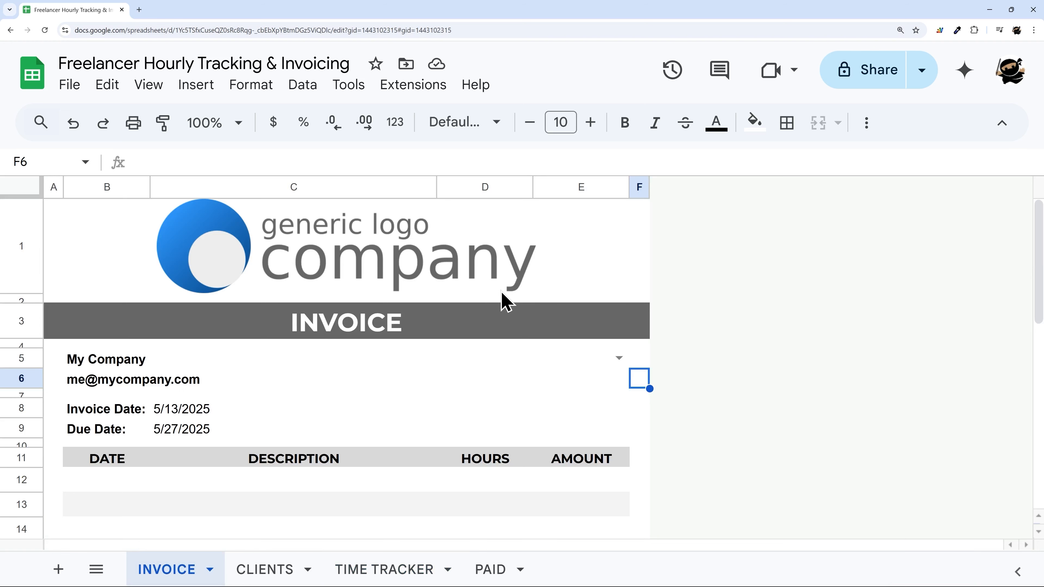
# Step: Set the invoice's client to Client 1 in cell D5 of the INVOICE sheet
pyautogui.scroll(-12, 354, 368)
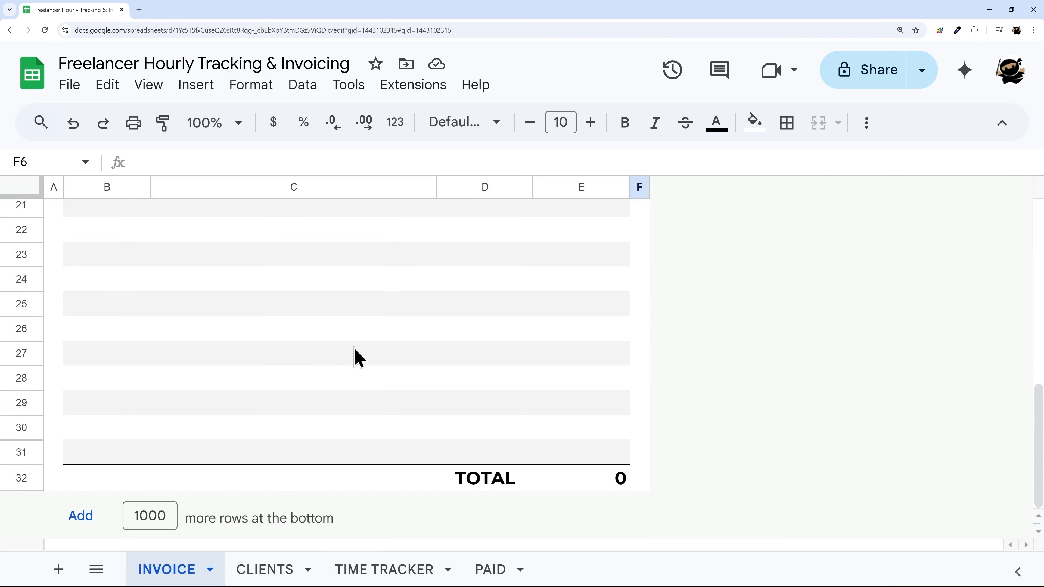
pyautogui.scroll(10, 354, 357)
pyautogui.click(619, 289)
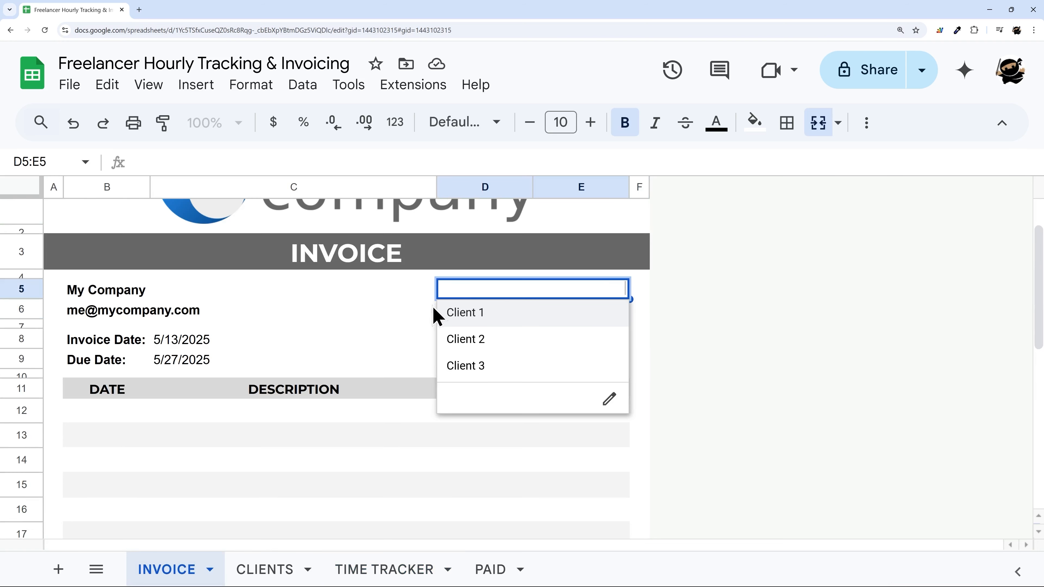
pyautogui.click(496, 315)
# Step: Export the invoice for Client 1 as a PDF file
pyautogui.click(65, 92)
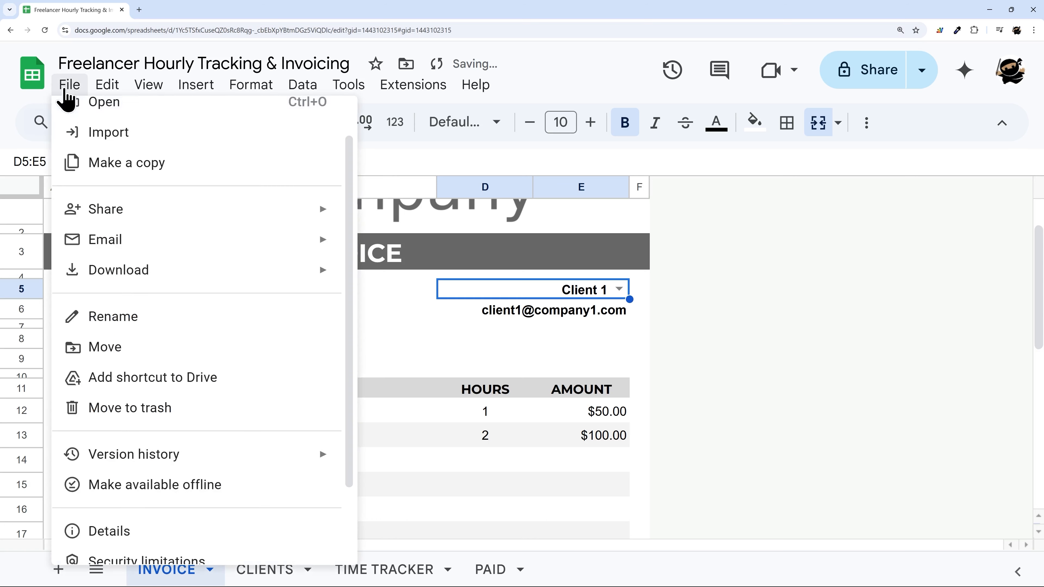
pyautogui.moveTo(135, 280)
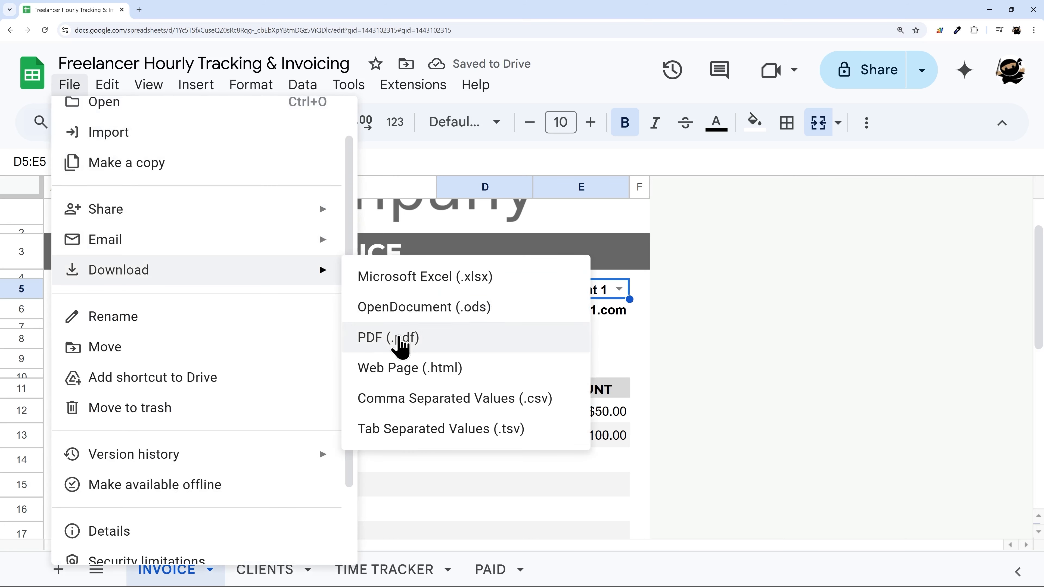
pyautogui.click(533, 344)
pyautogui.click(901, 70)
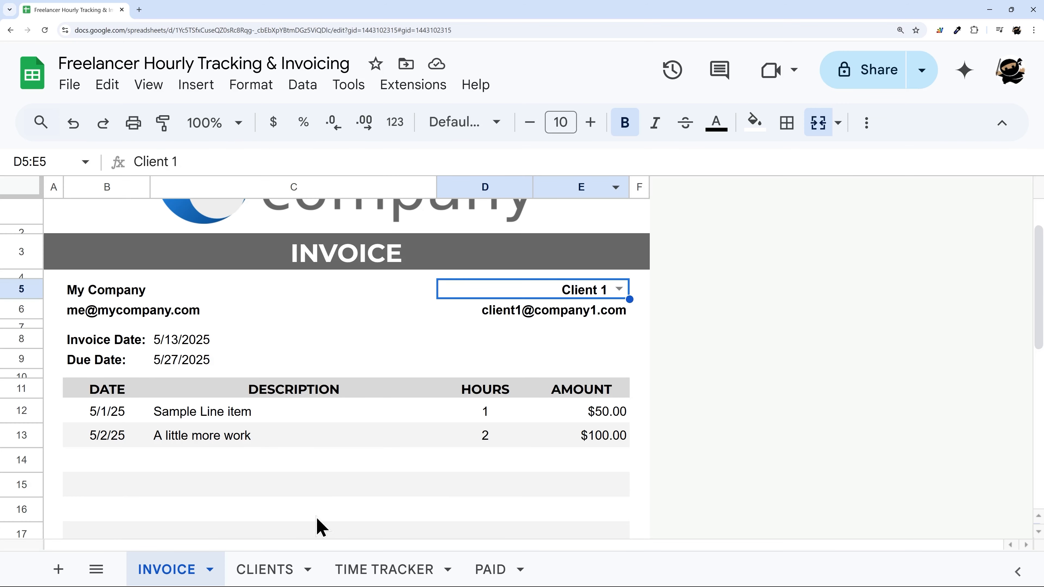
# Step: Review the logged entries on the TIME TRACKER sheet and the table rows on the PAID sheet, ending on the CLIENTS sheet
pyautogui.click(337, 572)
pyautogui.moveTo(81, 282); pyautogui.dragTo(617, 310)
pyautogui.click(492, 570)
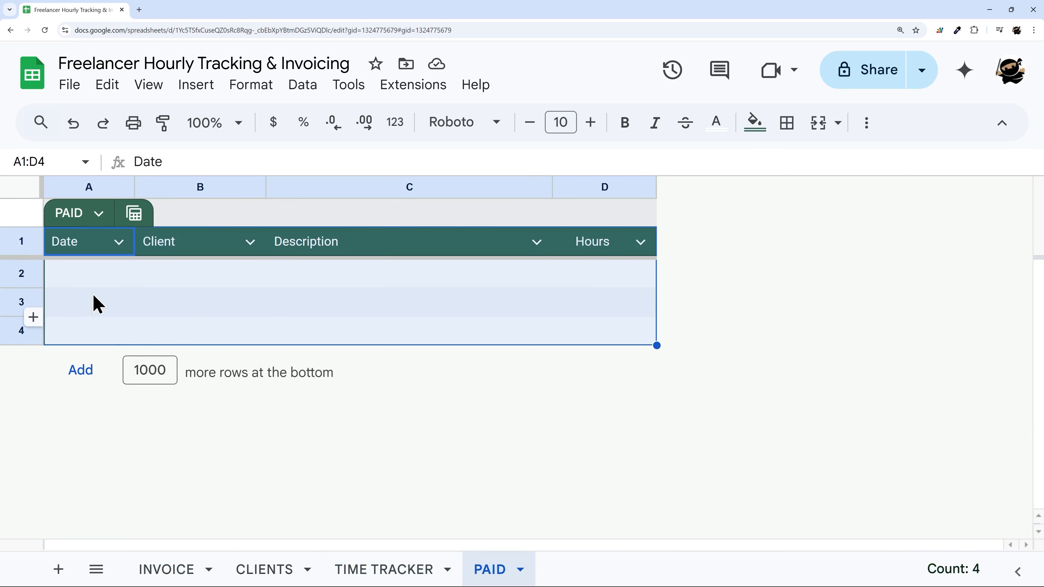
pyautogui.moveTo(89, 282); pyautogui.dragTo(622, 315)
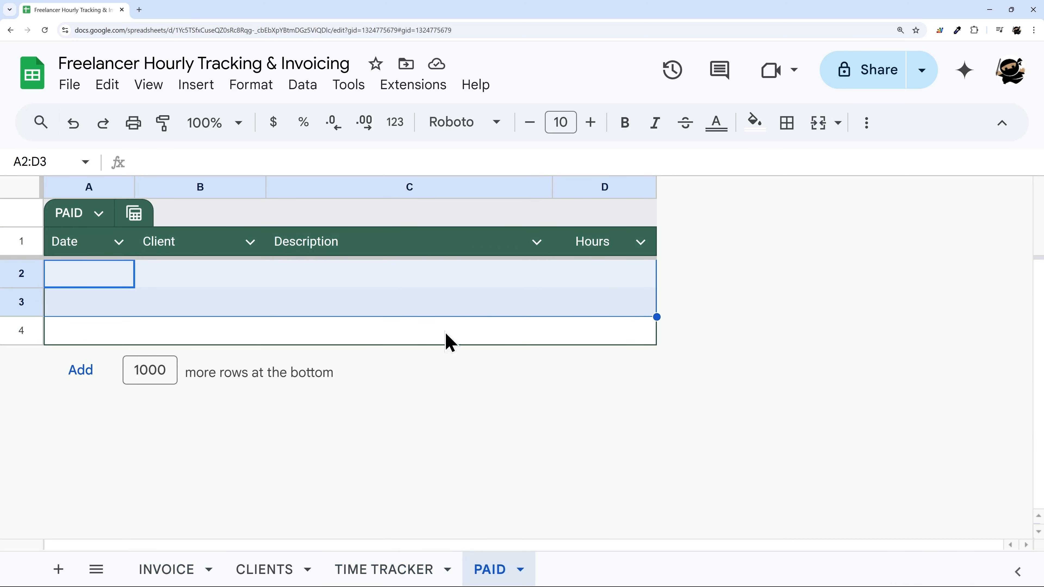
pyautogui.click(259, 571)
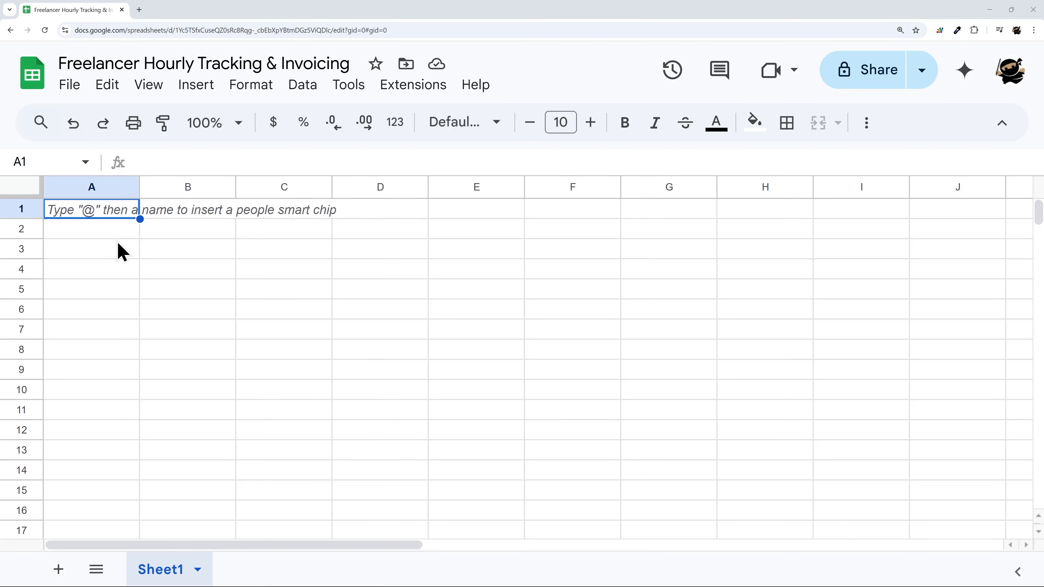
# Step: Rename Sheet1 of the empty spreadsheet as CLIENTS
pyautogui.rightClick(170, 569)
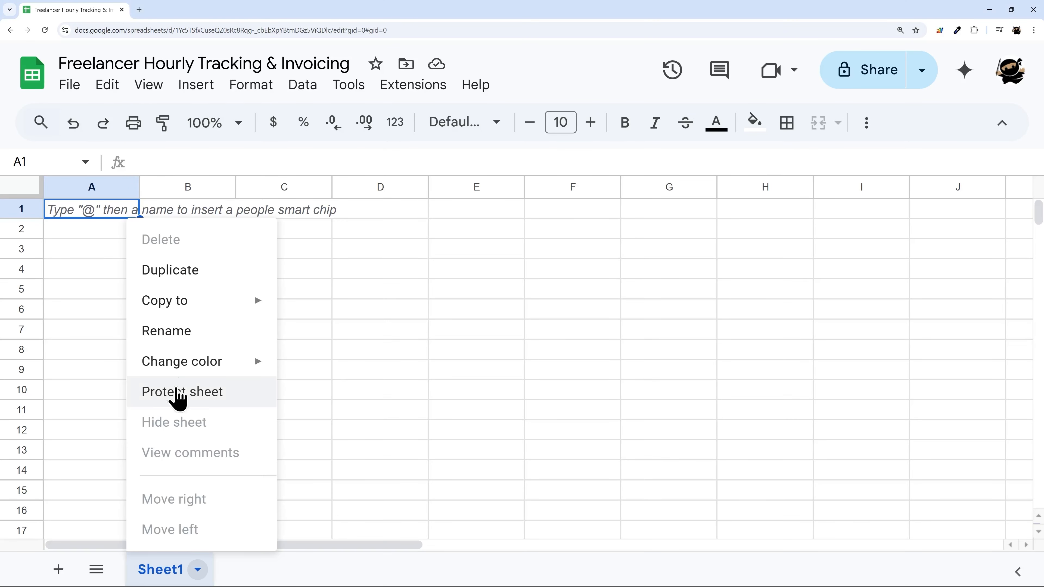
pyautogui.click(182, 334)
pyautogui.write('CLIENTS')
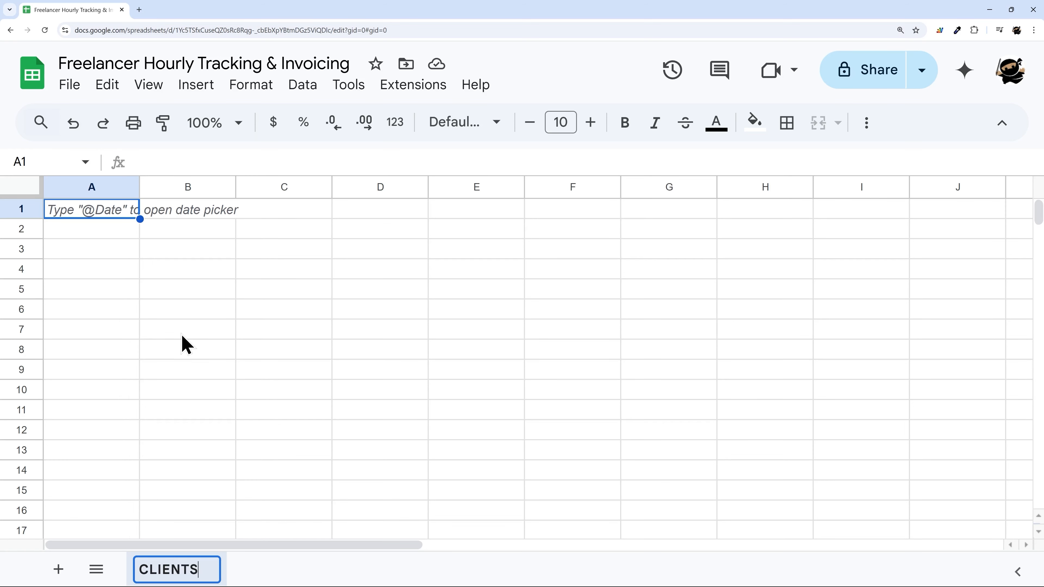
pyautogui.press('Return')
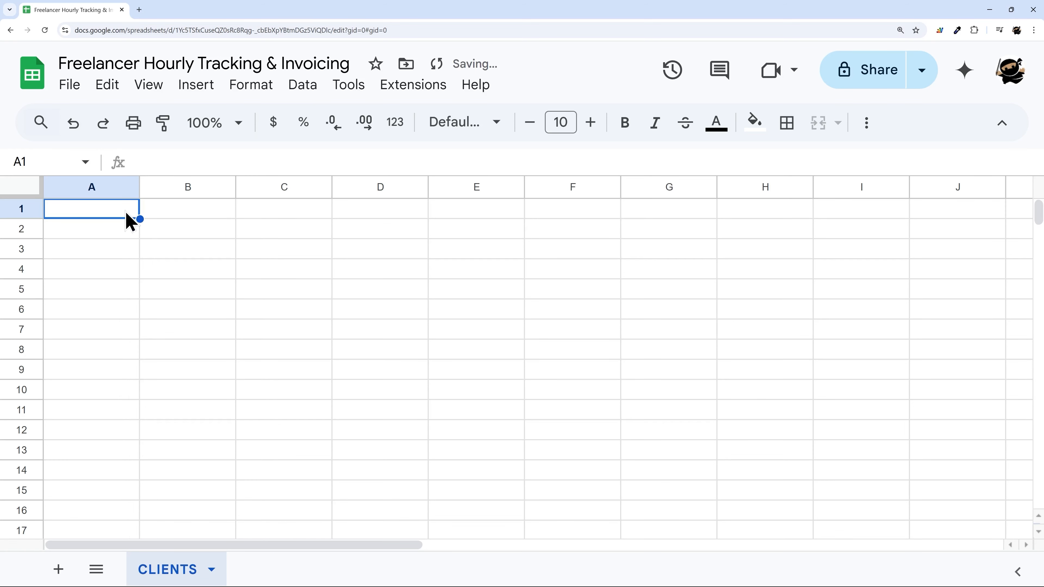
# Step: Insert a blank table on the CLIENTS sheet and name the table CLIENTS
pyautogui.click(200, 88)
pyautogui.click(239, 265)
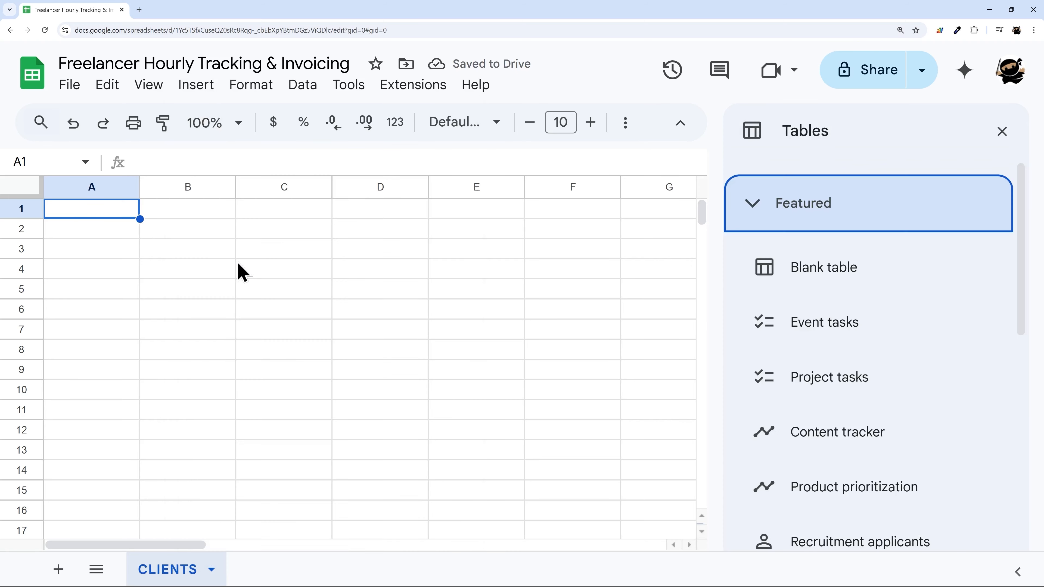
pyautogui.moveTo(877, 273)
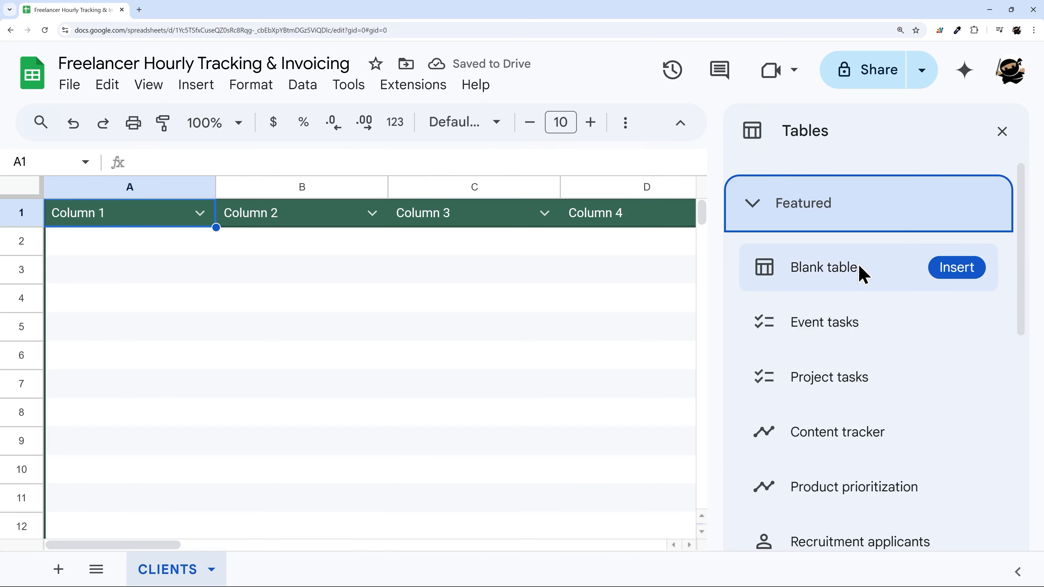
pyautogui.click(958, 271)
pyautogui.click(998, 138)
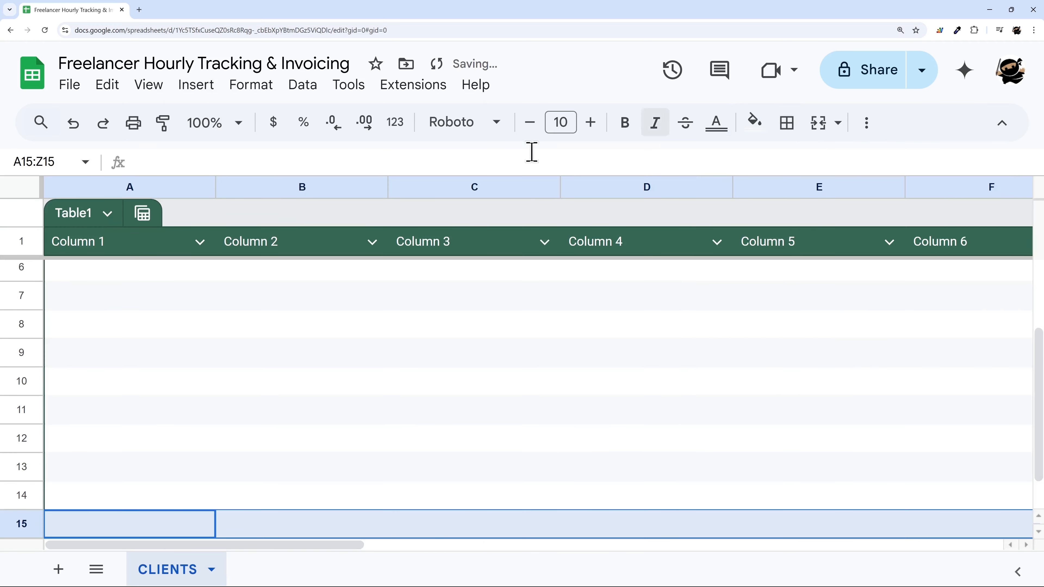
pyautogui.click(72, 211)
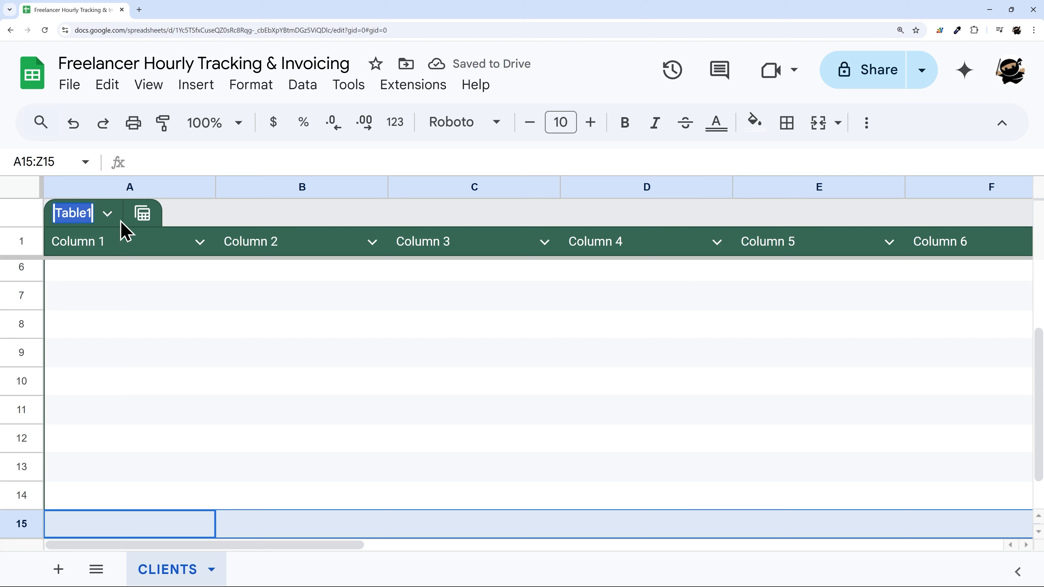
pyautogui.write('CLIENTS')
pyautogui.press('Return')
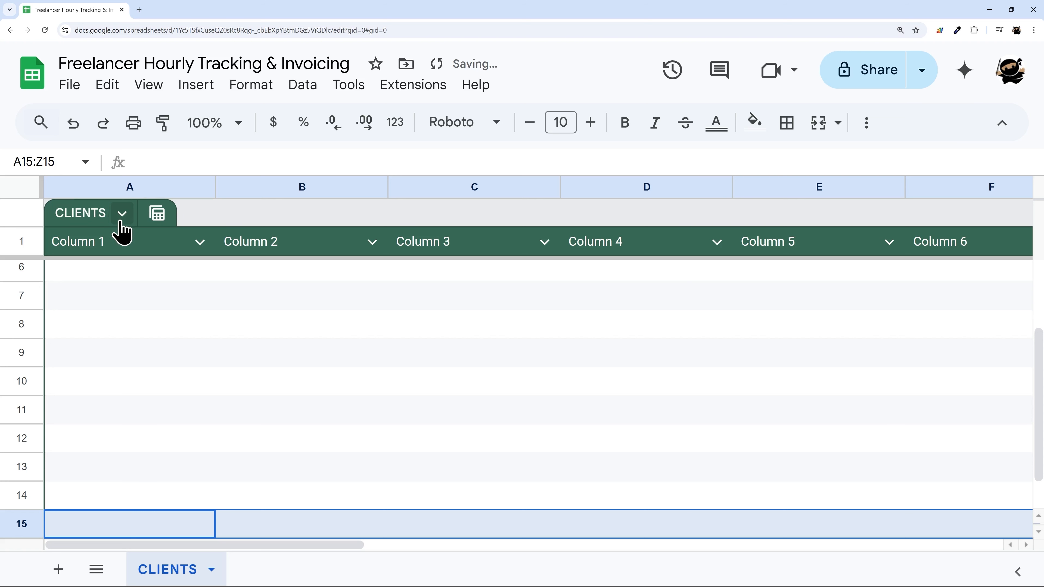
# Step: Name the first four columns of the CLIENTS table Name, Email, Rate and Notes
pyautogui.click(78, 250)
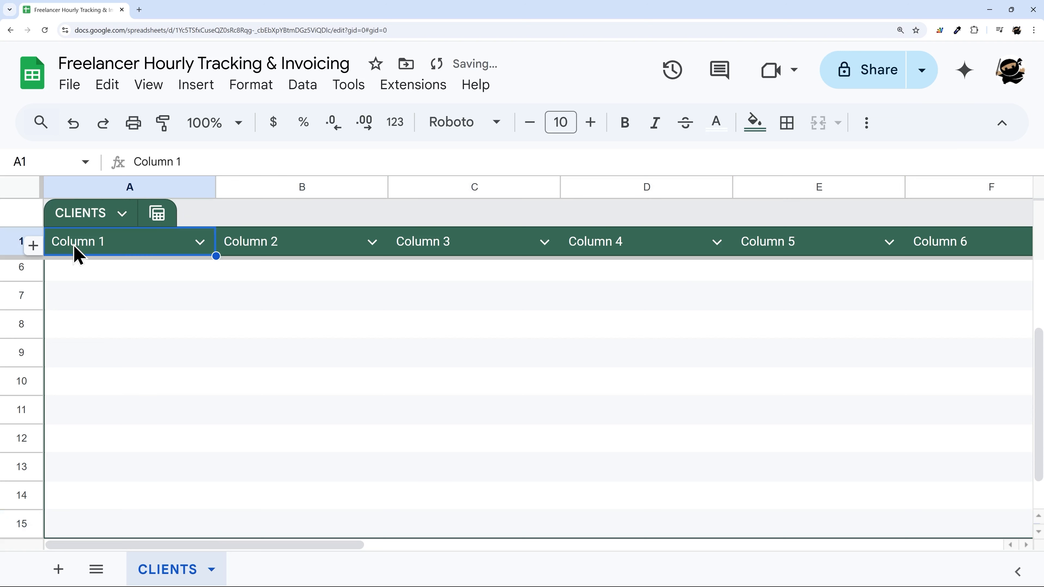
pyautogui.write('Name')
pyautogui.press('Tab')
pyautogui.write('Em')
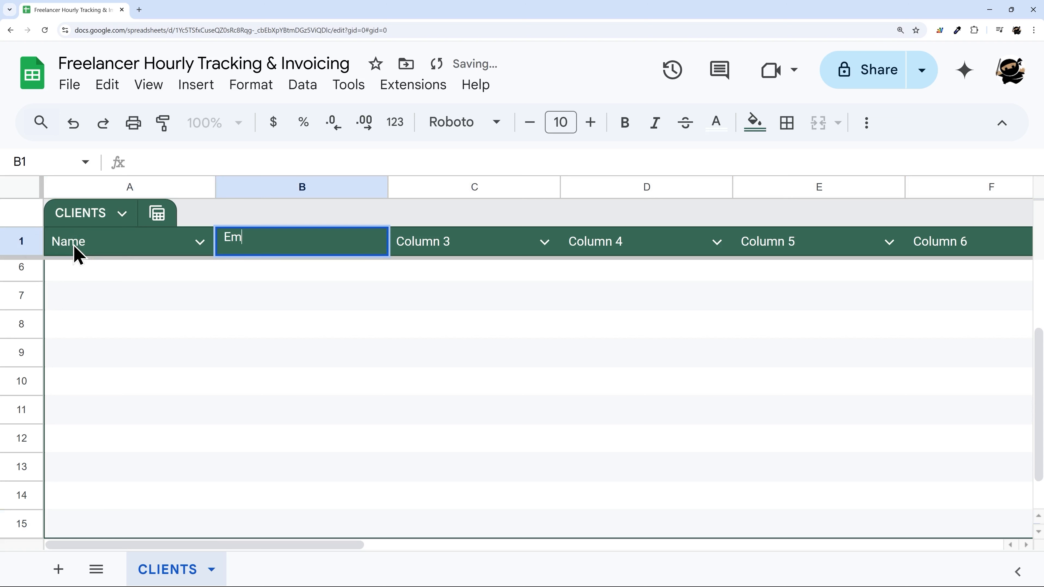
pyautogui.press('Tab')
pyautogui.write('Rat')
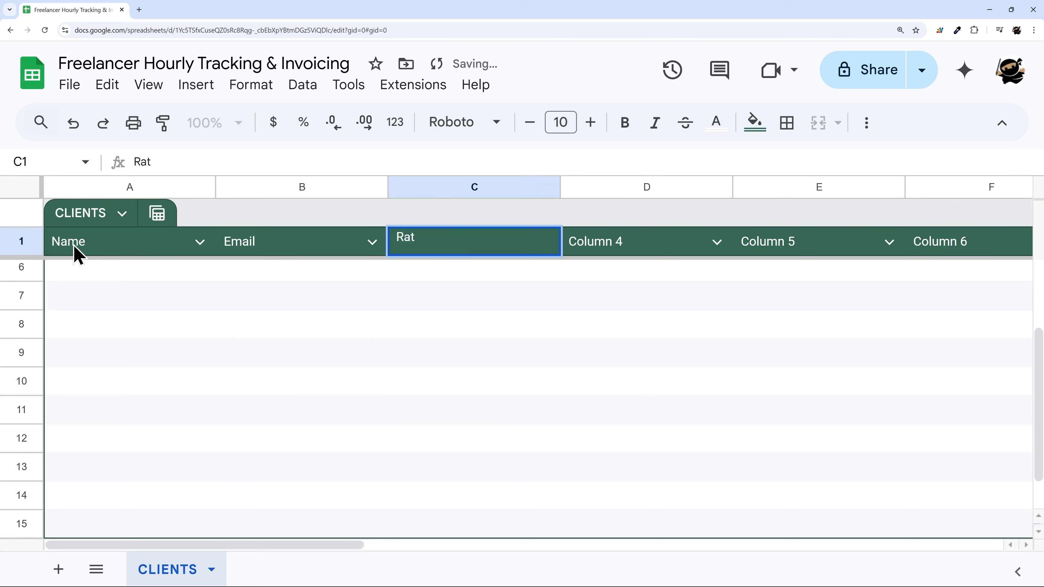
pyautogui.press('Tab')
pyautogui.write('Notes')
pyautogui.press('Return')
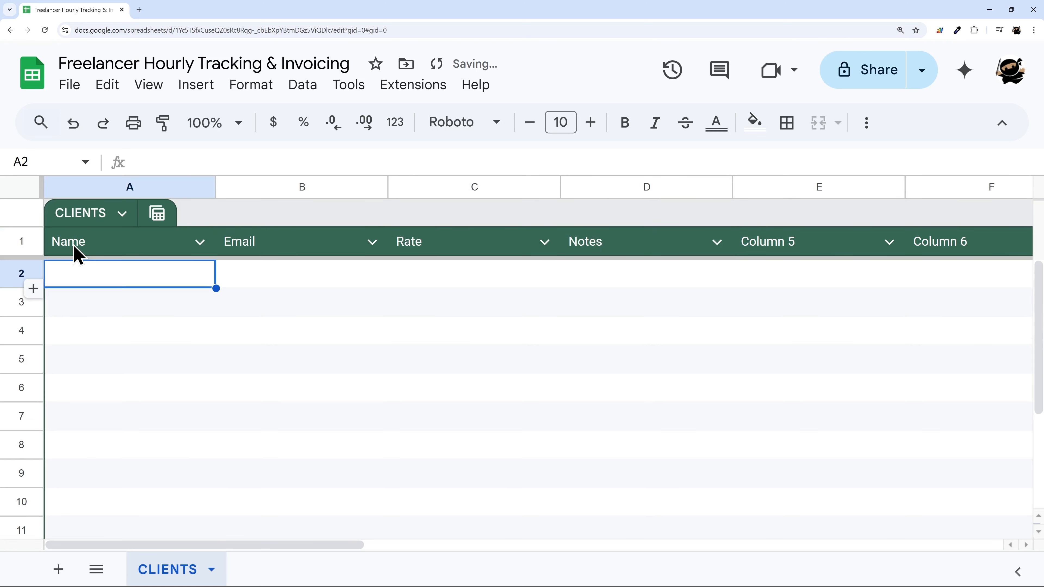
# Step: Delete the unused columns E through Z from the CLIENTS sheet
pyautogui.moveTo(785, 195); pyautogui.dragTo(1019, 257)
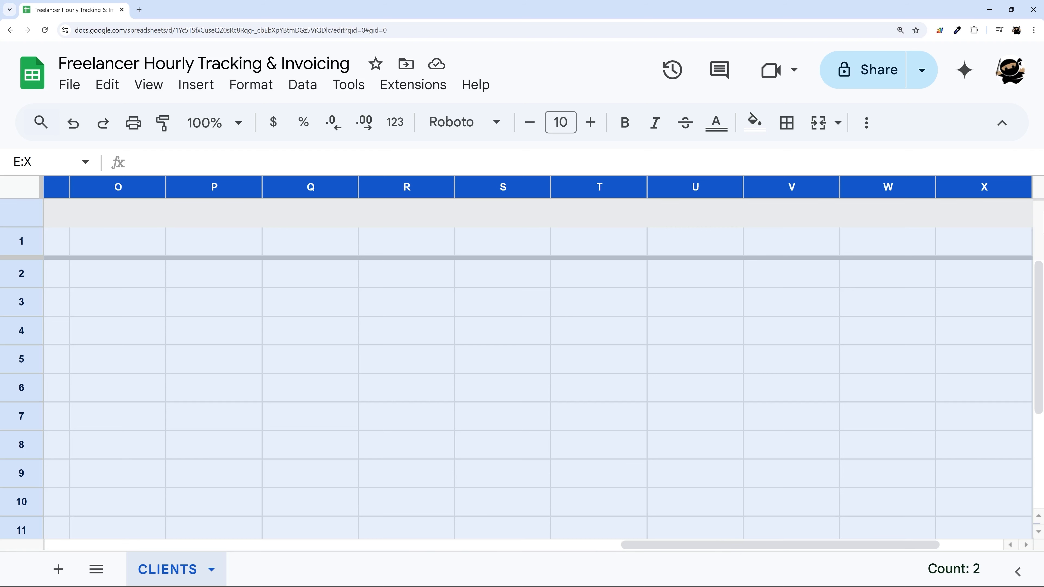
pyautogui.moveTo(1036, 187); pyautogui.dragTo(1035, 187)
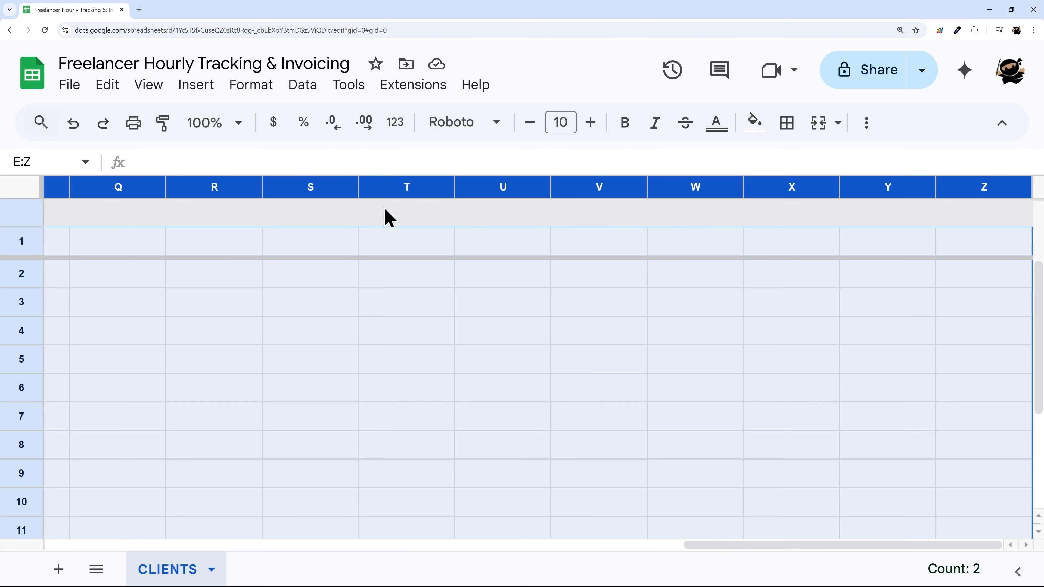
pyautogui.rightClick(415, 186)
pyautogui.click(506, 336)
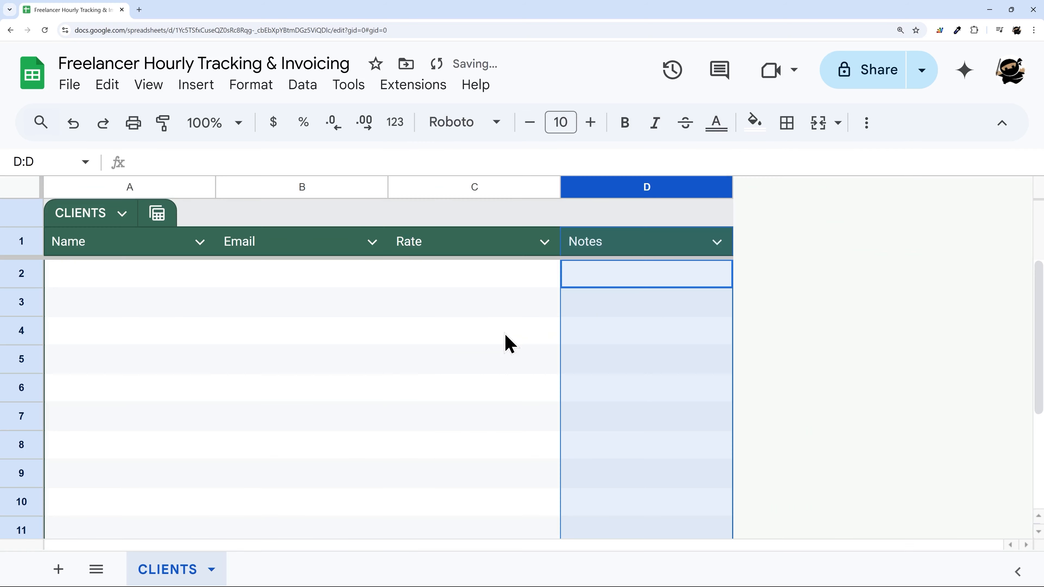
# Step: Narrow the Rate column and set its column type to currency
pyautogui.moveTo(559, 189); pyautogui.dragTo(466, 187)
pyautogui.click(452, 241)
pyautogui.moveTo(508, 284)
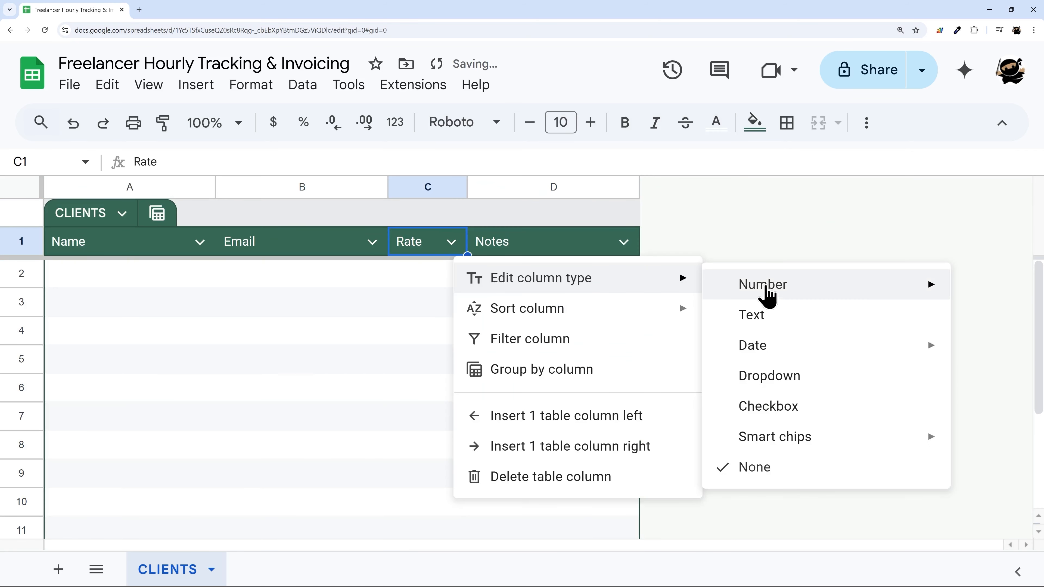
pyautogui.moveTo(773, 290)
pyautogui.click(527, 356)
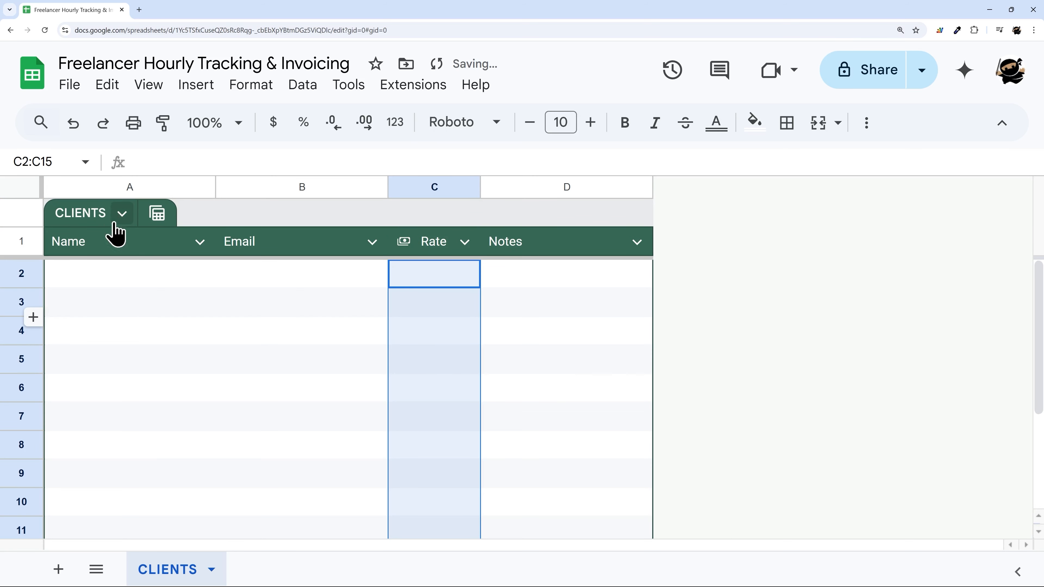
# Step: Paste the rows for Client 1, Client 2 and Client 3 with their e-mails and $50.00 rates from cell A2, and narrow the Name column
pyautogui.click(132, 279)
pyautogui.hotkey('ctrl', 'v')
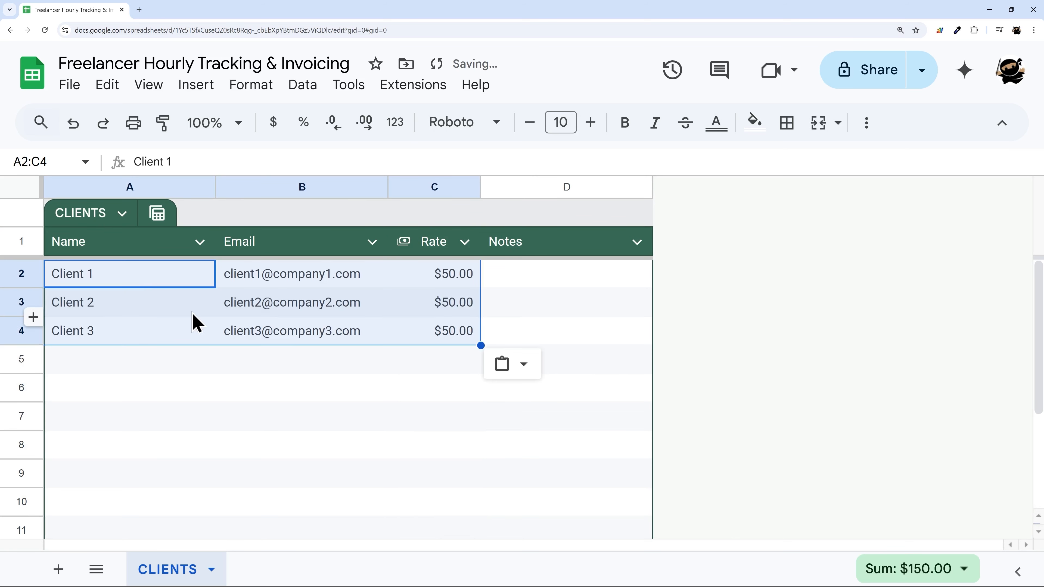
pyautogui.click(229, 309)
pyautogui.moveTo(214, 187); pyautogui.dragTo(179, 187)
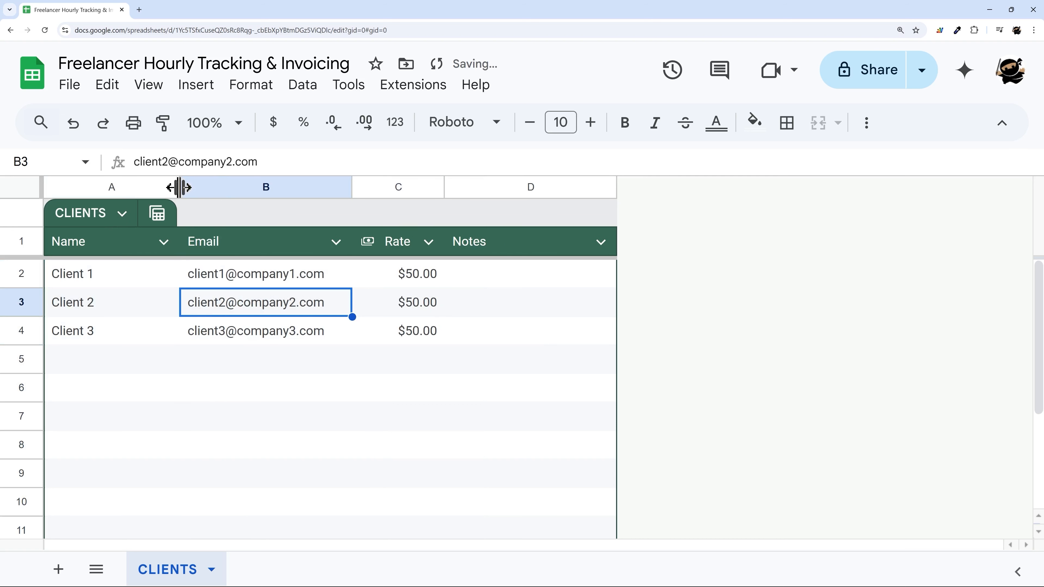
pyautogui.moveTo(85, 248); pyautogui.dragTo(110, 387)
pyautogui.moveTo(270, 239); pyautogui.dragTo(298, 413)
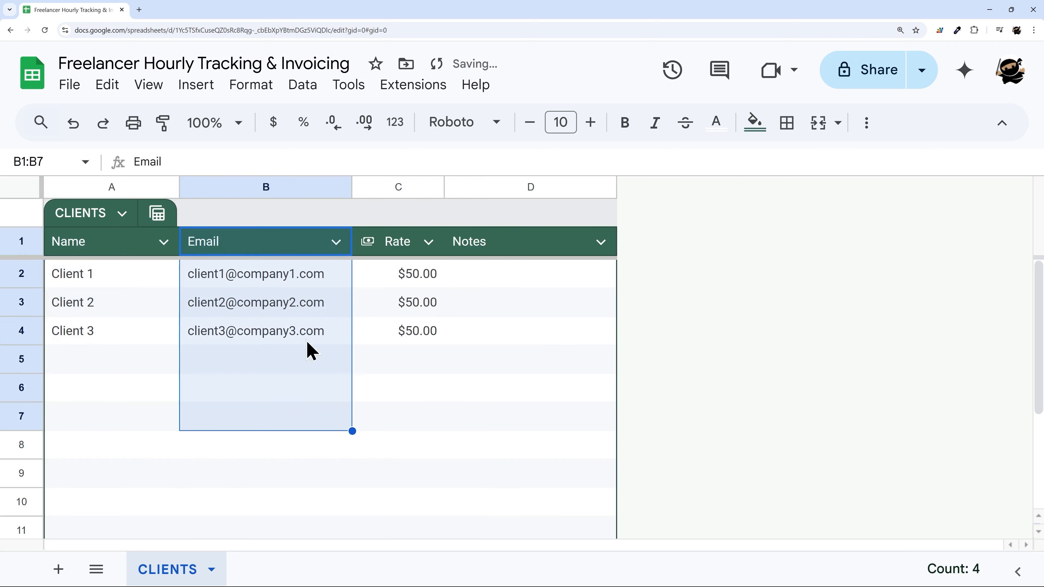
pyautogui.moveTo(408, 244); pyautogui.dragTo(415, 360)
pyautogui.moveTo(542, 251); pyautogui.dragTo(522, 401)
pyautogui.moveTo(489, 274); pyautogui.dragTo(493, 390)
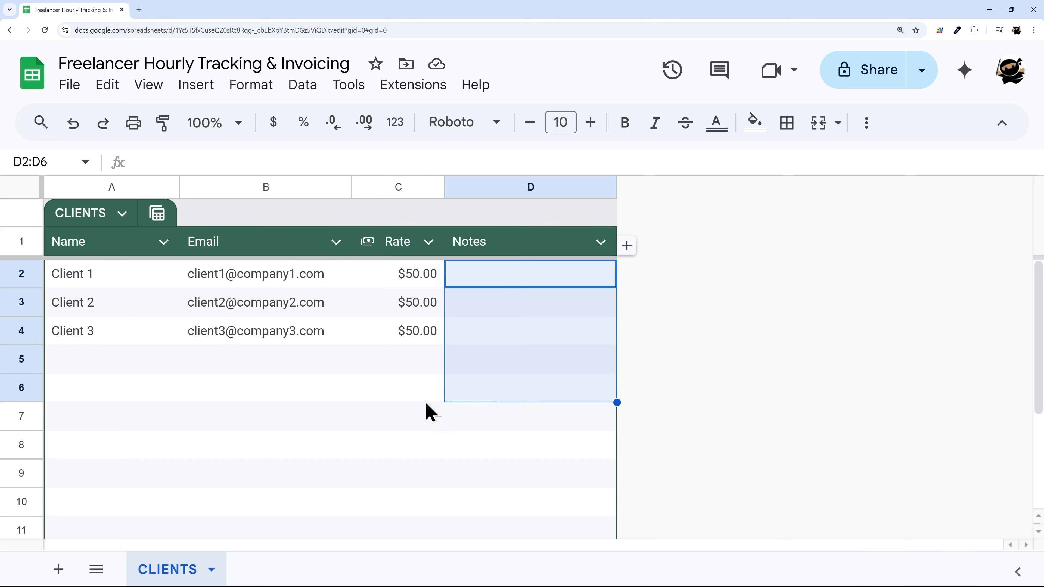
# Step: Add a new sheet and name it TIME TRACKER
pyautogui.click(59, 569)
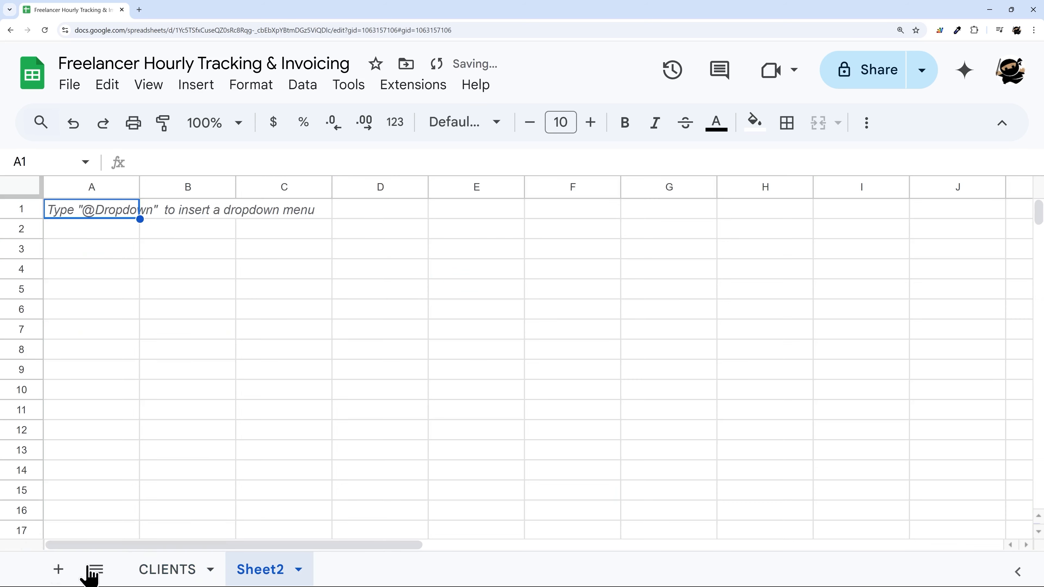
pyautogui.rightClick(265, 574)
pyautogui.click(294, 338)
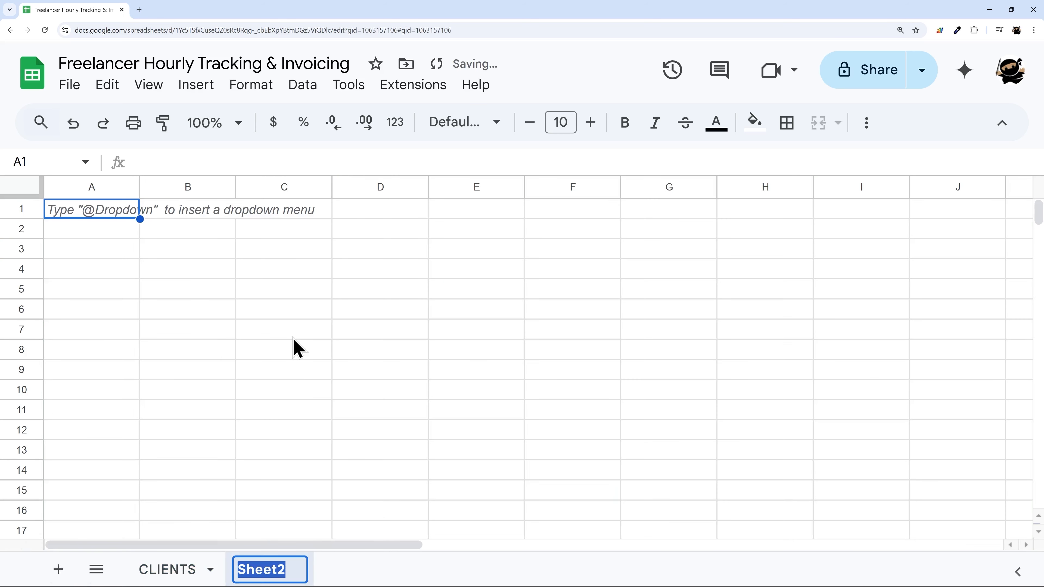
pyautogui.write('TIME TRACKER')
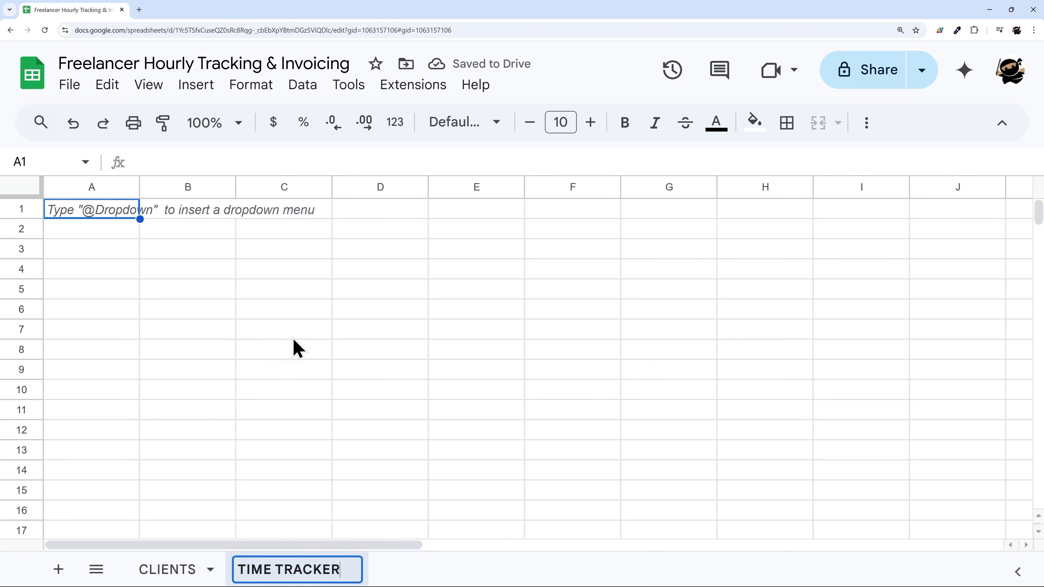
pyautogui.press('Return')
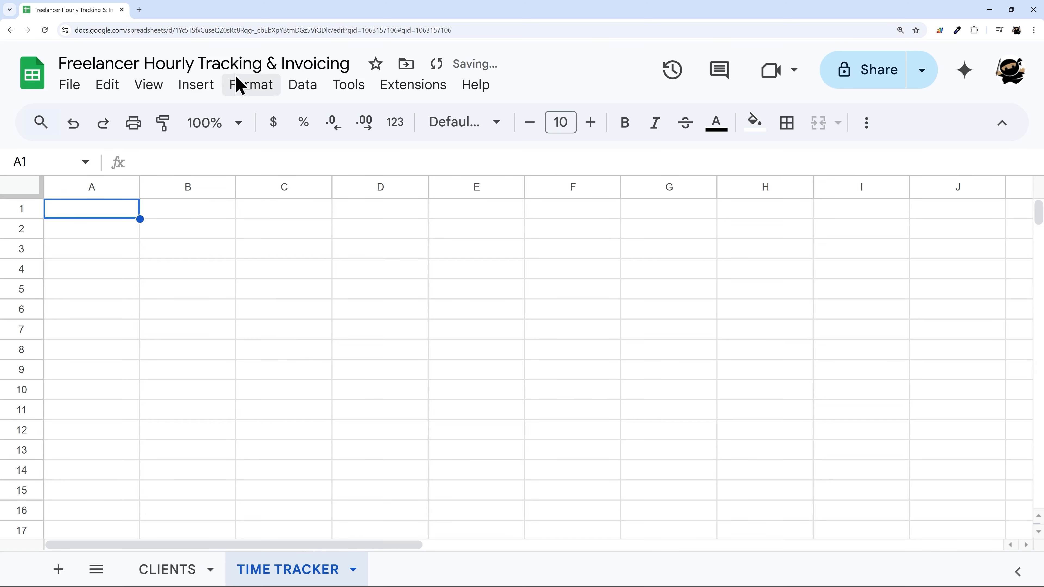
# Step: Insert a blank table at cell A1 of the TIME TRACKER sheet
pyautogui.click(198, 86)
pyautogui.click(229, 254)
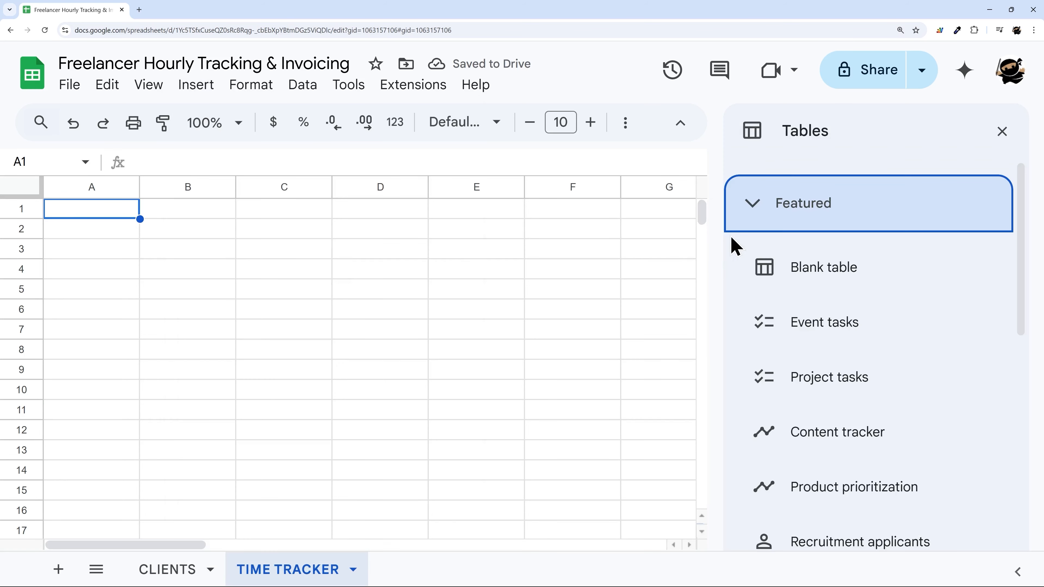
pyautogui.click(802, 270)
pyautogui.click(1001, 132)
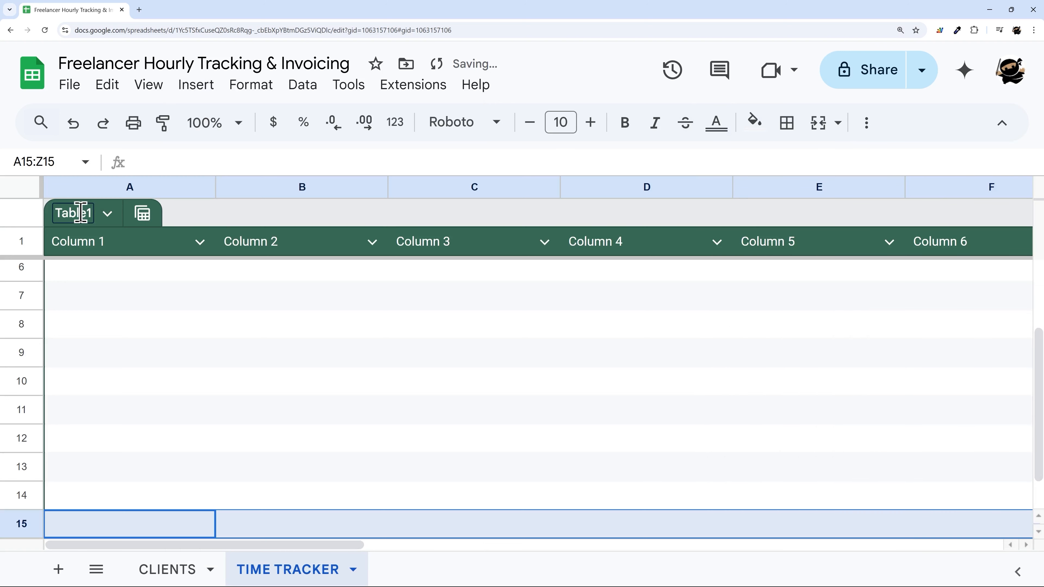
# Step: Rename the table on the TIME TRACKER sheet to HOURS
pyautogui.click(74, 213)
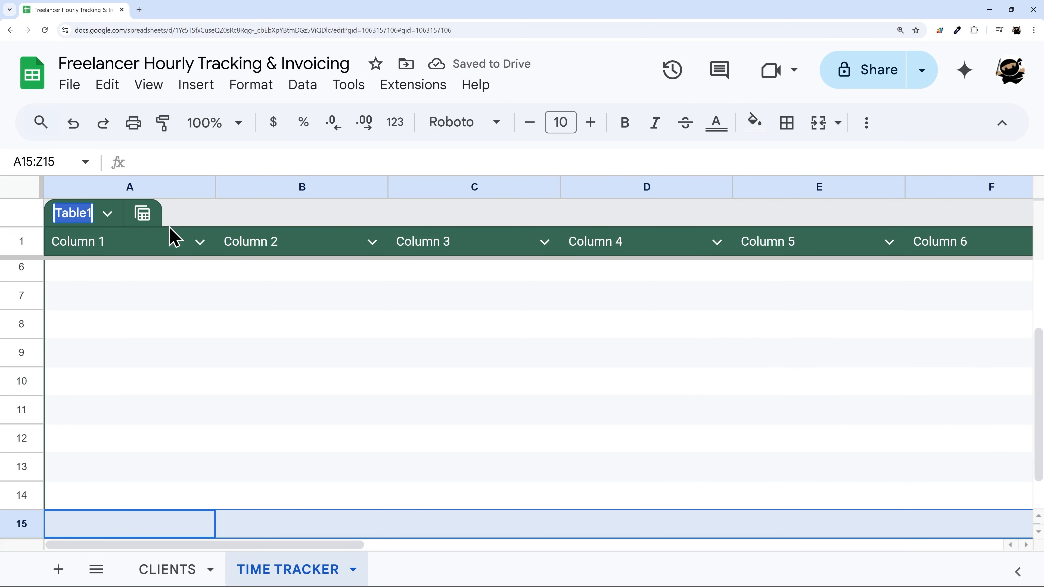
pyautogui.write('HOURS')
pyautogui.press('Return')
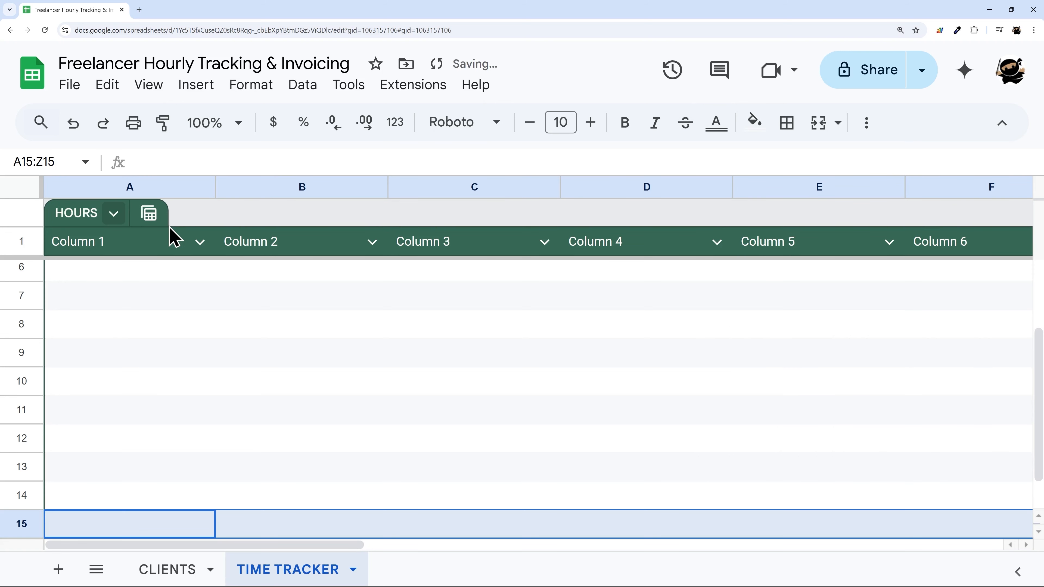
# Step: Name the first four column headers of the HOURS table Date, Client, Description and Hours
pyautogui.click(109, 248)
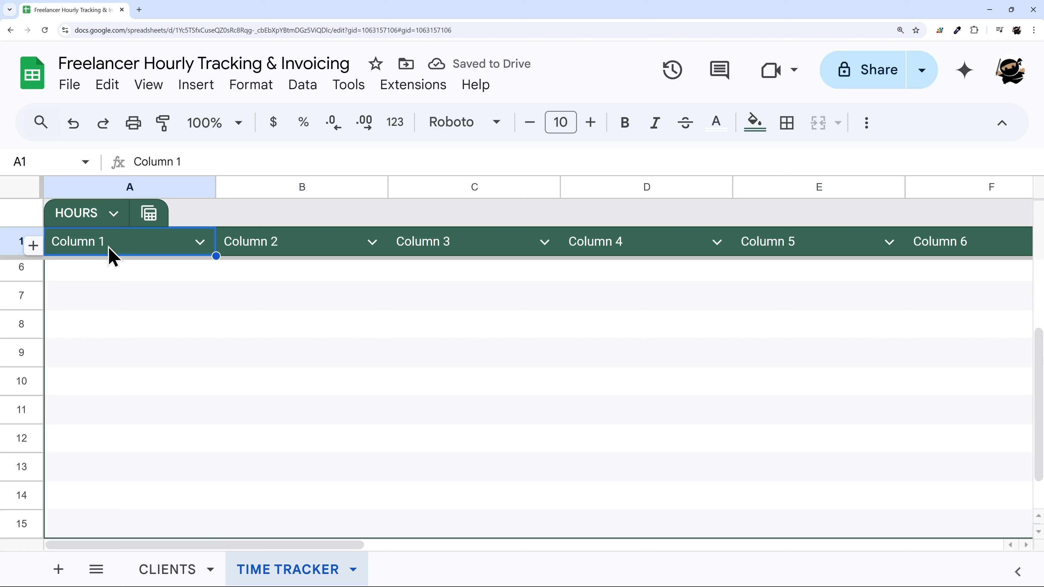
pyautogui.write('Dat')
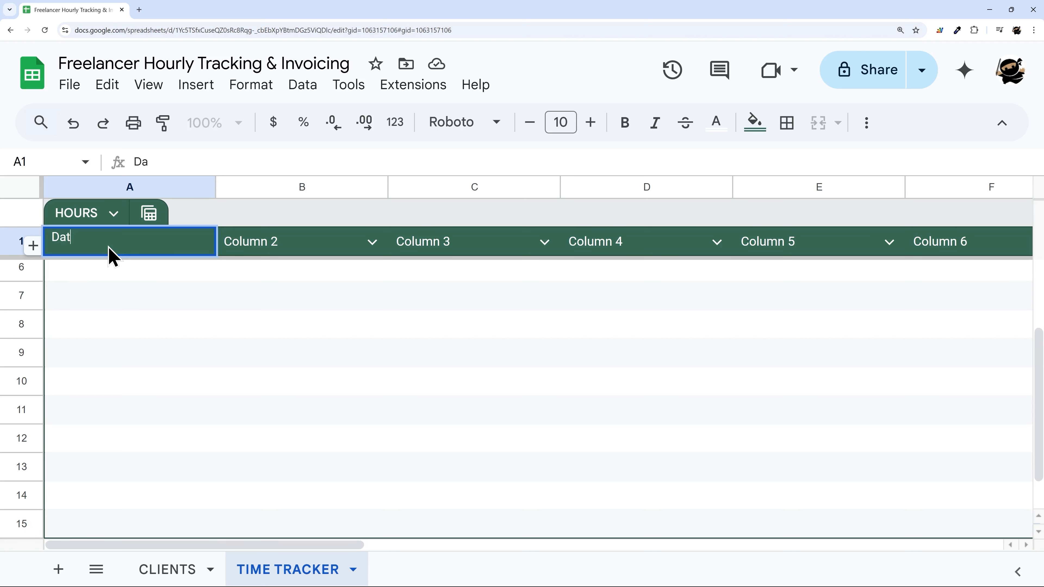
pyautogui.write('e')
pyautogui.press('Tab')
pyautogui.write('Cl')
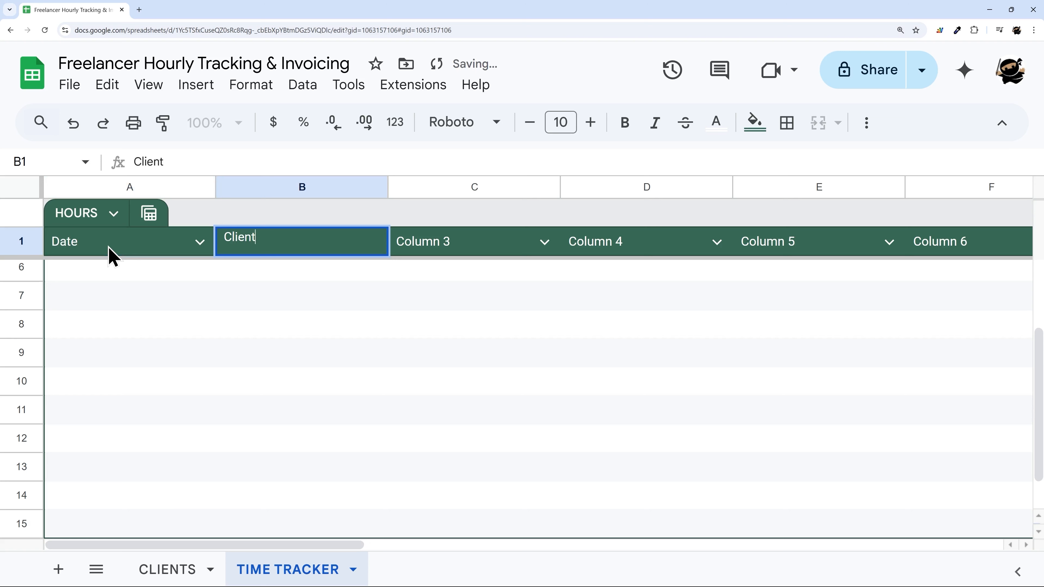
pyautogui.press('Tab')
pyautogui.write('D')
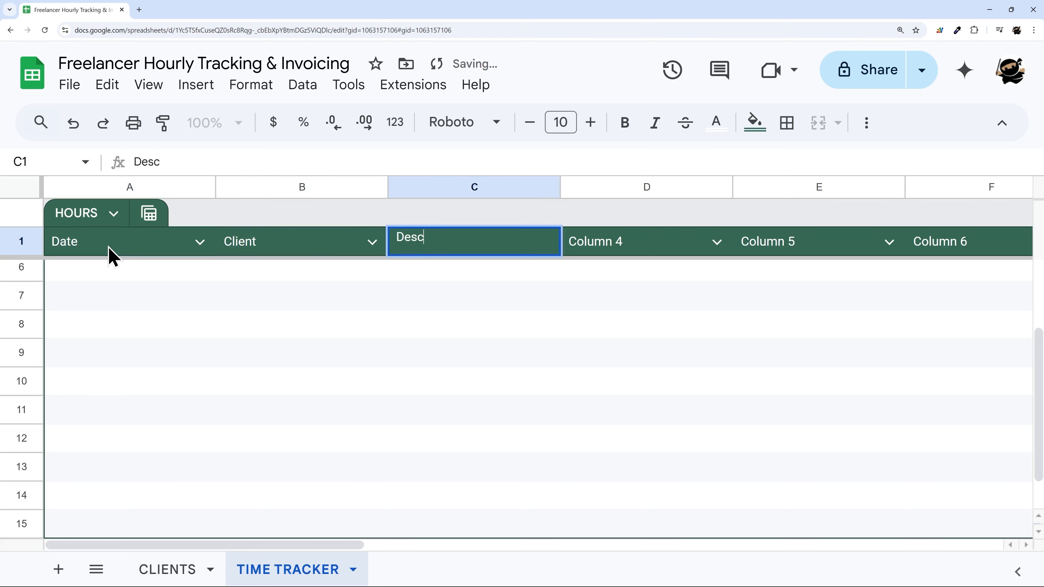
pyautogui.write('escription')
pyautogui.press('Tab')
pyautogui.write('Hour')
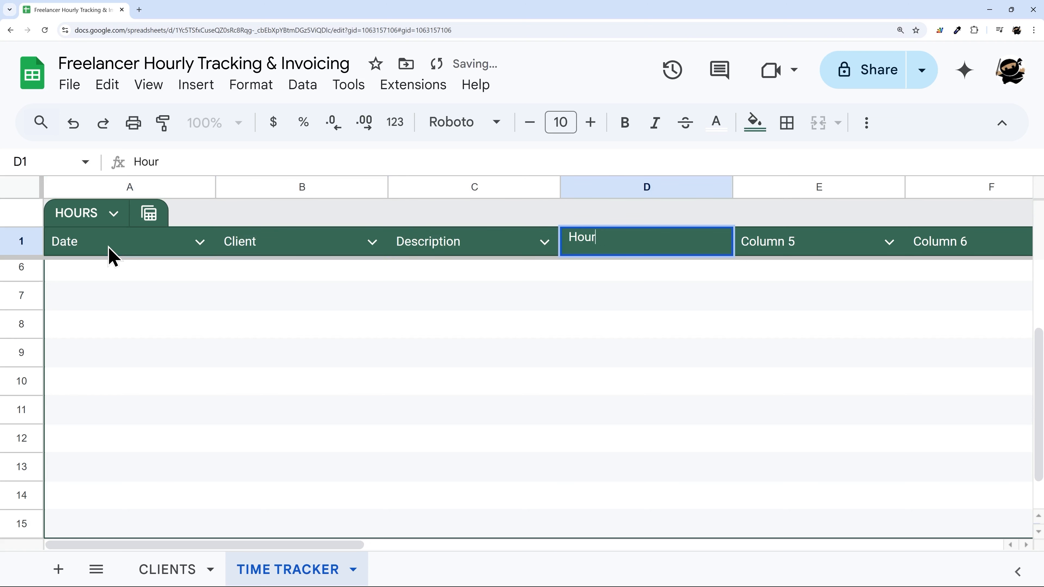
pyautogui.write('s')
pyautogui.press('Return')
# Step: Delete the unneeded columns E through Z from the TIME TRACKER sheet
pyautogui.moveTo(797, 187); pyautogui.dragTo(1036, 187)
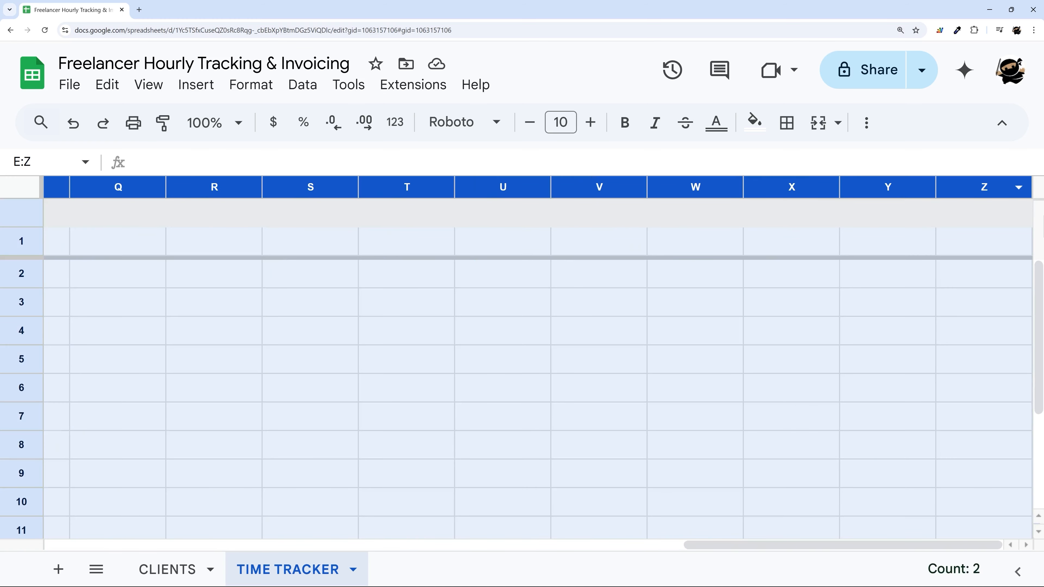
pyautogui.rightClick(401, 186)
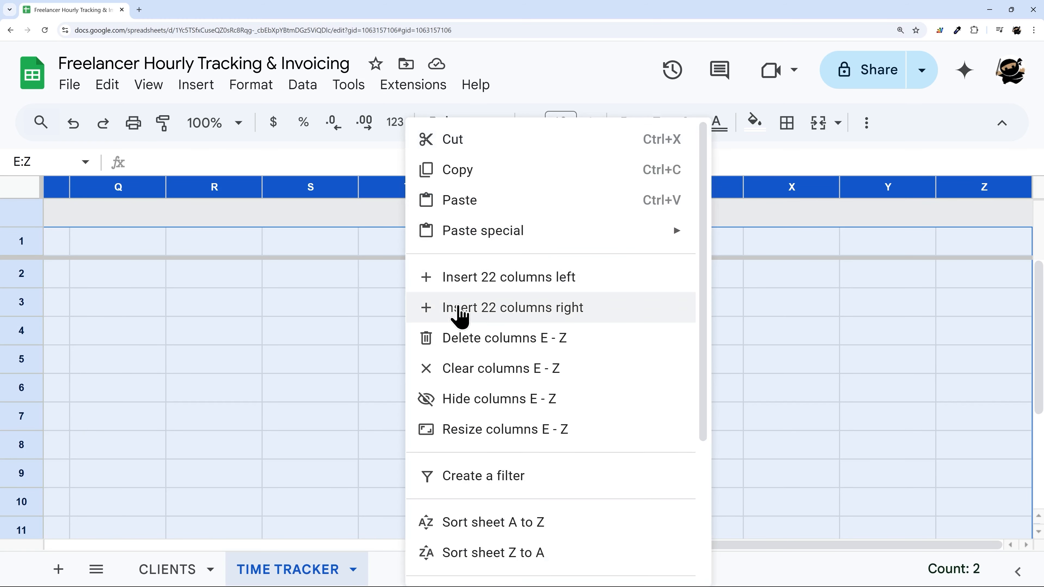
pyautogui.click(479, 341)
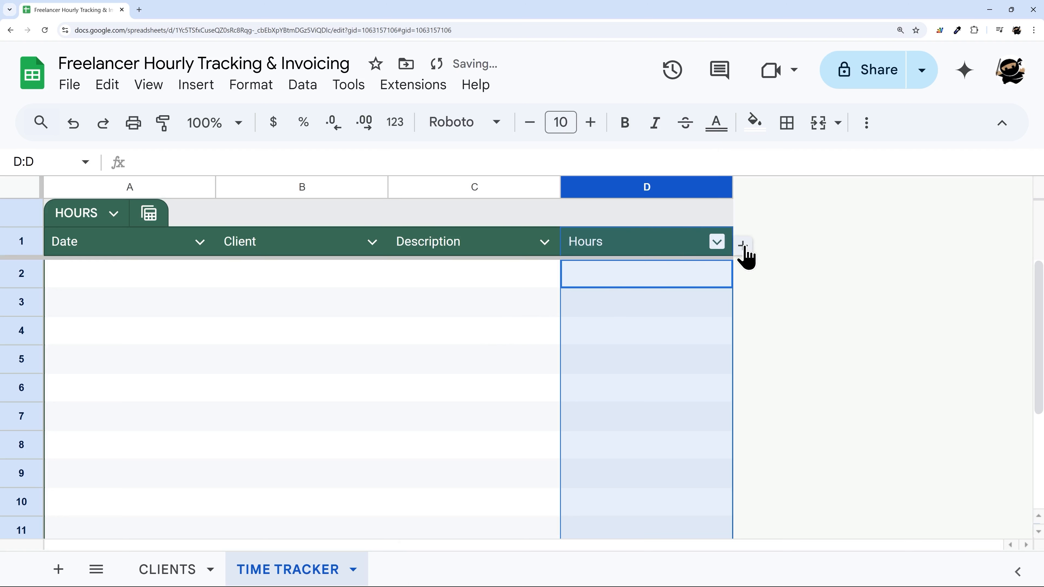
pyautogui.click(744, 247)
pyautogui.click(771, 251)
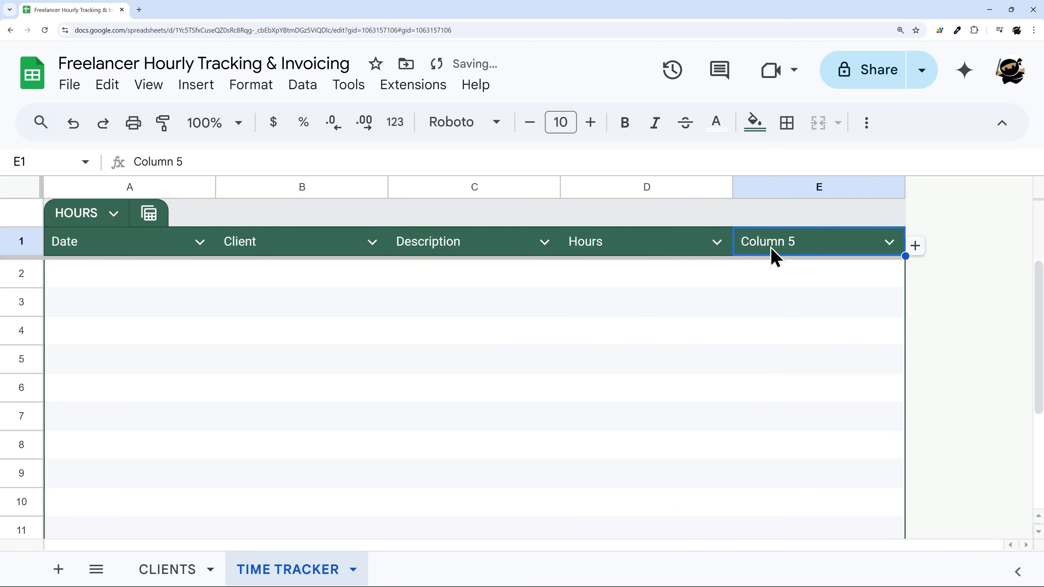
pyautogui.rightClick(785, 200)
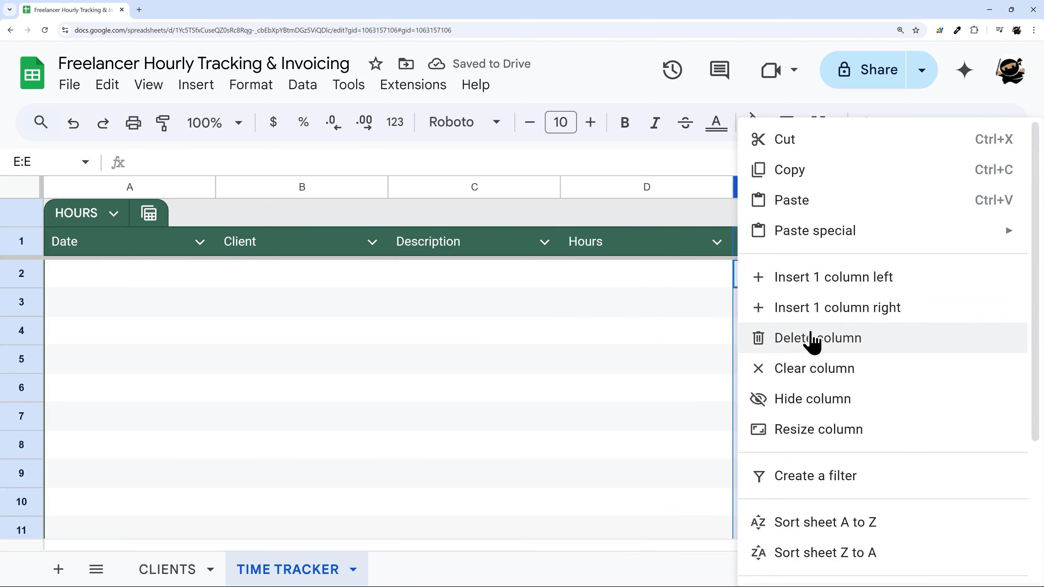
pyautogui.click(783, 339)
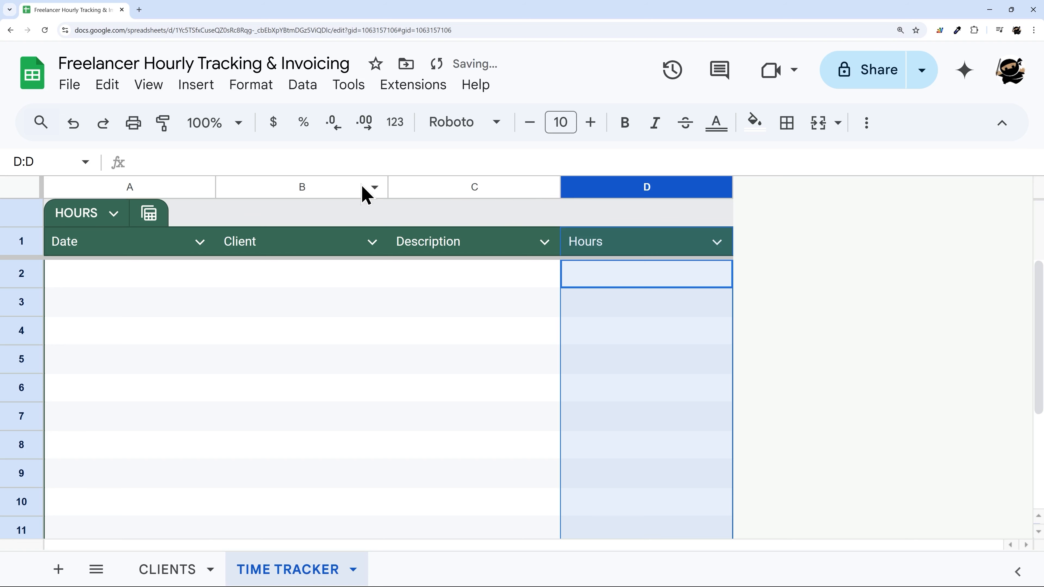
# Step: Narrow the Client column and set its column type to dropdown with the criteria Dropdown (from a range)
pyautogui.moveTo(388, 186); pyautogui.dragTo(346, 186)
pyautogui.click(333, 243)
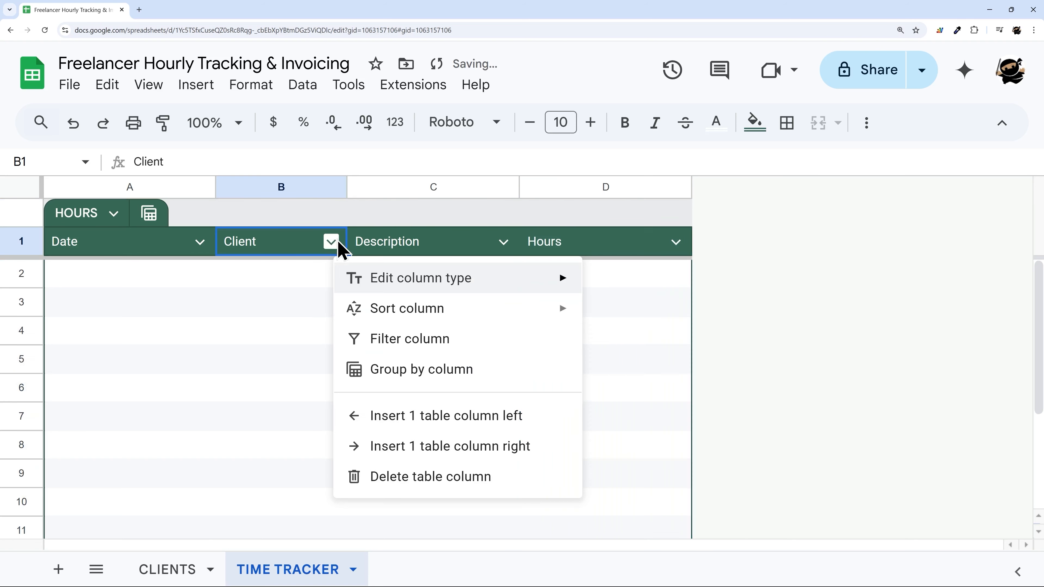
pyautogui.moveTo(371, 283)
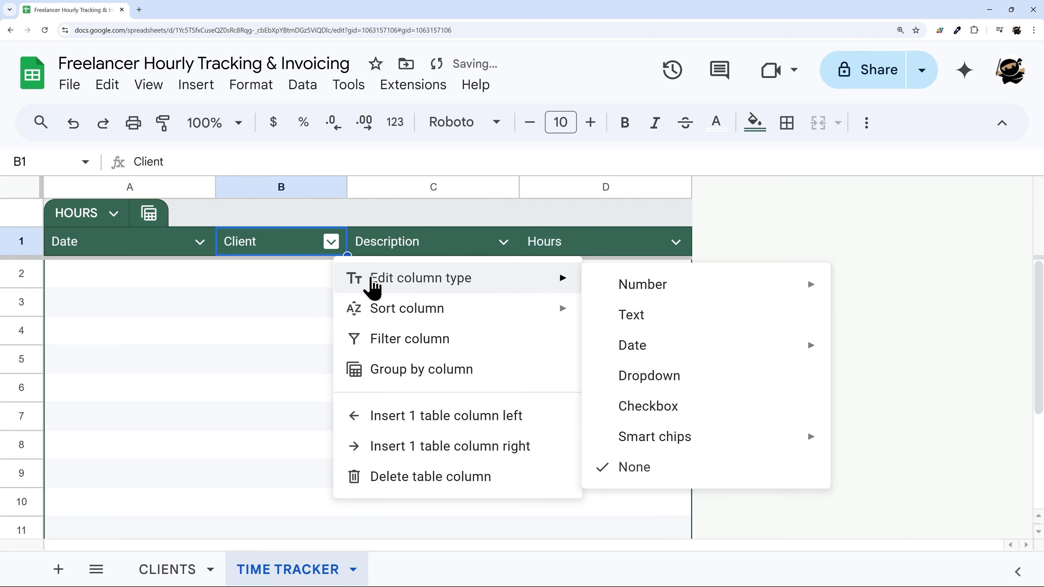
pyautogui.click(676, 378)
pyautogui.click(801, 320)
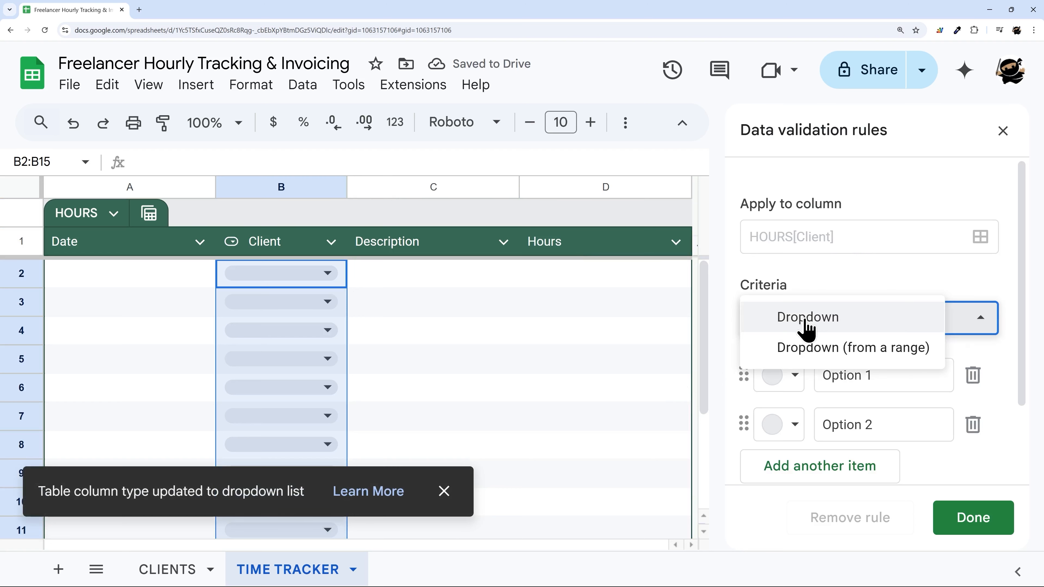
pyautogui.click(809, 346)
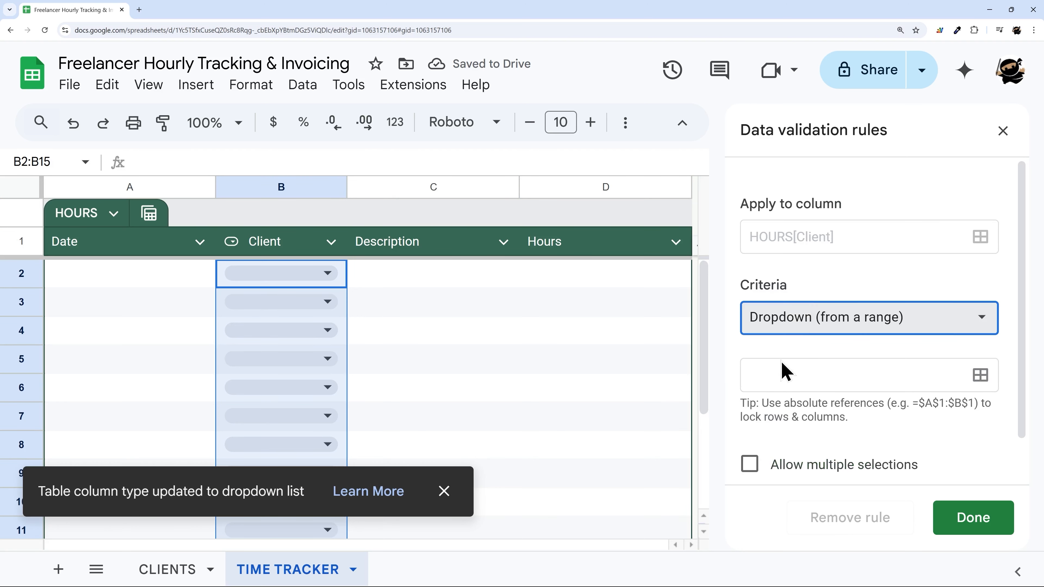
pyautogui.scroll(-2, 786, 370)
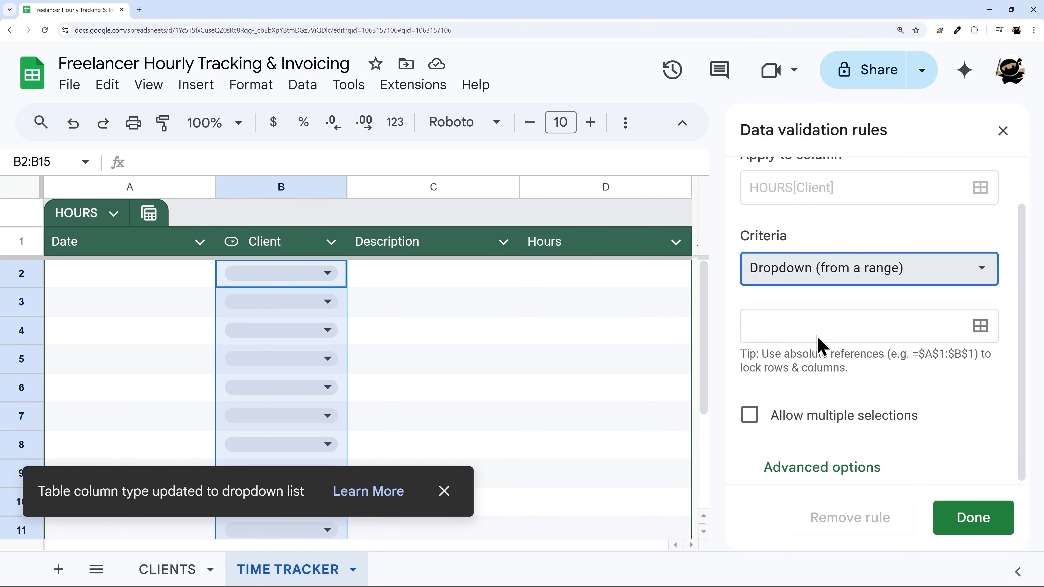
pyautogui.click(820, 322)
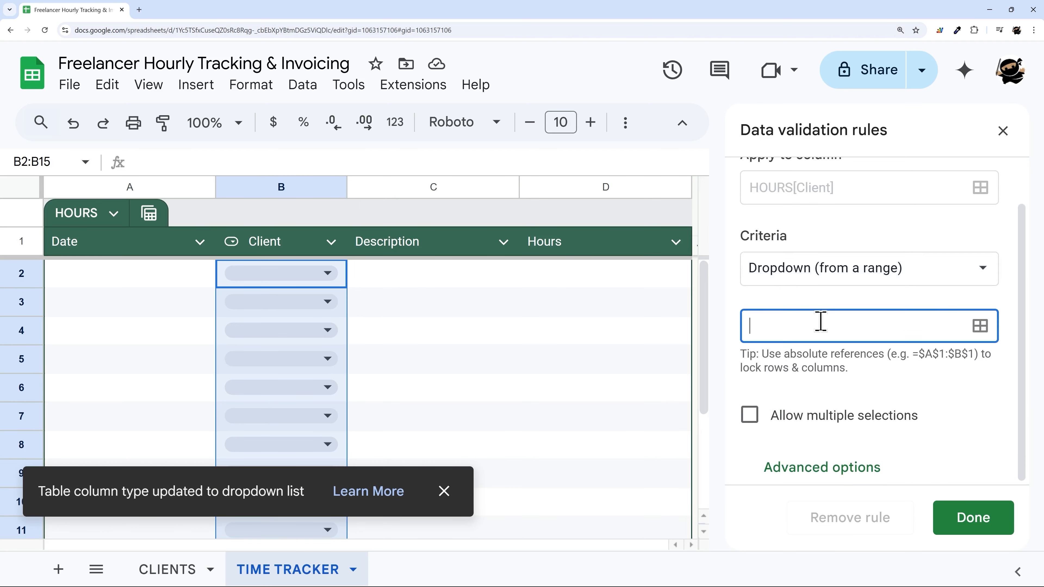
pyautogui.click(985, 333)
pyautogui.click(406, 310)
pyautogui.click(167, 569)
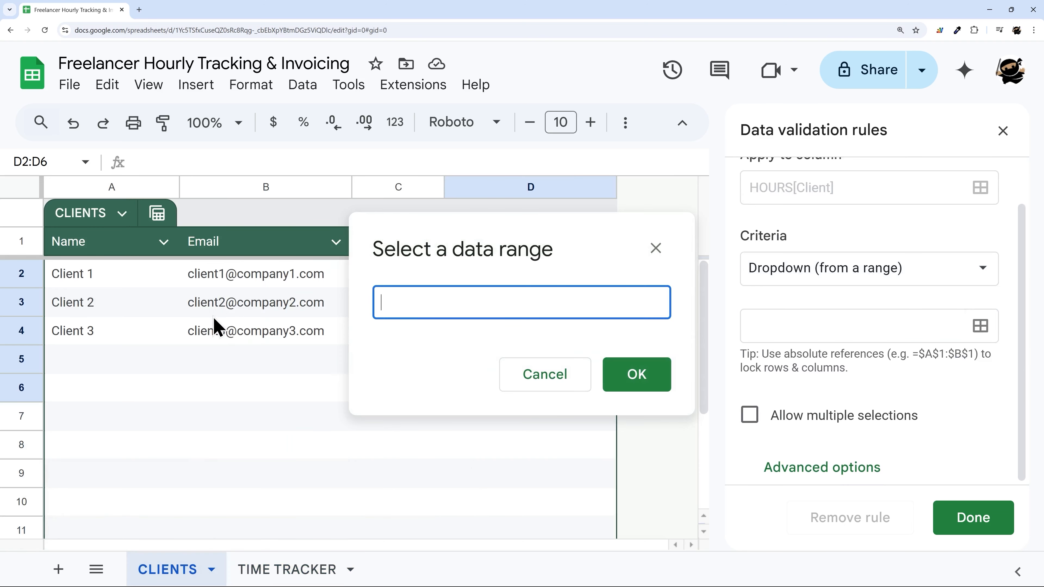
pyautogui.moveTo(112, 280); pyautogui.dragTo(124, 389)
pyautogui.click(541, 370)
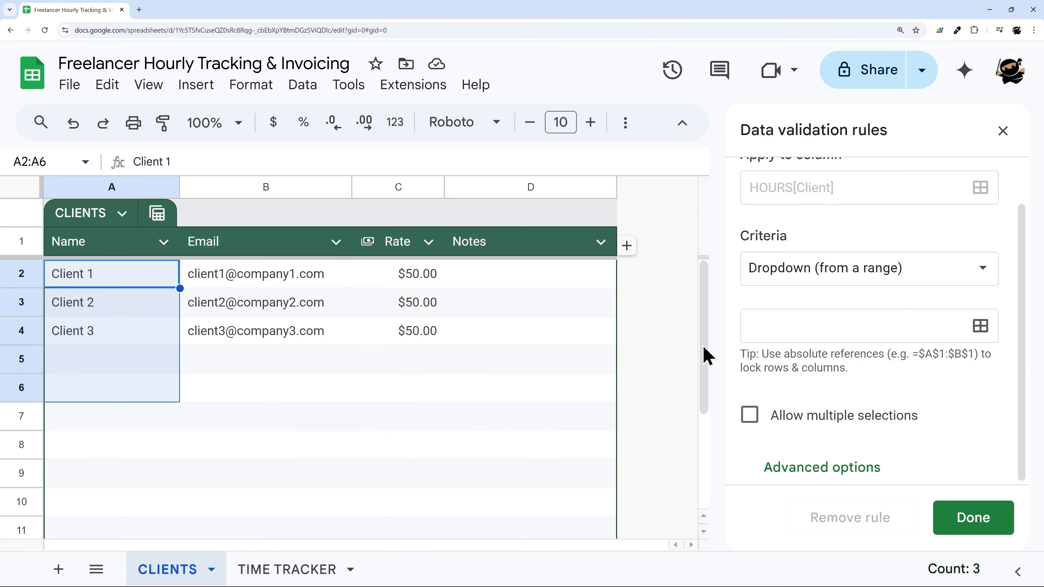
pyautogui.click(263, 572)
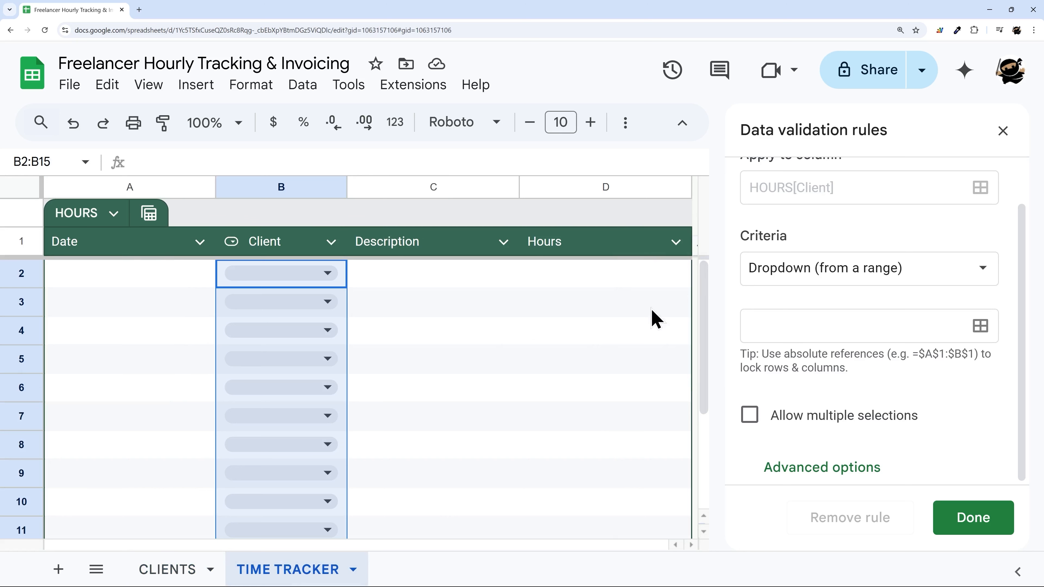
pyautogui.click(159, 568)
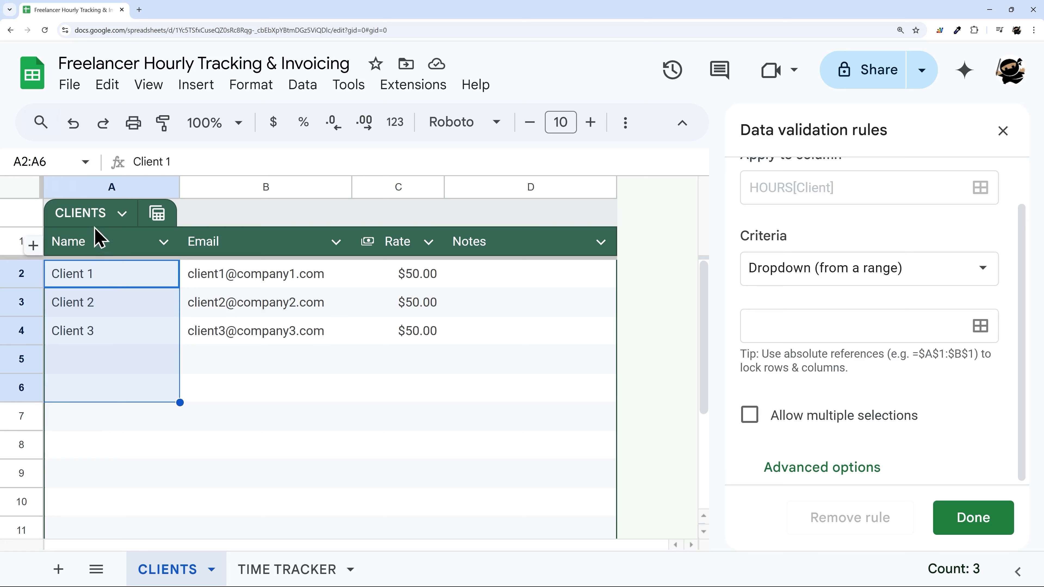
pyautogui.click(294, 572)
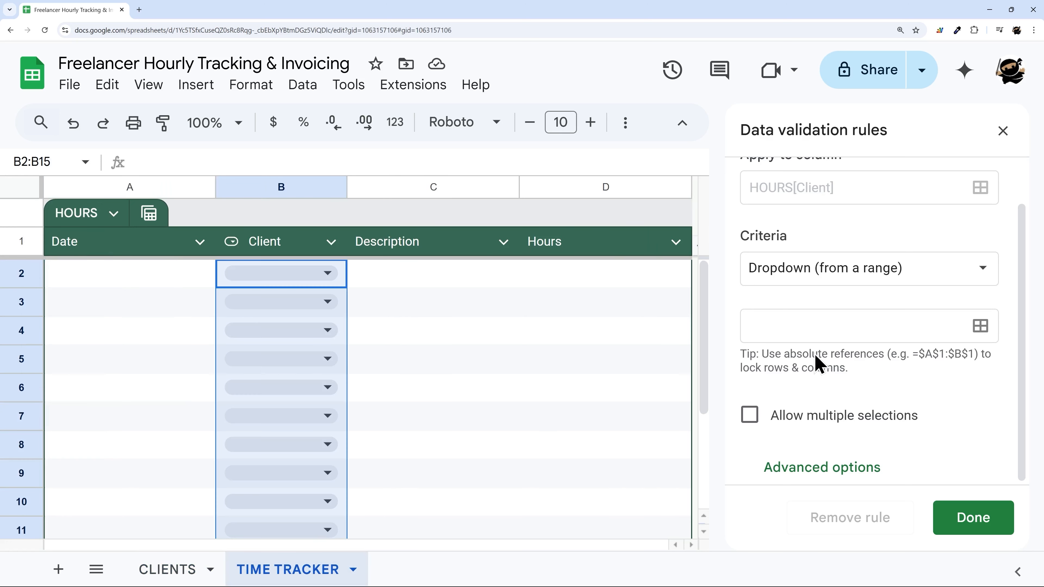
# Step: Set the Client dropdown's source range to CLIENTS[Name] and finish the validation rule
pyautogui.click(830, 329)
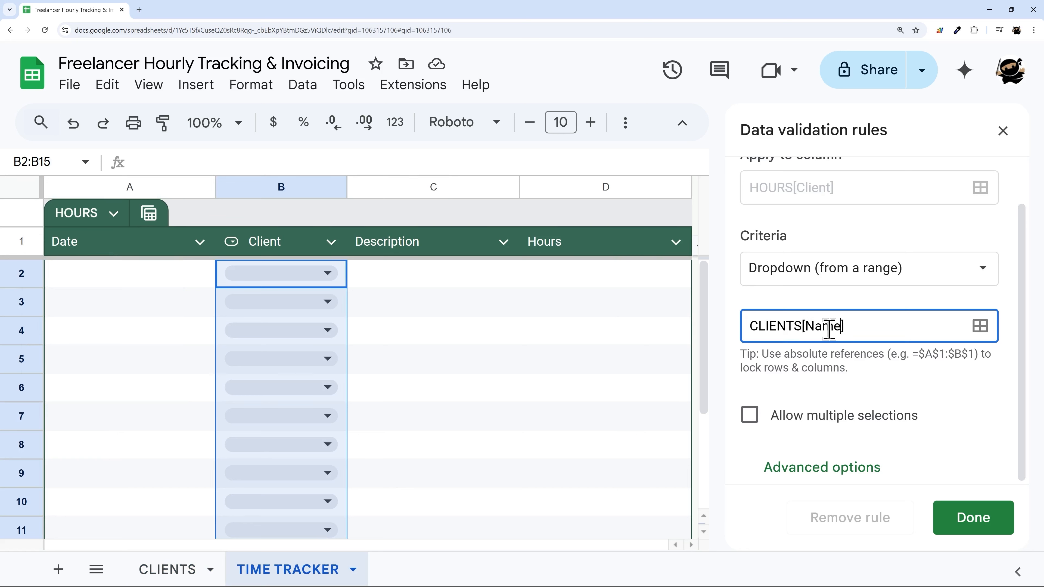
pyautogui.scroll(-3, 843, 372)
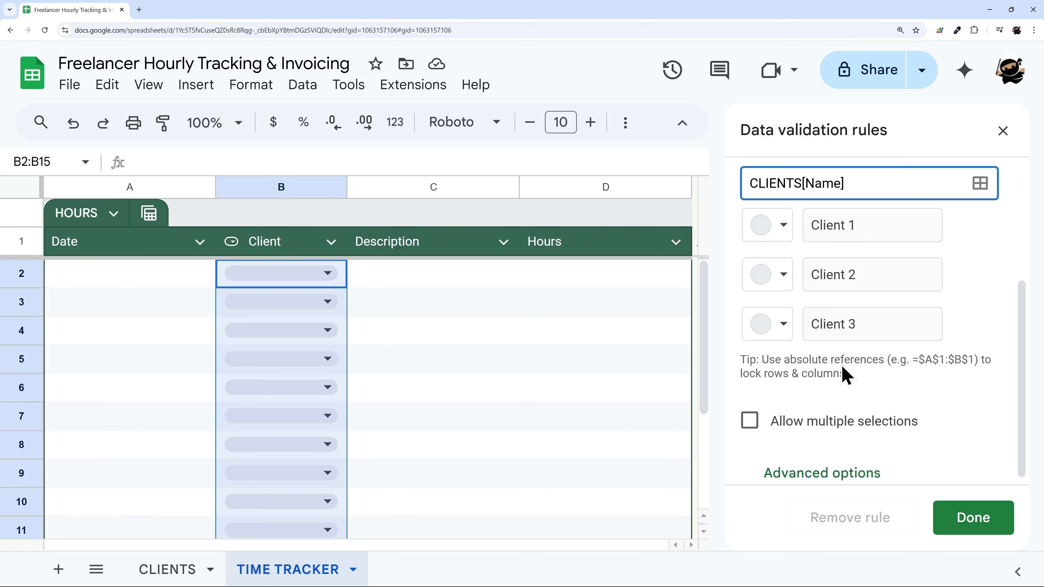
pyautogui.click(973, 519)
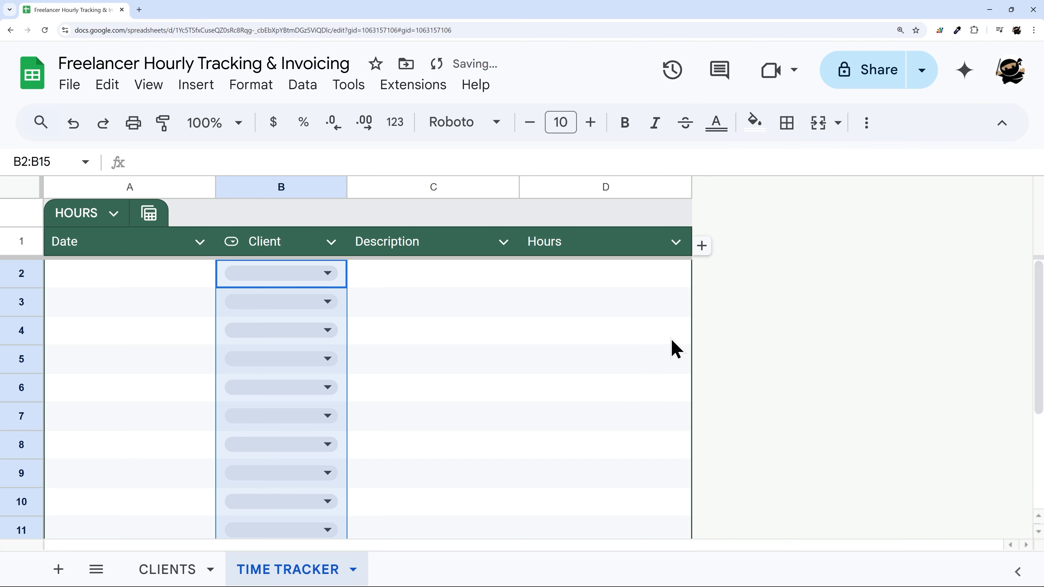
# Step: Set the Date column's type to date and narrow the column
pyautogui.click(200, 242)
pyautogui.moveTo(249, 284)
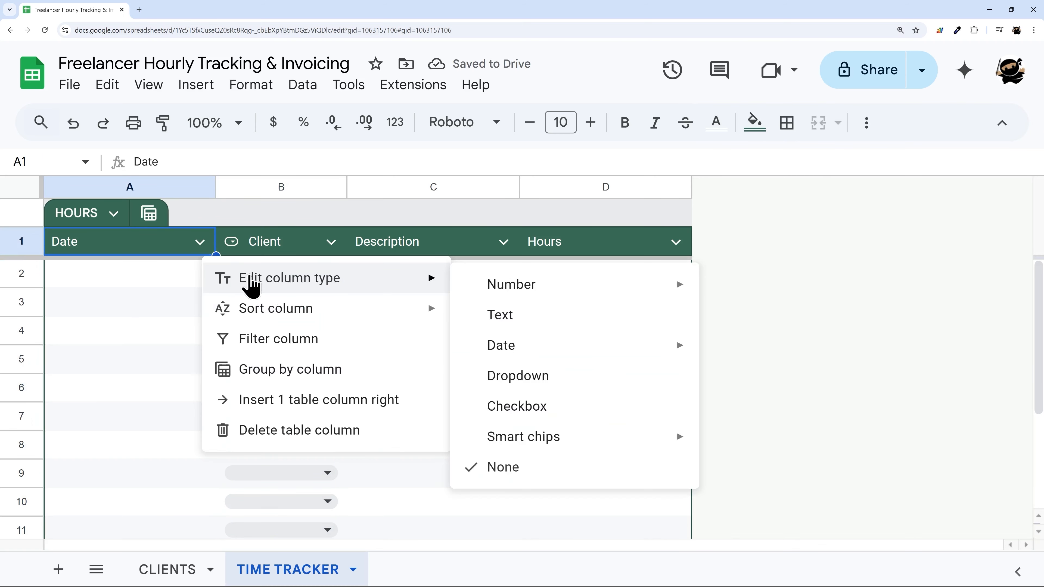
pyautogui.moveTo(536, 356)
pyautogui.click(749, 351)
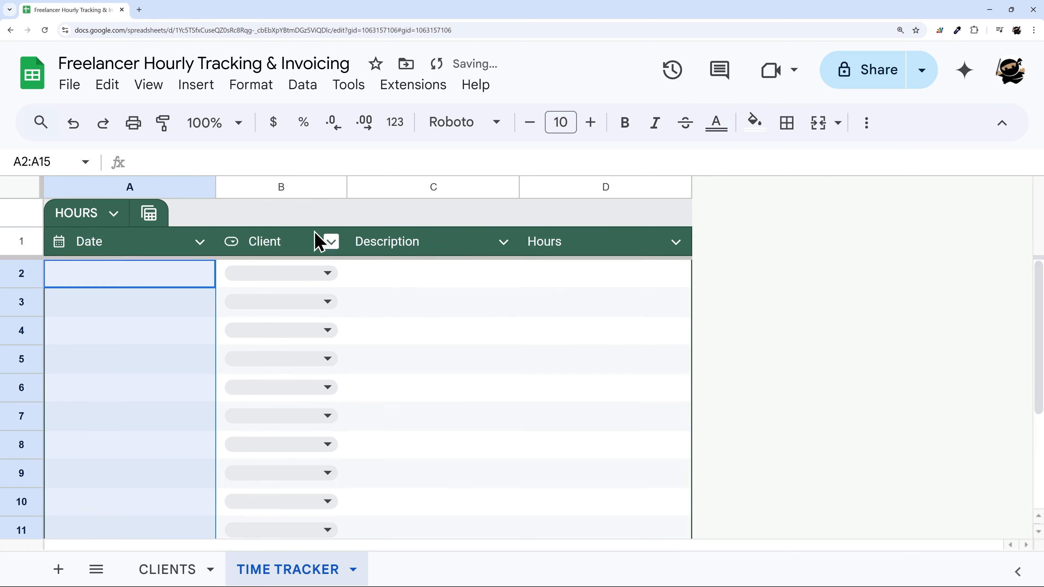
pyautogui.moveTo(215, 186); pyautogui.dragTo(136, 184)
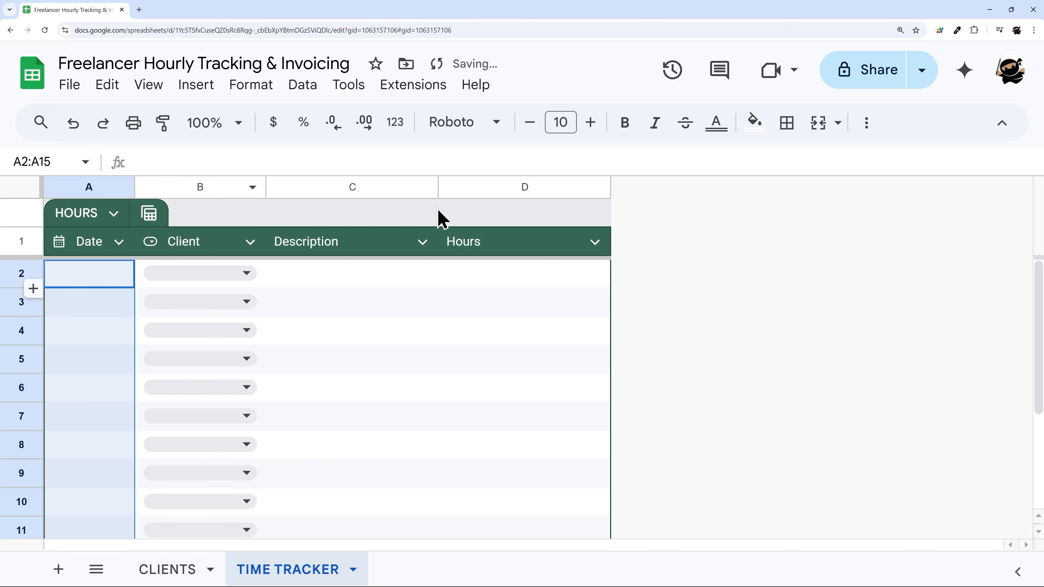
# Step: Resize the Description column to a width of 300 pixels
pyautogui.moveTo(438, 187); pyautogui.dragTo(464, 189)
pyautogui.rightClick(357, 189)
pyautogui.click(447, 435)
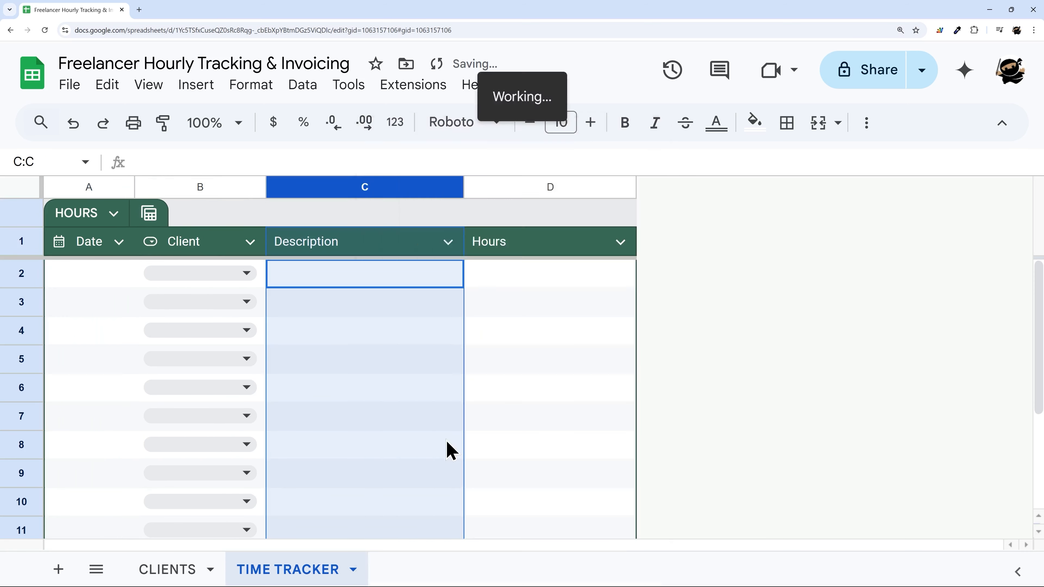
pyautogui.write('300')
pyautogui.press('Return')
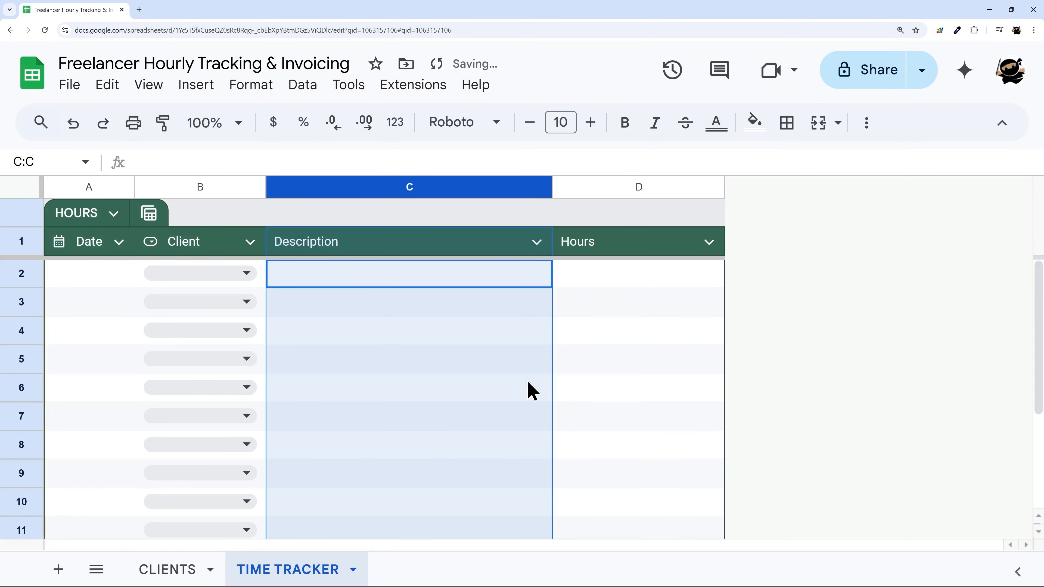
# Step: Set the Hours column's type to number and narrow the column
pyautogui.click(710, 242)
pyautogui.moveTo(808, 280)
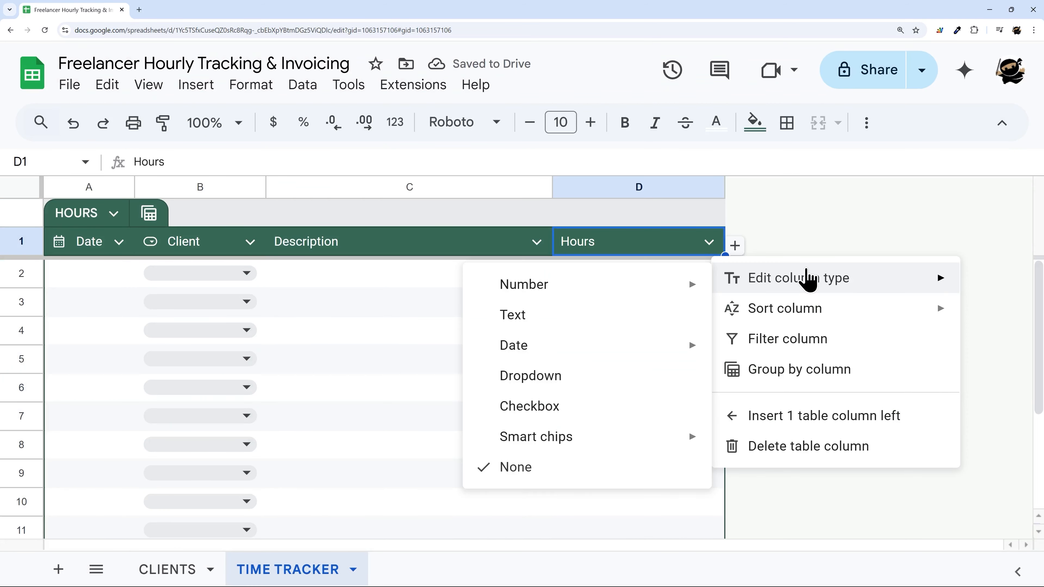
pyautogui.moveTo(599, 291)
pyautogui.click(812, 295)
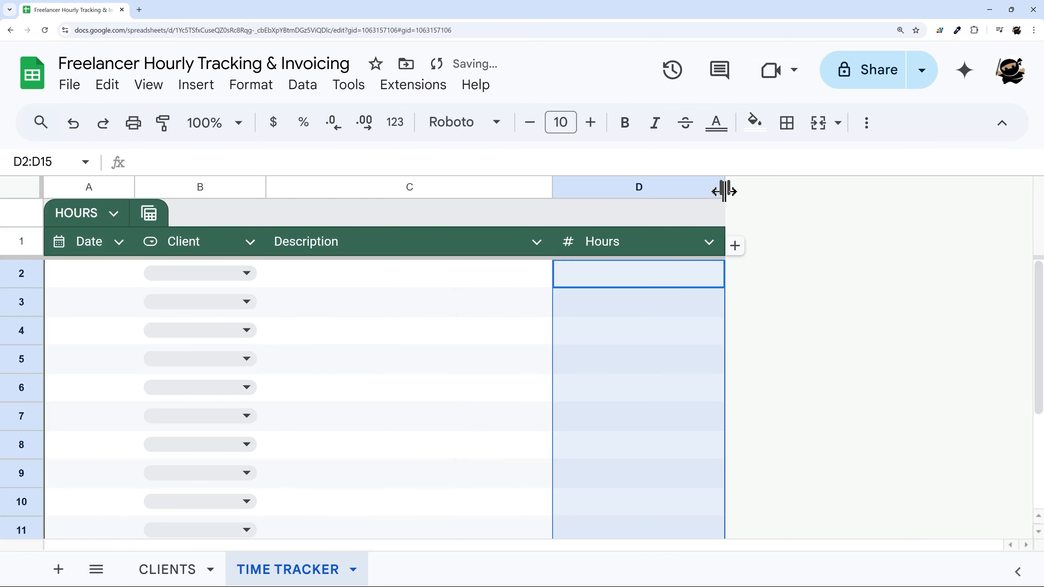
pyautogui.moveTo(726, 189); pyautogui.dragTo(656, 189)
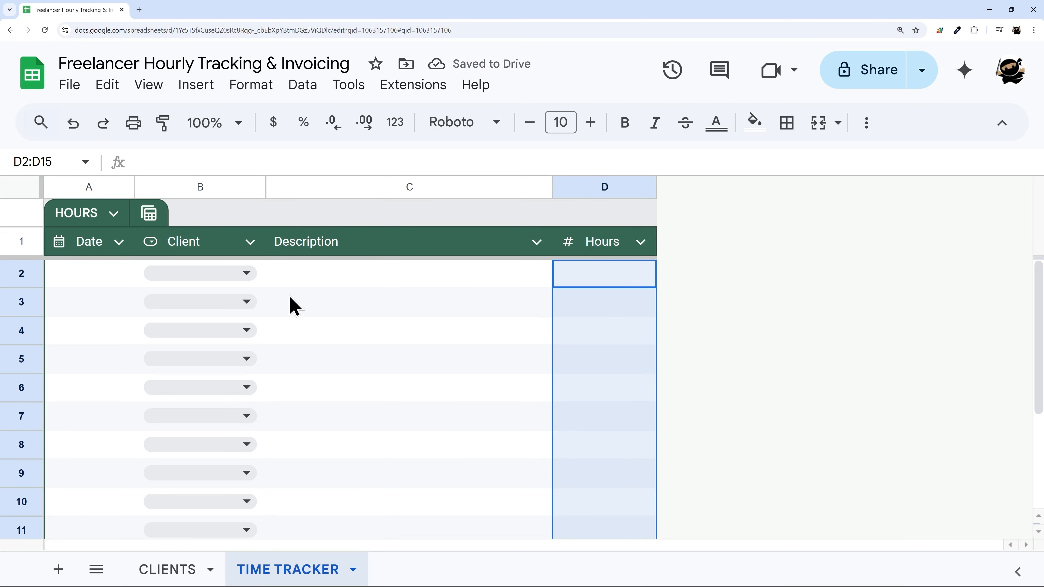
# Step: Fill the first HOURS row with date 5/1/2025, Client 1, description "Sample Line item" and 1 hour
pyautogui.doubleClick(85, 272)
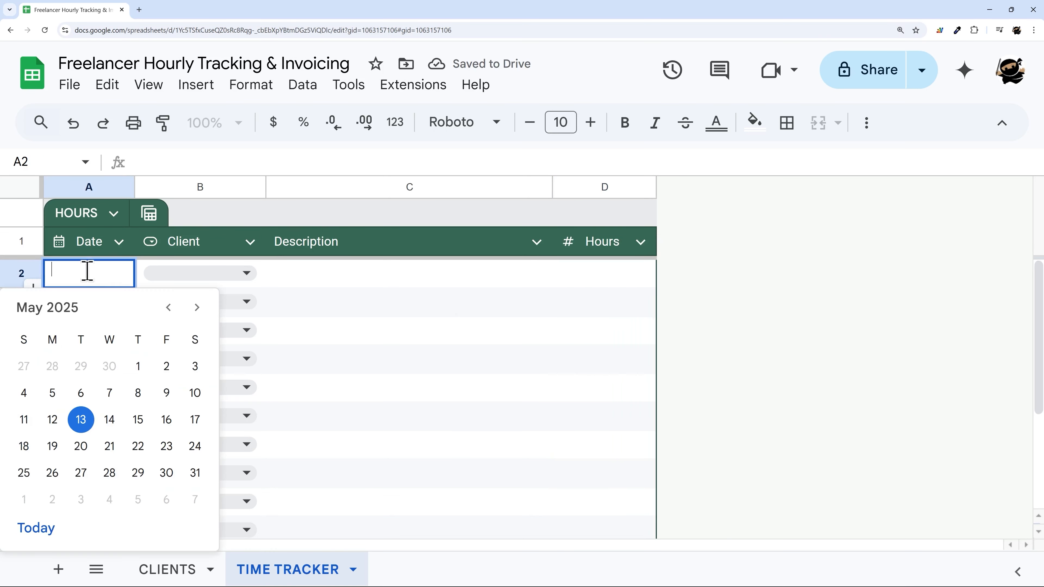
pyautogui.click(138, 366)
pyautogui.click(247, 271)
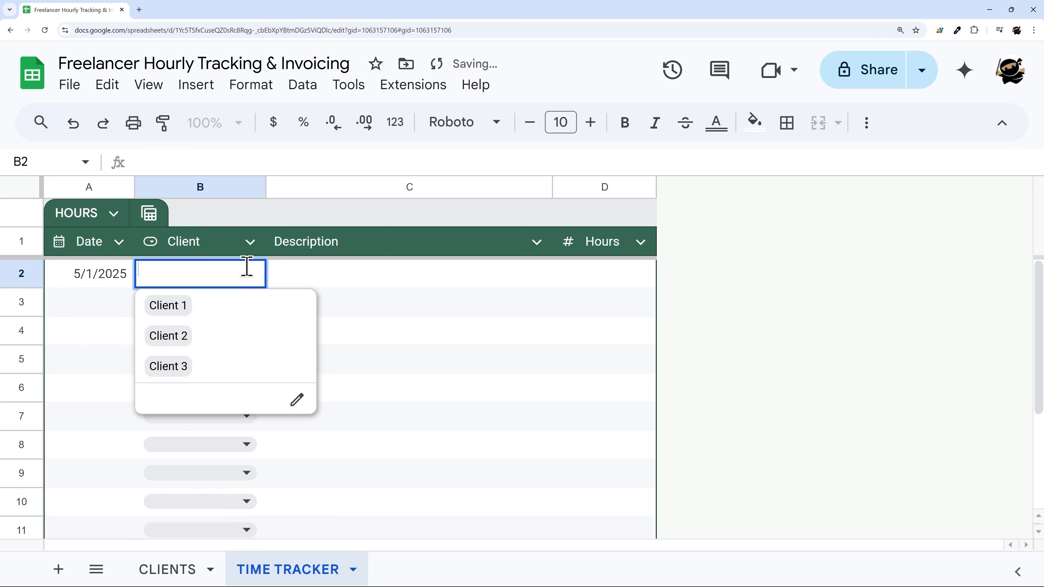
pyautogui.click(191, 315)
pyautogui.click(338, 280)
pyautogui.write('Sa')
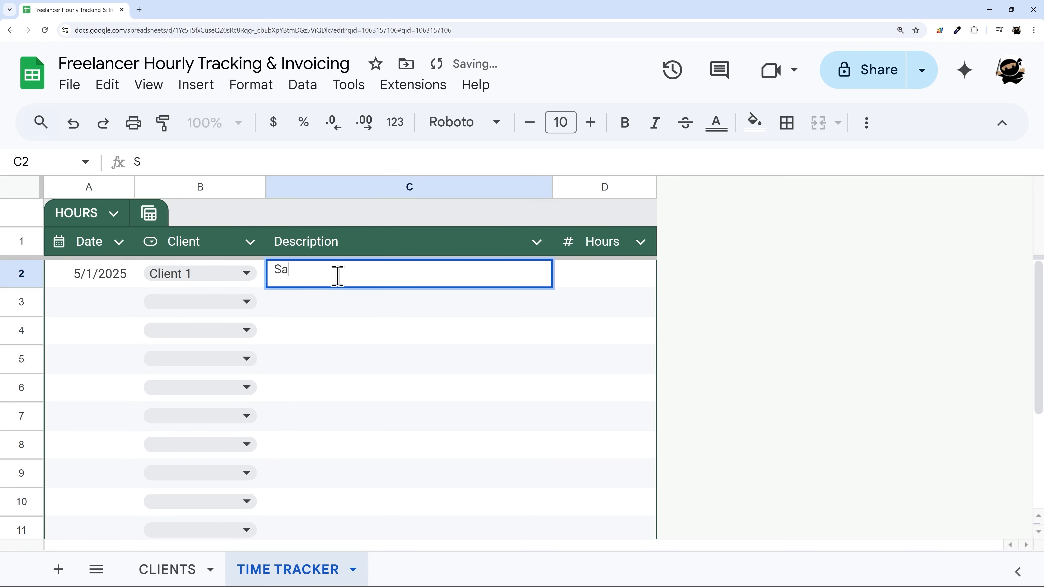
pyautogui.write('mple Line item')
pyautogui.press('Tab')
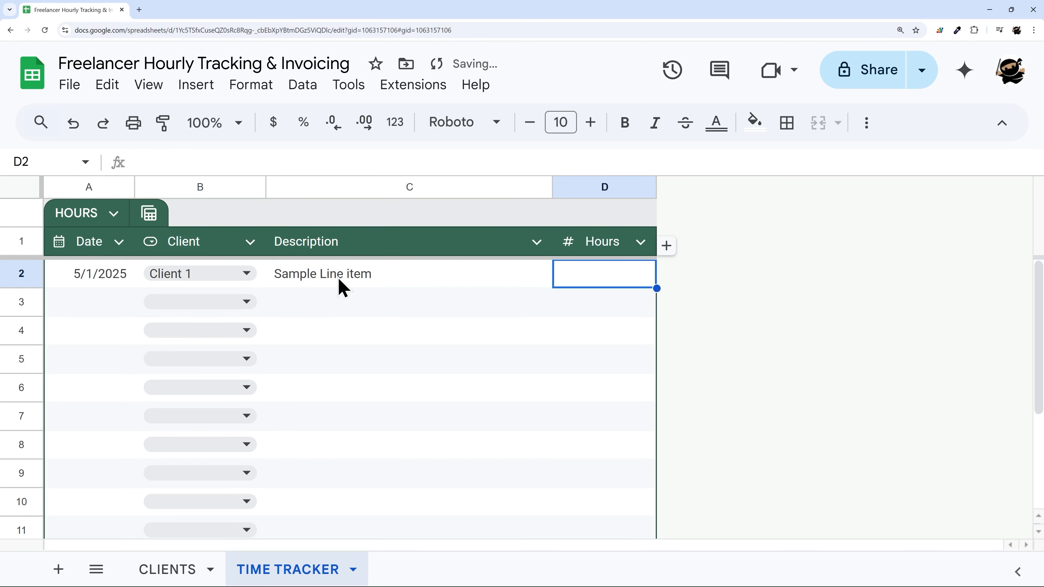
pyautogui.write('1')
pyautogui.press('Return')
# Step: Center the contents of the Hours column horizontally
pyautogui.click(601, 187)
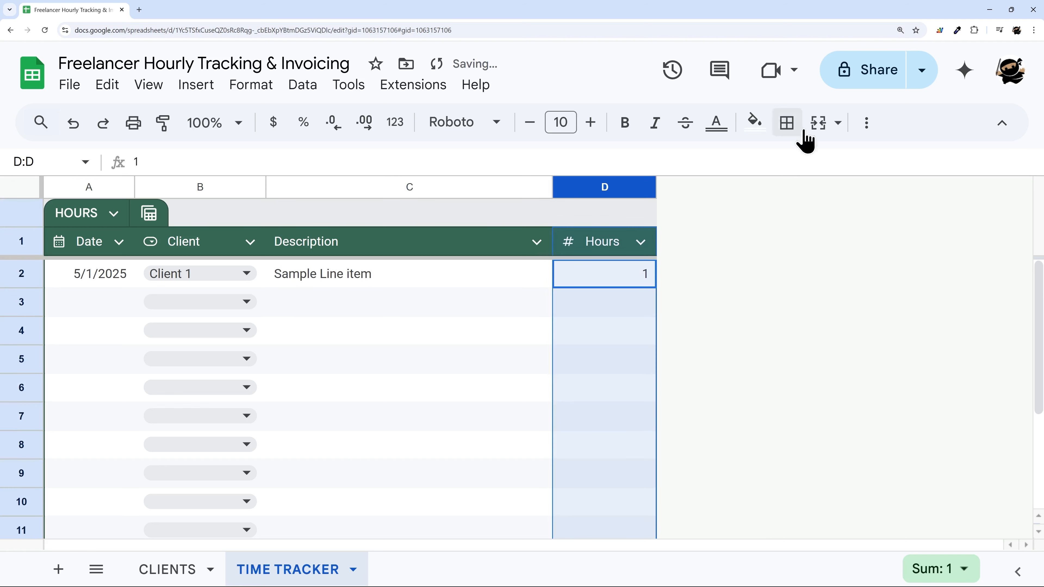
pyautogui.click(867, 122)
pyautogui.click(546, 161)
pyautogui.click(578, 198)
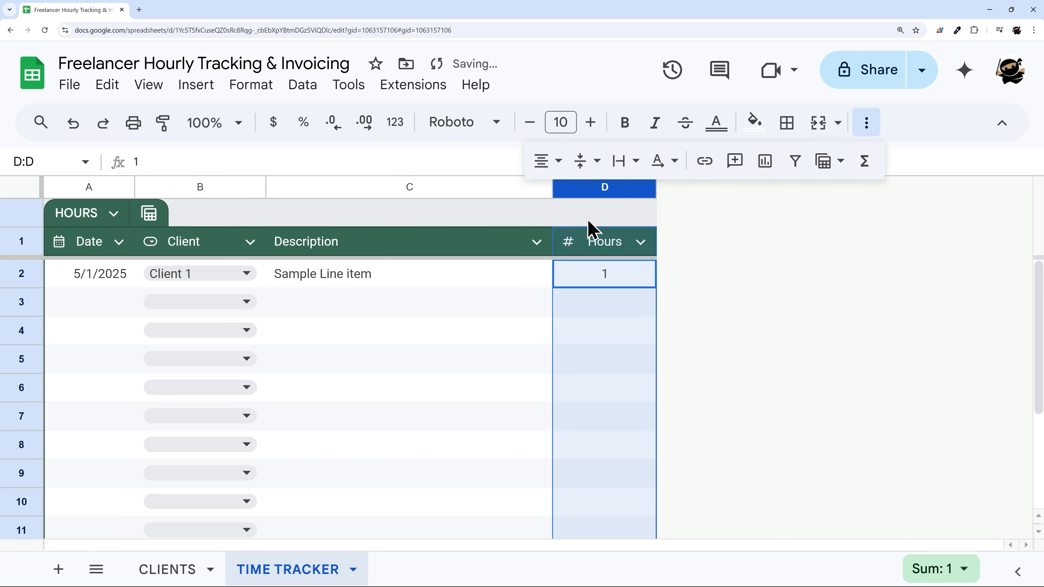
pyautogui.click(752, 293)
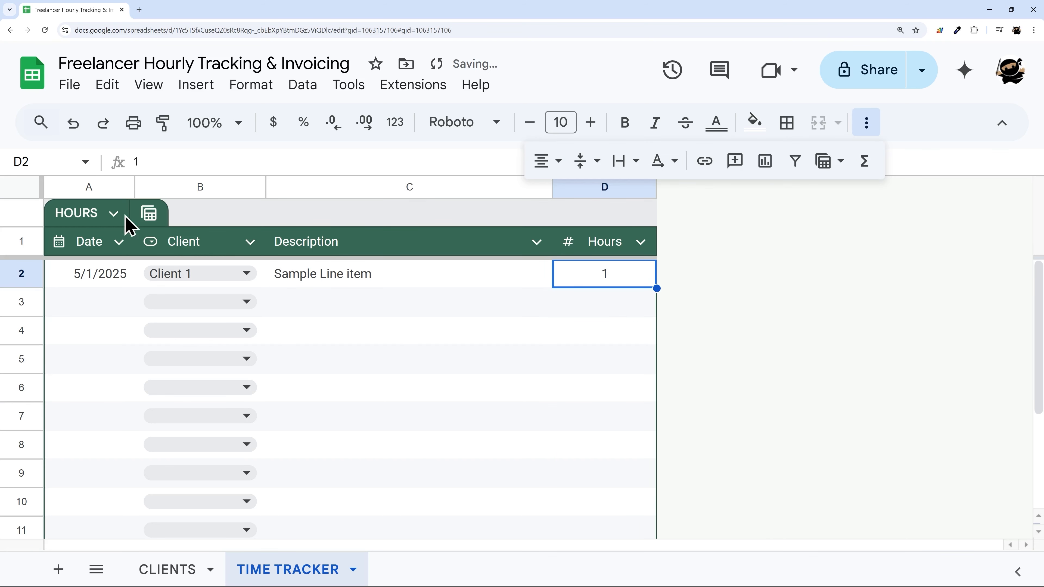
# Step: Apply a custom date format with a two-digit year (8/5/30 style) to the Date column
pyautogui.click(91, 186)
pyautogui.click(394, 123)
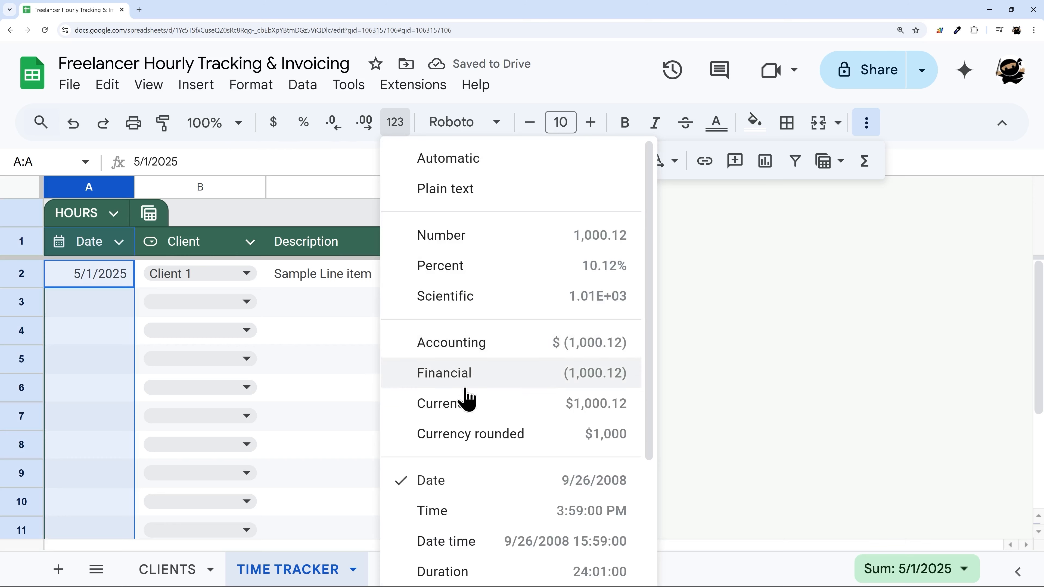
pyautogui.scroll(-5, 468, 411)
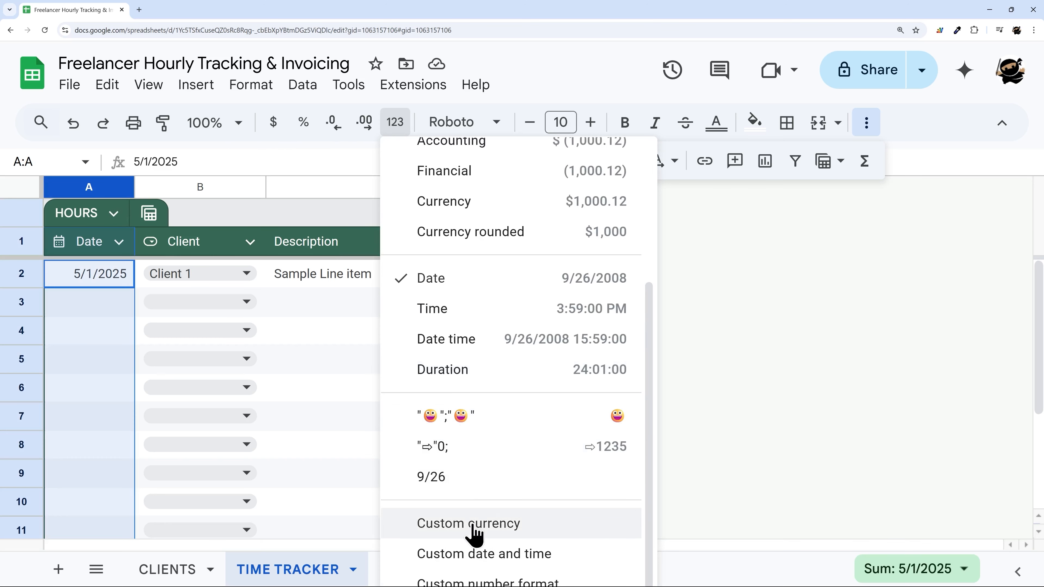
pyautogui.click(473, 554)
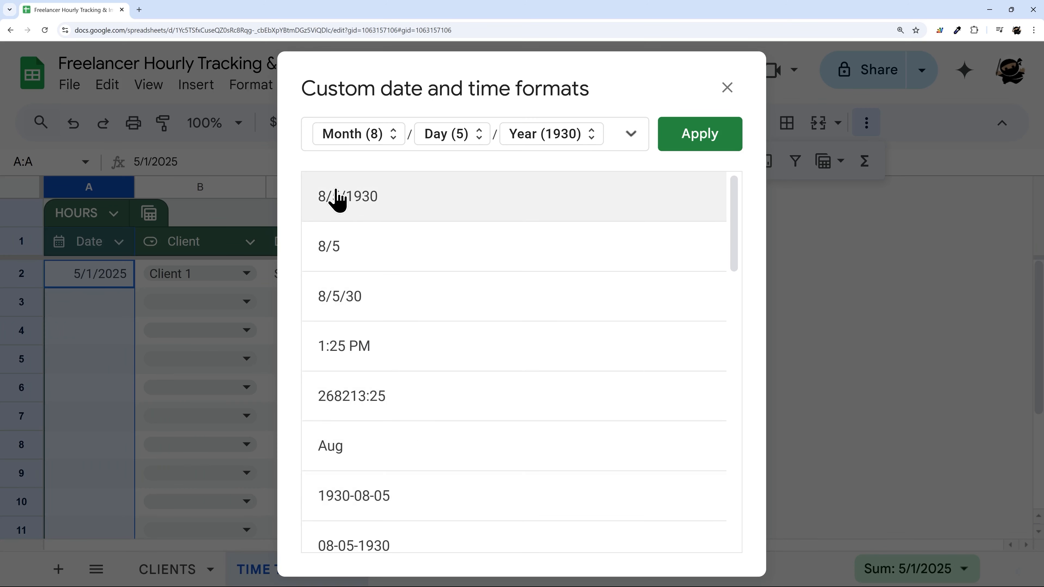
pyautogui.click(349, 297)
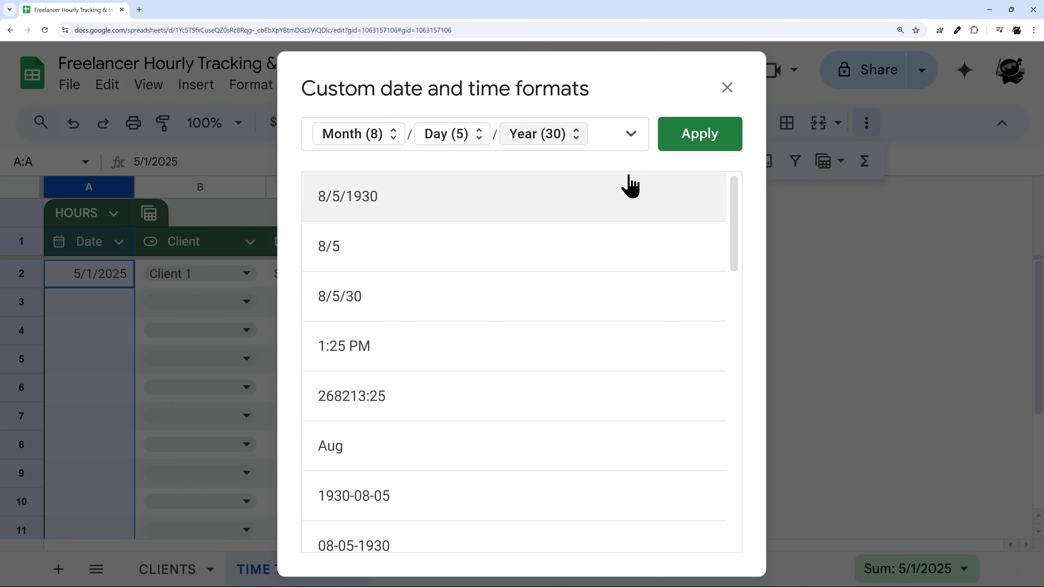
pyautogui.click(691, 146)
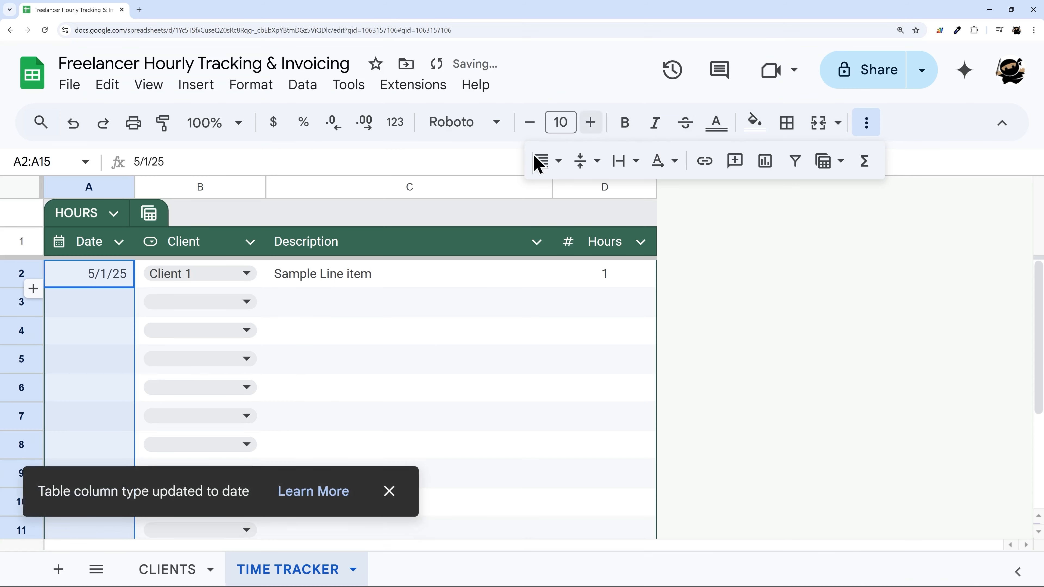
# Step: Center the dates in the Date column horizontally
pyautogui.click(542, 161)
pyautogui.click(577, 205)
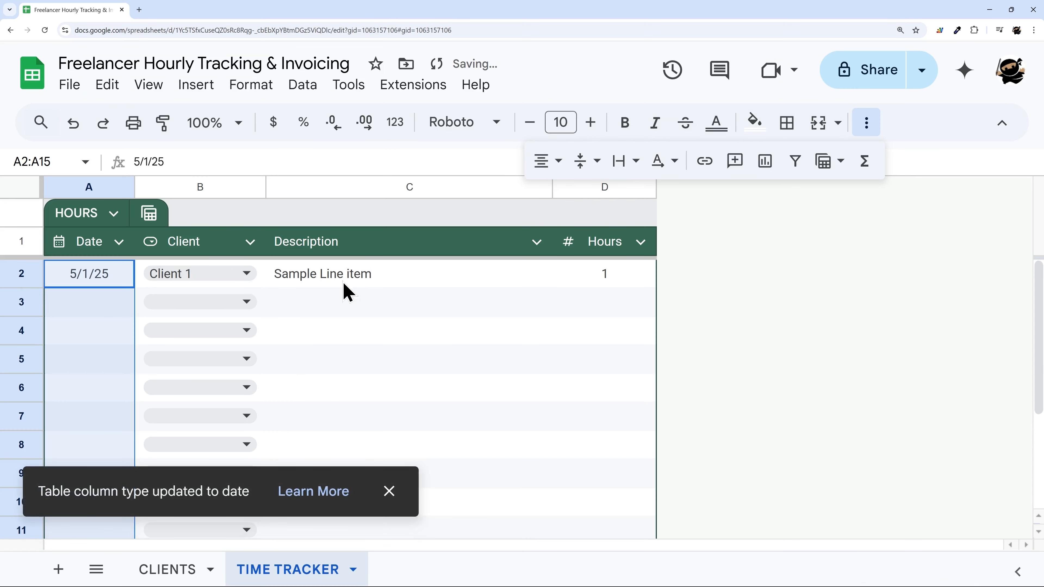
pyautogui.click(347, 295)
pyautogui.click(856, 128)
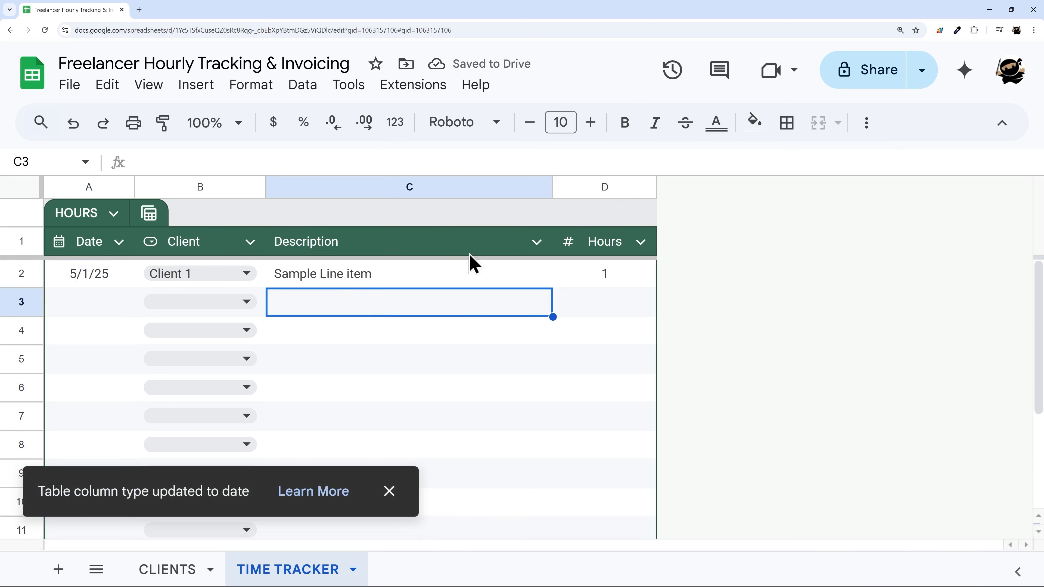
pyautogui.click(114, 213)
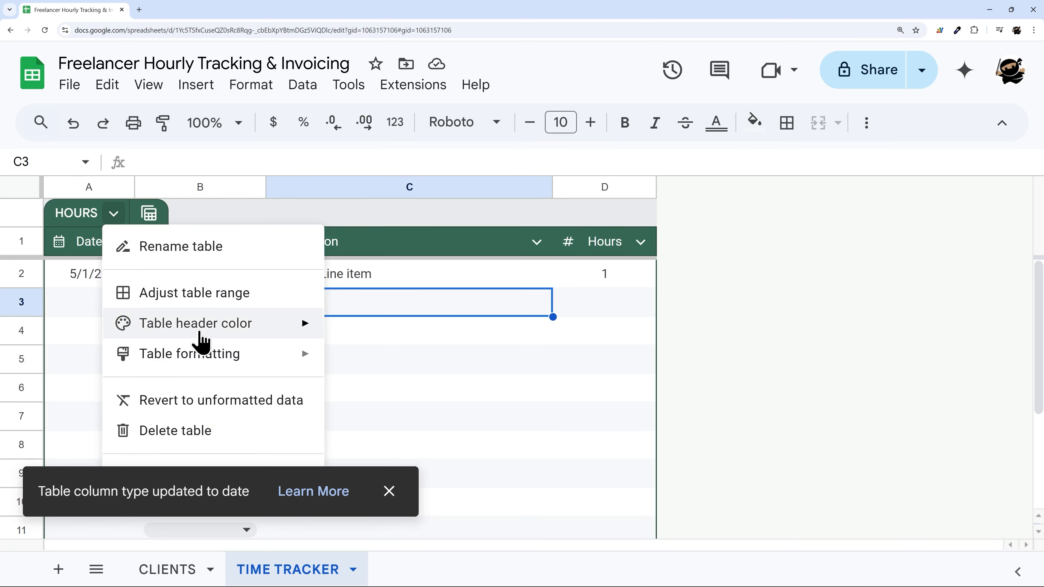
pyautogui.moveTo(230, 329)
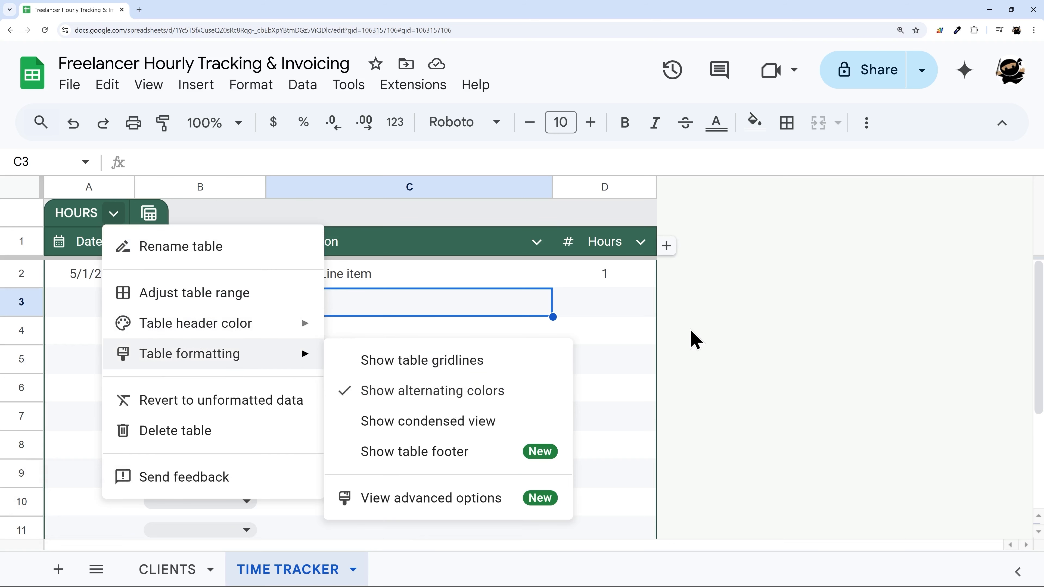
pyautogui.click(607, 284)
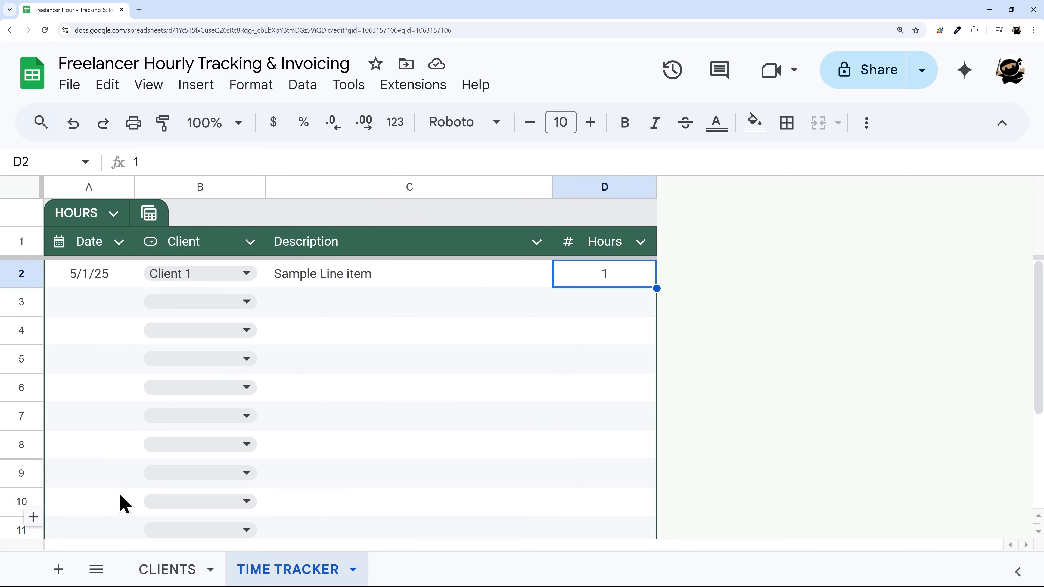
# Step: Add a new sheet named INVOICE and move it in front of the CLIENTS sheet
pyautogui.click(59, 569)
pyautogui.rightClick(389, 575)
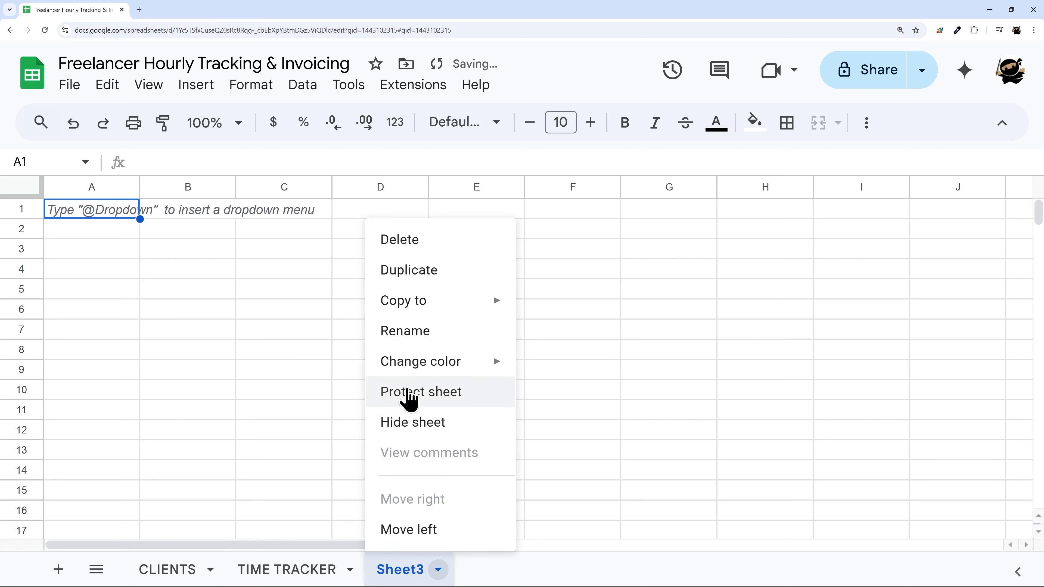
pyautogui.click(412, 333)
pyautogui.write('INVOICE')
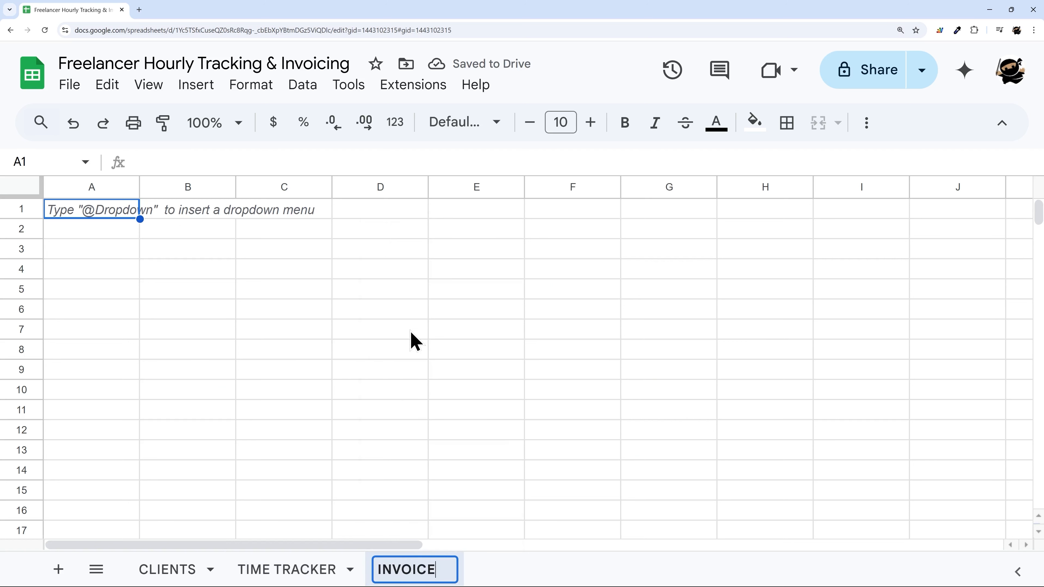
pyautogui.press('Return')
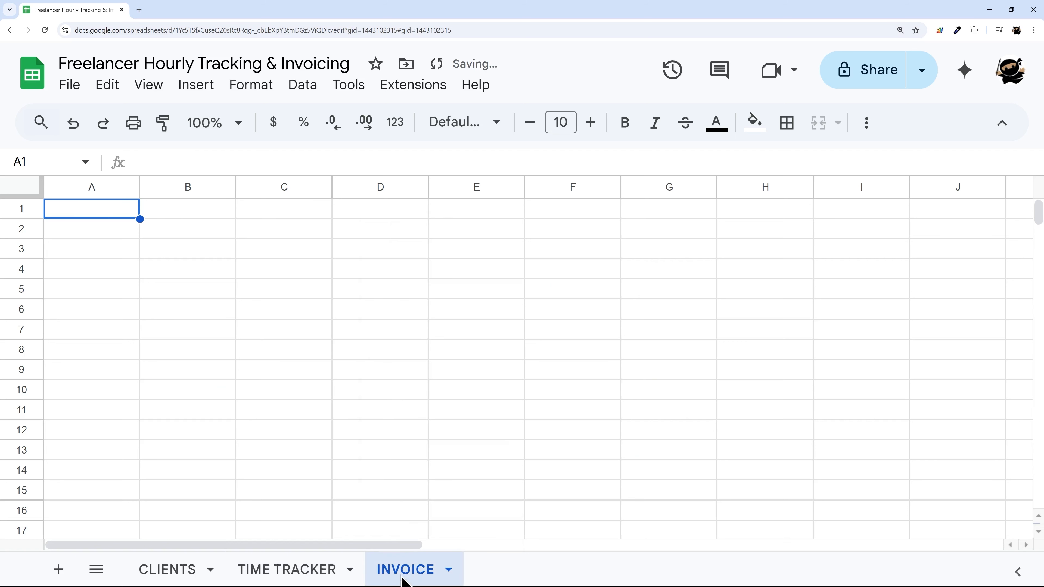
pyautogui.moveTo(402, 577); pyautogui.dragTo(170, 575)
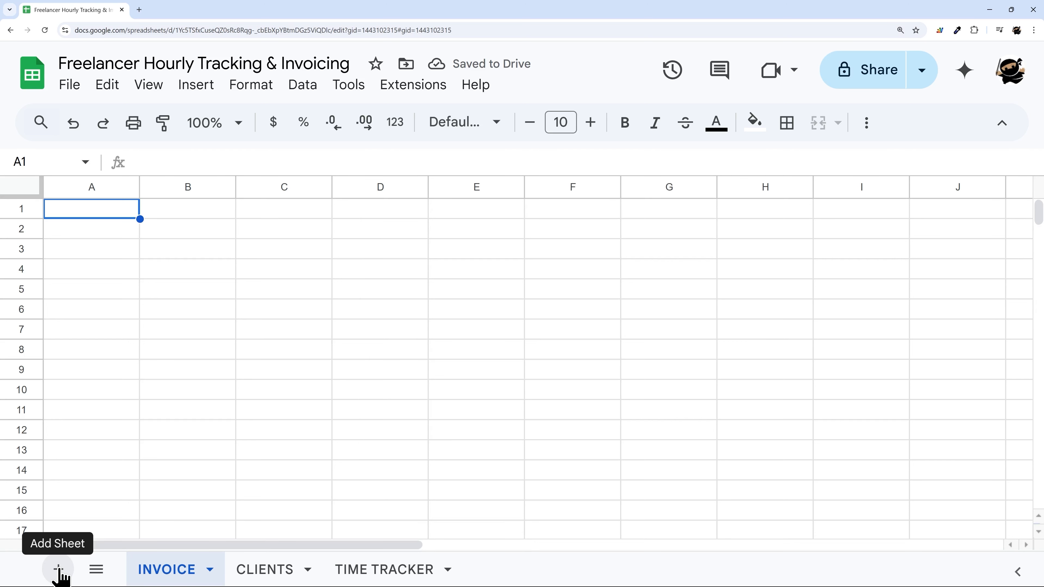
pyautogui.rightClick(169, 577)
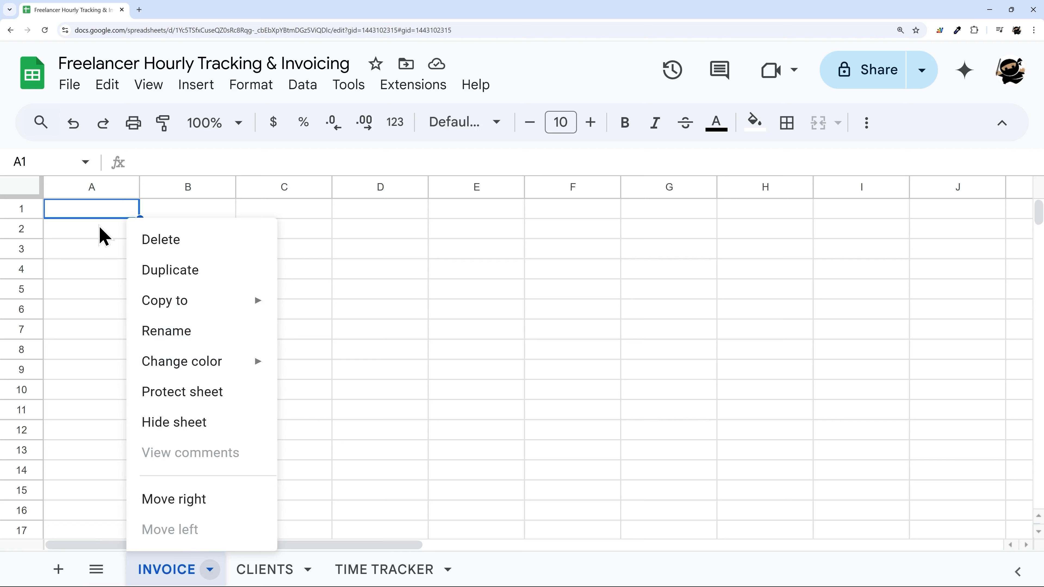
# Step: Insert the generic logo company image into cell A1 of INVOICE, found by searching Google Images for "generic company logo"
pyautogui.click(104, 208)
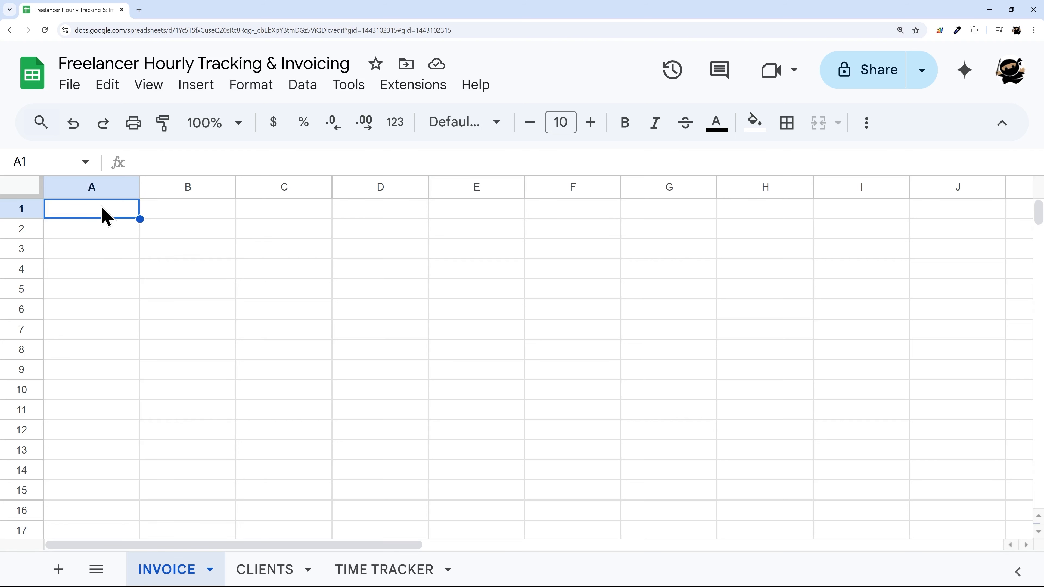
pyautogui.click(188, 88)
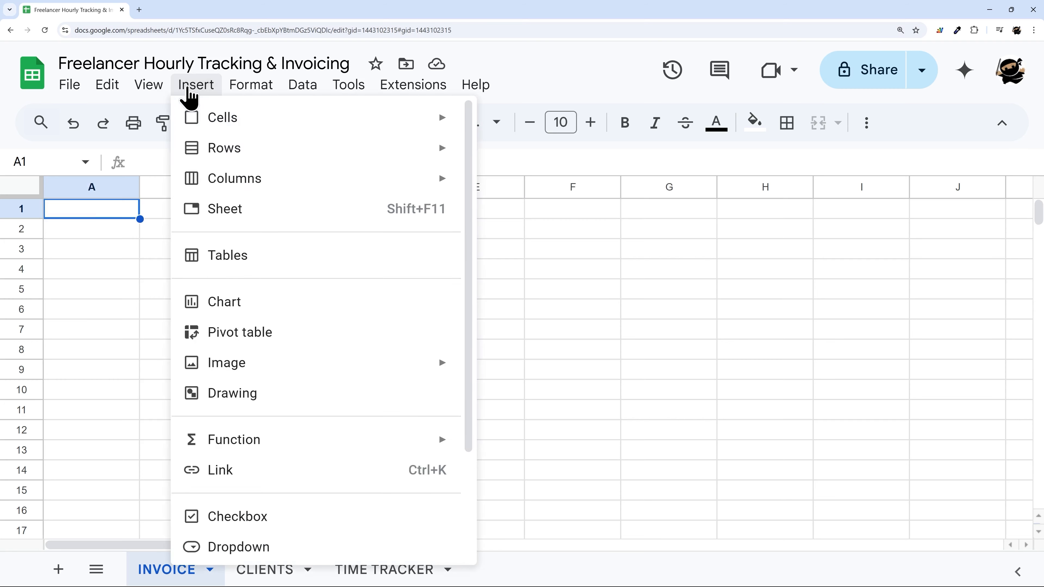
pyautogui.moveTo(283, 368)
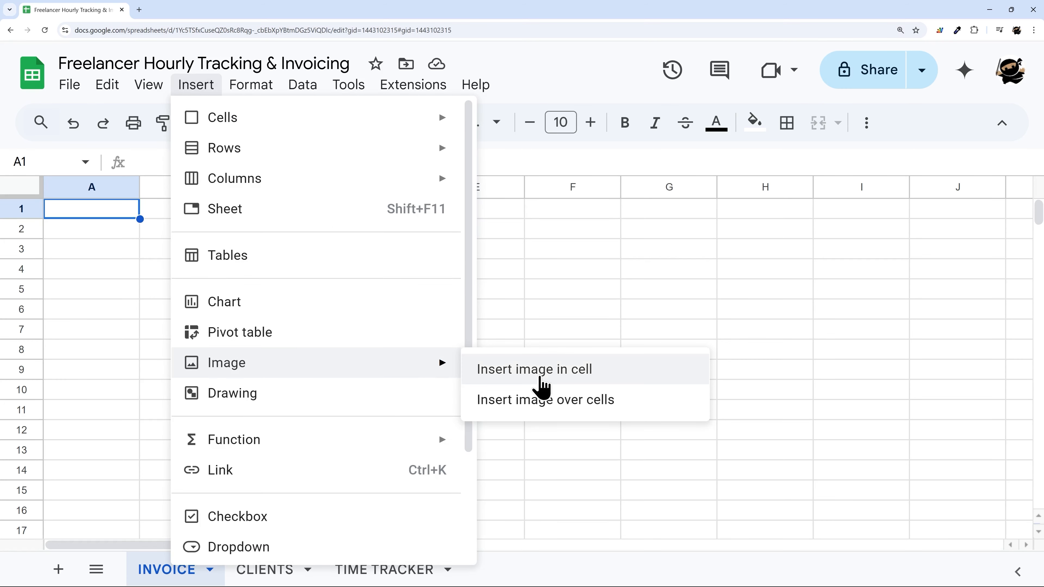
pyautogui.click(536, 383)
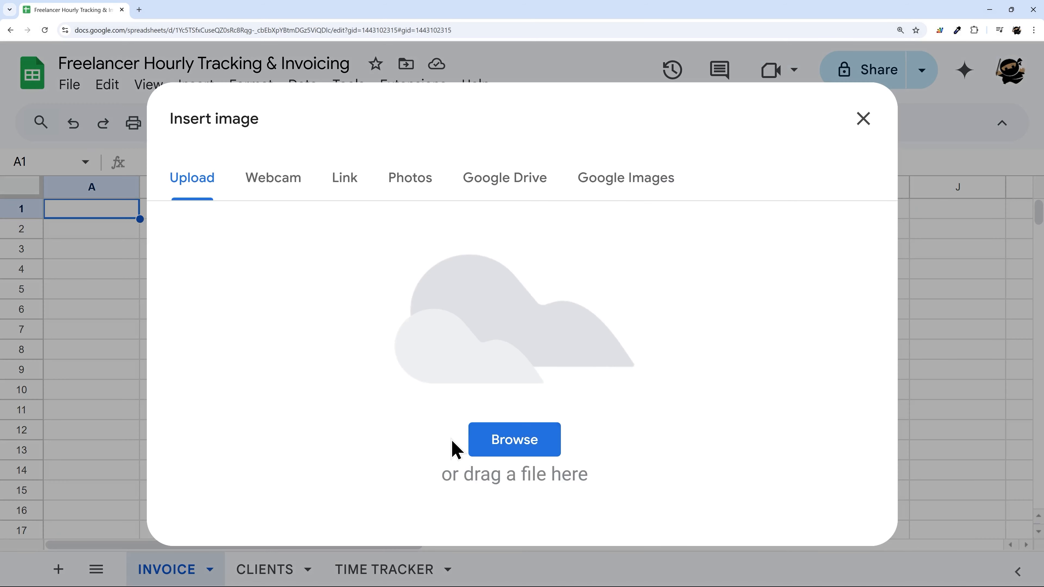
pyautogui.click(623, 181)
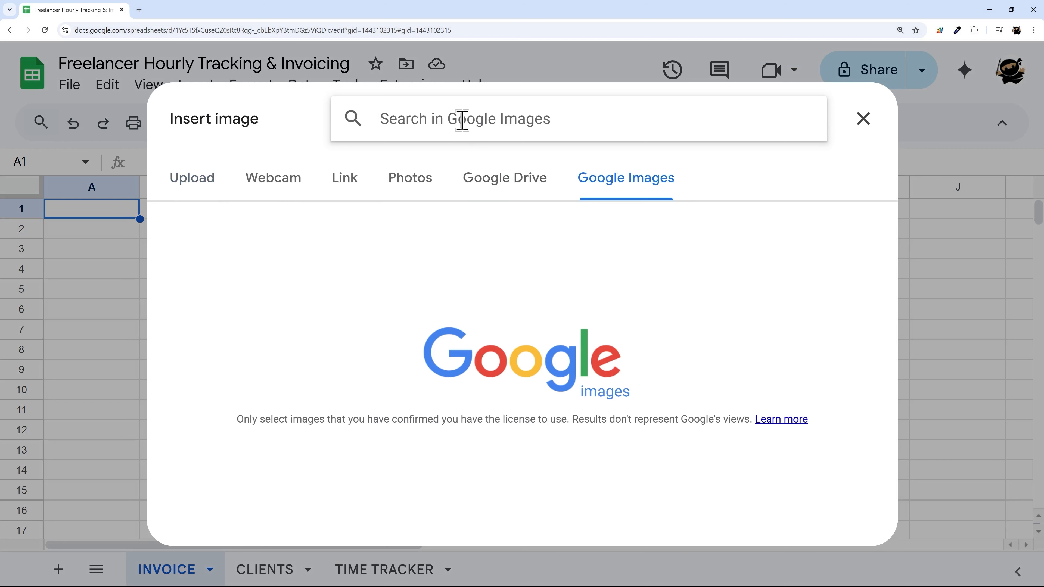
pyautogui.write('generic comp')
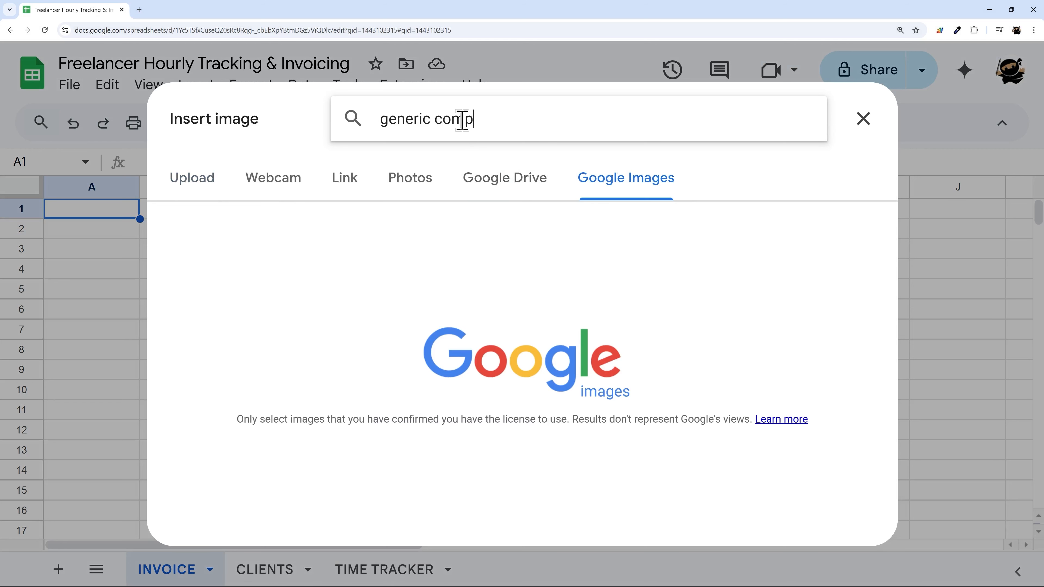
pyautogui.write('any logo')
pyautogui.press('Return')
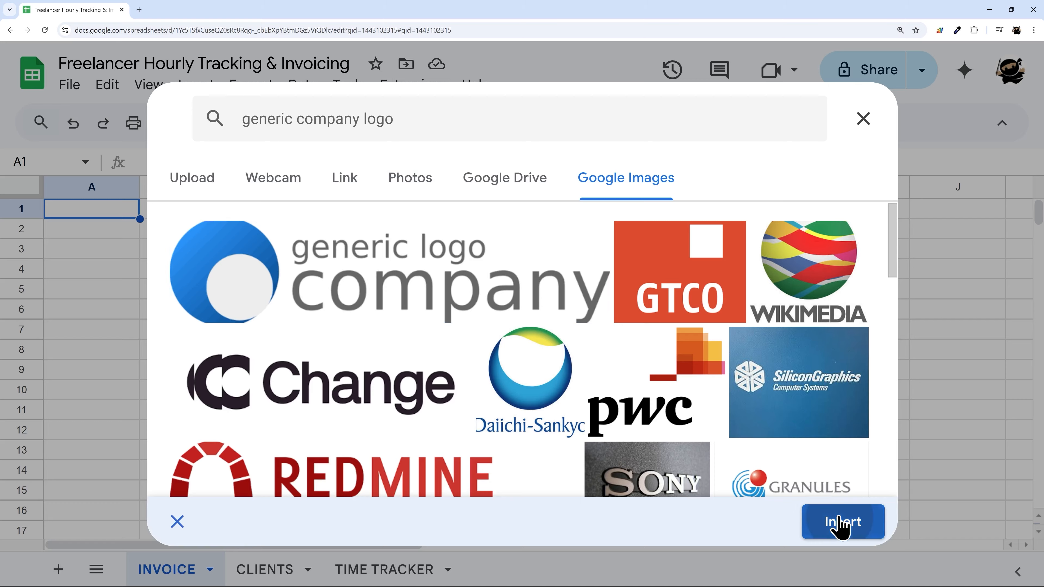
pyautogui.click(841, 521)
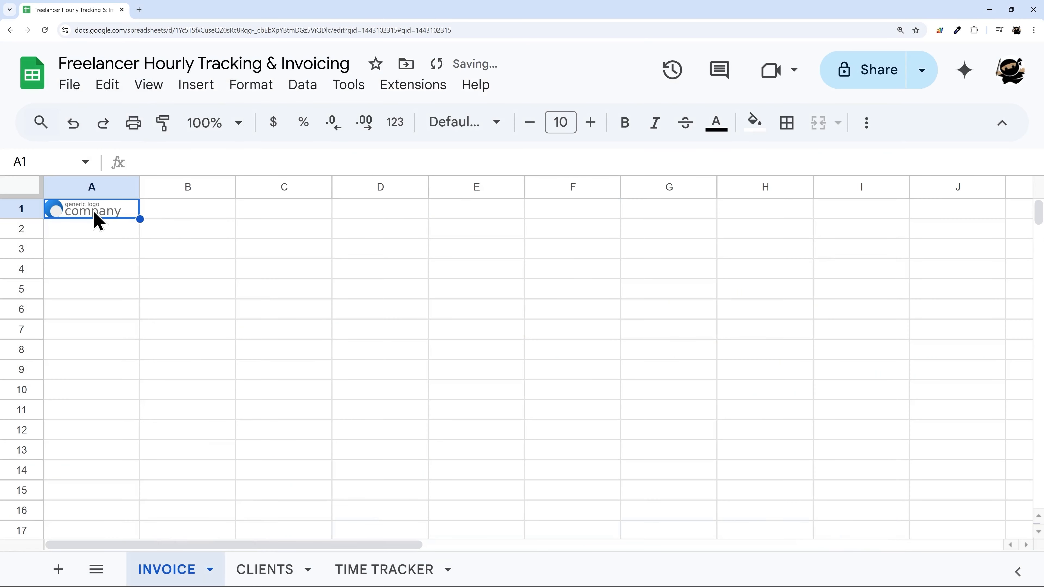
# Step: Merge cells A1:F1 on the INVOICE sheet and center the logo horizontally within them
pyautogui.moveTo(98, 220); pyautogui.dragTo(589, 228)
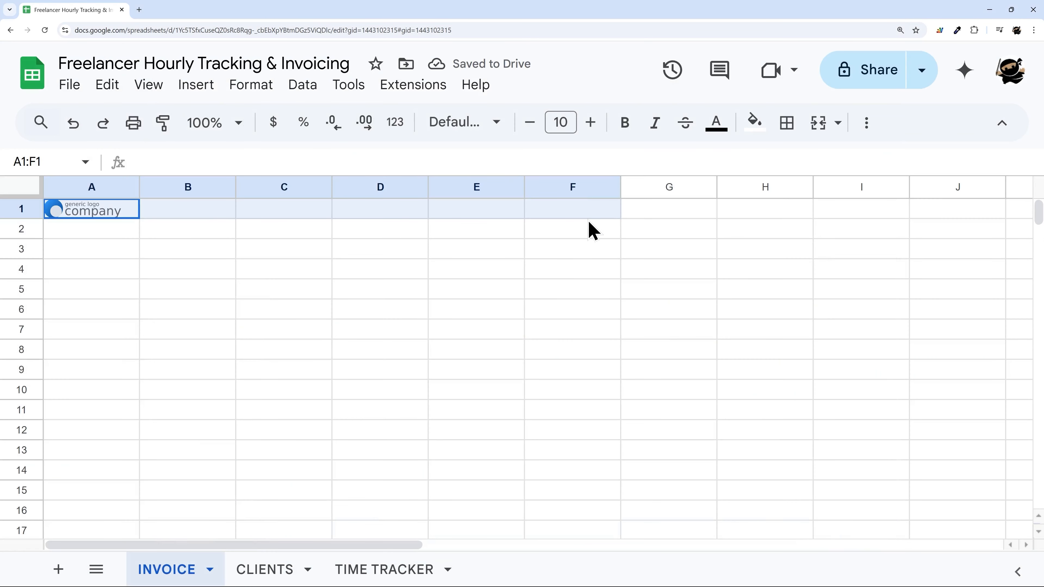
pyautogui.click(826, 132)
pyautogui.click(863, 123)
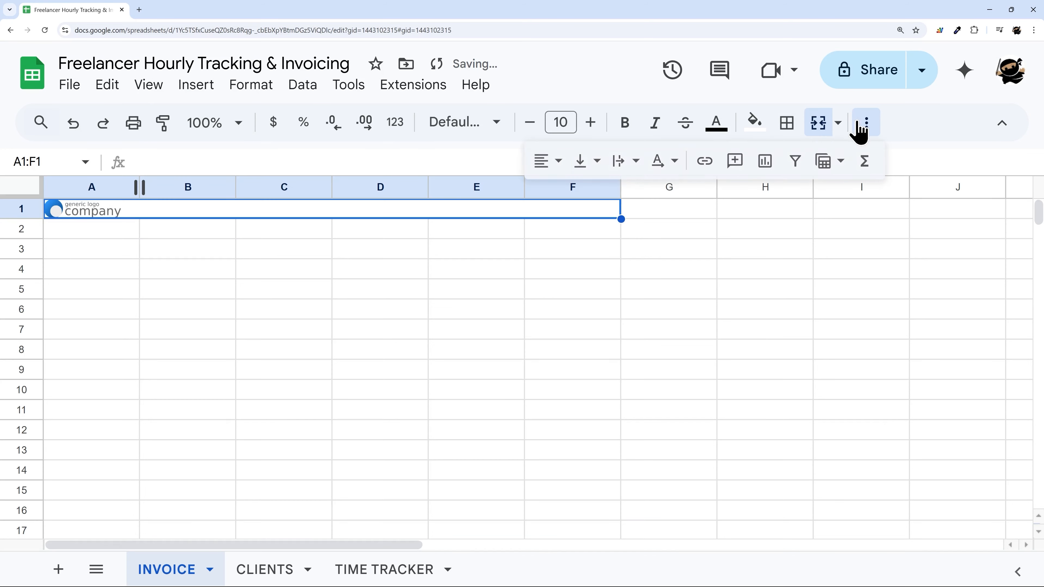
pyautogui.click(543, 161)
pyautogui.click(575, 199)
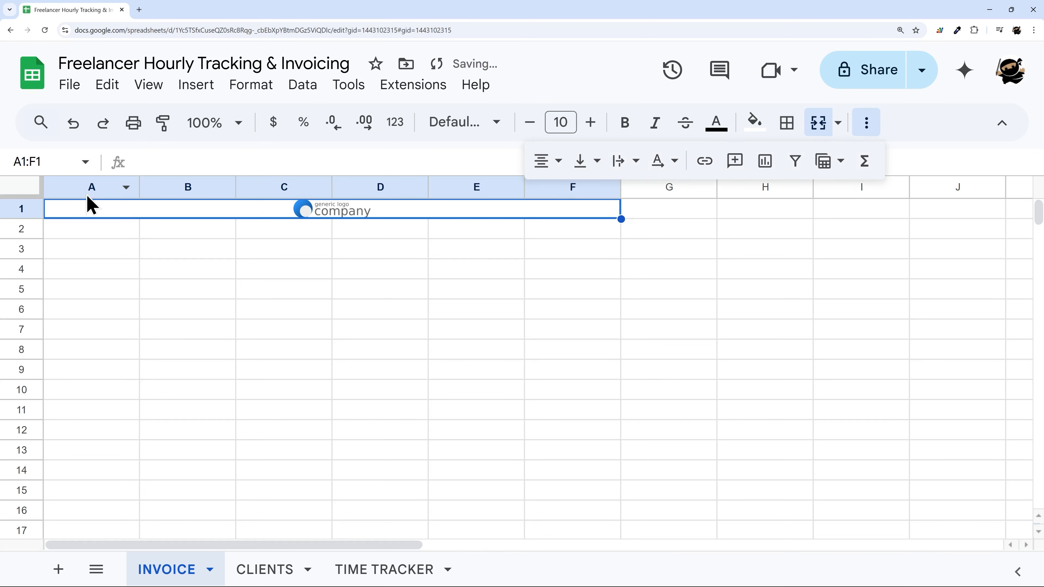
# Step: Set the height of row 1 on the INVOICE sheet to 100 pixels
pyautogui.rightClick(36, 211)
pyautogui.click(125, 429)
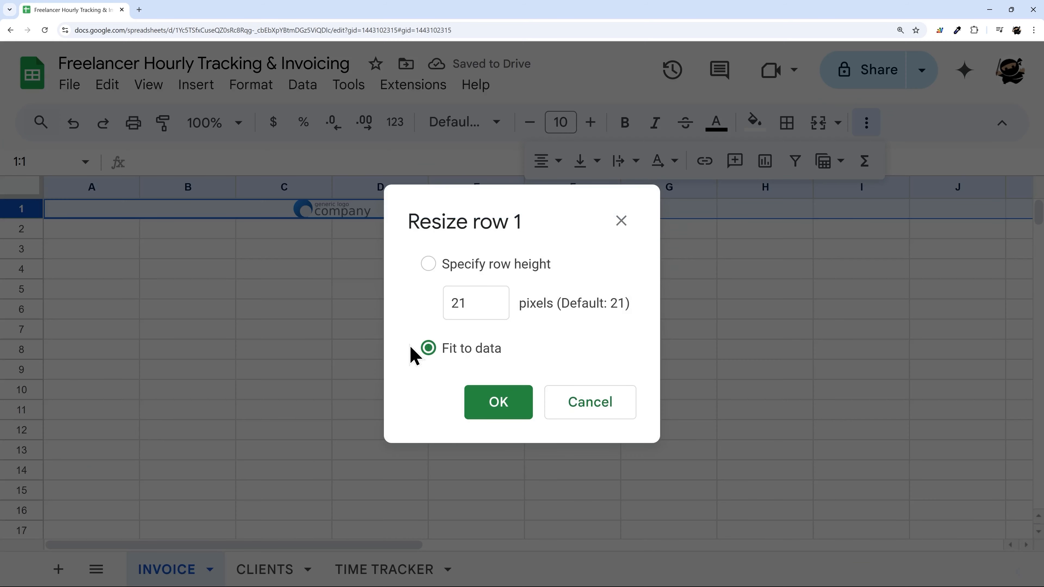
pyautogui.click(473, 303)
pyautogui.moveTo(473, 303); pyautogui.dragTo(400, 315)
pyautogui.write('100')
pyautogui.press('Return')
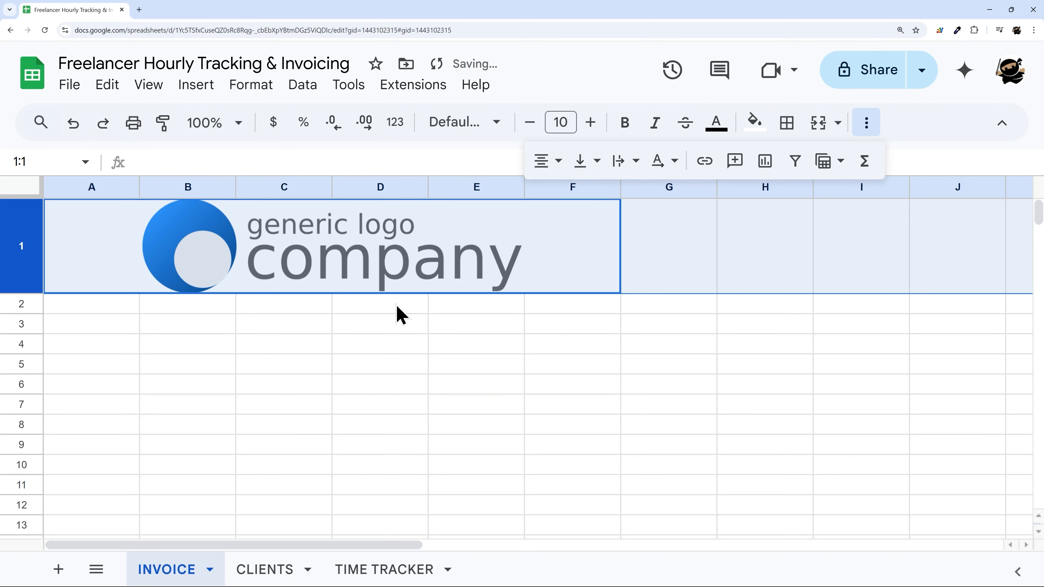
pyautogui.click(779, 299)
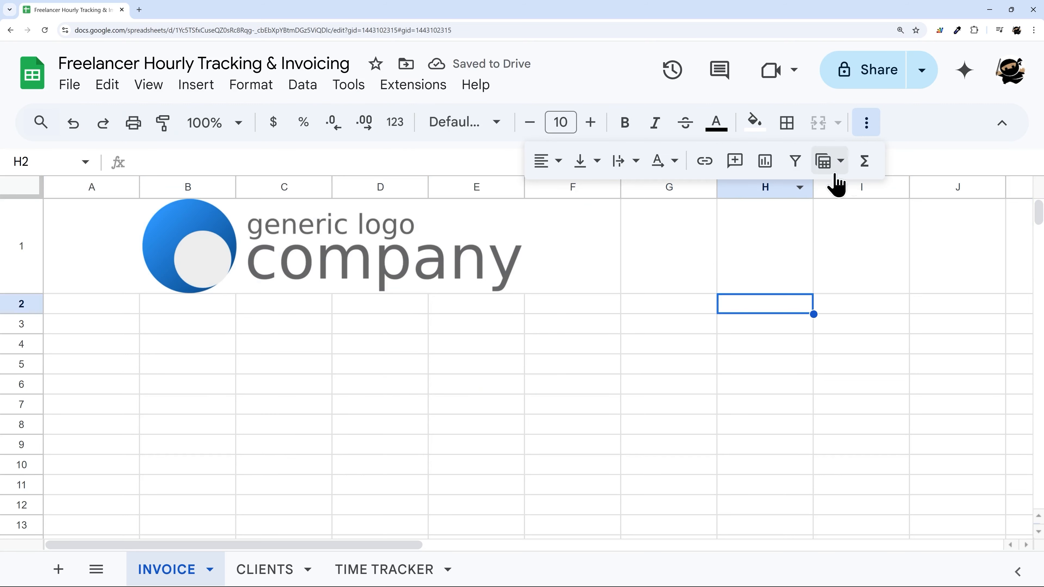
pyautogui.click(866, 123)
pyautogui.click(598, 190)
pyautogui.click(669, 191)
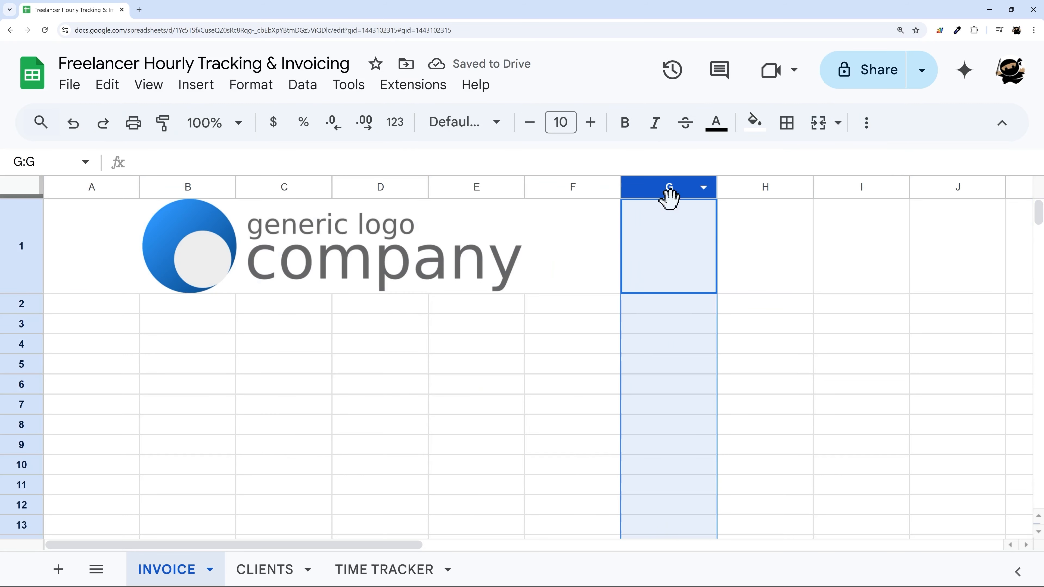
pyautogui.moveTo(390, 550); pyautogui.dragTo(480, 555)
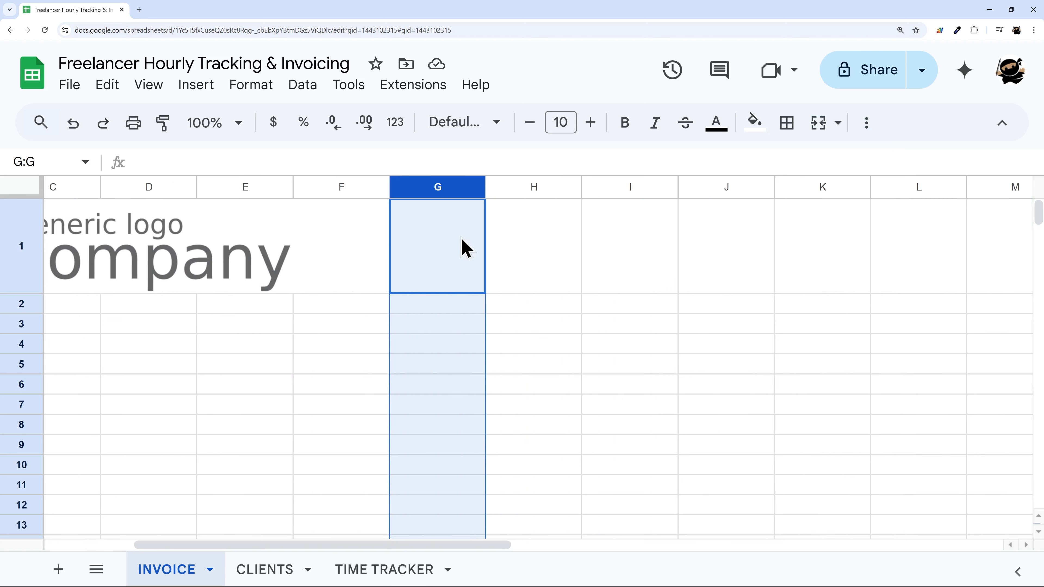
pyautogui.click(493, 251)
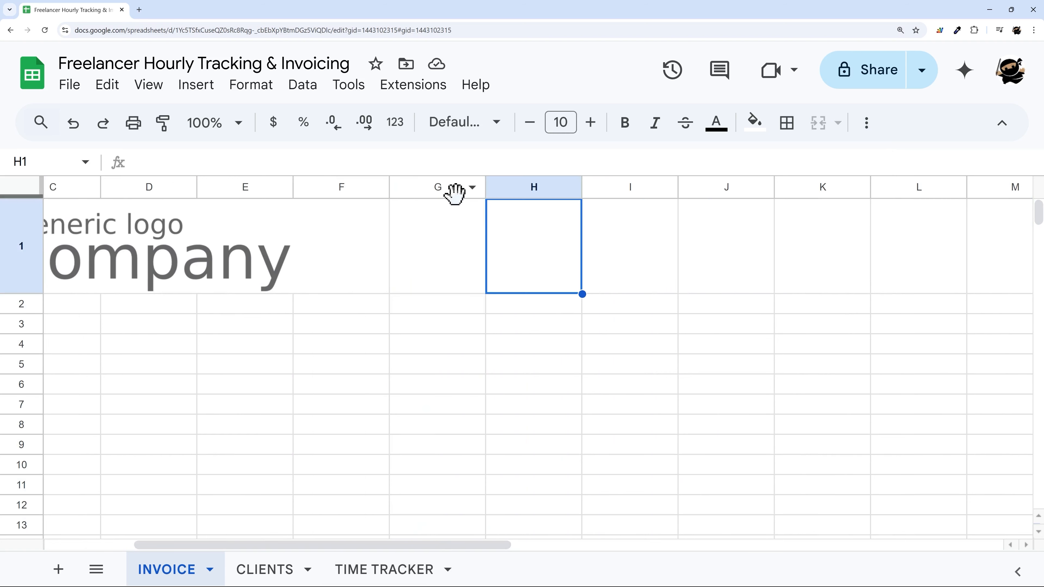
pyautogui.moveTo(455, 190); pyautogui.dragTo(811, 187)
pyautogui.click(640, 289)
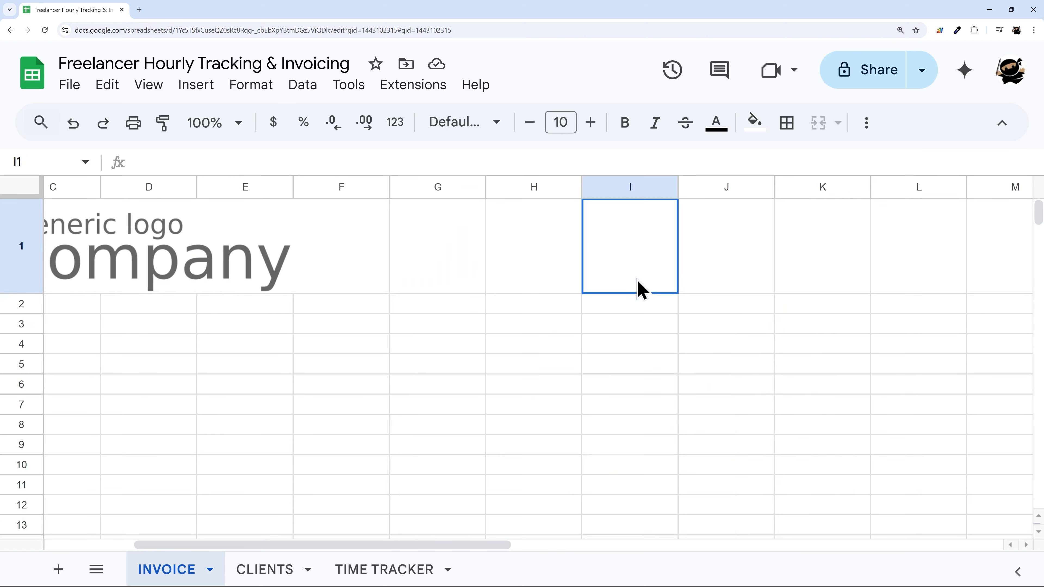
# Step: Delete columns G through Z from the INVOICE sheet
pyautogui.click(429, 190)
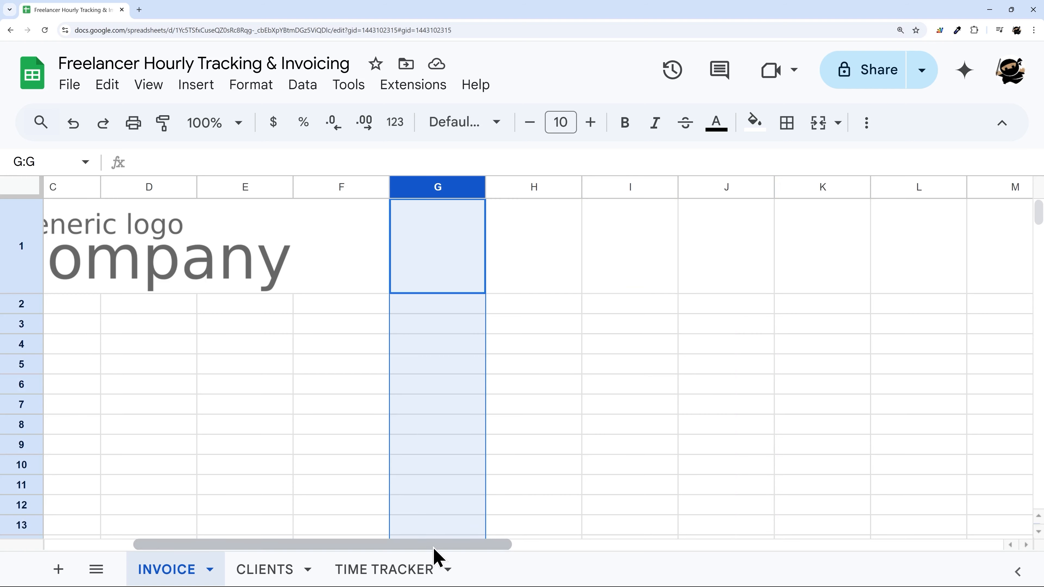
pyautogui.moveTo(434, 549); pyautogui.dragTo(968, 580)
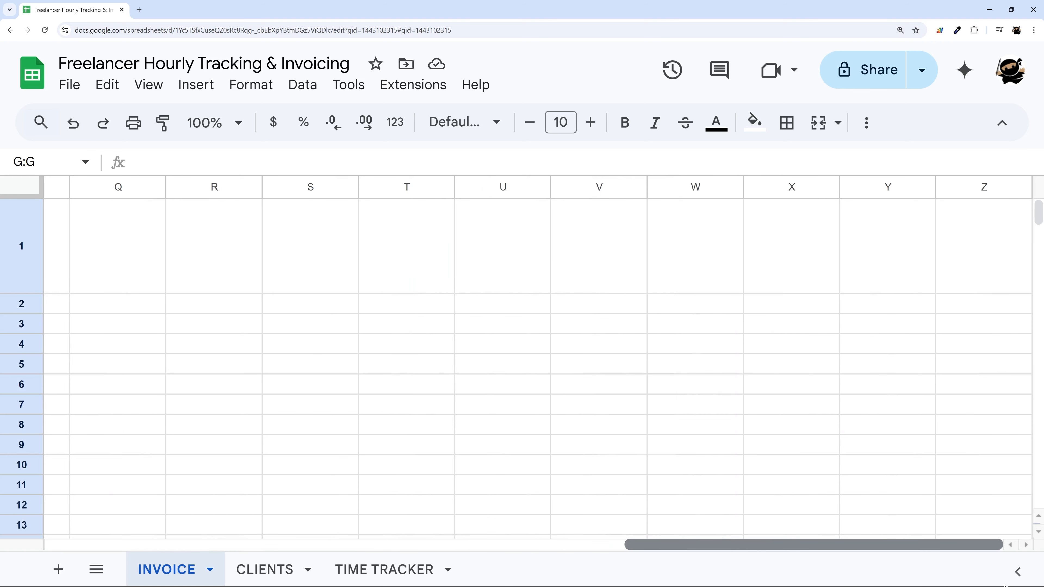
pyautogui.keyDown('shift'); pyautogui.click(970, 188); pyautogui.keyUp('shift')
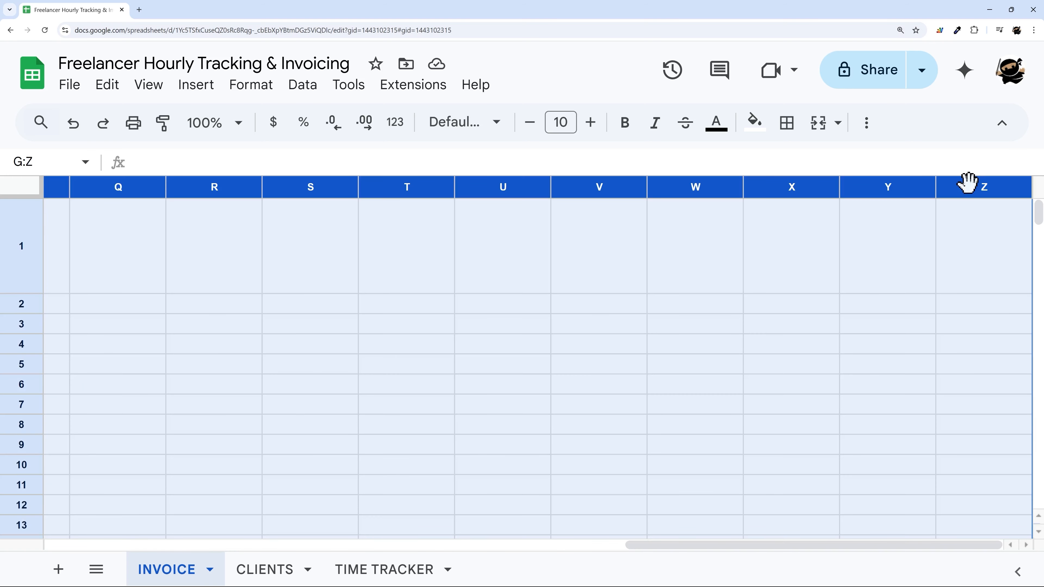
pyautogui.rightClick(570, 187)
pyautogui.click(627, 346)
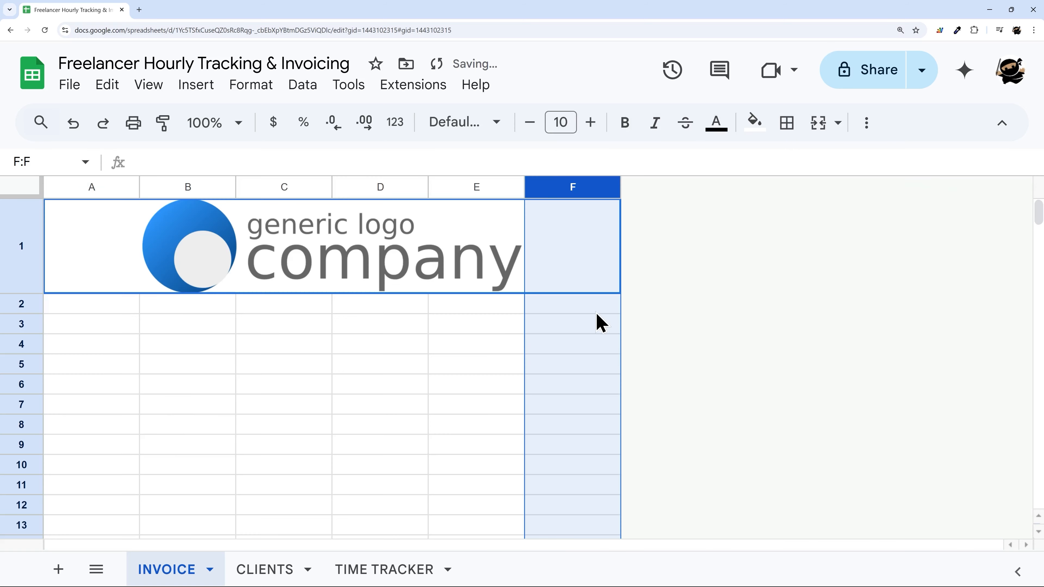
# Step: Set the width of columns A and F on the INVOICE sheet to 20 pixels
pyautogui.click(111, 188)
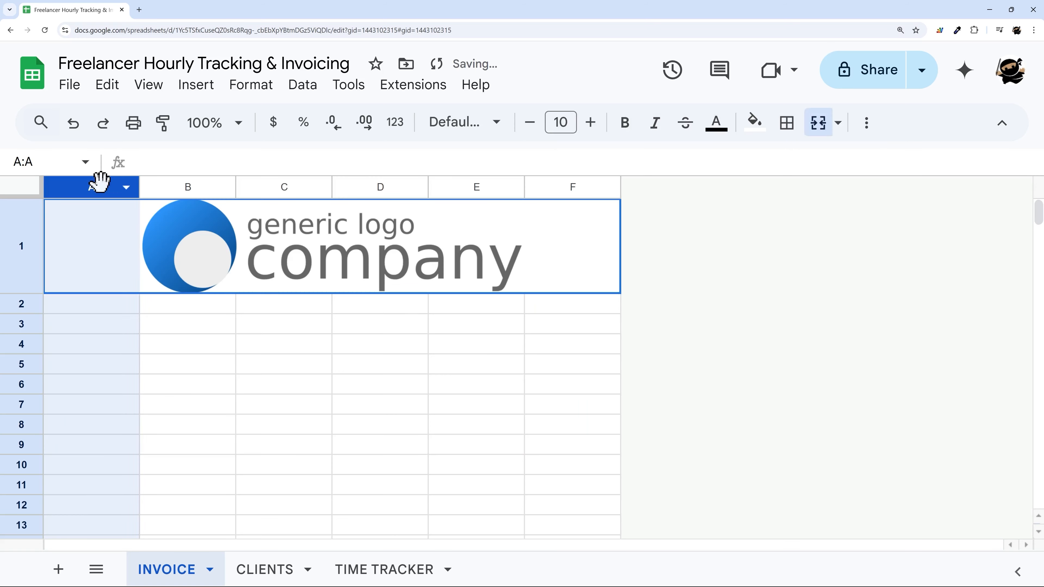
pyautogui.keyDown('ctrl'); pyautogui.click(572, 187); pyautogui.keyUp('ctrl')
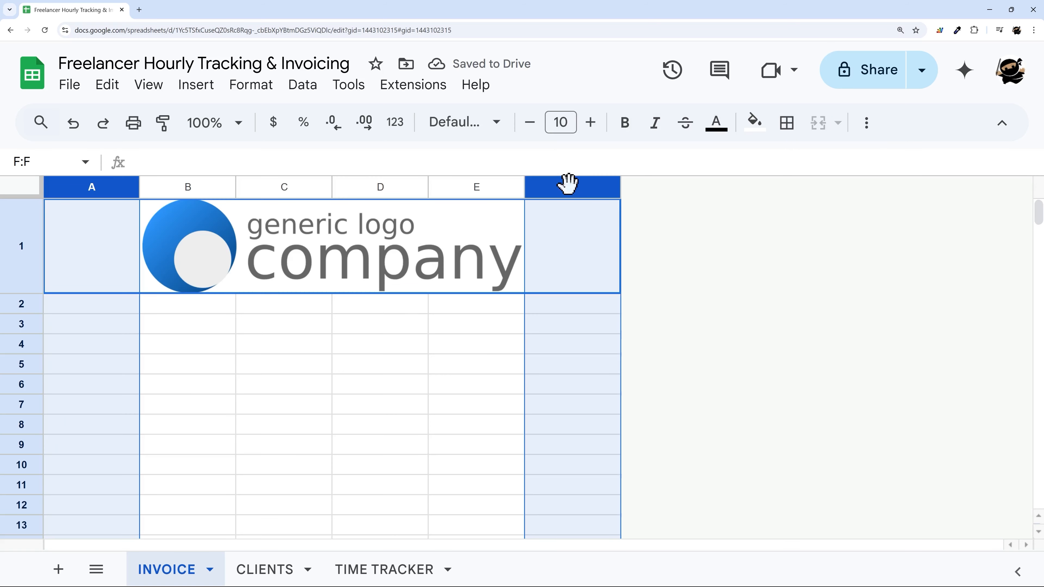
pyautogui.click(101, 203)
pyautogui.click(104, 187)
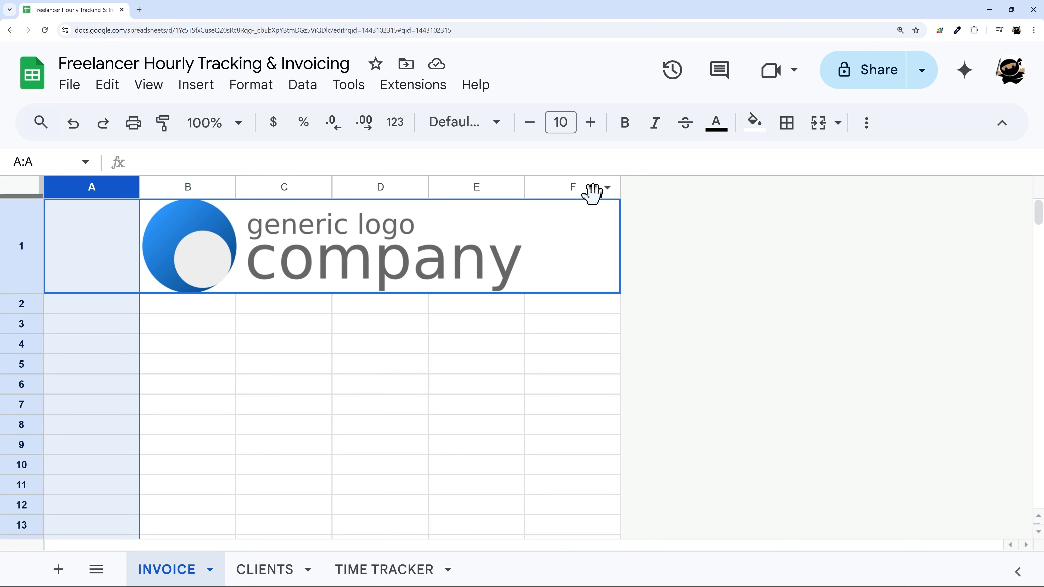
pyautogui.keyDown('ctrl'); pyautogui.click(577, 182); pyautogui.keyUp('ctrl')
pyautogui.rightClick(576, 181)
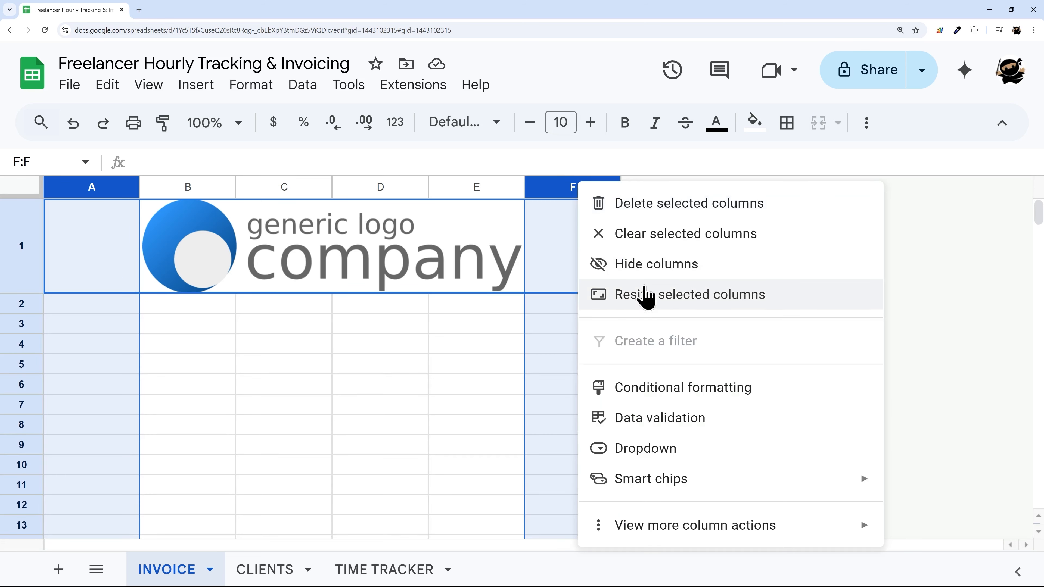
pyautogui.click(651, 304)
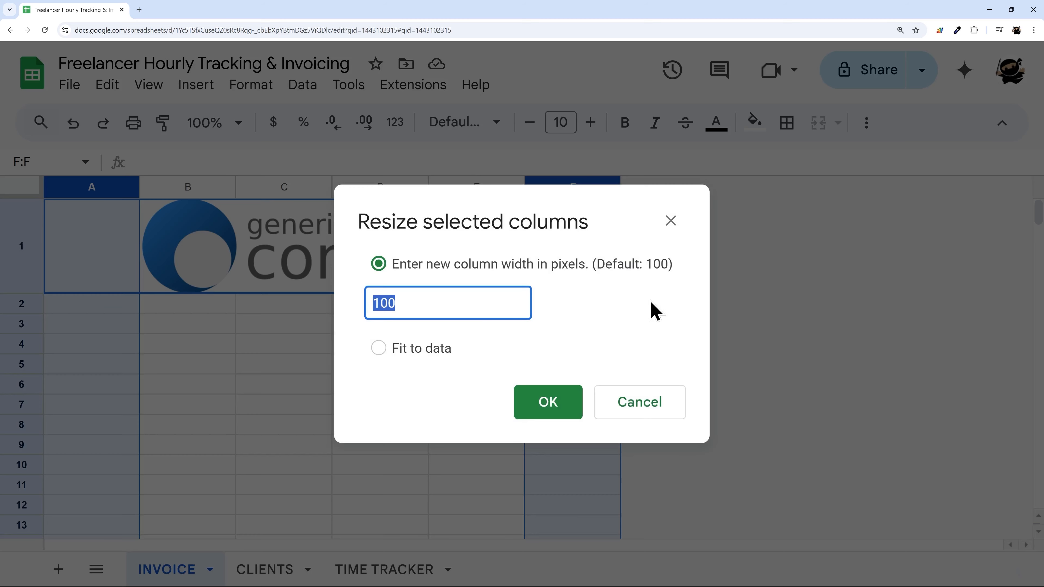
pyautogui.write('20')
pyautogui.press('Return')
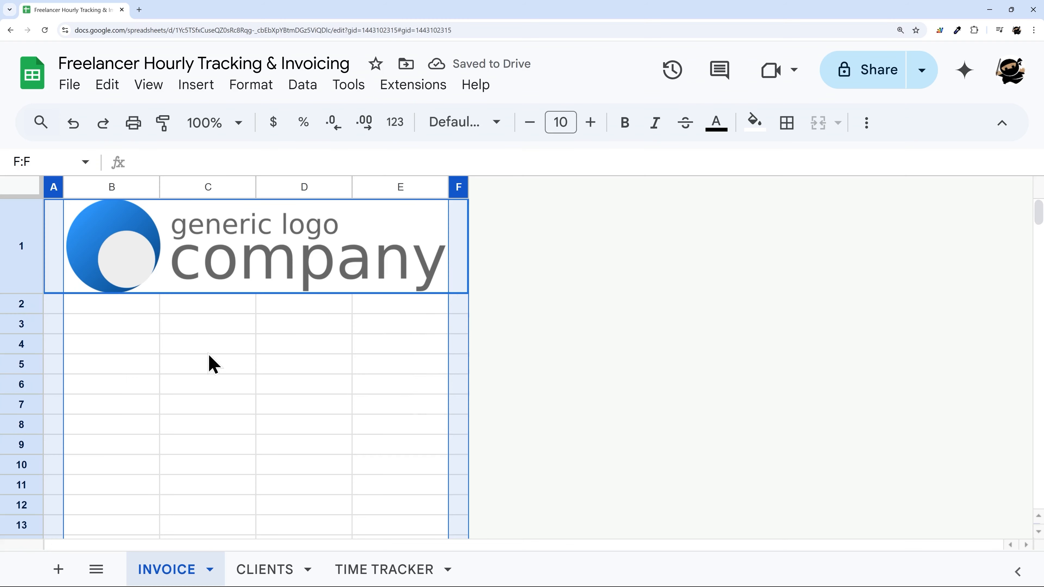
# Step: Merge cells A3:F3 on the INVOICE sheet and enter the heading INVOICE in them
pyautogui.click(95, 306)
pyautogui.moveTo(54, 306); pyautogui.dragTo(459, 316)
pyautogui.moveTo(53, 325); pyautogui.dragTo(511, 333)
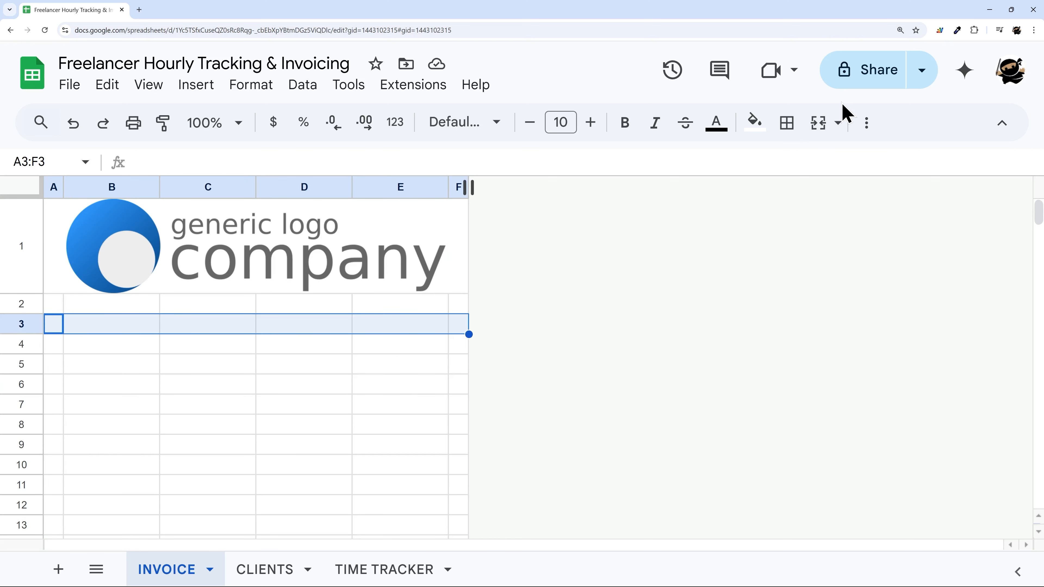
pyautogui.click(816, 125)
pyautogui.write('IN')
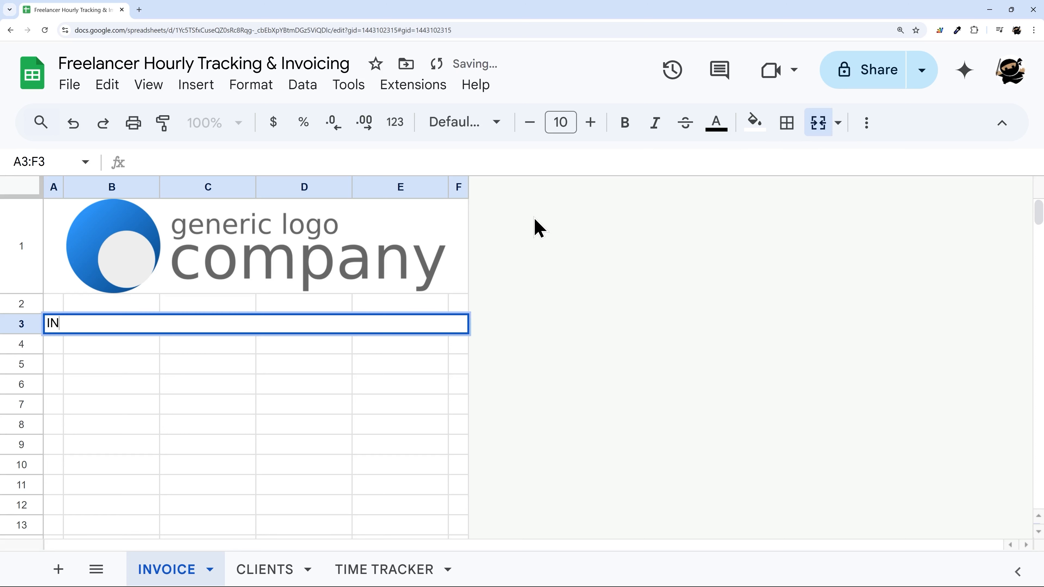
pyautogui.write('VOICE')
pyautogui.press('Return')
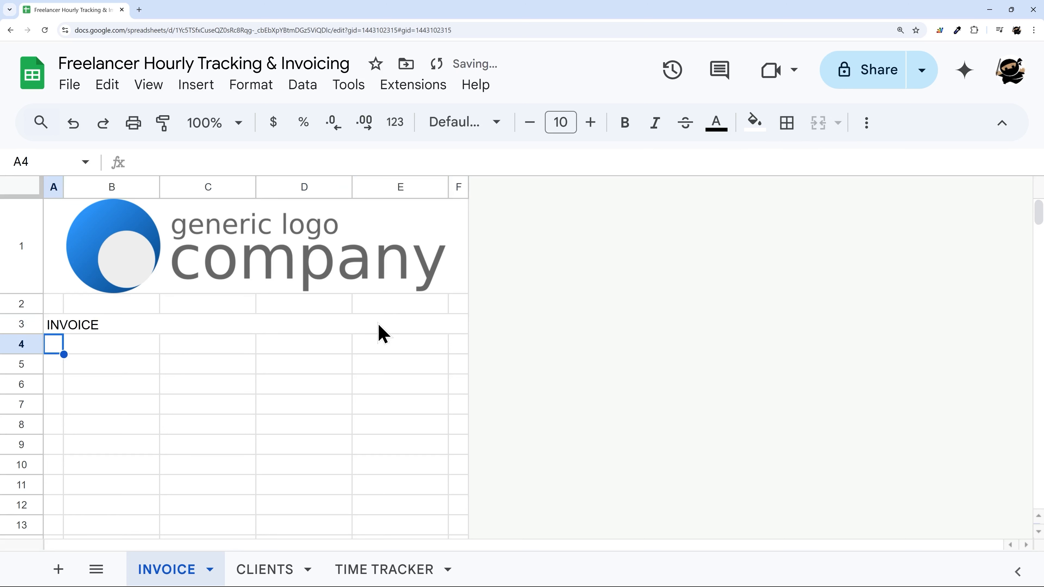
# Step: Set the INVOICE heading in A3:F3 to the Montserrat font at size 20
pyautogui.click(390, 327)
pyautogui.click(464, 122)
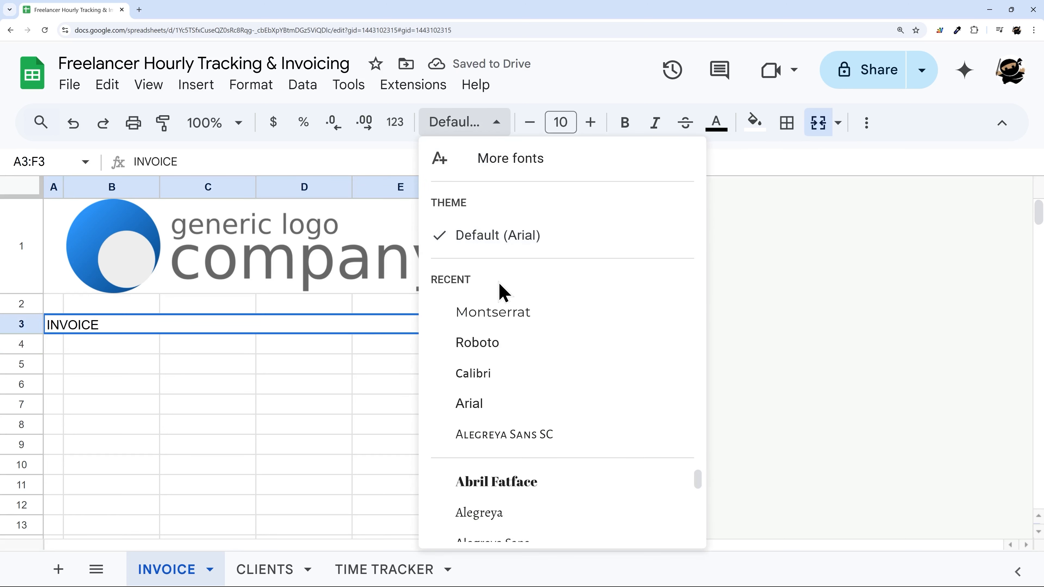
pyautogui.click(493, 313)
pyautogui.click(588, 124)
pyautogui.click(588, 124)
pyautogui.click(588, 124)
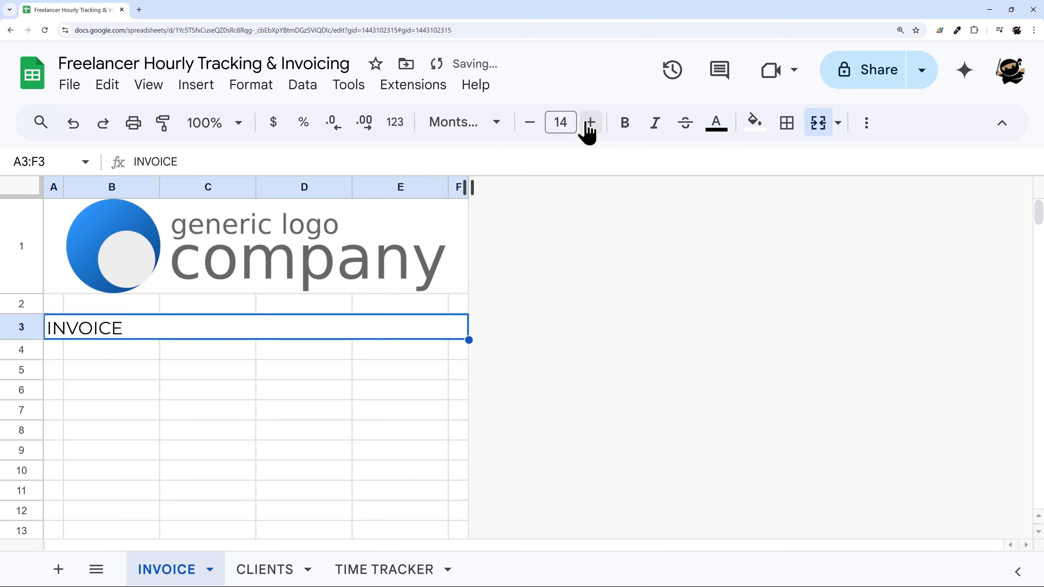
pyautogui.click(588, 124)
pyautogui.click(587, 124)
pyautogui.click(587, 124)
pyautogui.click(588, 124)
pyautogui.click(588, 124)
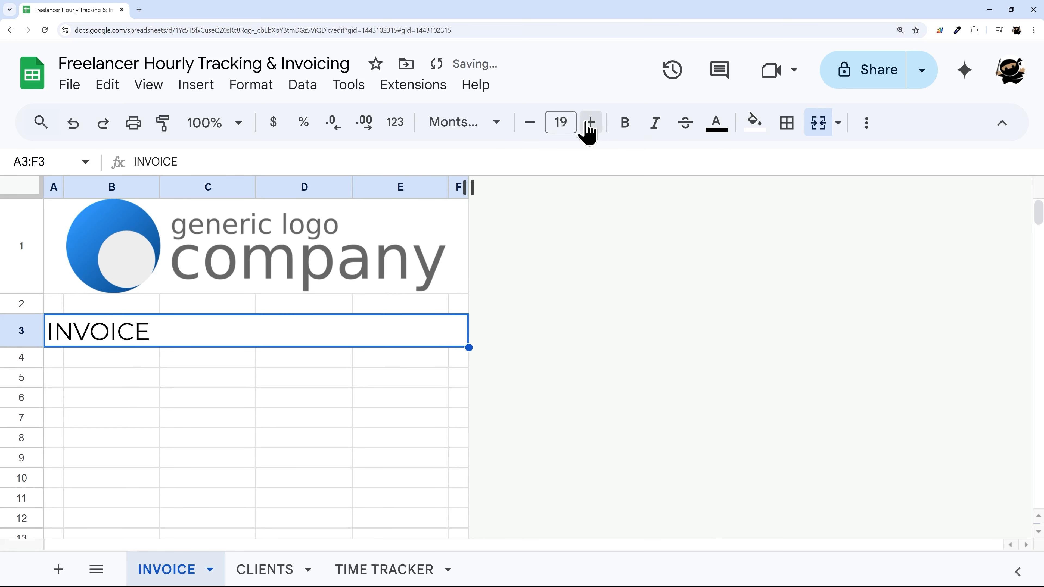
pyautogui.click(589, 125)
# Step: Give the INVOICE heading in A3:F3 a dark gray fill and bold white text
pyautogui.click(753, 124)
pyautogui.click(802, 189)
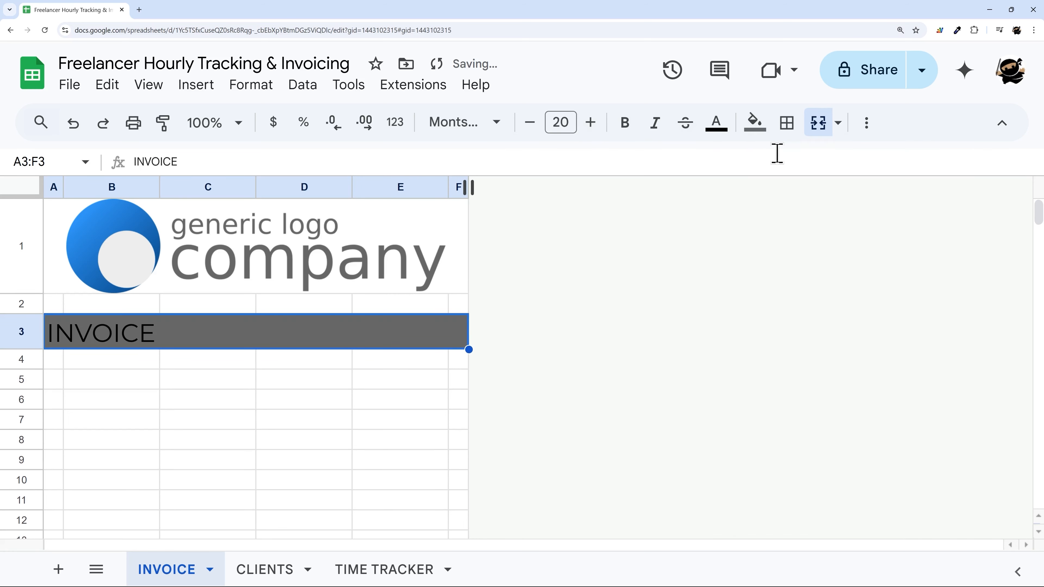
pyautogui.click(716, 122)
pyautogui.click(888, 189)
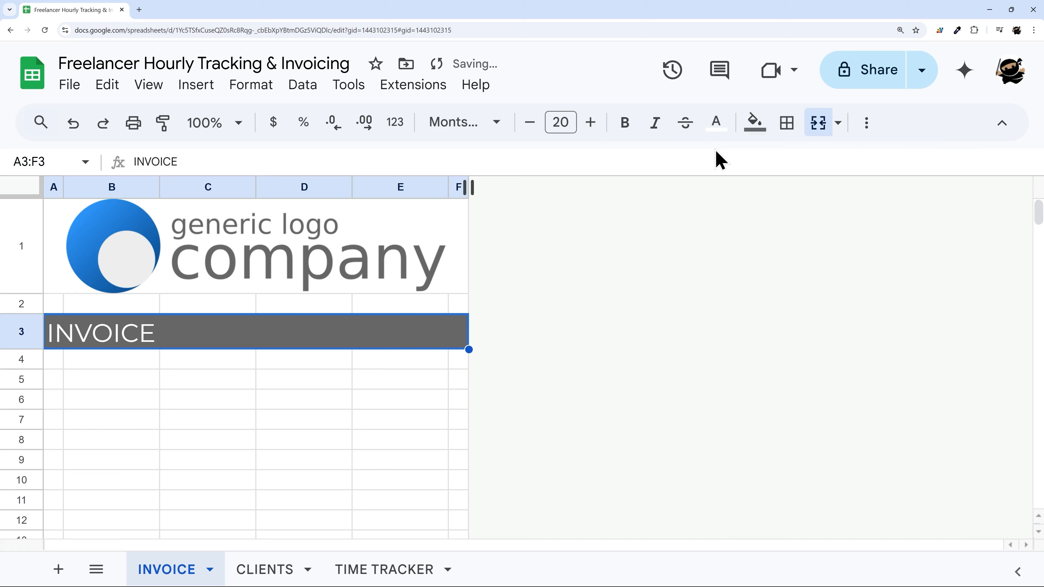
pyautogui.click(624, 124)
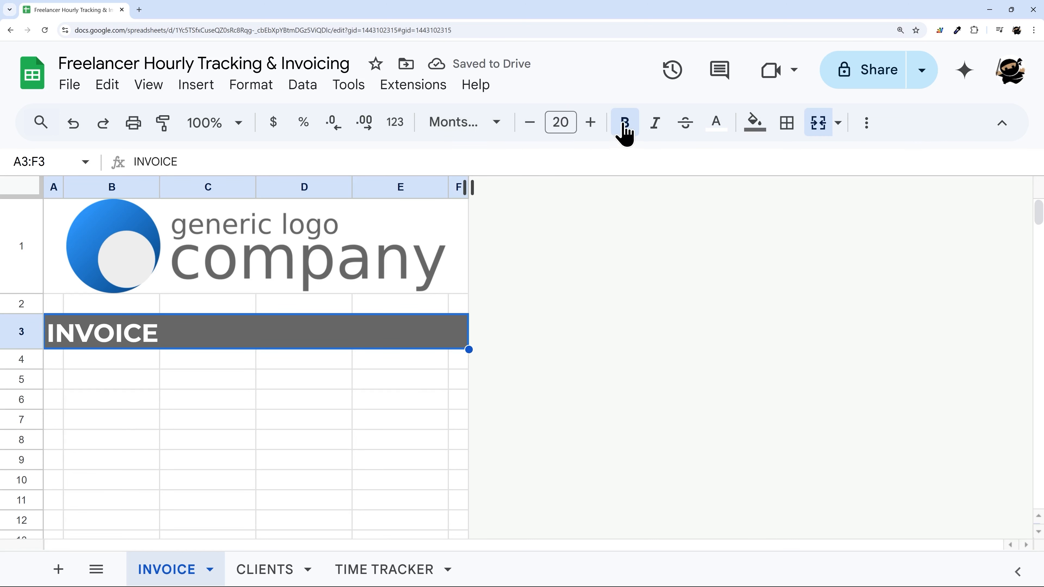
# Step: Center the INVOICE heading horizontally in the merged cells A3:F3
pyautogui.click(757, 123)
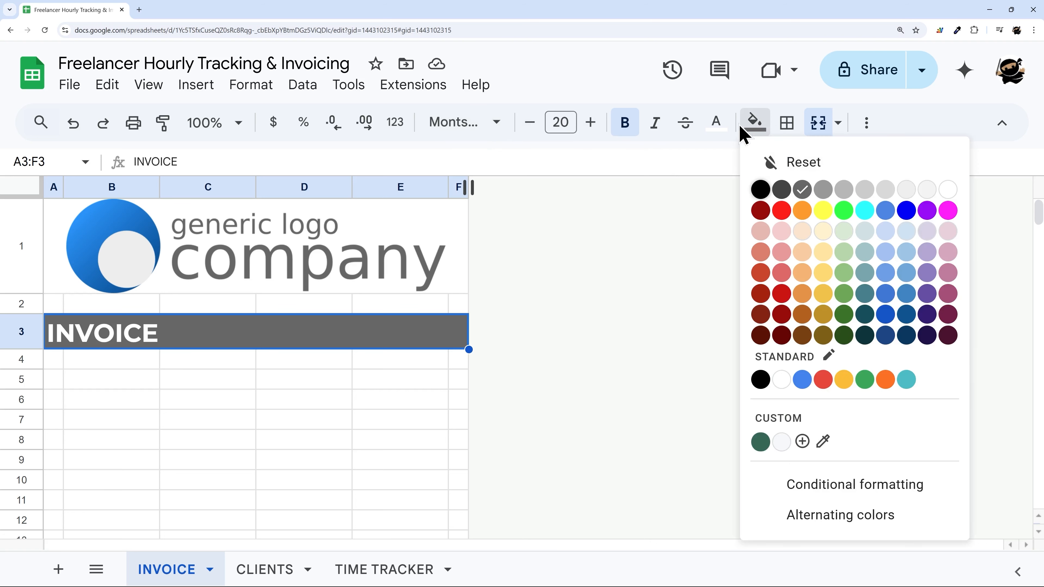
pyautogui.click(715, 123)
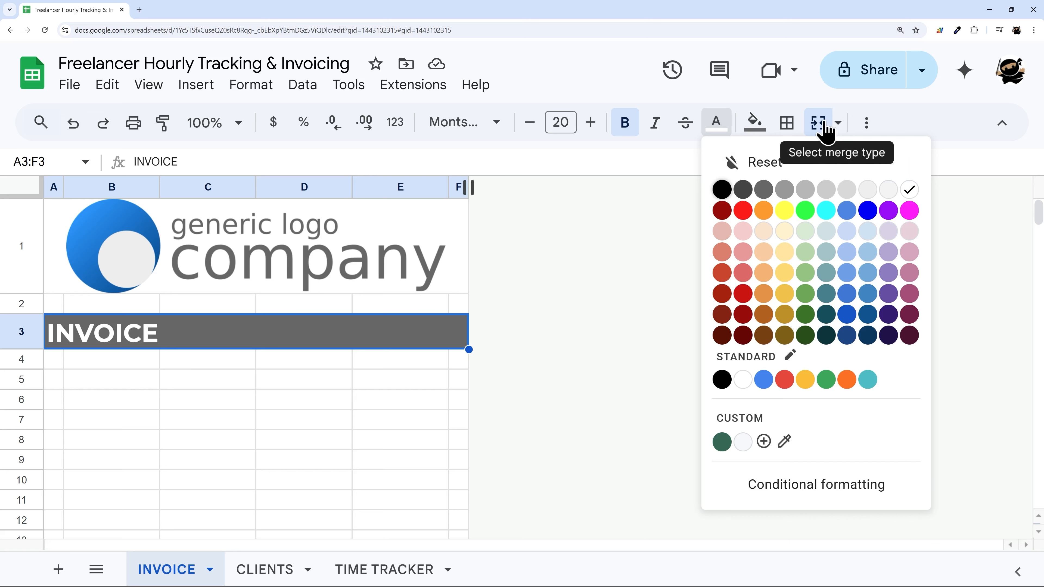
pyautogui.click(867, 123)
pyautogui.click(544, 161)
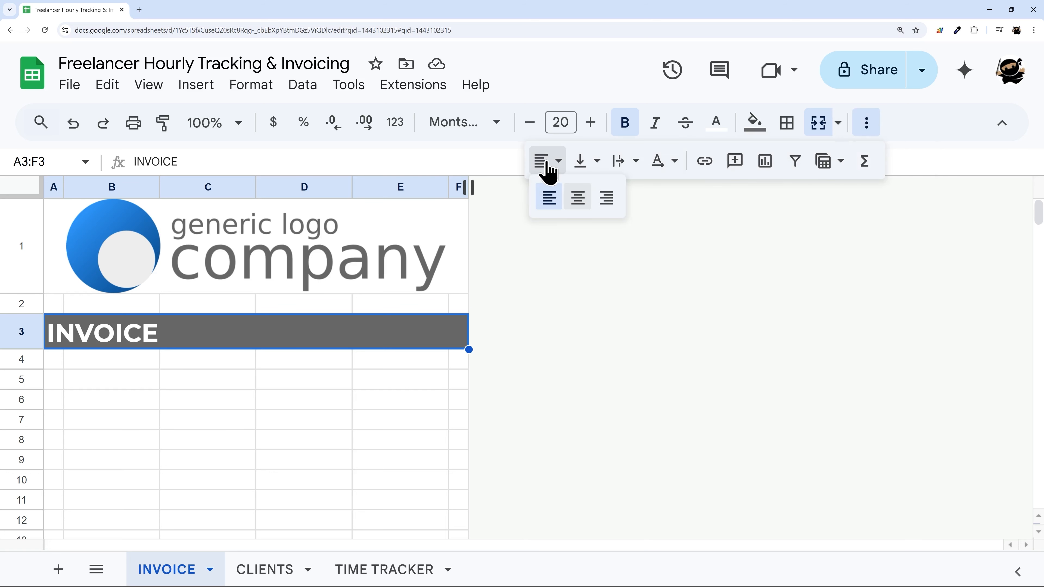
pyautogui.click(577, 201)
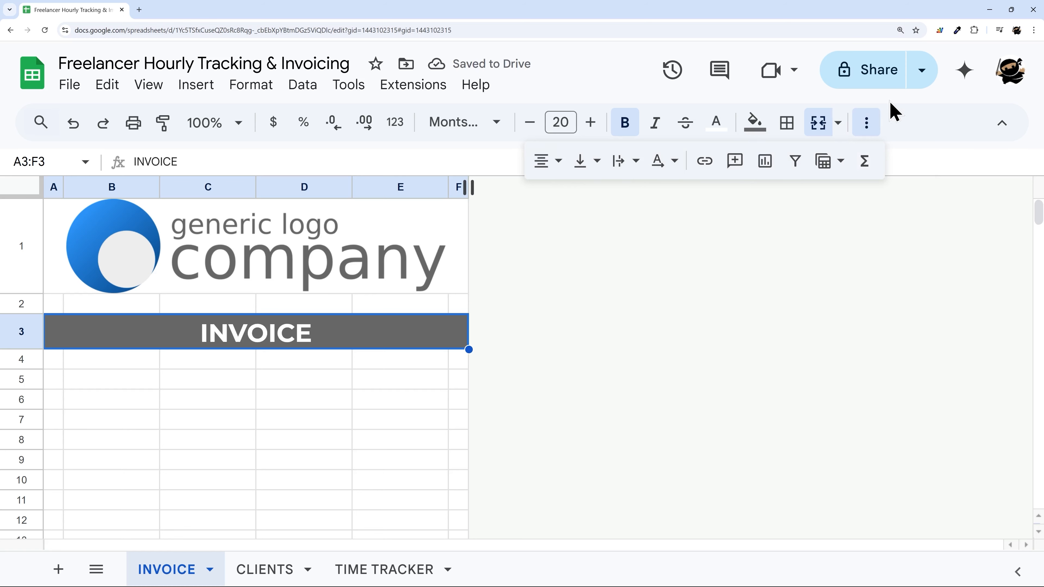
pyautogui.click(866, 124)
# Step: Set the height of row 2 on the INVOICE sheet to 10 pixels
pyautogui.click(31, 303)
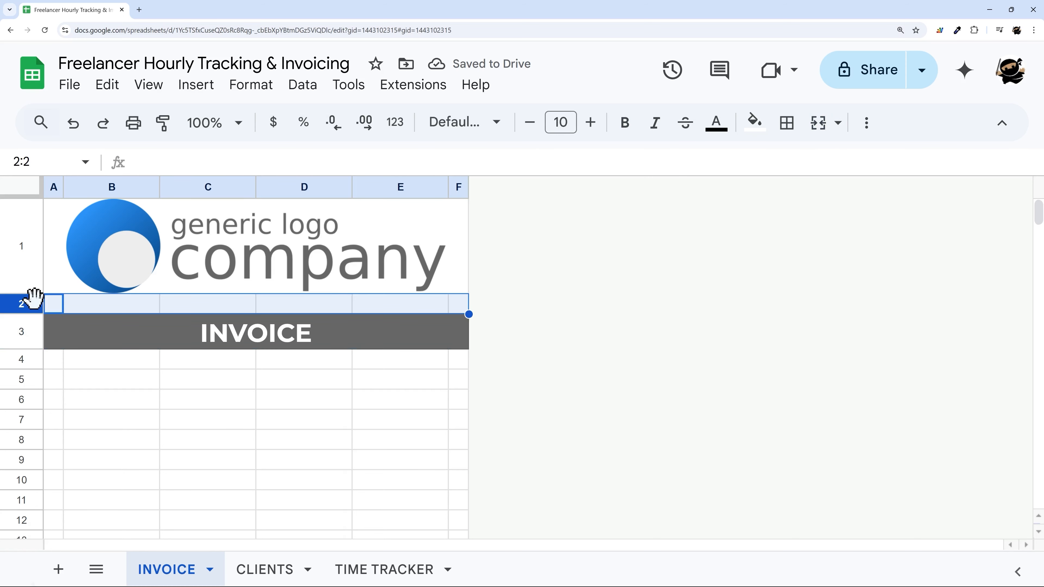
pyautogui.rightClick(30, 304)
pyautogui.click(124, 430)
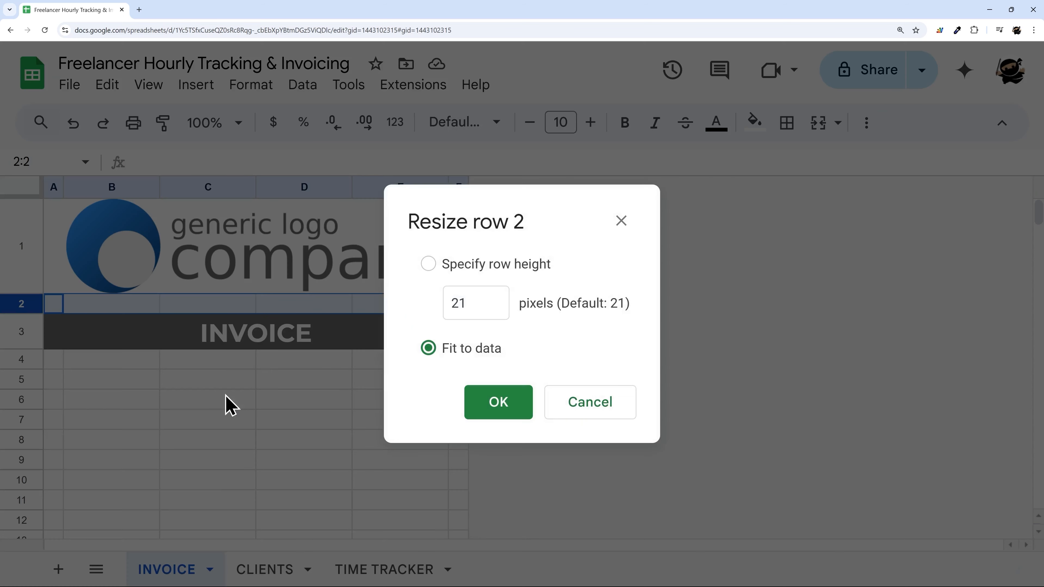
pyautogui.click(483, 301)
pyautogui.write('10')
pyautogui.press('Return')
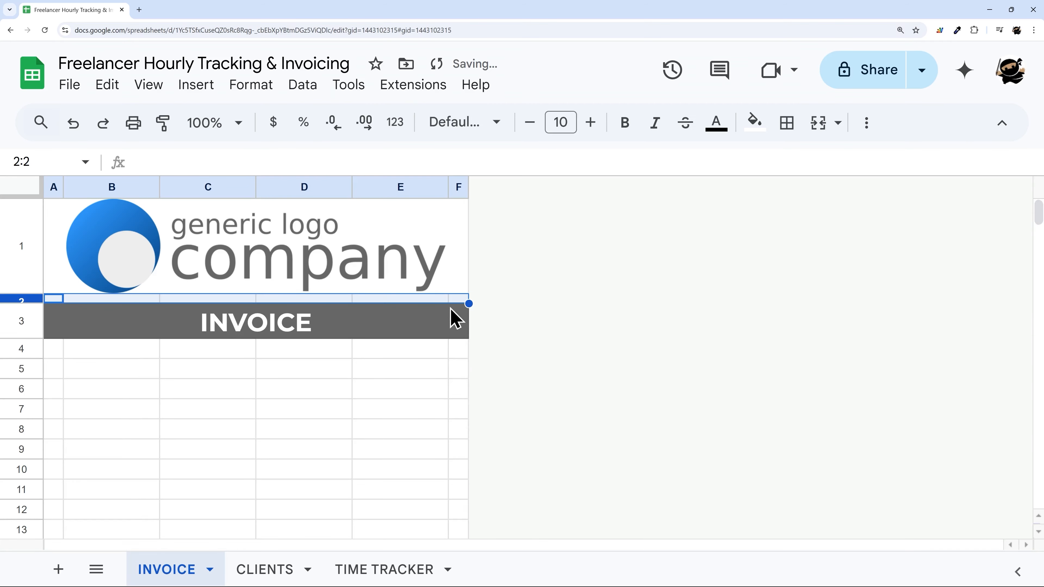
# Step: Enter My Company in B5 of the INVOICE sheet and the company's email address in B6
pyautogui.scroll(-1, 387, 314)
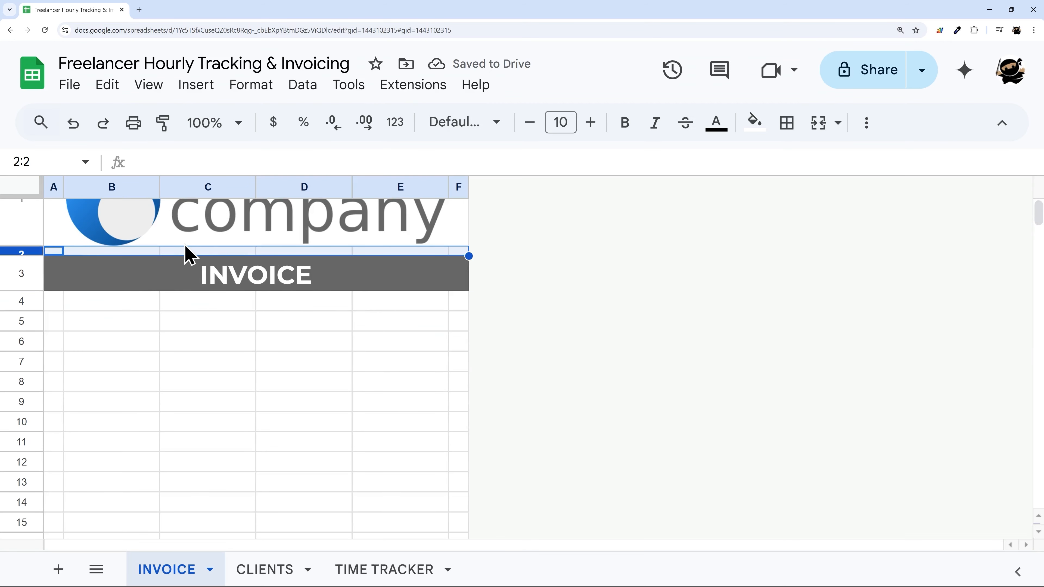
pyautogui.click(116, 233)
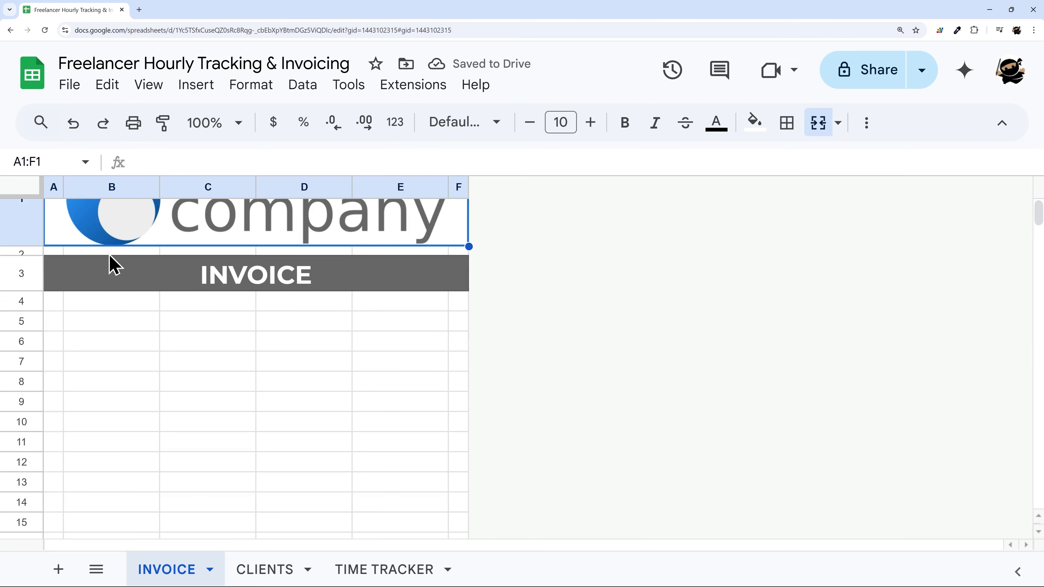
pyautogui.click(128, 271)
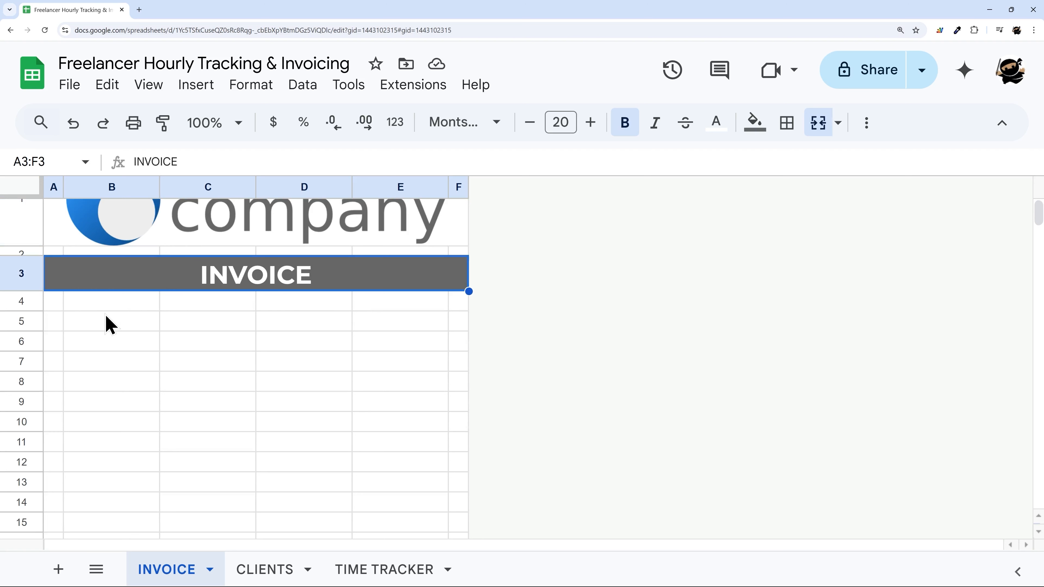
pyautogui.click(91, 331)
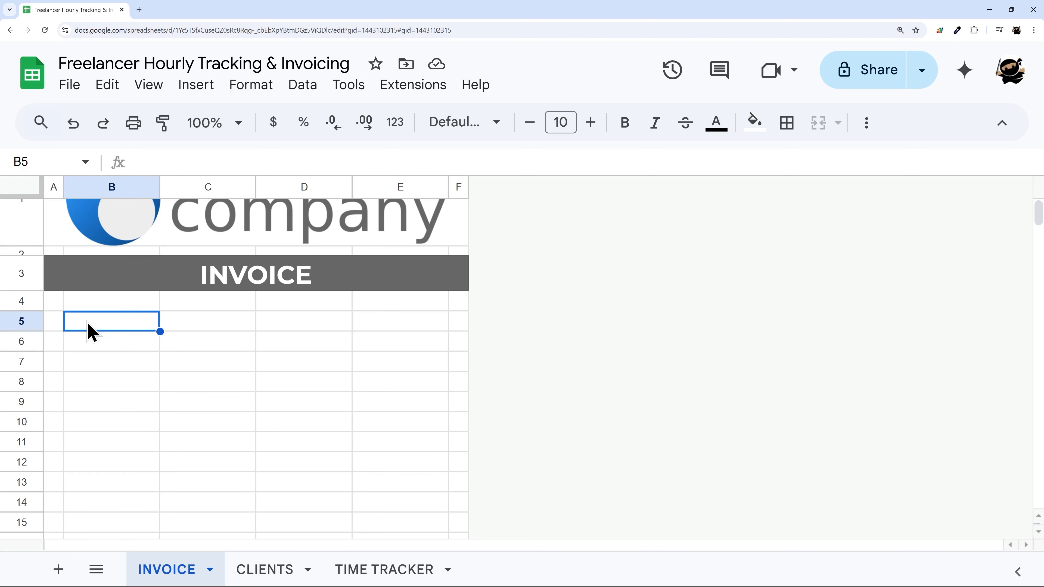
pyautogui.write('My Comp')
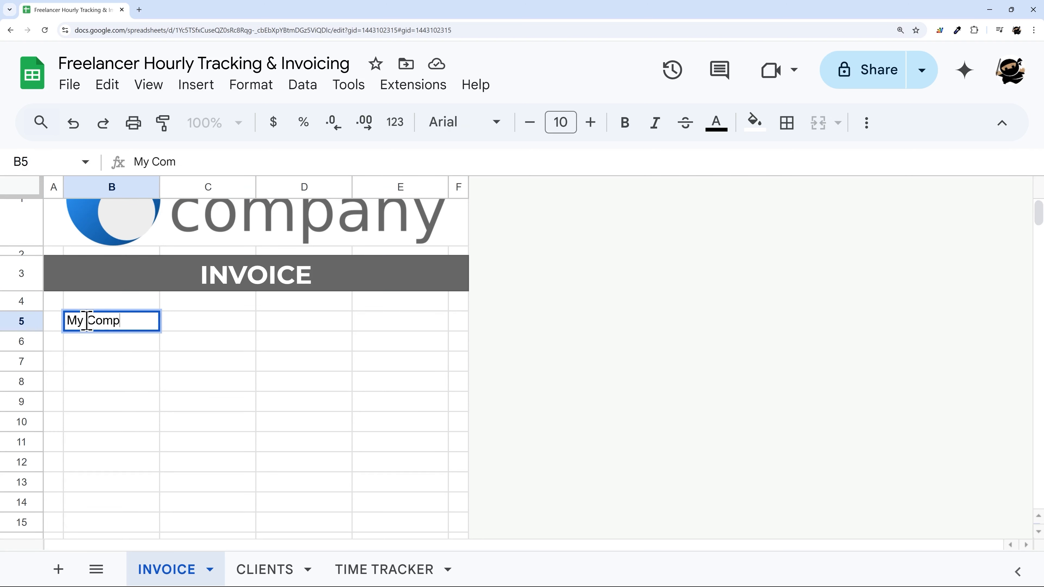
pyautogui.write('any')
pyautogui.press('Return')
pyautogui.write('me@')
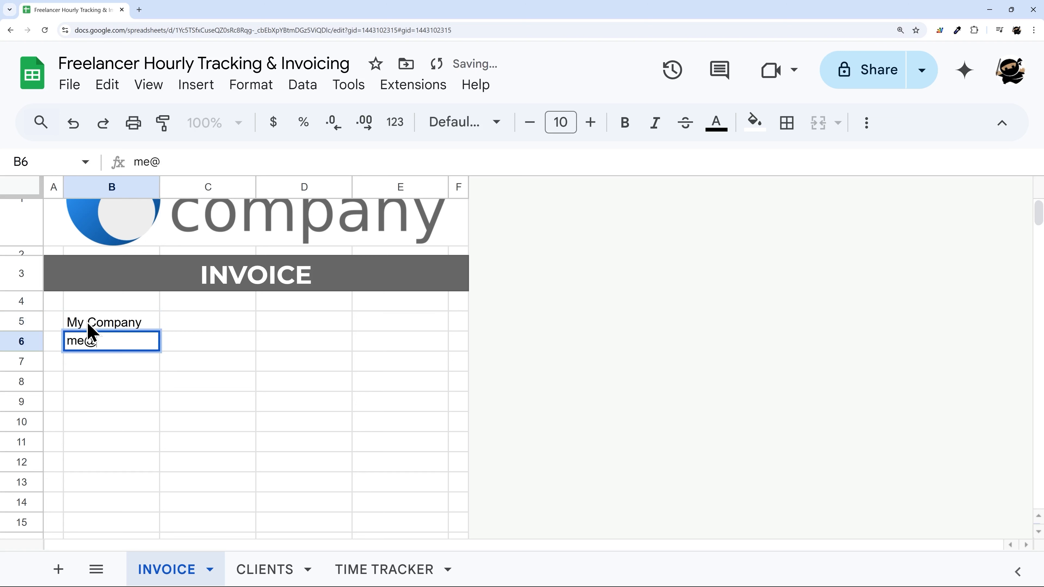
pyautogui.write('mycompany.com')
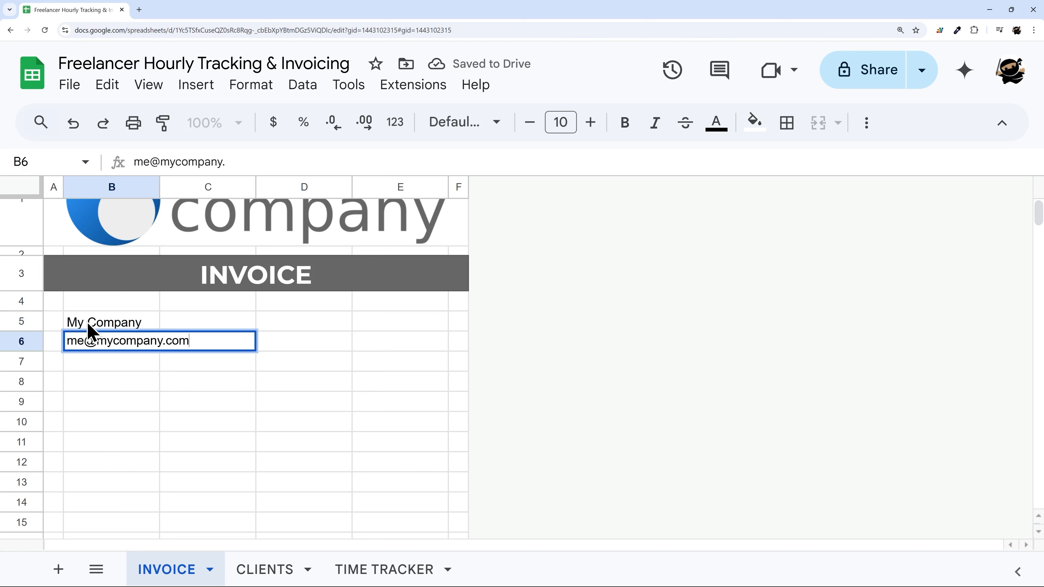
pyautogui.press('Return')
# Step: Add the labels Invoice Date: in B8 and Due Date: in B9 of the INVOICE sheet
pyautogui.click(92, 389)
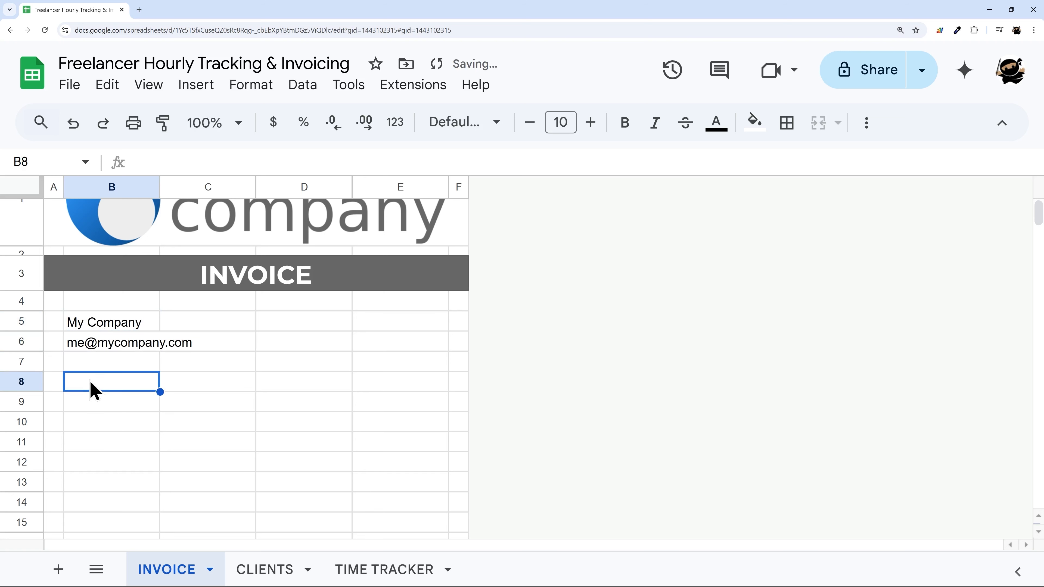
pyautogui.write('INvo')
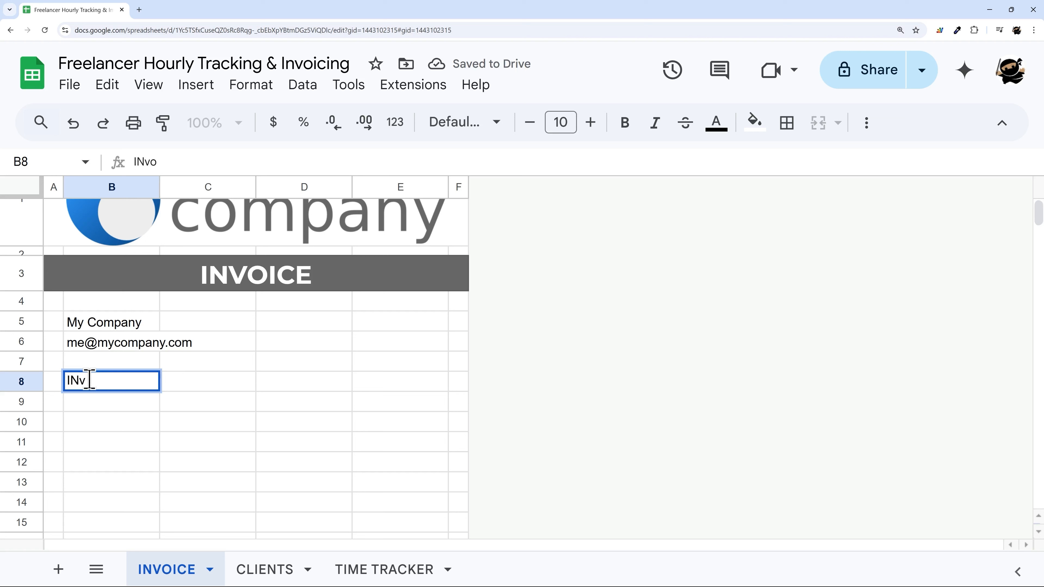
pyautogui.write('voice Date:')
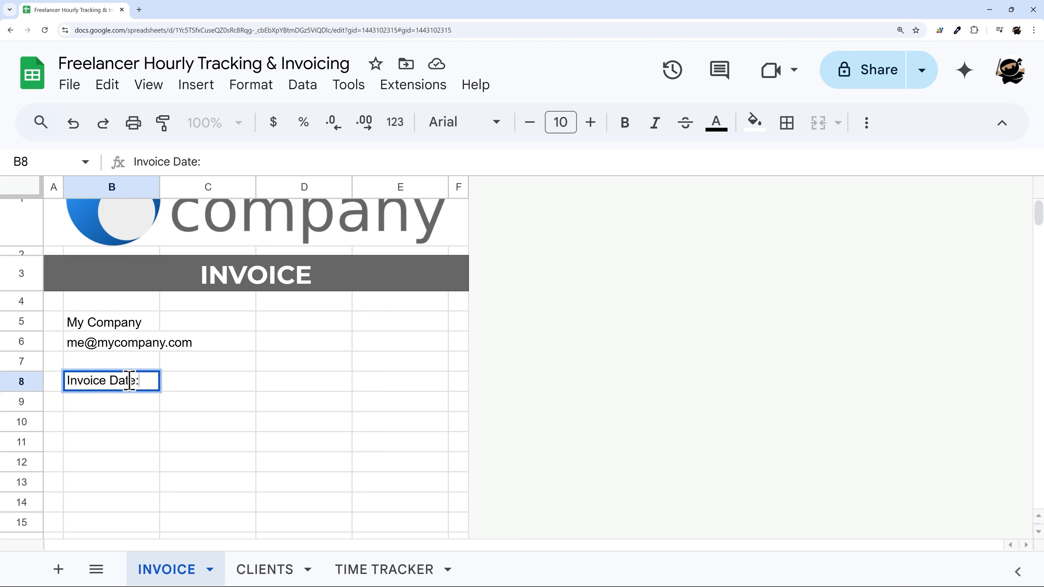
pyautogui.press('Return')
pyautogui.write('Due Da')
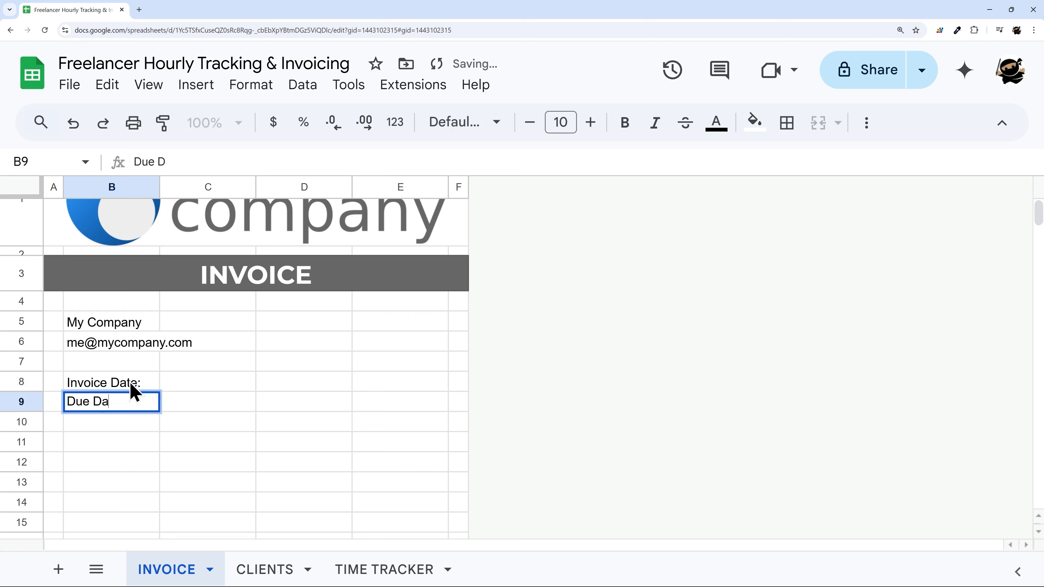
pyautogui.write('te:')
# Step: Enter the formula =today() for the invoice date in C8 and reject the suggested autofill for C9
pyautogui.press('Tab')
pyautogui.press('Up')
pyautogui.write('=today()')
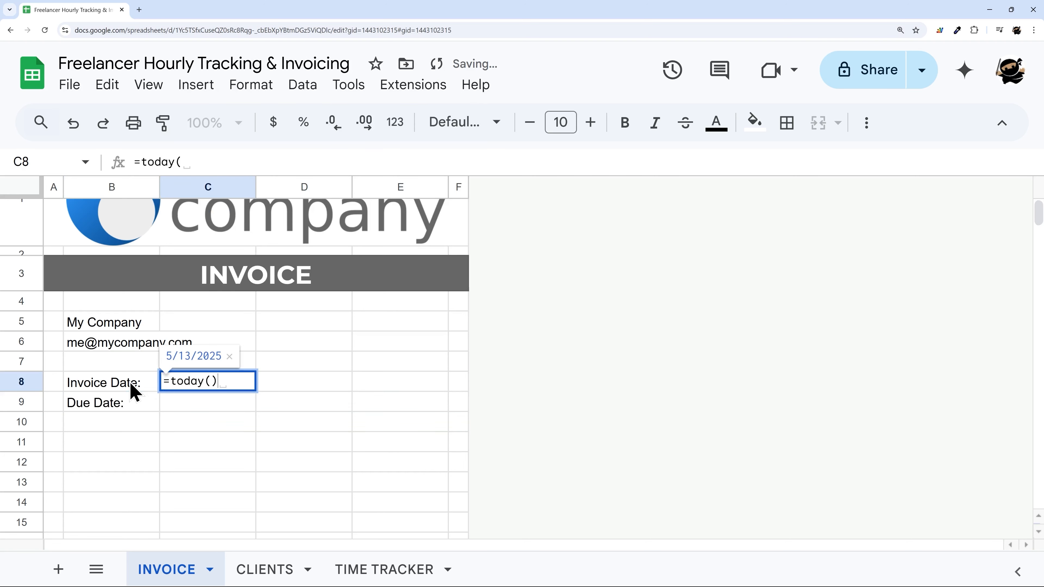
pyautogui.press('Return')
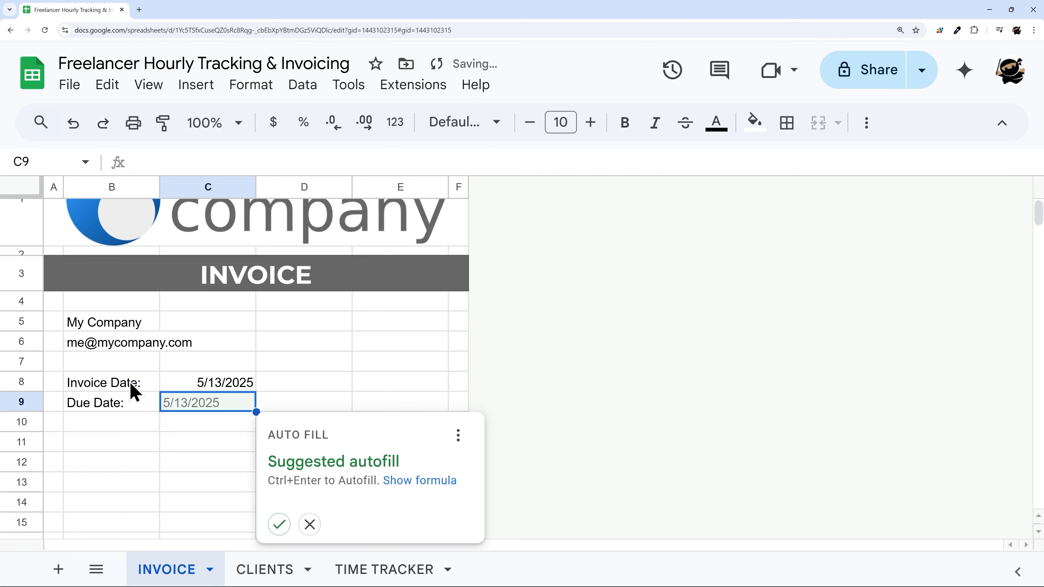
pyautogui.click(309, 524)
pyautogui.click(215, 382)
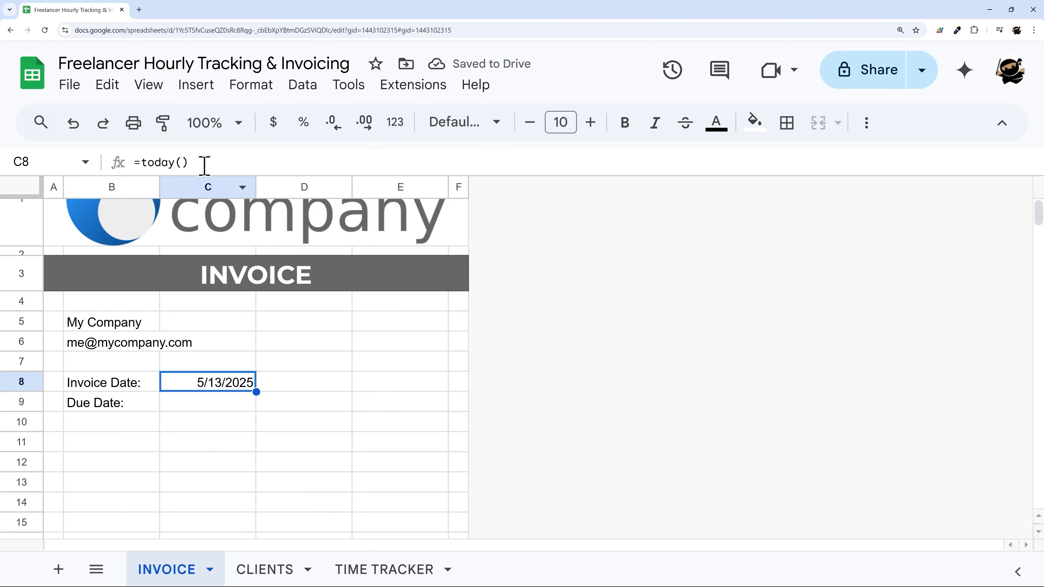
pyautogui.moveTo(202, 165); pyautogui.dragTo(100, 166)
pyautogui.click(182, 164)
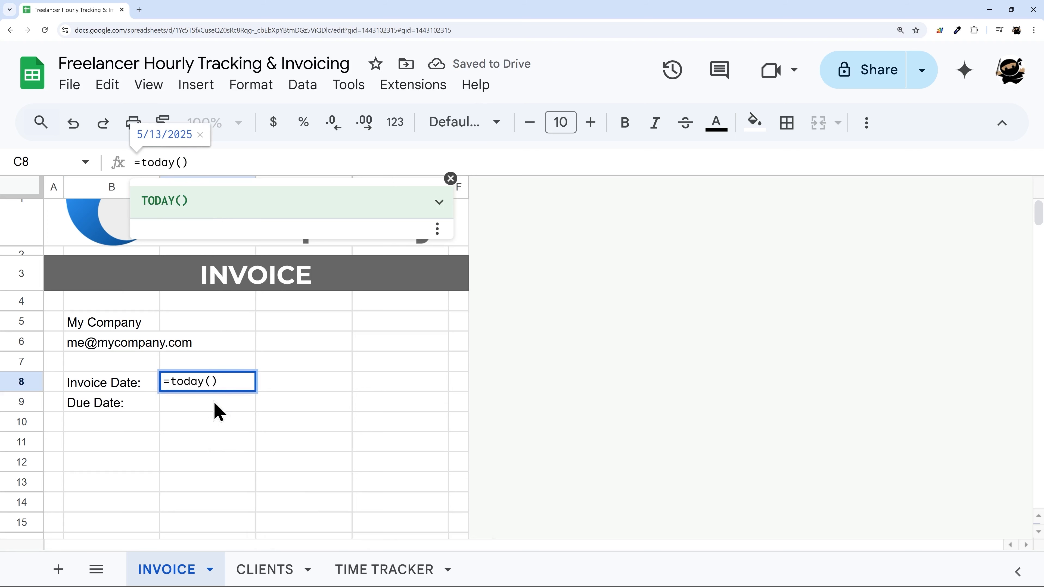
pyautogui.click(218, 411)
pyautogui.press('Escape')
# Step: Calculate the due date in C9 as 14 days after the invoice date with =C8+14
pyautogui.click(218, 411)
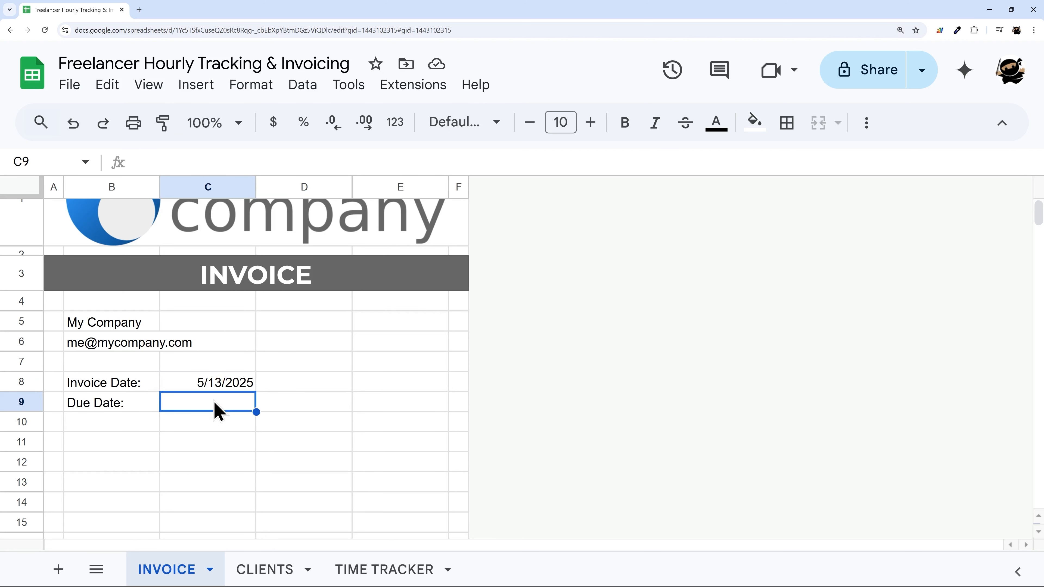
pyautogui.write('=')
pyautogui.click(228, 387)
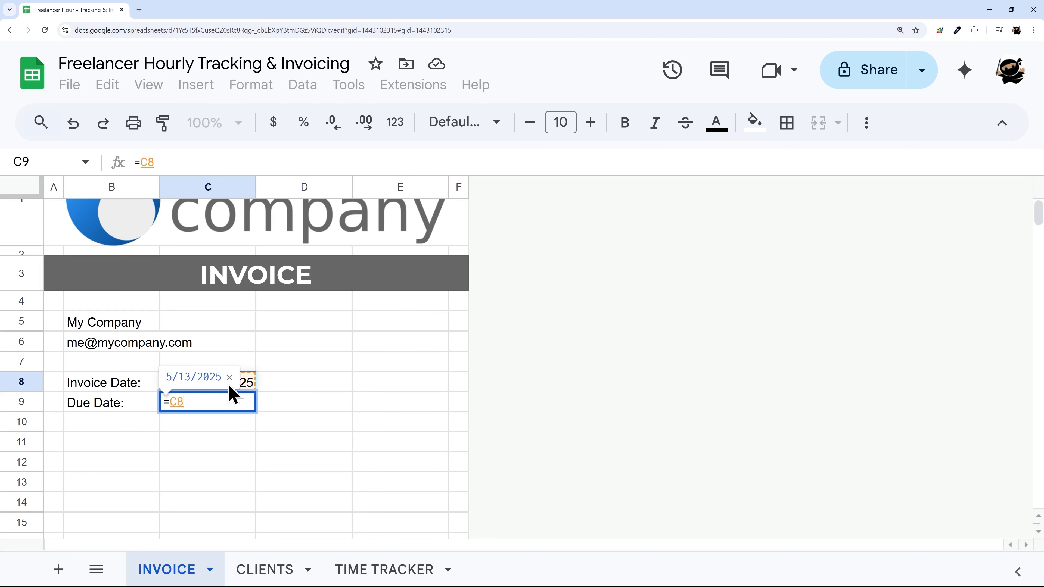
pyautogui.write('+')
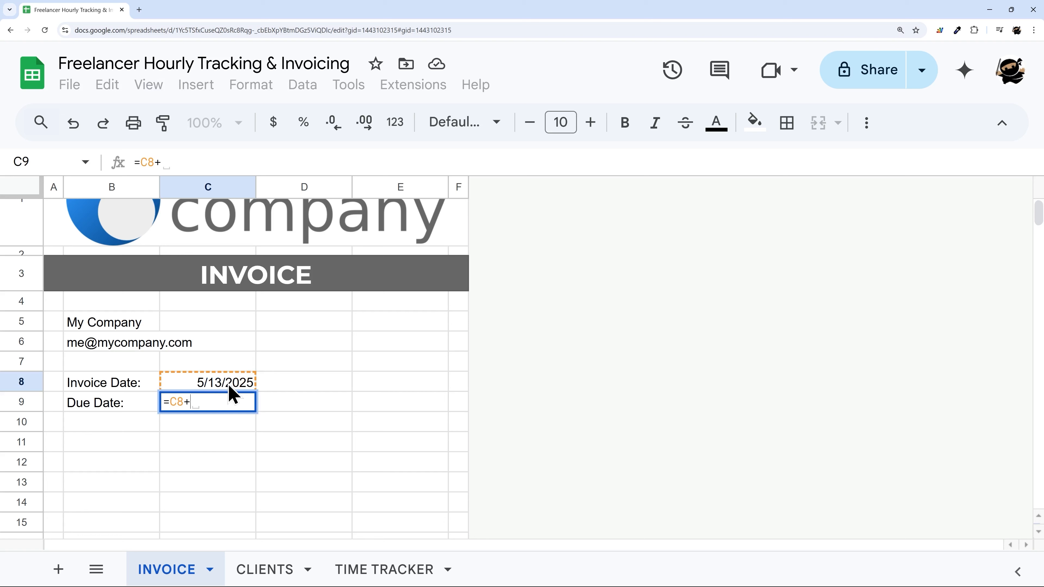
pyautogui.write('14')
pyautogui.press('Return')
# Step: Left-align the invoice date and due date values in C8:C9
pyautogui.moveTo(229, 387); pyautogui.dragTo(228, 405)
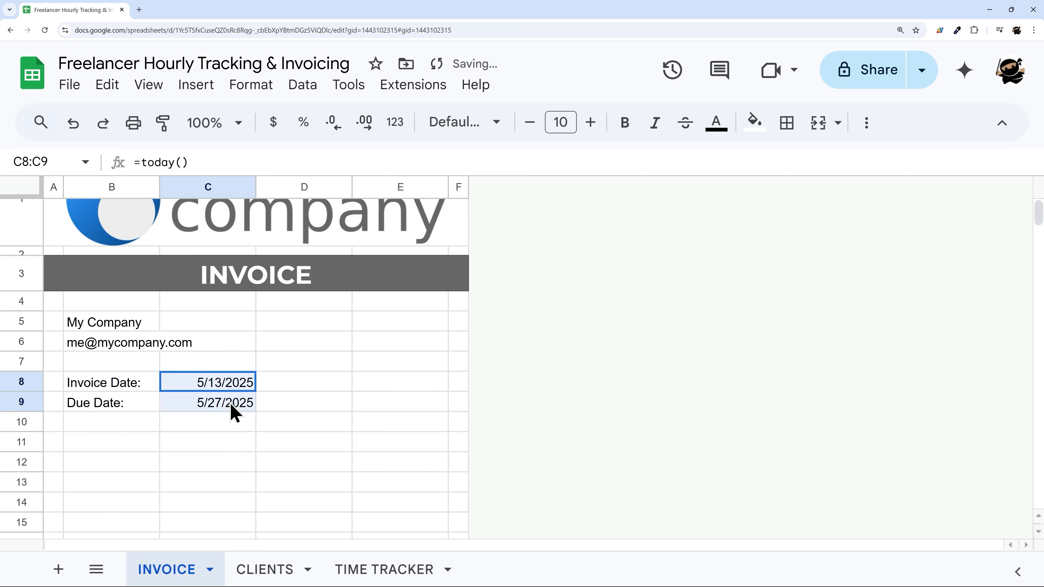
pyautogui.click(865, 123)
pyautogui.click(537, 160)
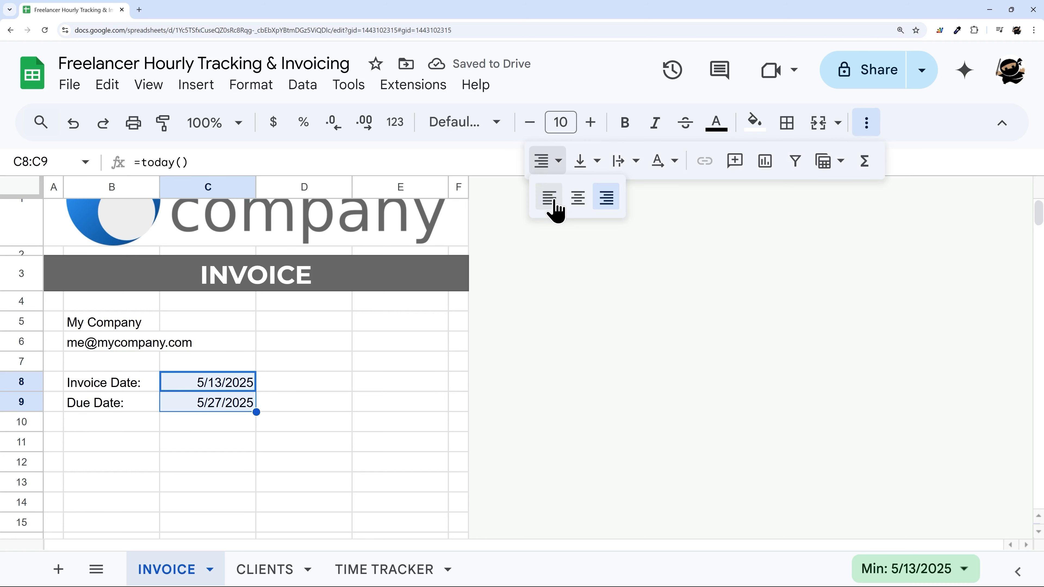
pyautogui.click(554, 208)
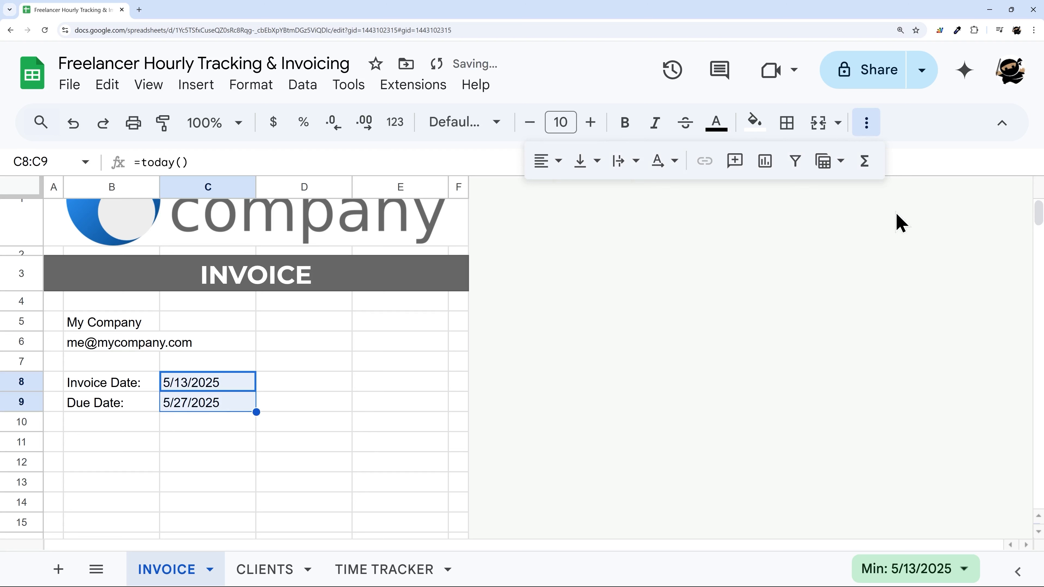
pyautogui.click(866, 123)
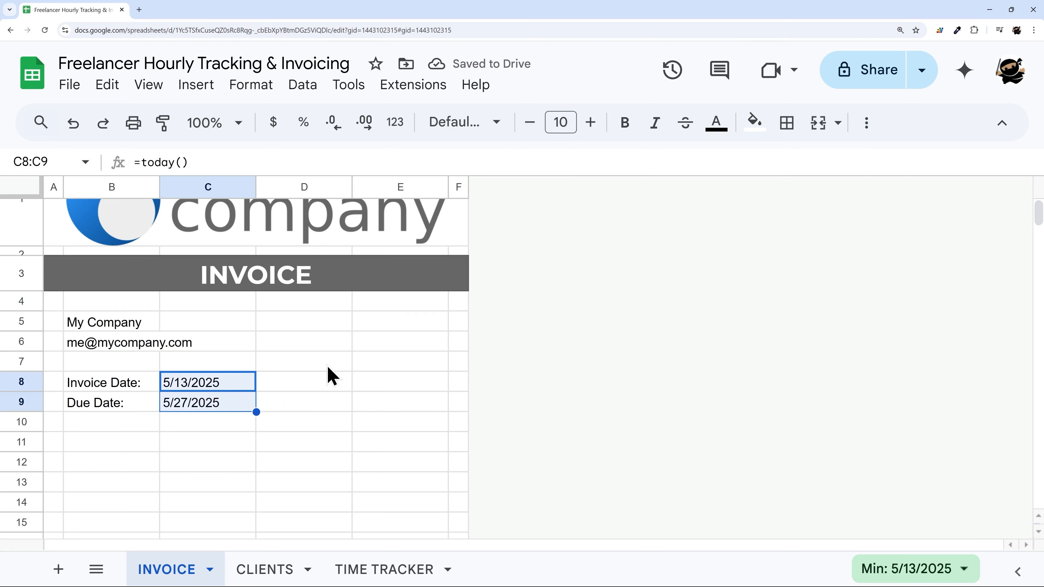
# Step: Bold the date labels in B8:B9 and the company name and email in B5:B6
pyautogui.moveTo(136, 391); pyautogui.dragTo(210, 407)
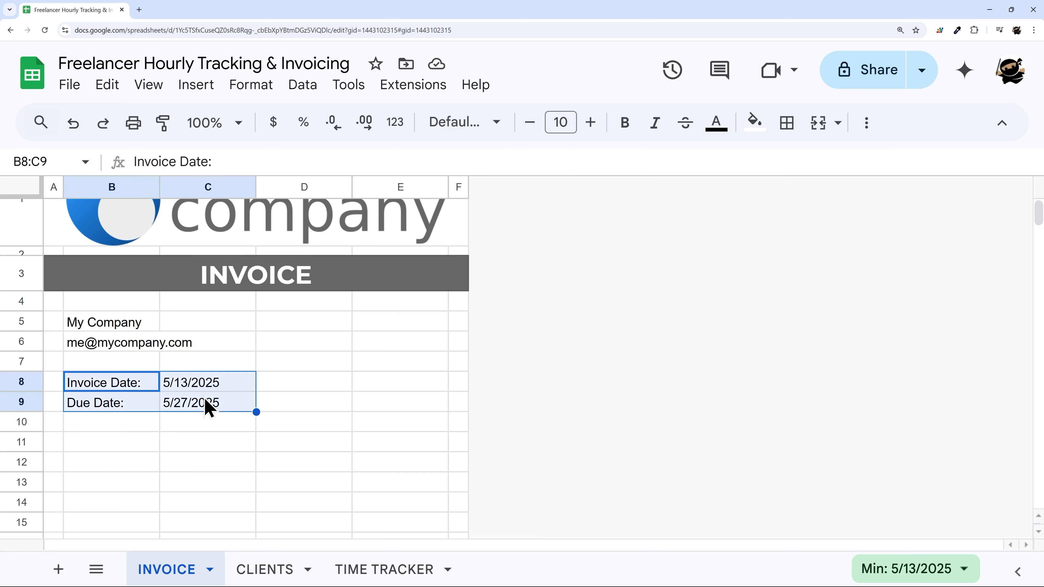
pyautogui.doubleClick(207, 386)
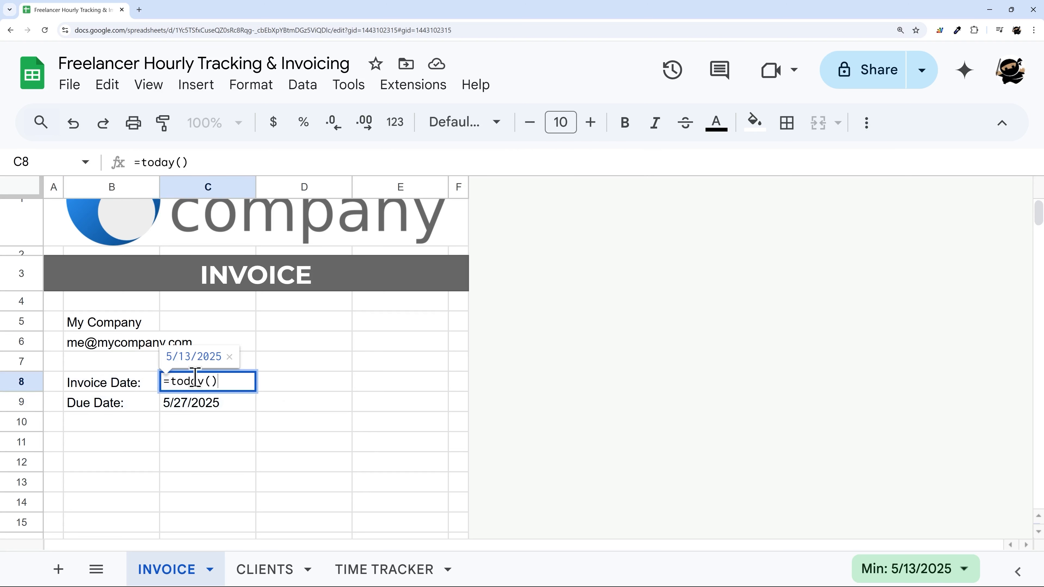
pyautogui.click(98, 384)
pyautogui.moveTo(103, 401); pyautogui.dragTo(105, 384)
pyautogui.click(624, 123)
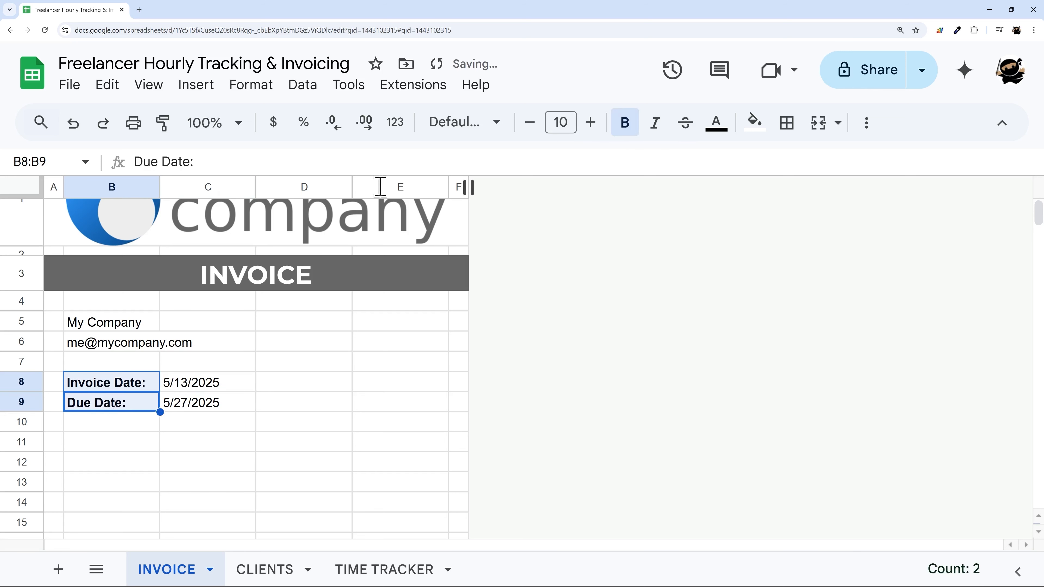
pyautogui.moveTo(107, 323); pyautogui.dragTo(140, 346)
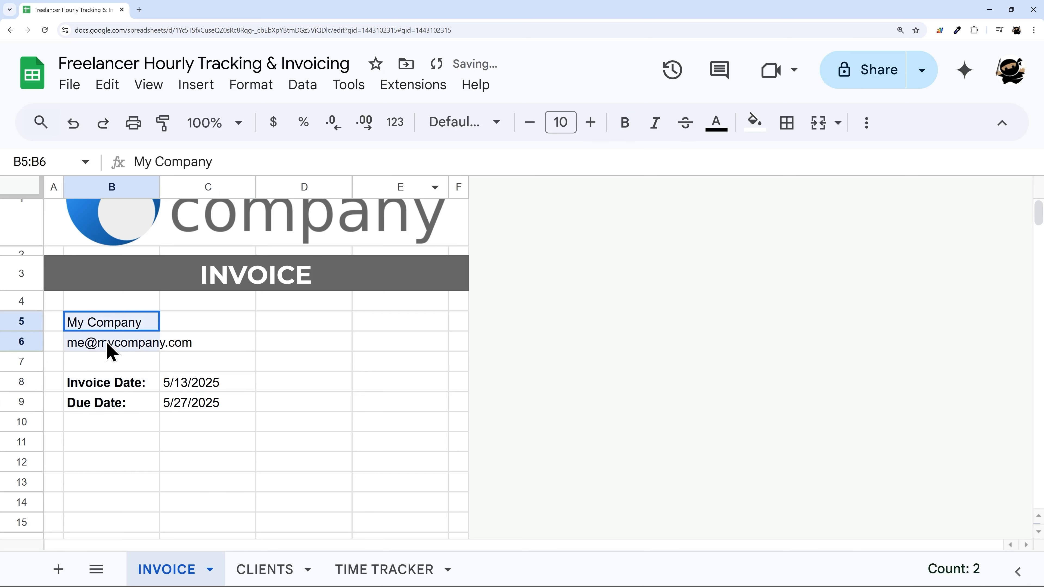
pyautogui.click(624, 123)
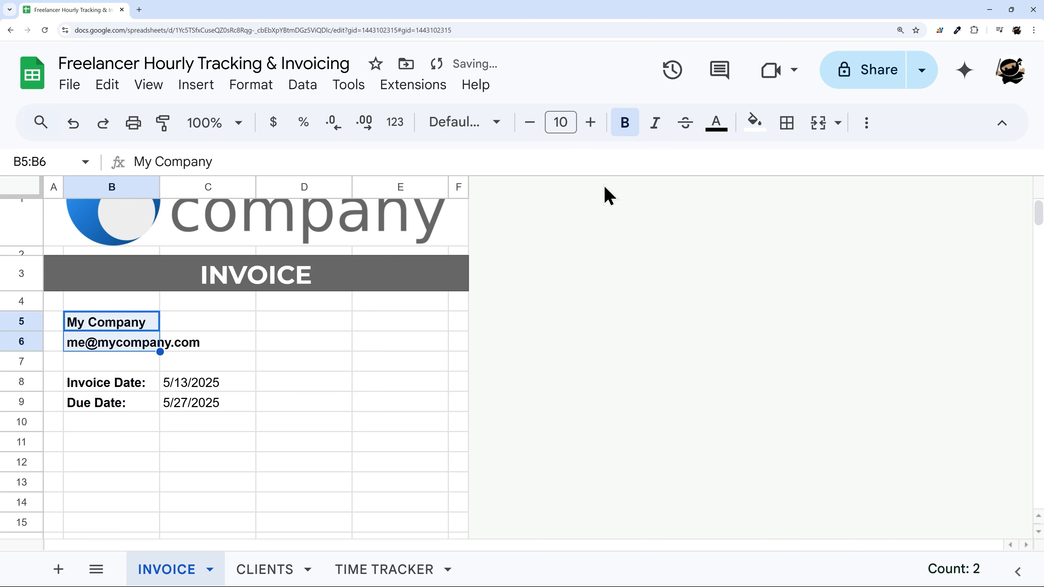
# Step: Set the height of row 4 on the INVOICE sheet to 10 pixels
pyautogui.rightClick(34, 308)
pyautogui.click(459, 302)
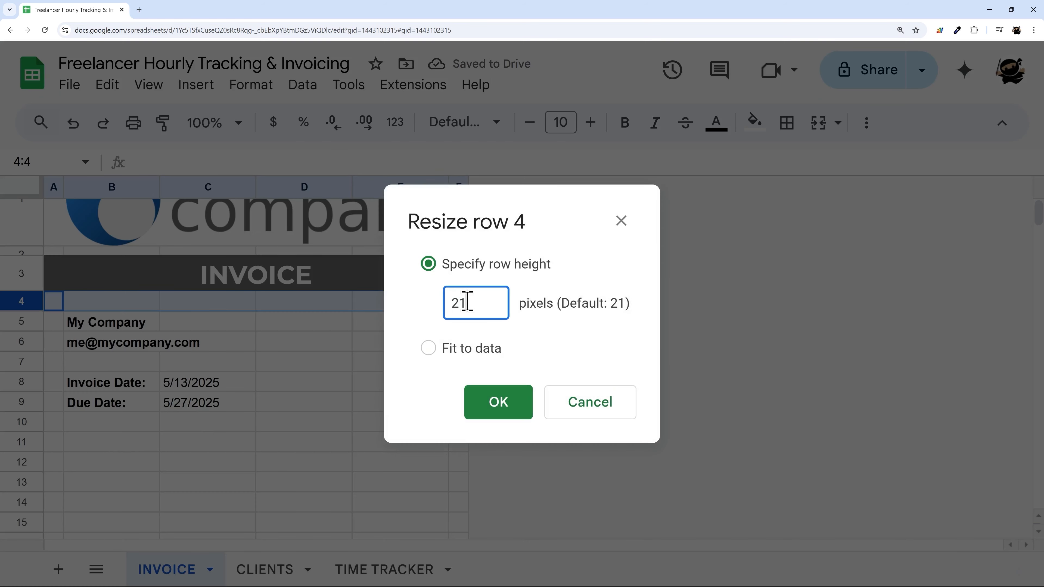
pyautogui.moveTo(459, 301); pyautogui.dragTo(380, 310)
pyautogui.write('10')
pyautogui.press('Return')
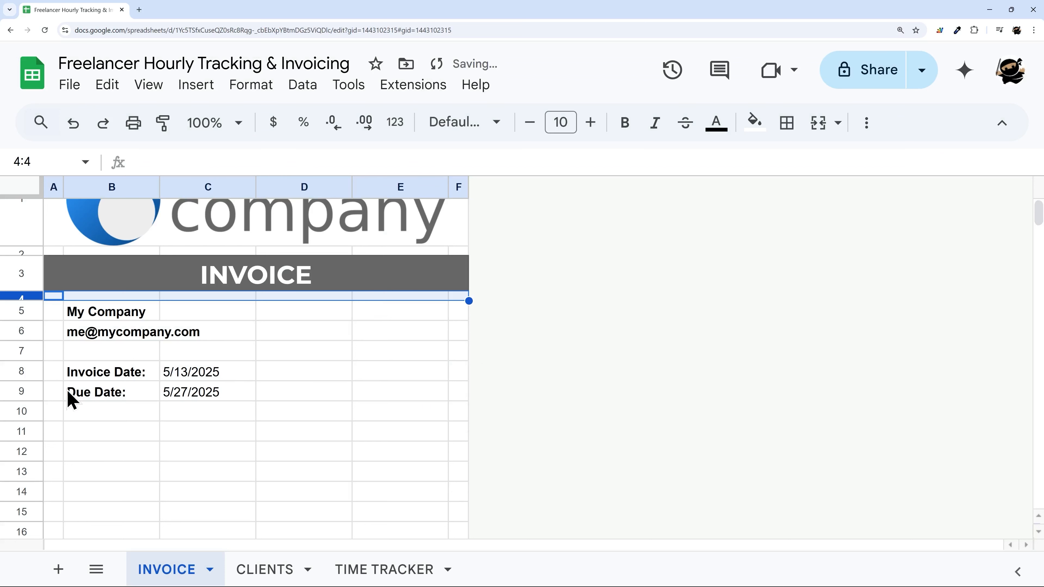
# Step: Set the heights of the empty rows 7 and 10 on the INVOICE sheet to 10 pixels together
pyautogui.click(36, 354)
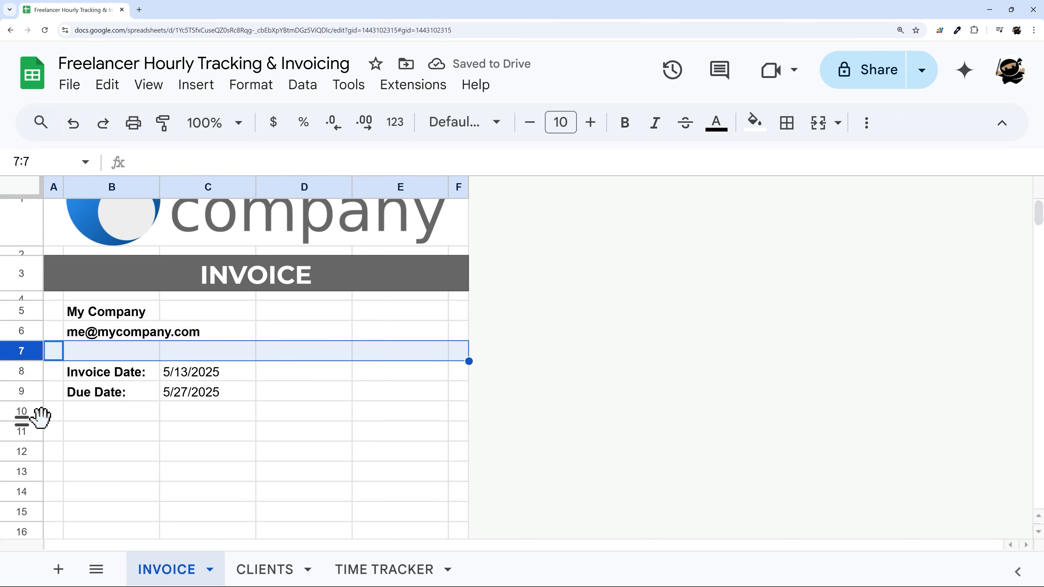
pyautogui.keyDown('ctrl'); pyautogui.click(22, 412); pyautogui.keyUp('ctrl')
pyautogui.rightClick(21, 411)
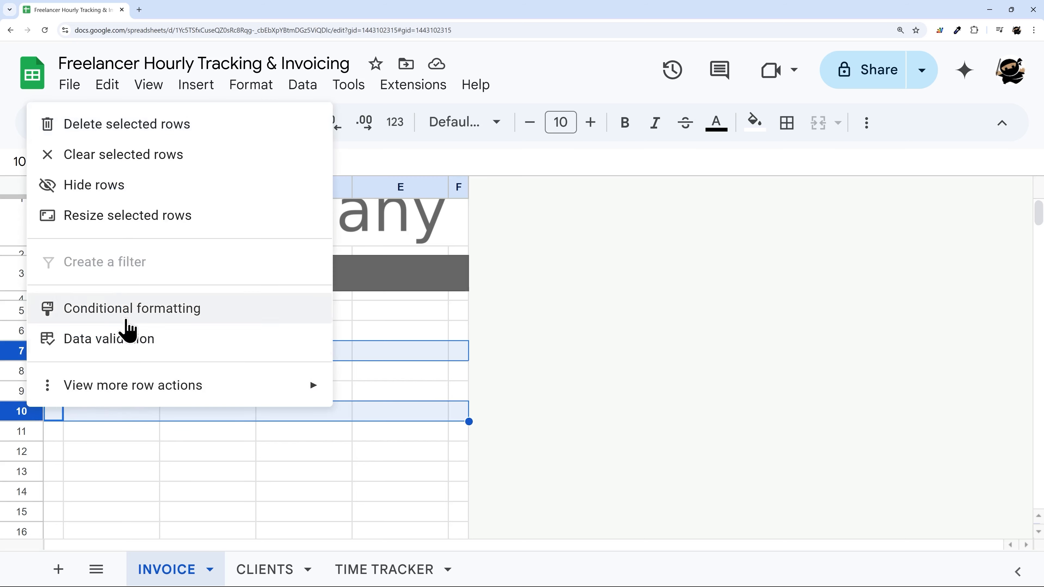
pyautogui.click(141, 215)
pyautogui.click(489, 300)
pyautogui.write('10')
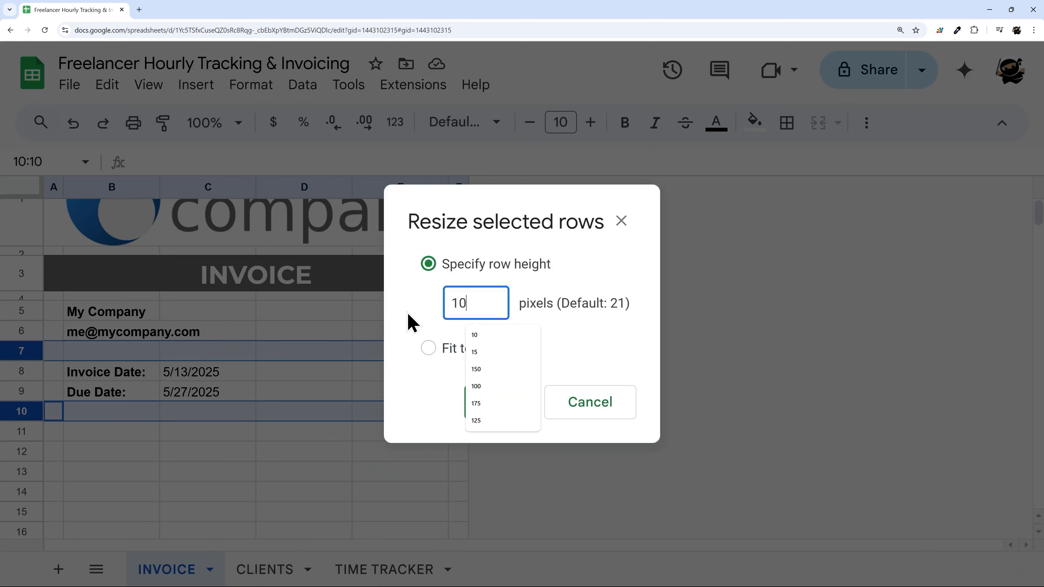
pyautogui.press('Return')
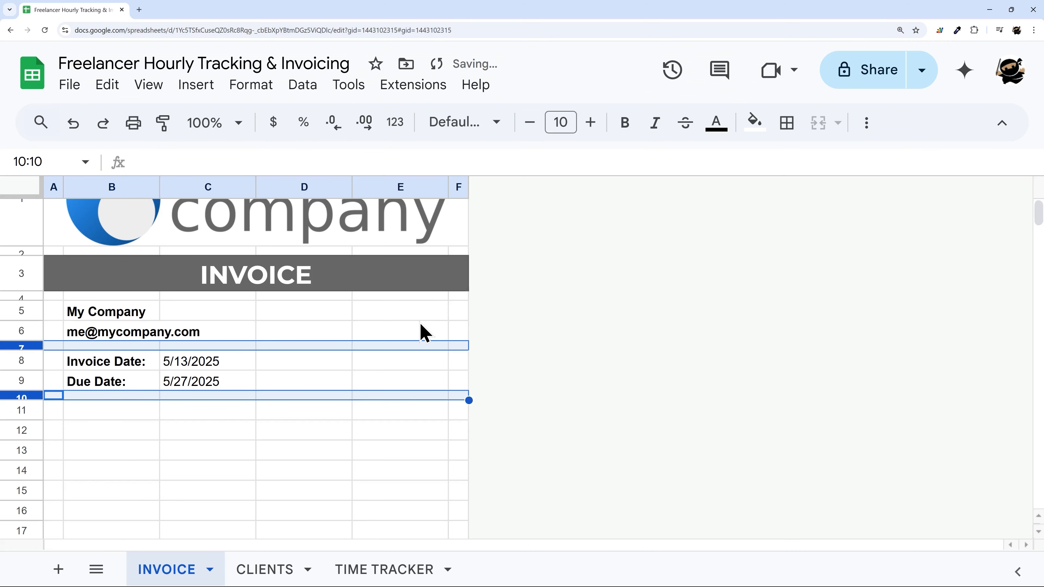
# Step: In row 3 of the TIME TRACKER sheet, choose Client 2 as the client and set the date to 5/1/25
pyautogui.click(275, 568)
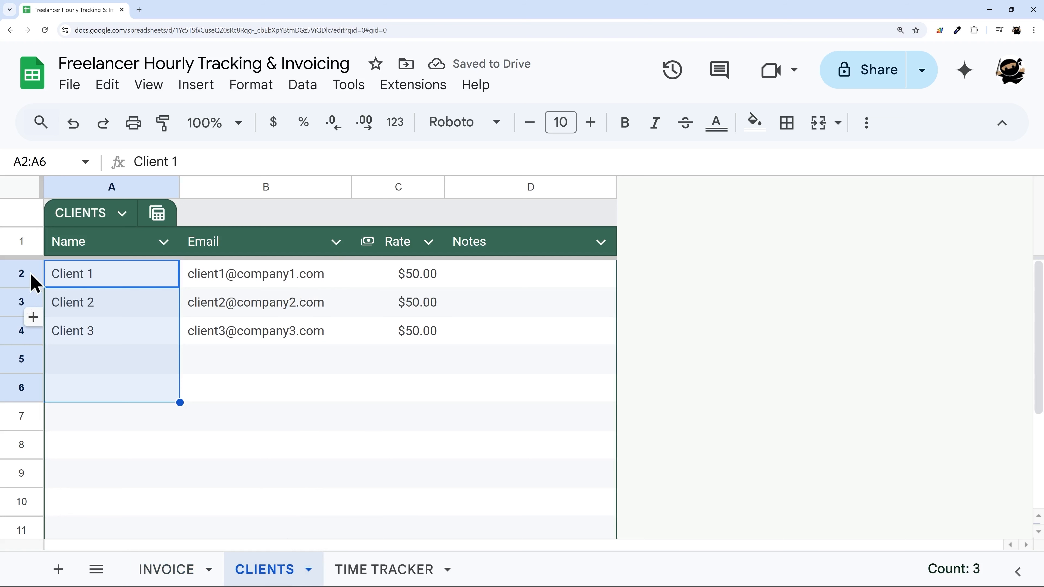
pyautogui.moveTo(122, 282); pyautogui.dragTo(124, 418)
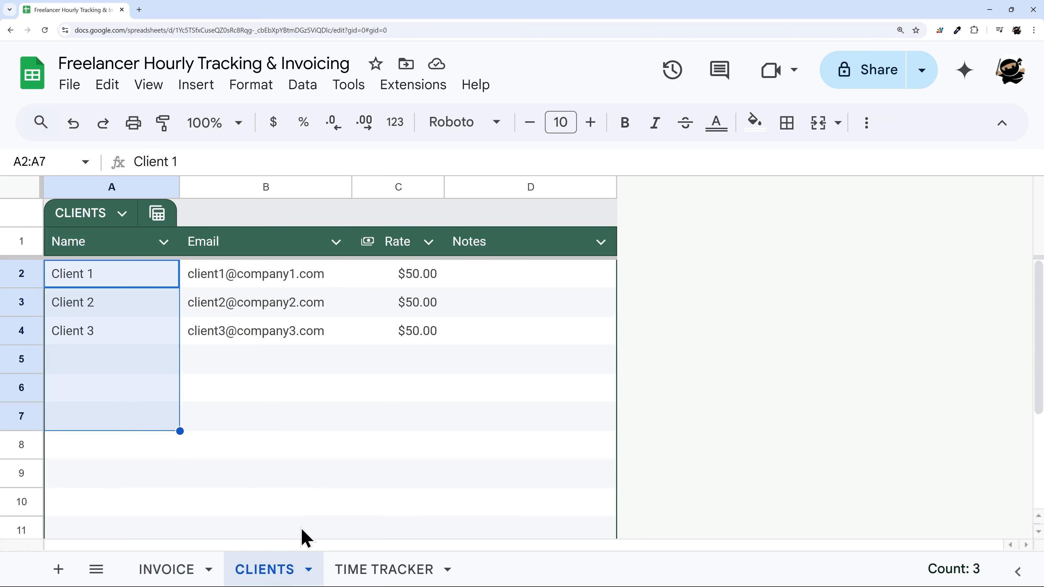
pyautogui.click(351, 570)
pyautogui.click(246, 301)
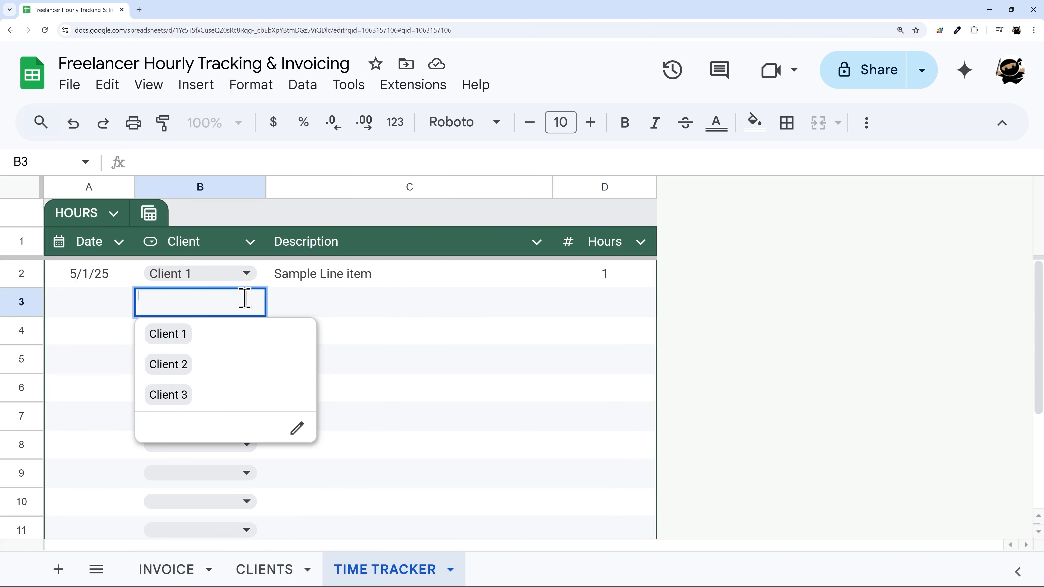
pyautogui.click(189, 365)
pyautogui.doubleClick(92, 307)
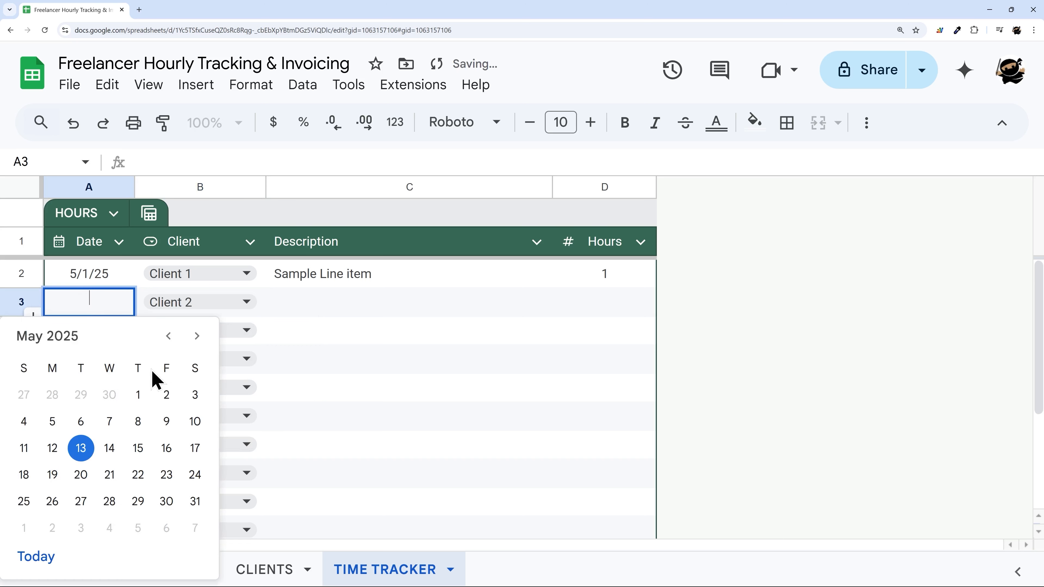
pyautogui.click(138, 394)
# Step: Enter the description "Other Sample Line Item" and 2 hours in row 3 of the time tracker
pyautogui.click(347, 311)
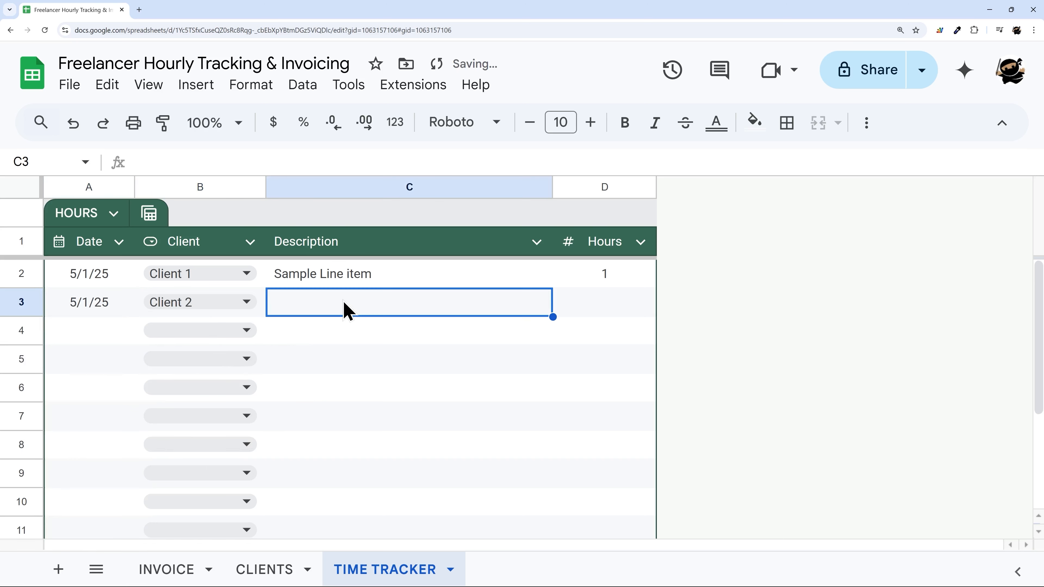
pyautogui.write('Sam')
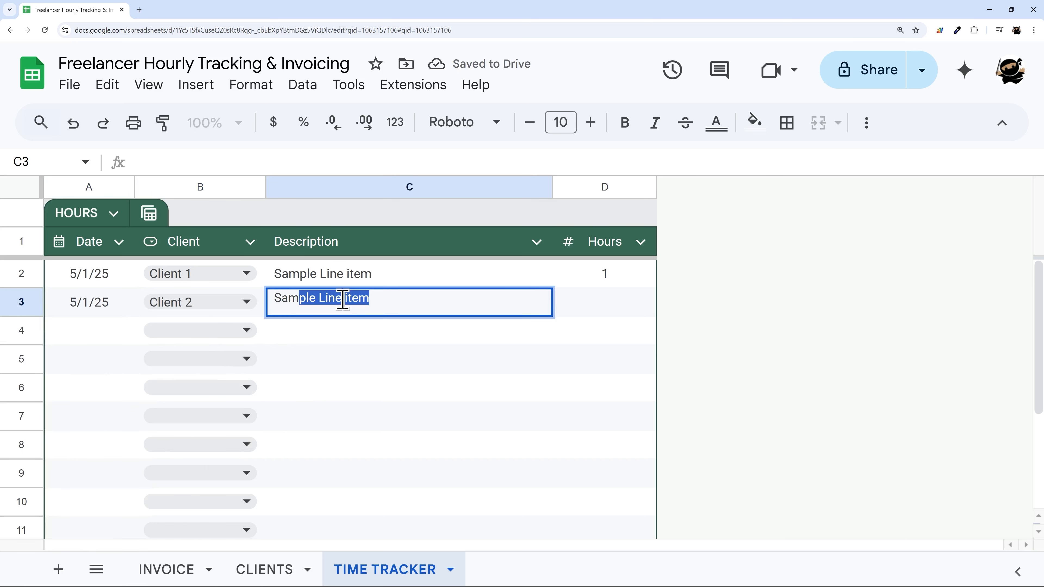
pyautogui.press('BackSpace')
pyautogui.press('BackSpace')
pyautogui.press('BackSpace')
pyautogui.press('BackSpace')
pyautogui.write('Other S')
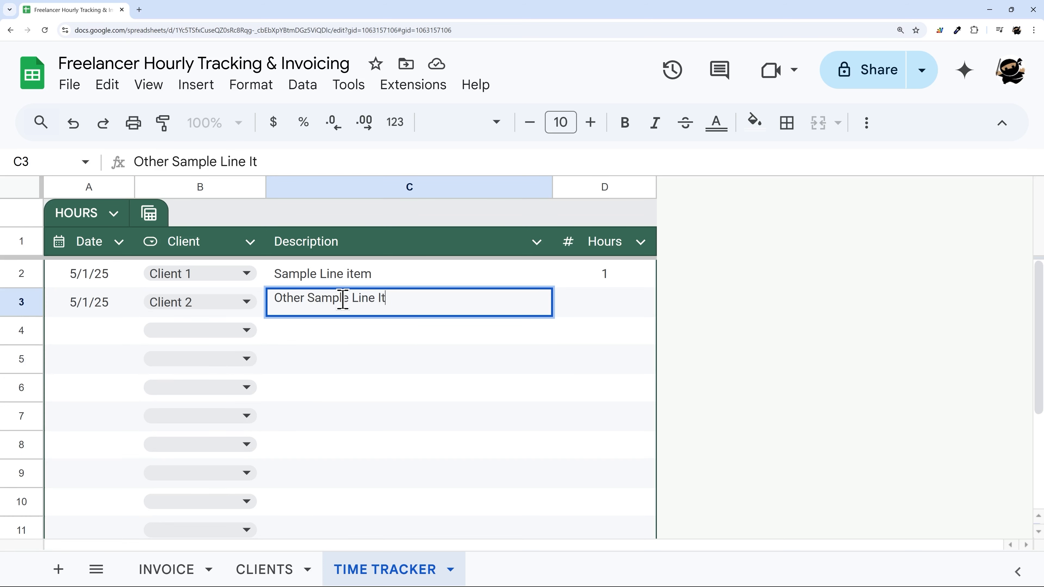
pyautogui.press('Return')
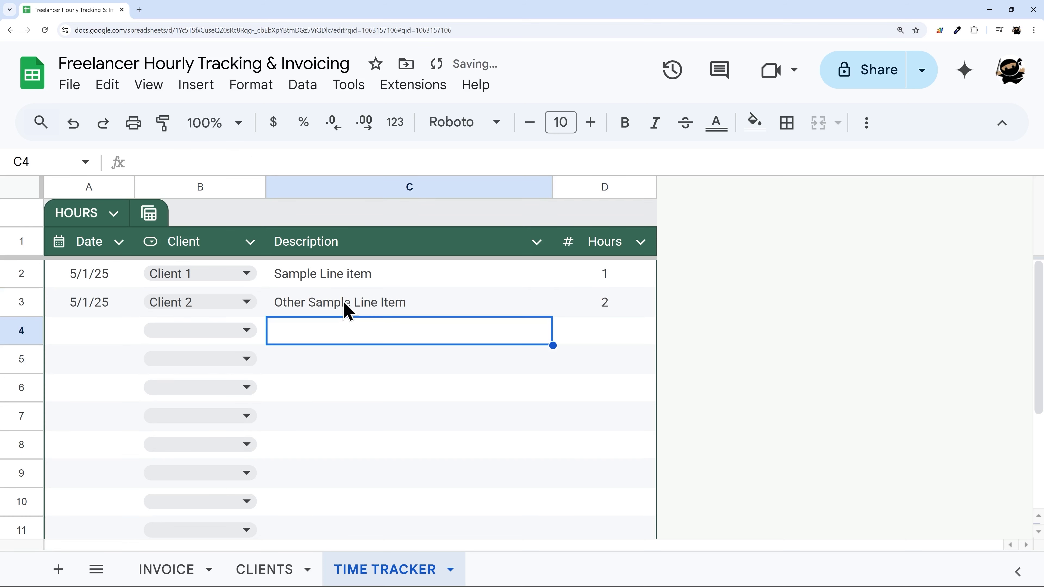
# Step: Return to the INVOICE sheet and look over the empty area B12:E18 below the dates
pyautogui.click(166, 570)
pyautogui.scroll(-3, 240, 389)
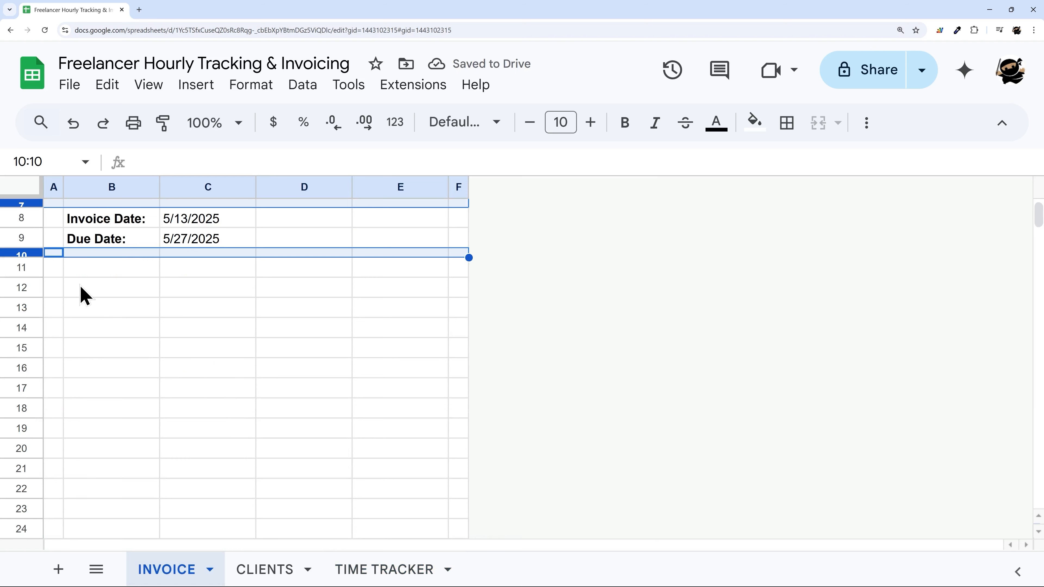
pyautogui.moveTo(81, 293); pyautogui.dragTo(380, 349)
pyautogui.moveTo(378, 387); pyautogui.dragTo(397, 408)
pyautogui.scroll(5, 400, 378)
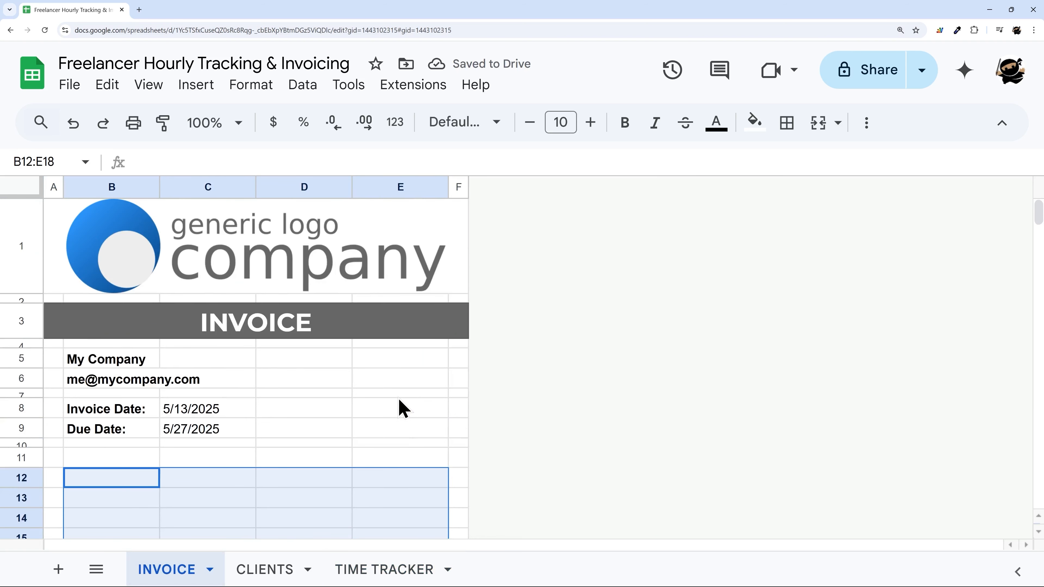
# Step: Add a dropdown from a range to cell E5 of the INVOICE sheet, using CLIENTS[Name] as its source
pyautogui.click(397, 364)
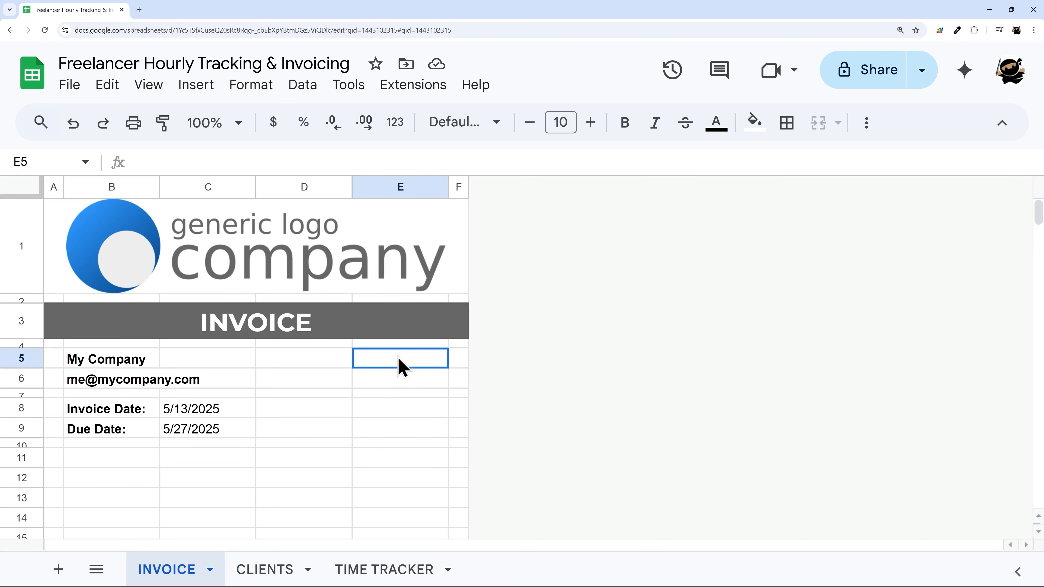
pyautogui.rightClick(397, 364)
pyautogui.scroll(-2, 370, 364)
pyautogui.scroll(2, 370, 346)
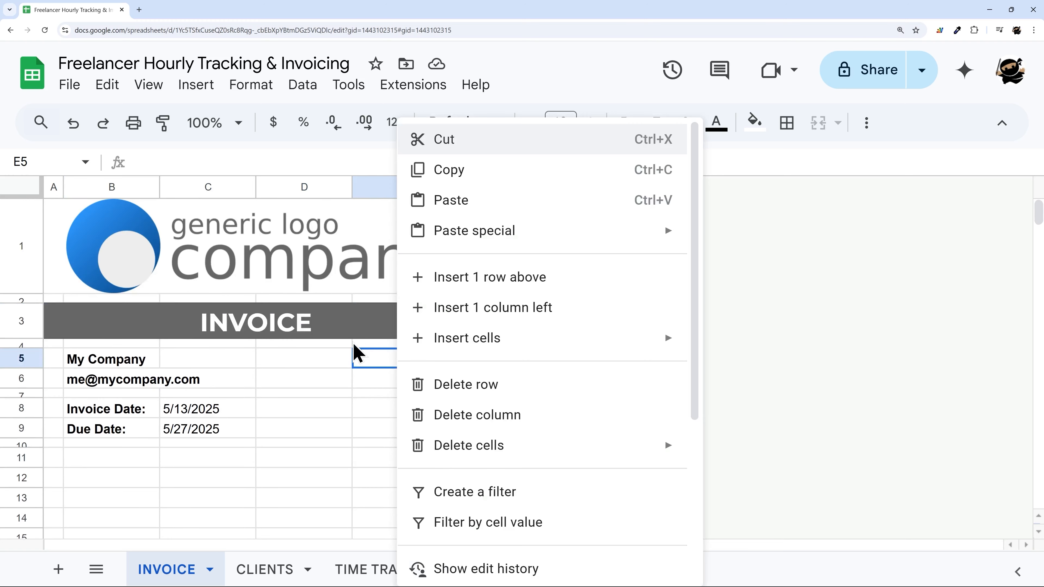
pyautogui.scroll(-5, 455, 384)
pyautogui.click(446, 499)
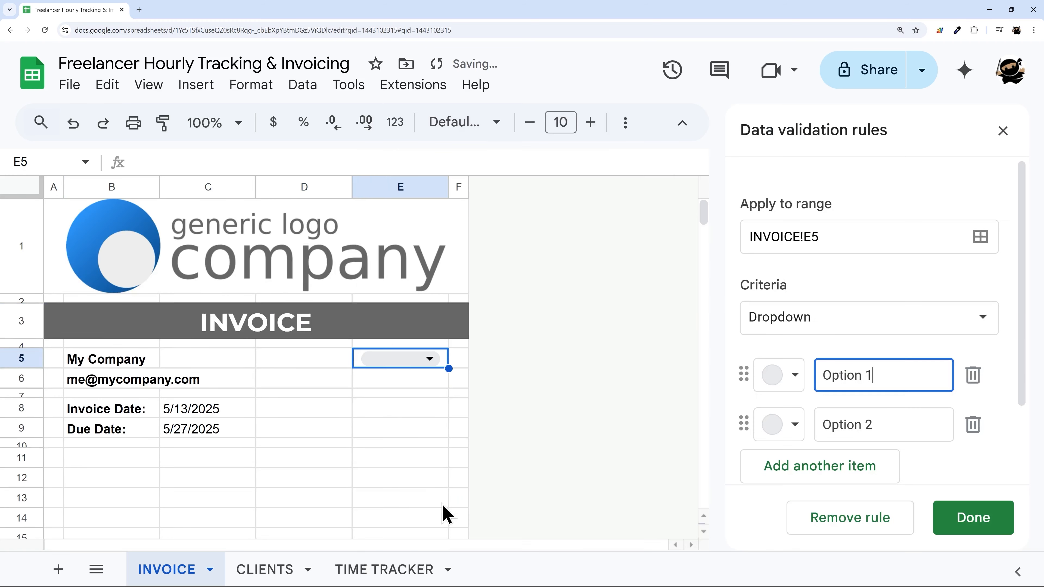
pyautogui.click(816, 323)
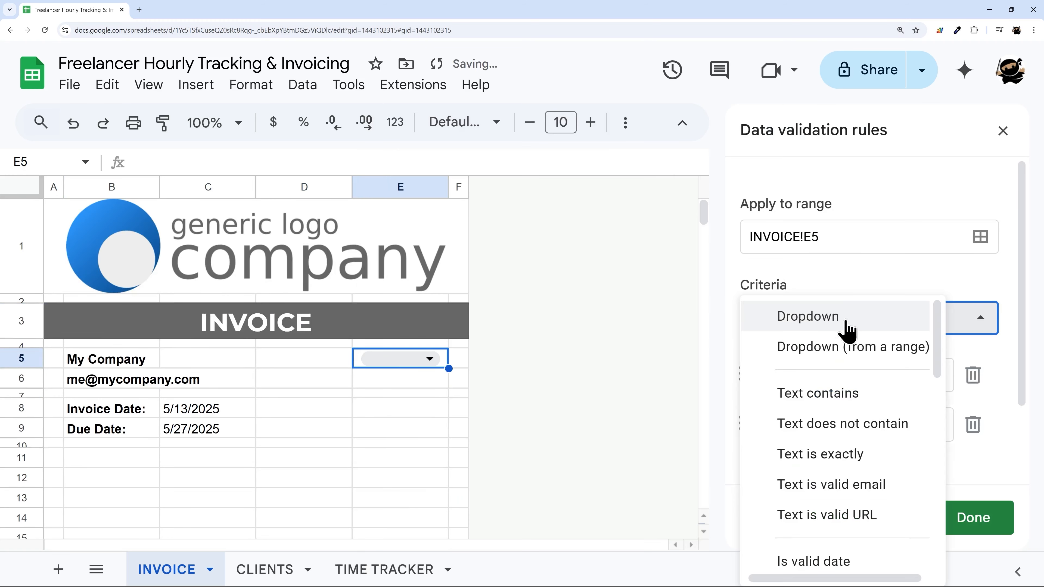
pyautogui.click(832, 347)
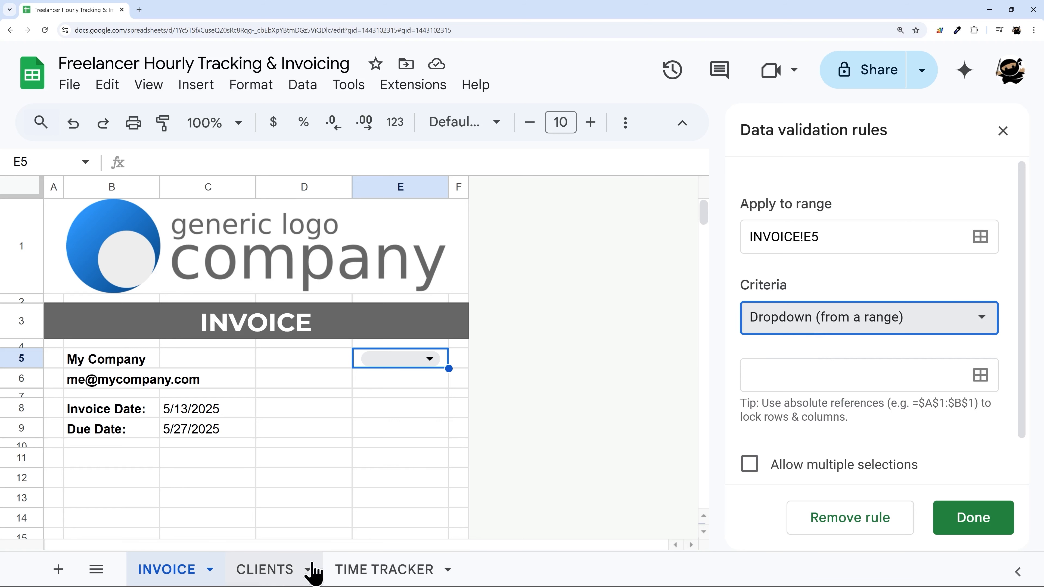
pyautogui.click(806, 377)
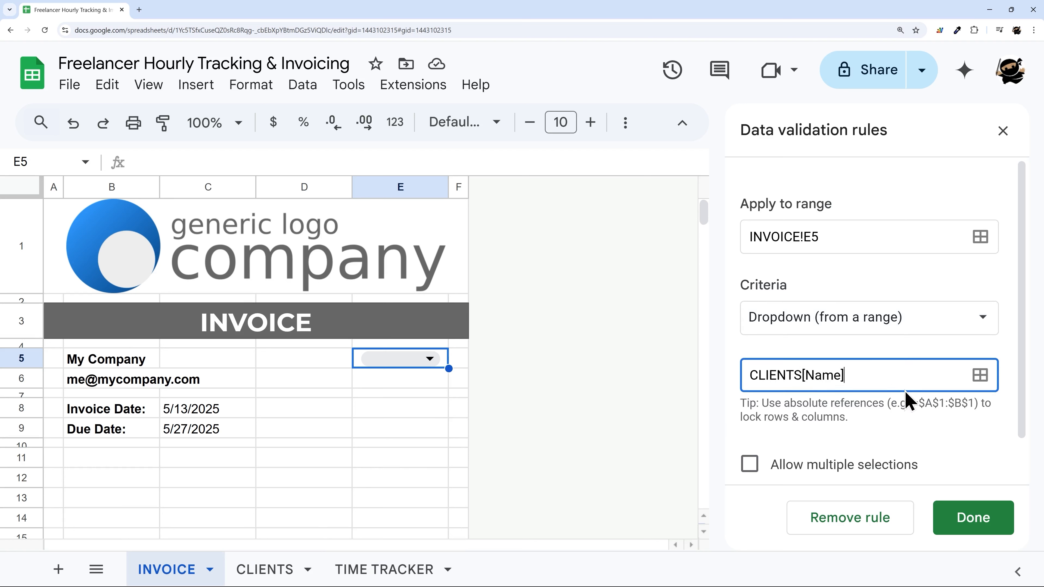
# Step: Set the E5 dropdown's display style to Arrow in the advanced options and save the rule
pyautogui.scroll(-5, 916, 387)
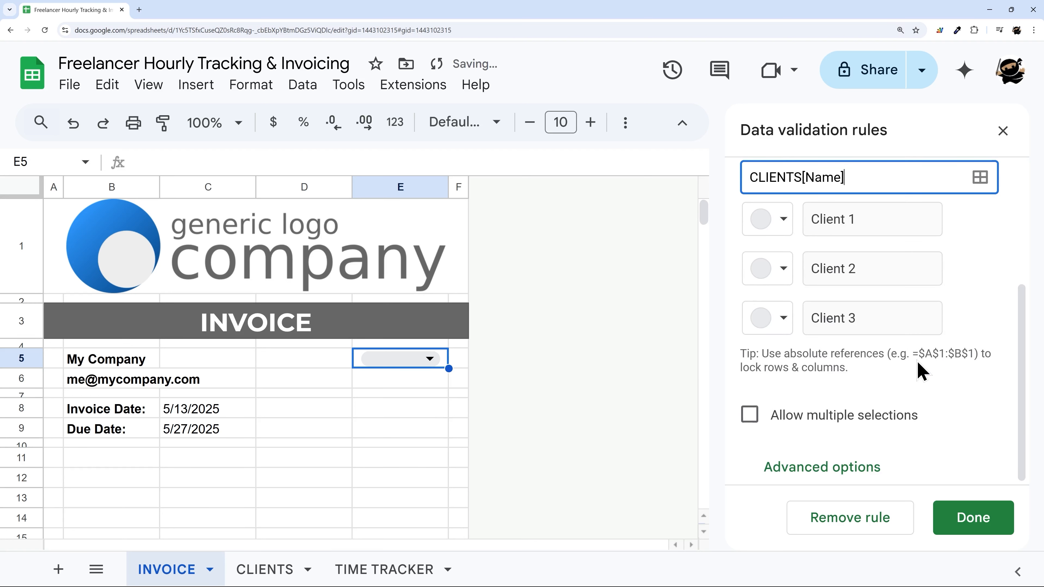
pyautogui.click(822, 469)
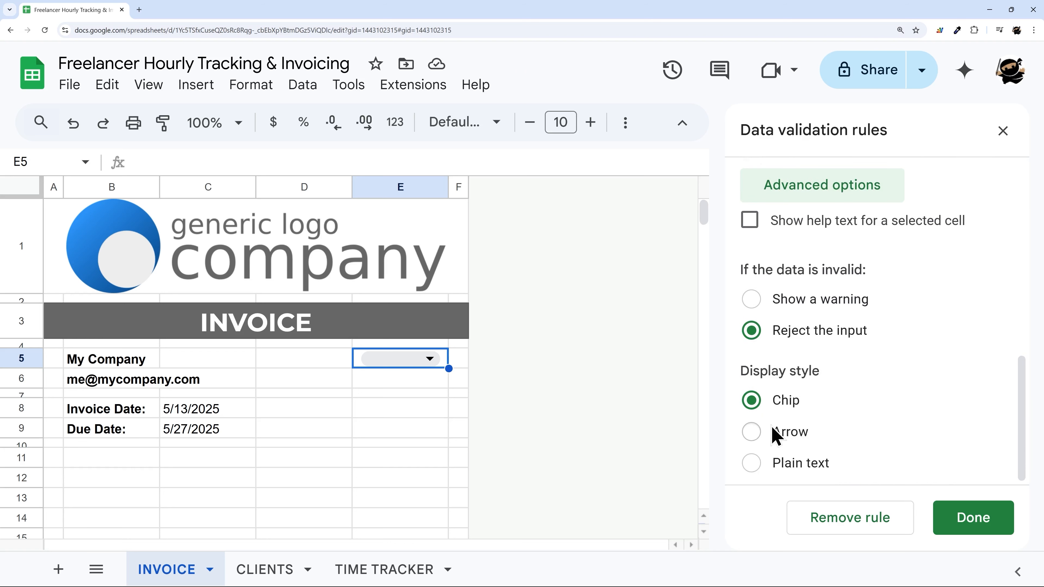
pyautogui.scroll(2, 773, 370)
pyautogui.scroll(-2, 834, 304)
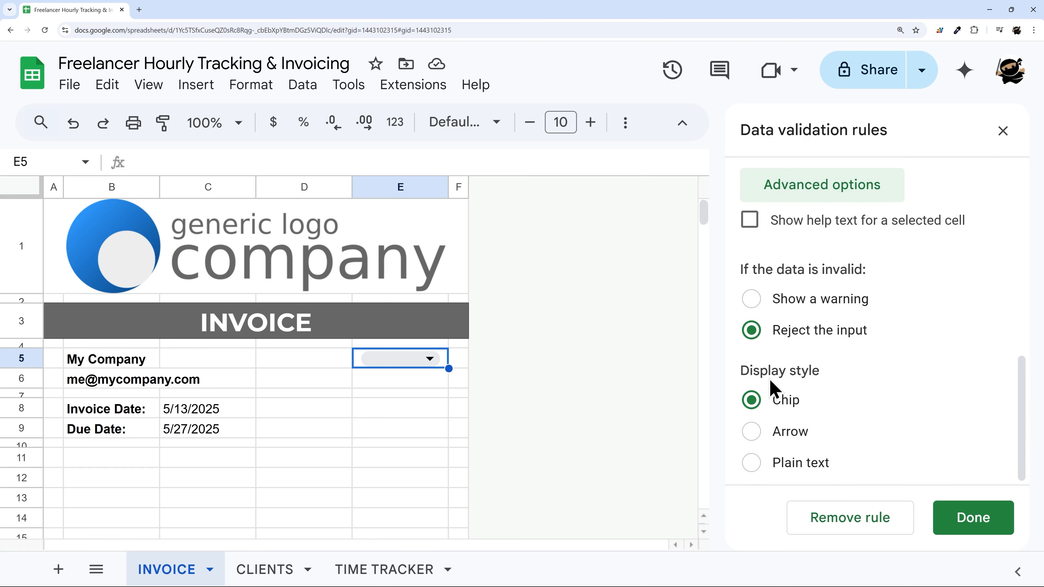
pyautogui.click(756, 433)
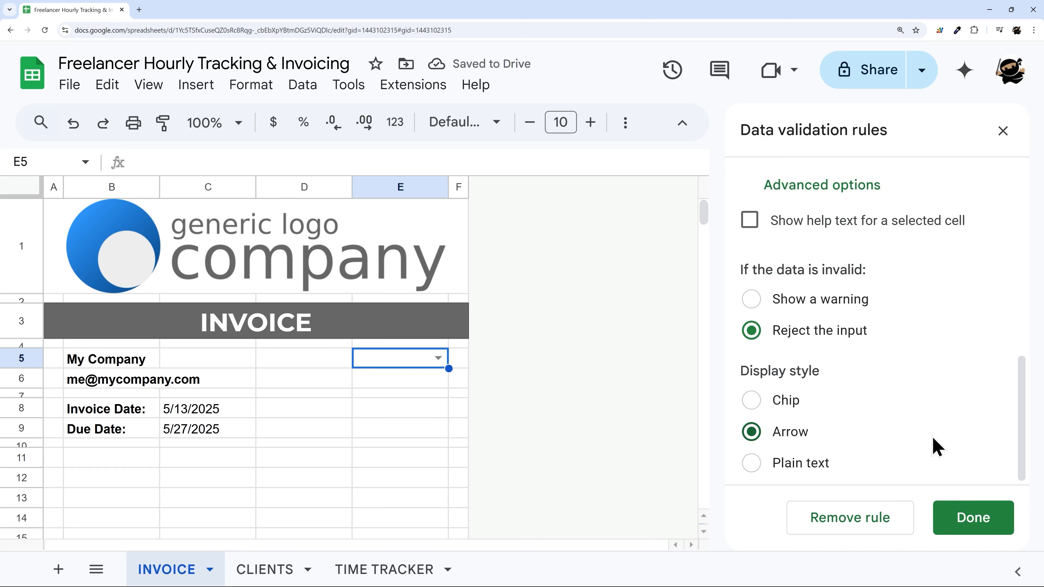
pyautogui.click(973, 517)
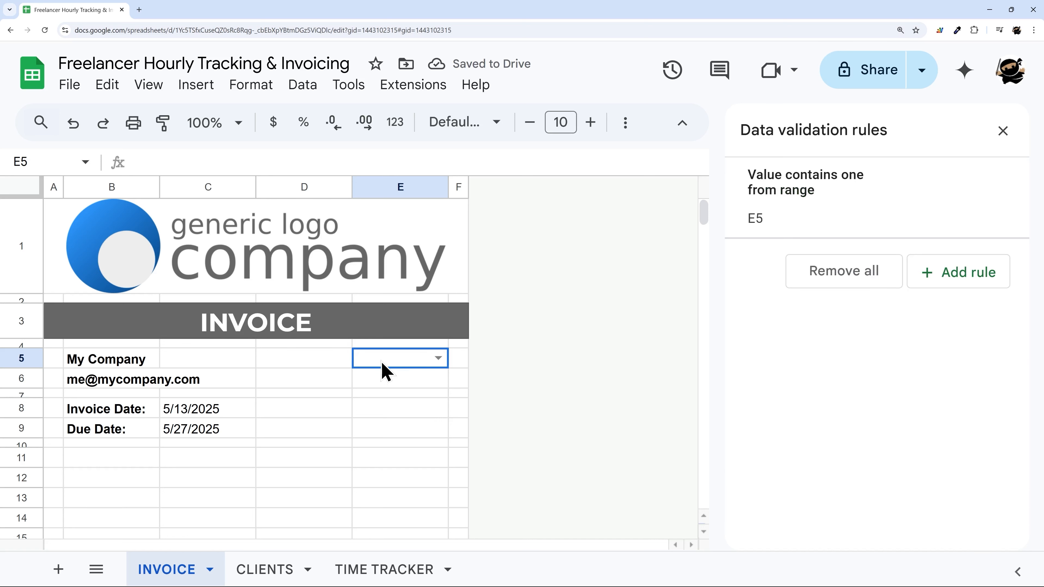
# Step: Close the validation rules and merge cells D5:E5 on the INVOICE sheet
pyautogui.moveTo(383, 362); pyautogui.dragTo(347, 358)
pyautogui.click(1003, 130)
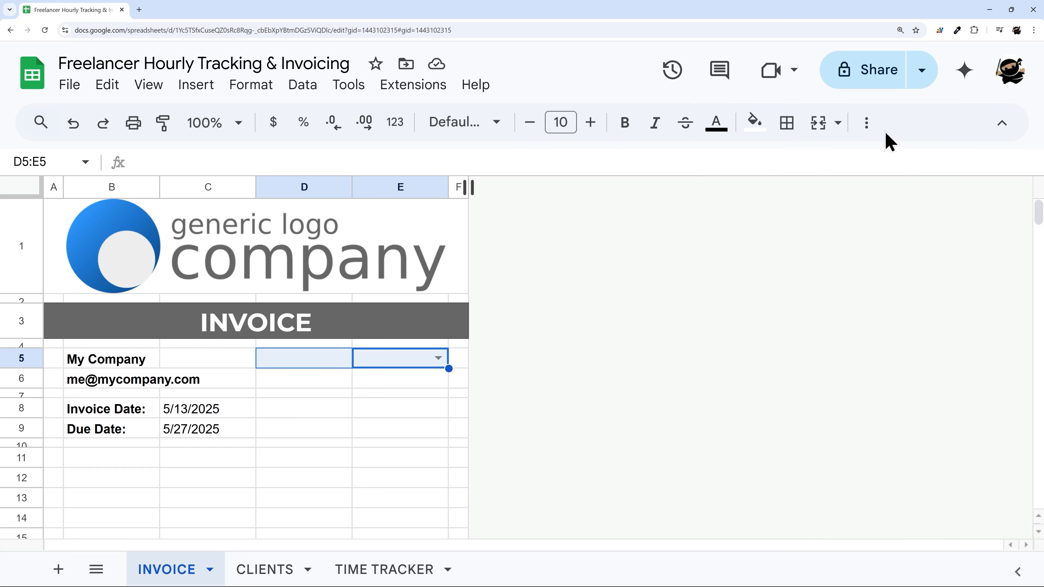
pyautogui.click(817, 125)
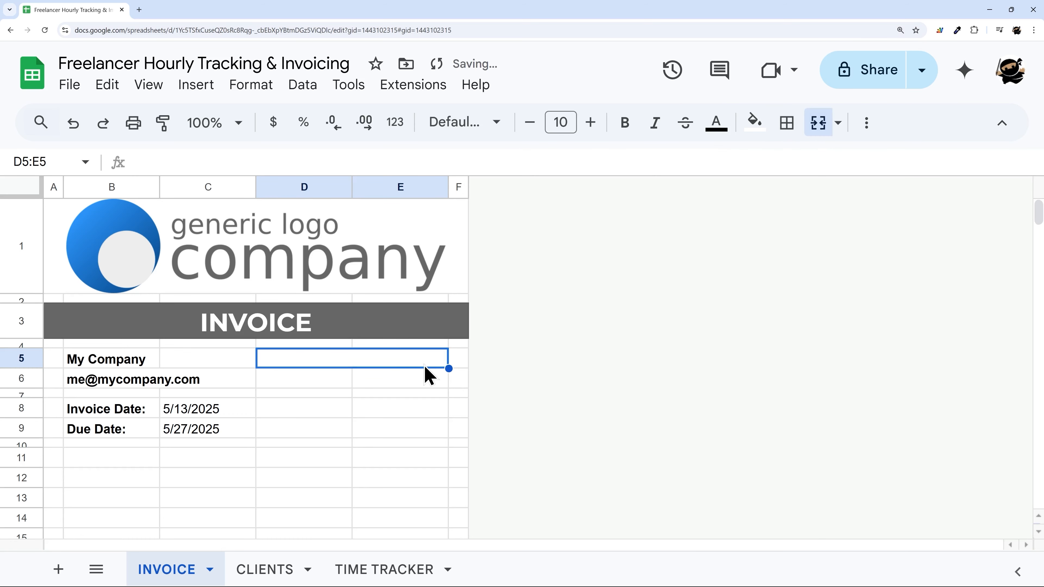
pyautogui.click(459, 394)
# Step: Add a dropdown from a range to the merged cell D5:E5, with CLIENTS[Name] as the source
pyautogui.click(428, 364)
pyautogui.rightClick(426, 365)
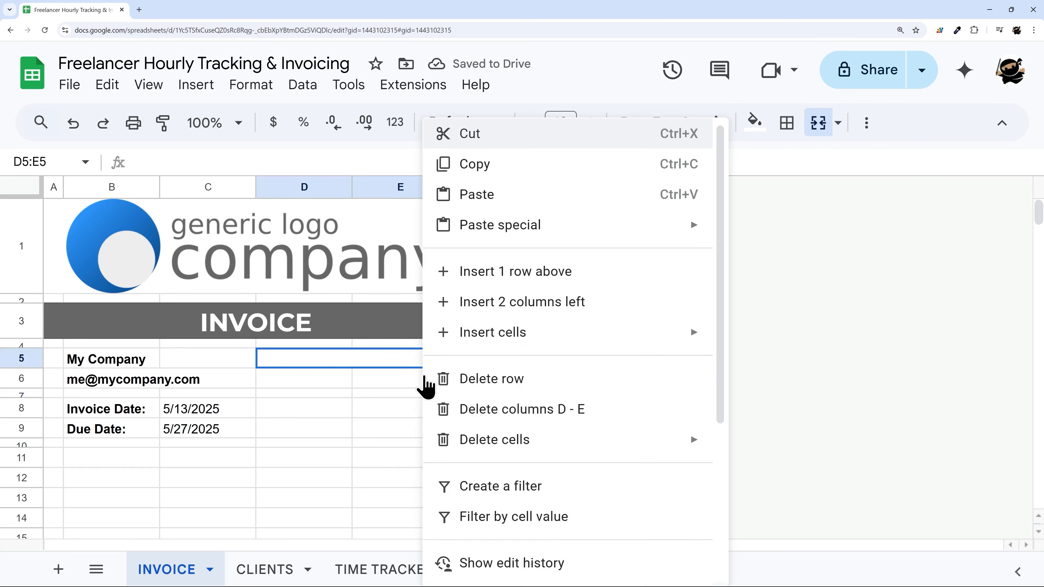
pyautogui.scroll(-3, 491, 522)
pyautogui.click(534, 540)
pyautogui.click(863, 319)
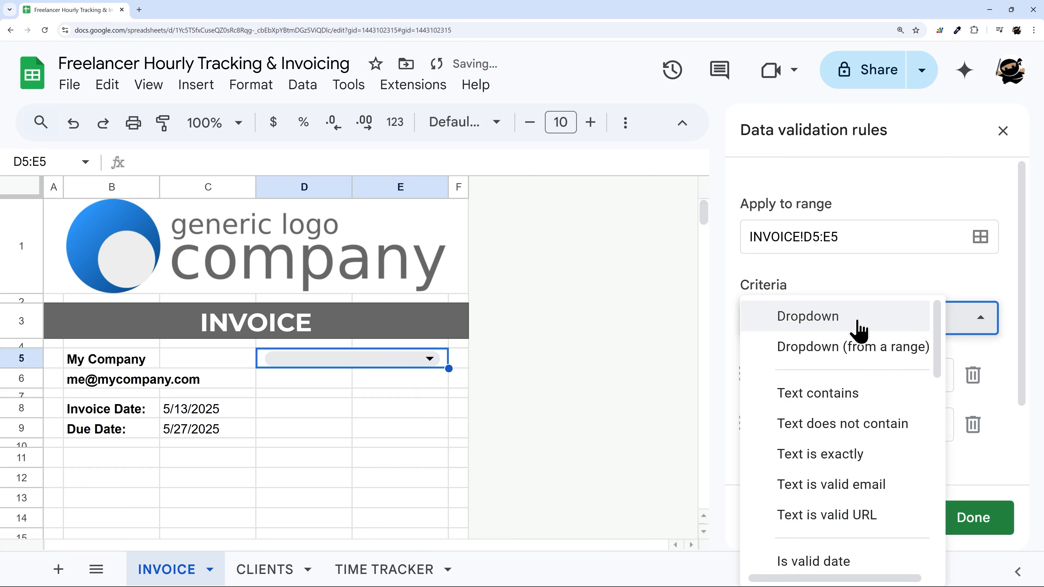
pyautogui.click(851, 345)
pyautogui.click(839, 373)
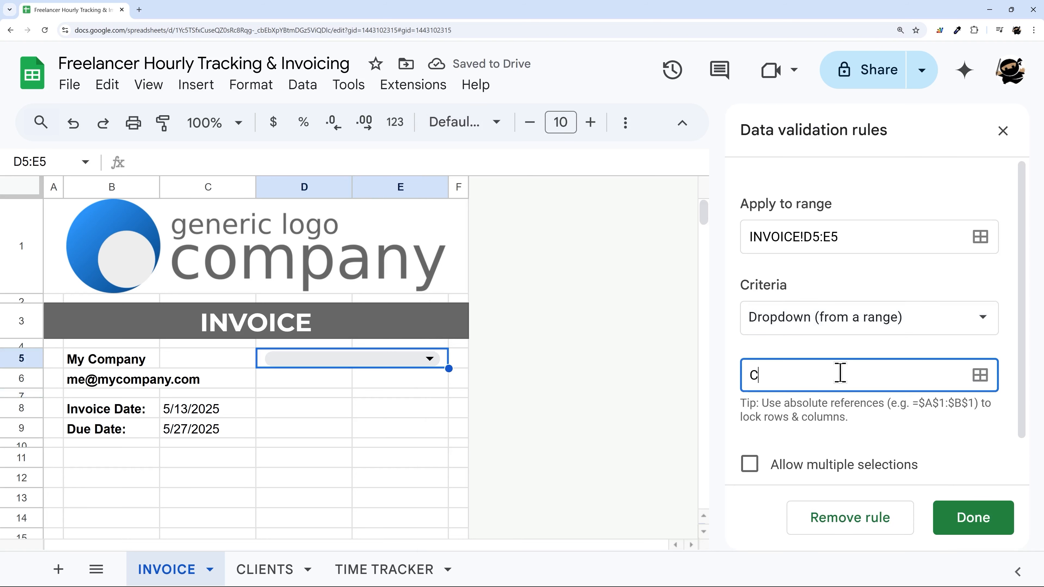
pyautogui.write('Clients[Name]')
# Step: Give the client dropdown in D5:E5 the Arrow display style, save the rule and close the validation rules
pyautogui.scroll(-4, 897, 401)
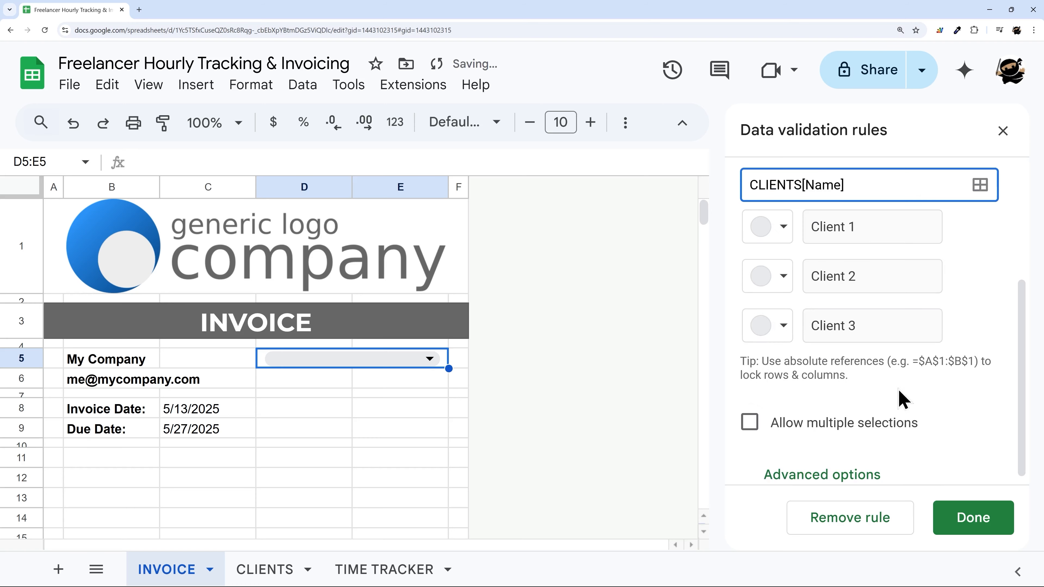
pyautogui.click(843, 473)
pyautogui.scroll(-5, 897, 386)
pyautogui.click(790, 437)
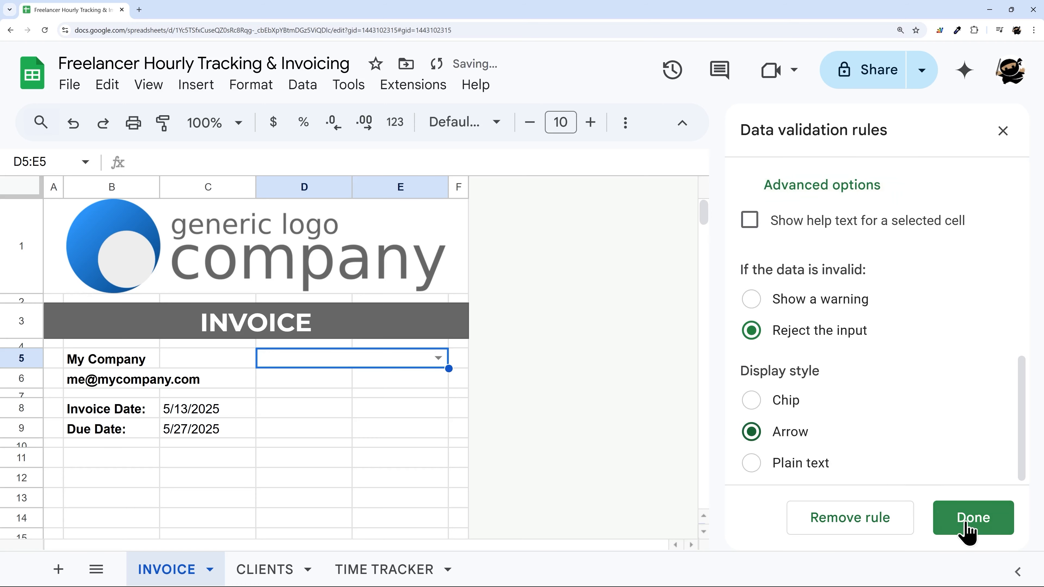
pyautogui.click(970, 528)
pyautogui.click(1002, 131)
# Step: Merge cells D6:E6 below the client dropdown
pyautogui.click(407, 383)
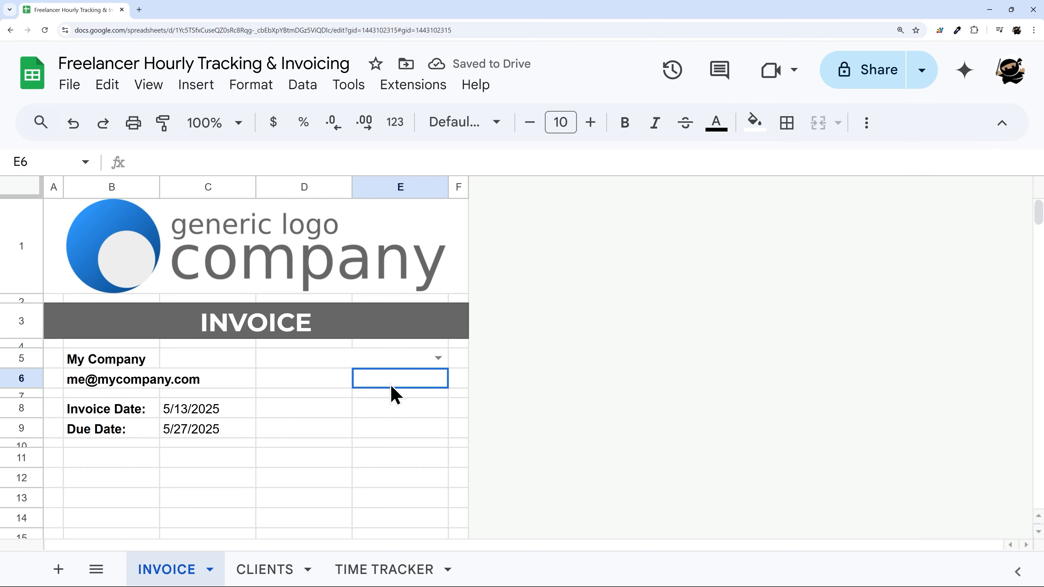
pyautogui.hotkey('shift', 'Left')
pyautogui.click(818, 123)
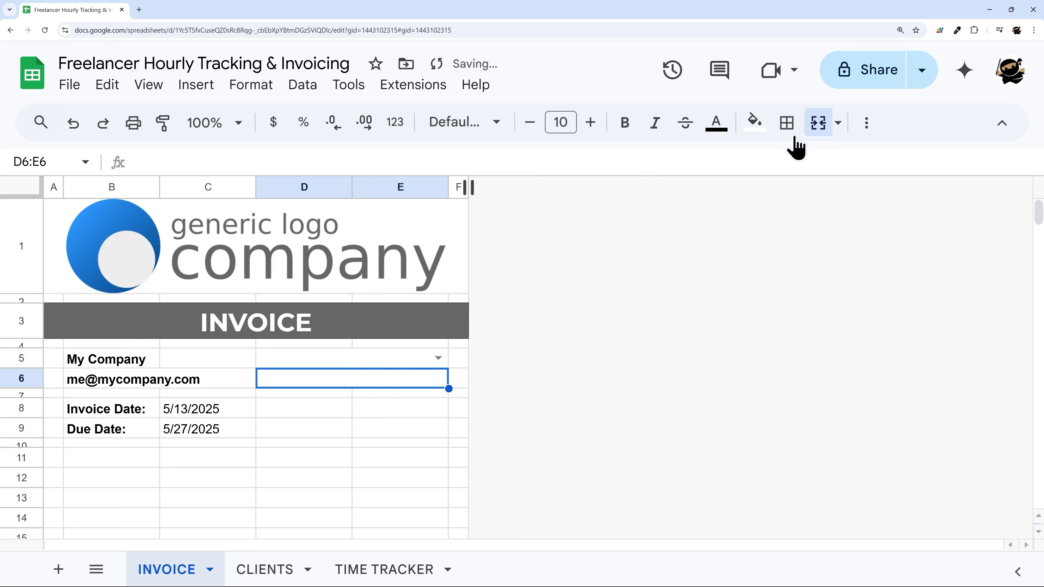
# Step: Look up the client's email in D6:E6 with =vlookup(D5,CLIENTS,2,false) and choose Client 1 in the client dropdown above it
pyautogui.click(265, 569)
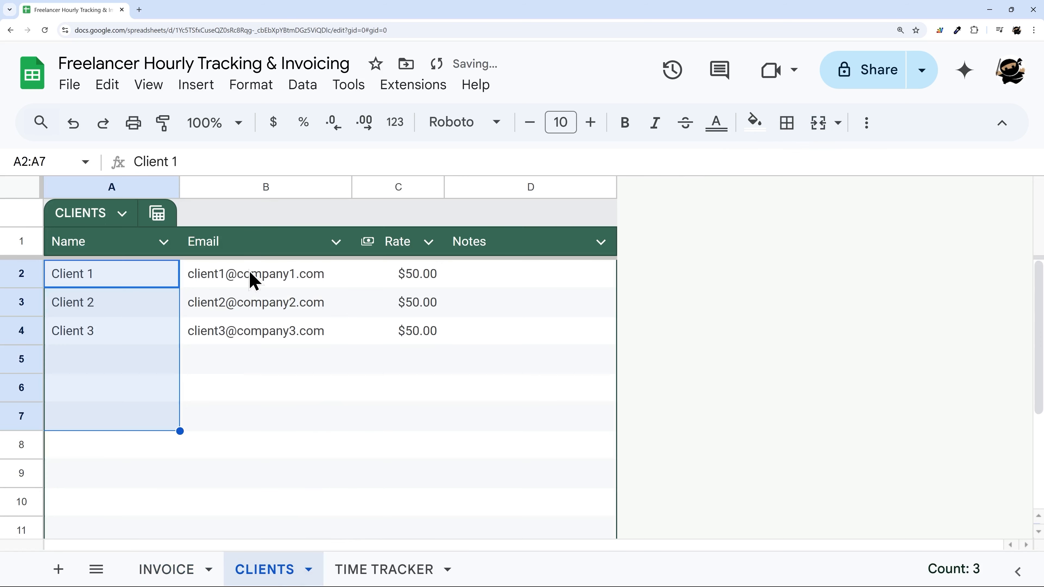
pyautogui.click(166, 569)
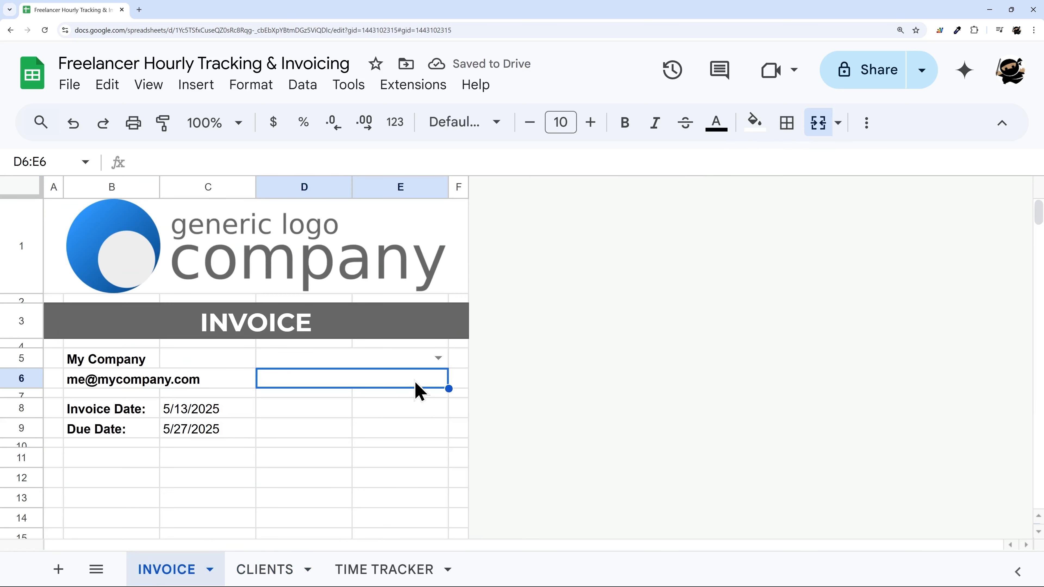
pyautogui.write('=vlookup(')
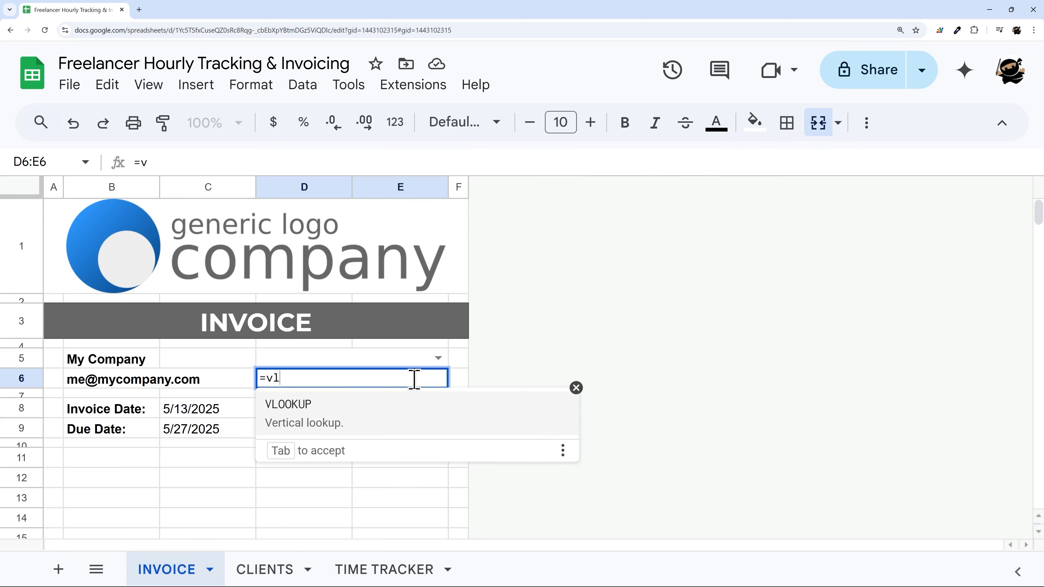
pyautogui.click(416, 359)
pyautogui.write(',C')
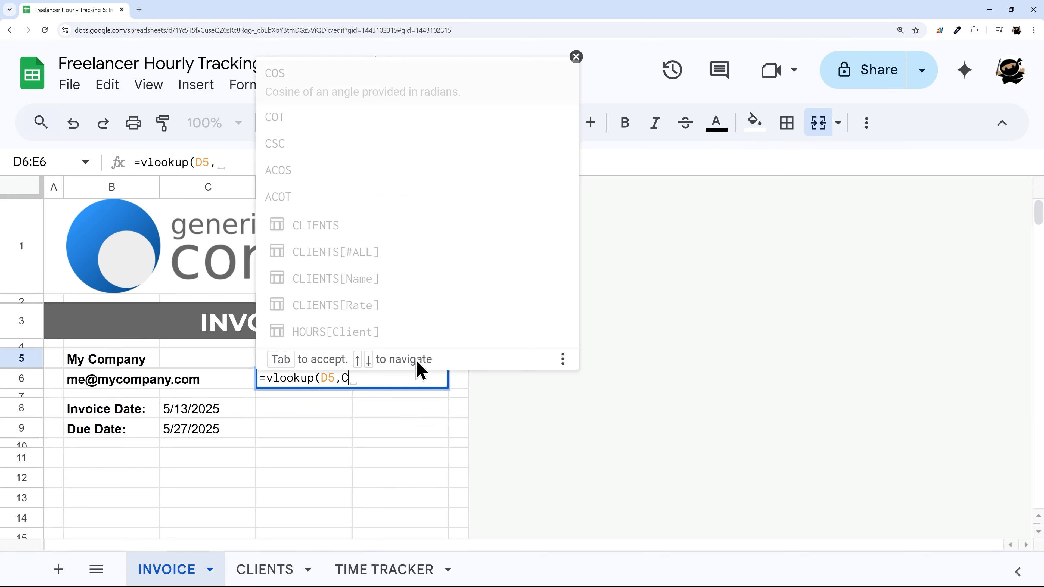
pyautogui.write('lient')
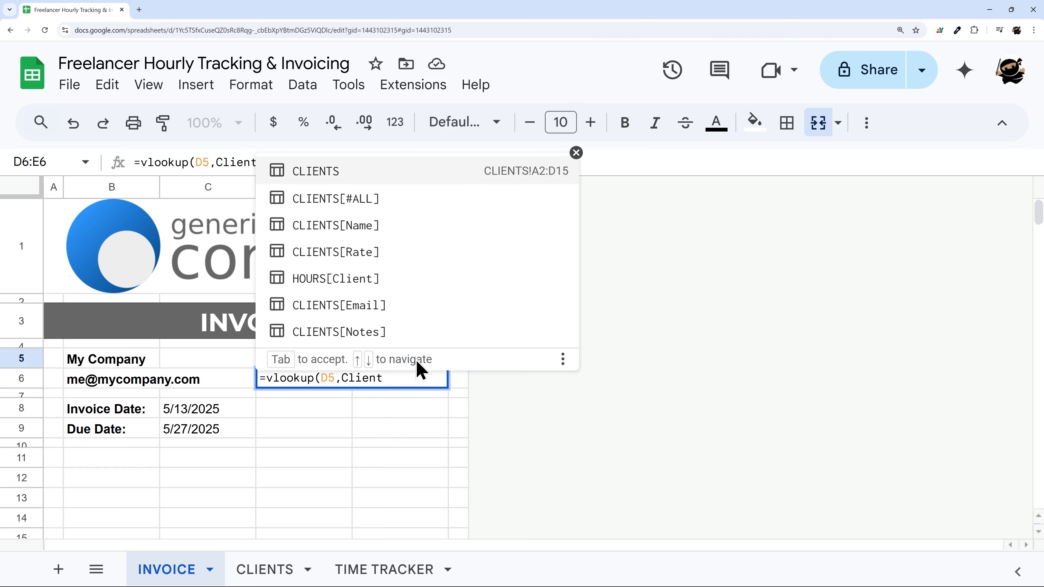
pyautogui.press('Tab')
pyautogui.write(',2,false')
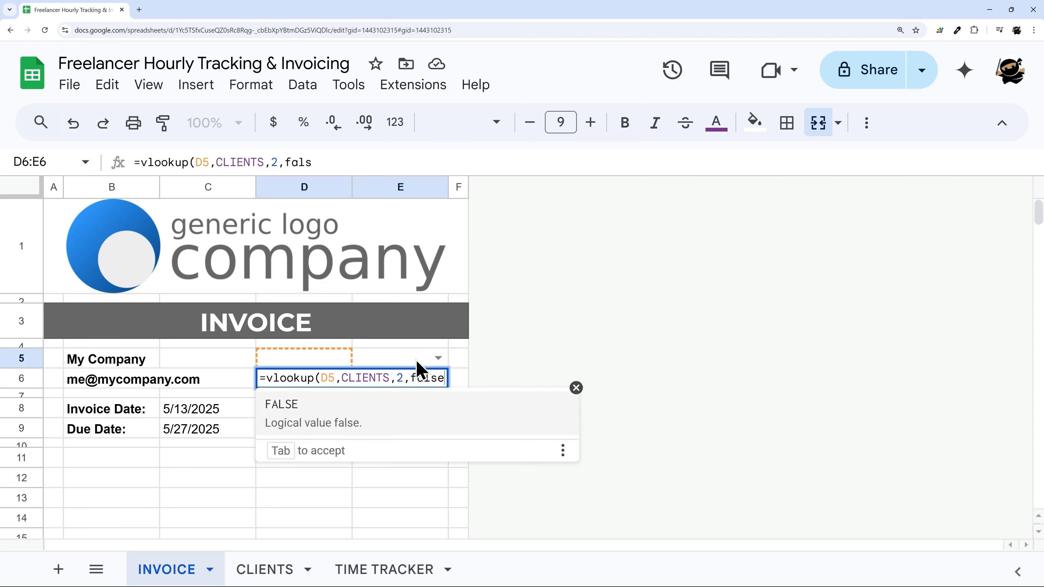
pyautogui.press('Return')
pyautogui.click(437, 358)
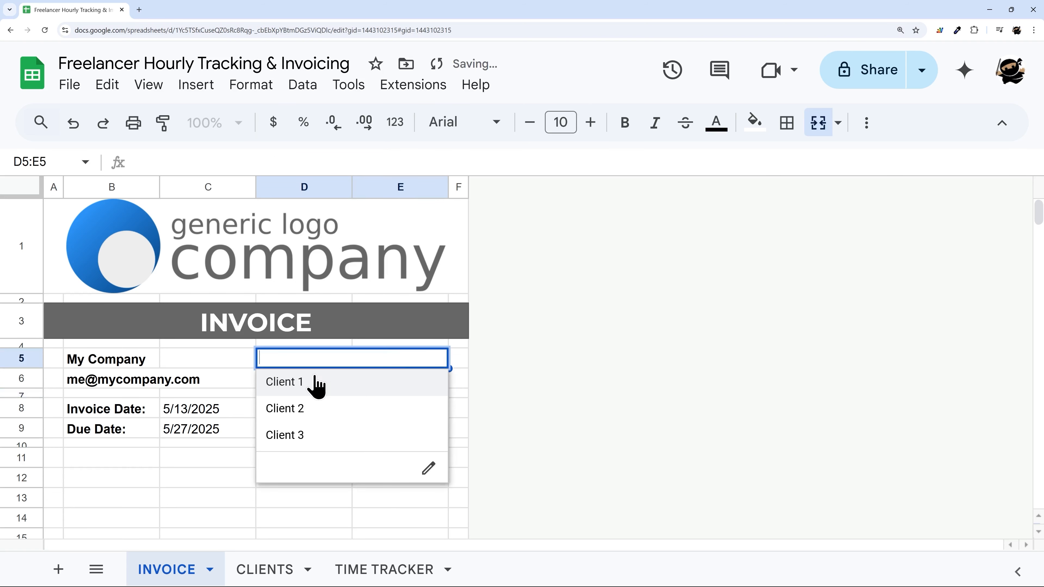
pyautogui.click(315, 384)
# Step: Right-align the client name and email cells D5:E6 and make them bold
pyautogui.keyDown('shift'); pyautogui.click(368, 393); pyautogui.keyUp('shift')
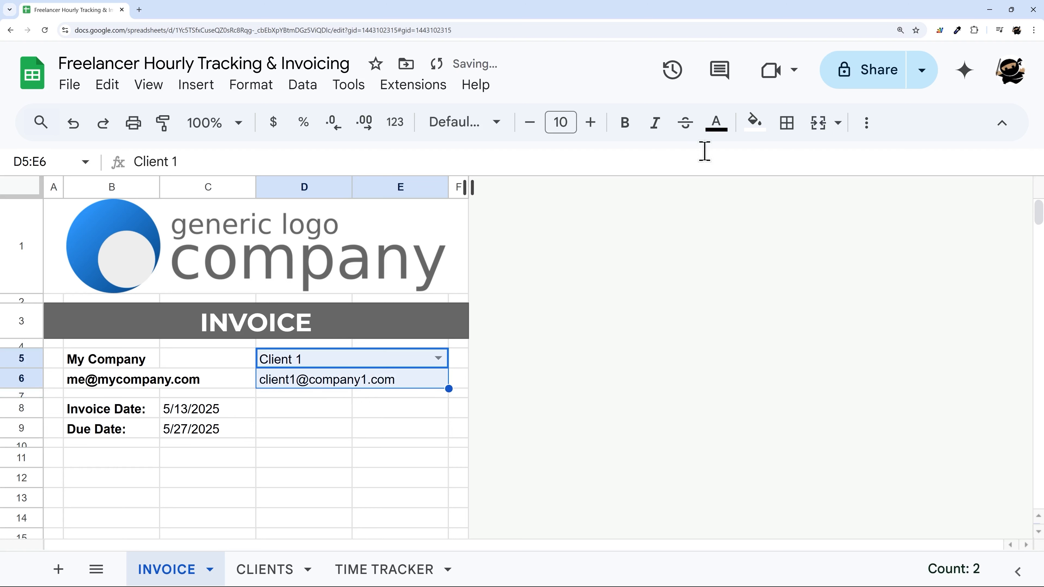
pyautogui.click(867, 125)
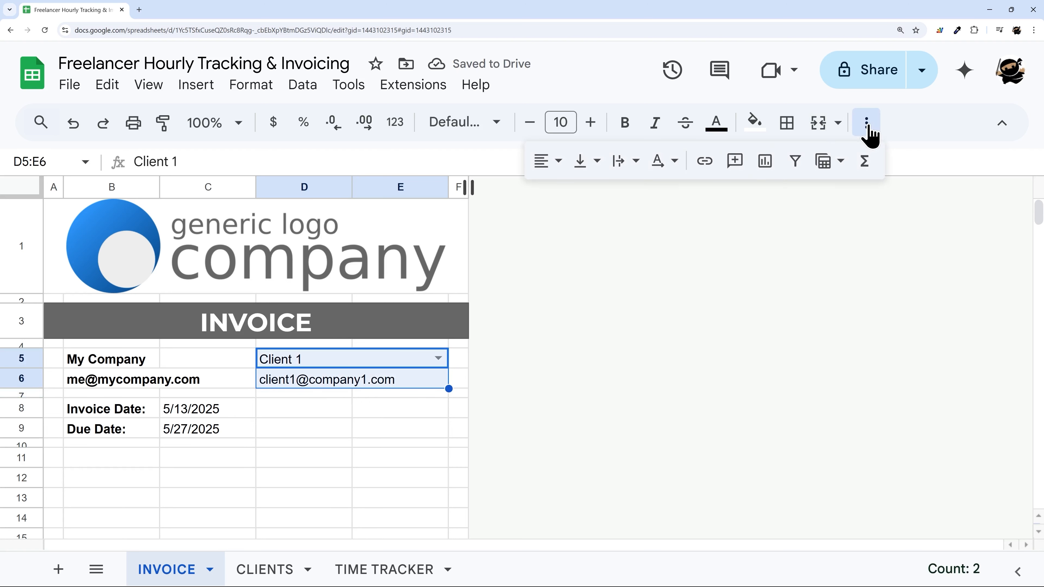
pyautogui.click(545, 165)
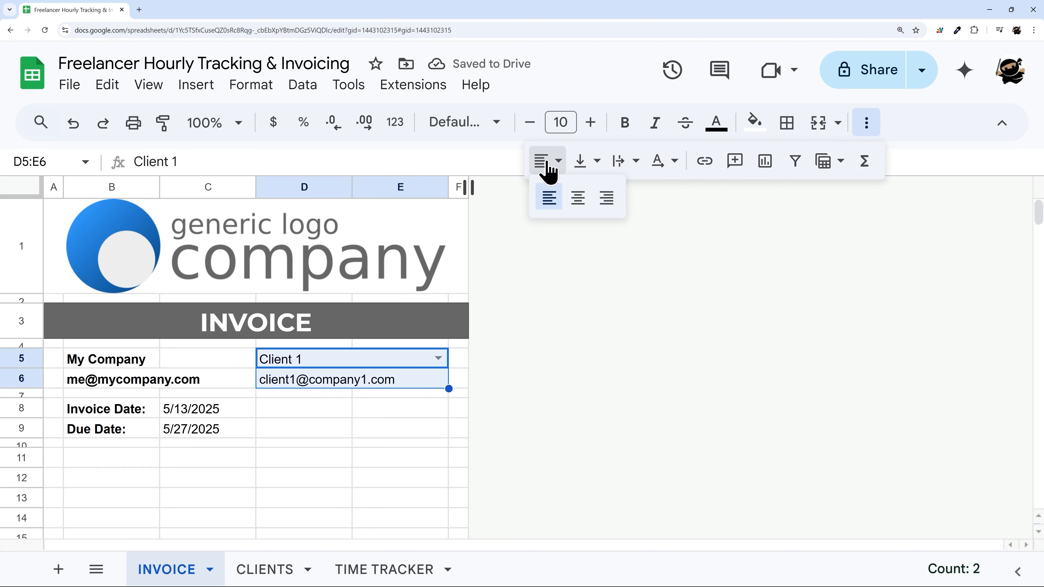
pyautogui.click(606, 199)
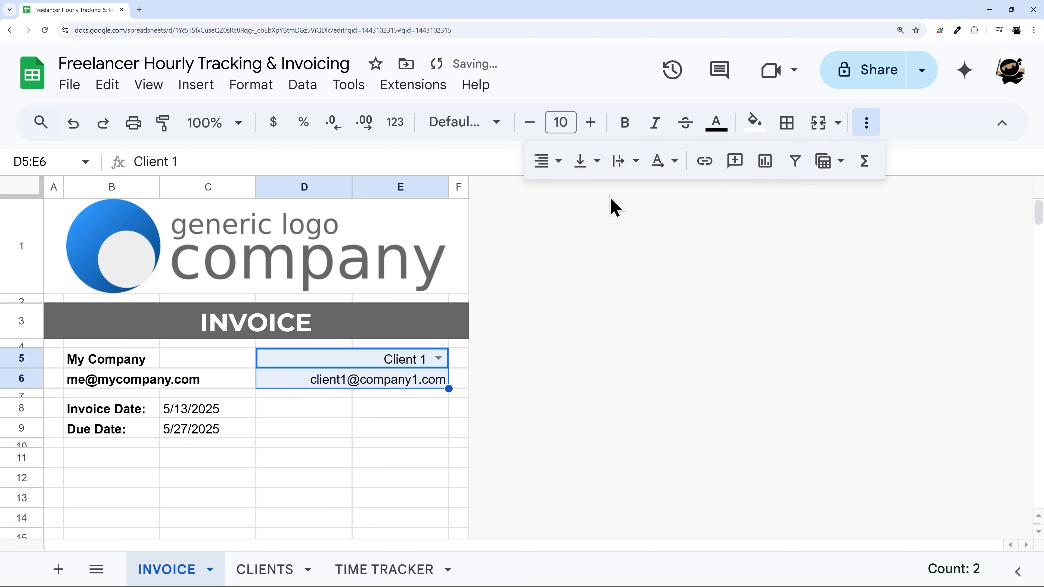
pyautogui.click(624, 123)
pyautogui.click(680, 413)
pyautogui.click(767, 239)
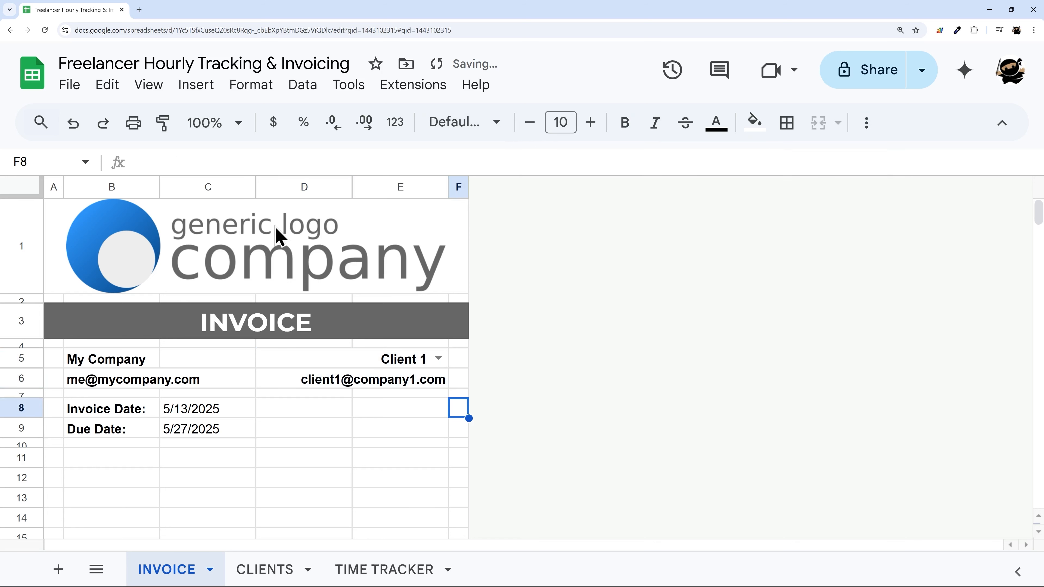
# Step: Enter the line-item headers DATE, DESCRIPTION, HOURS and AMOUNT in cells B11:E11
pyautogui.scroll(-2, 247, 222)
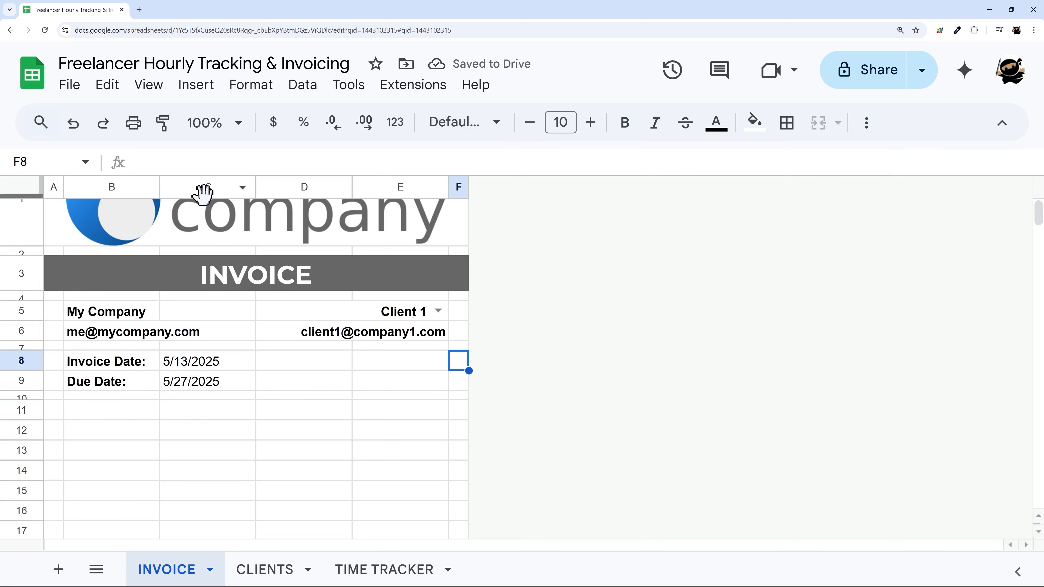
pyautogui.click(136, 363)
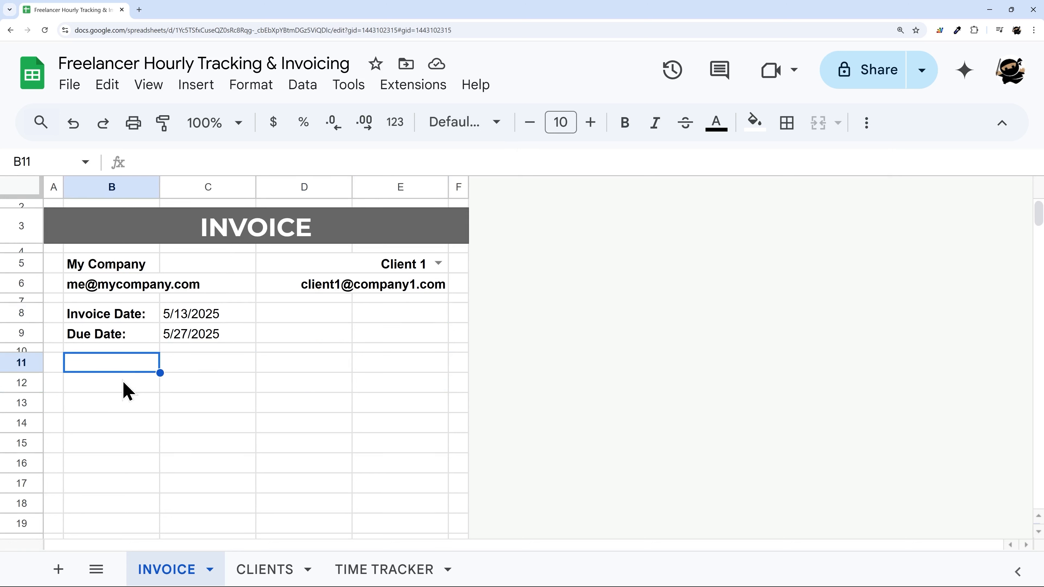
pyautogui.write('DATE')
pyautogui.press('Tab')
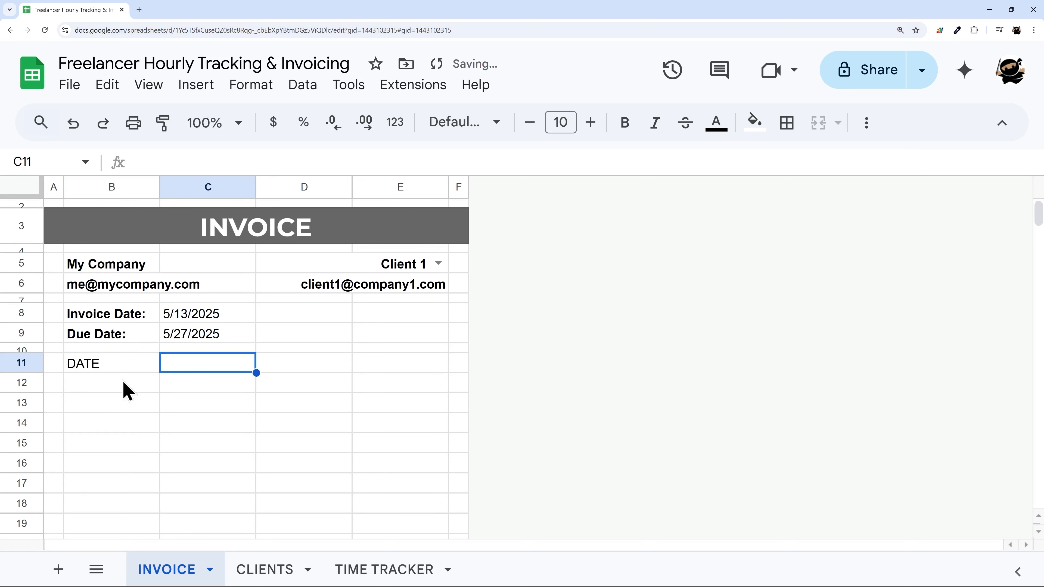
pyautogui.write('DESCRIPTION')
pyautogui.press('Tab')
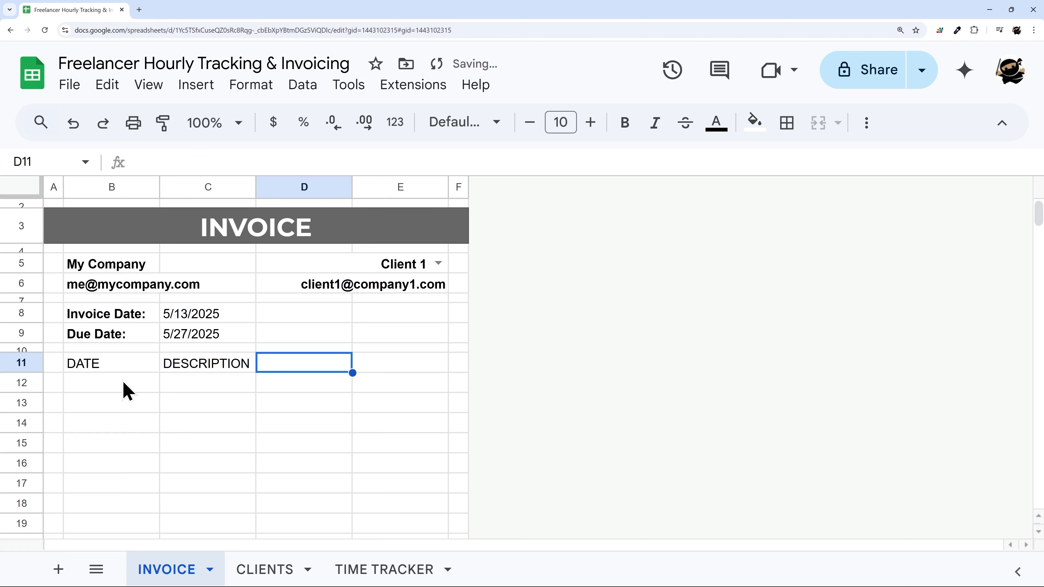
pyautogui.write('HOURS')
pyautogui.press('Tab')
pyautogui.write('AMOUNT')
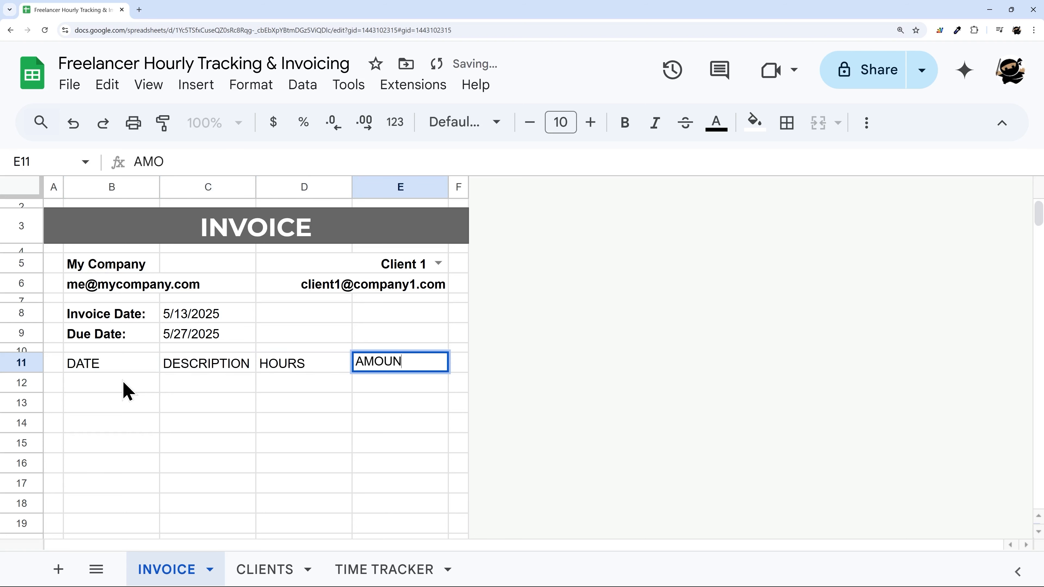
pyautogui.press('Return')
# Step: Set the width of column C to 300 pixels and check the columns on the TIME TRACKER sheet
pyautogui.rightClick(205, 188)
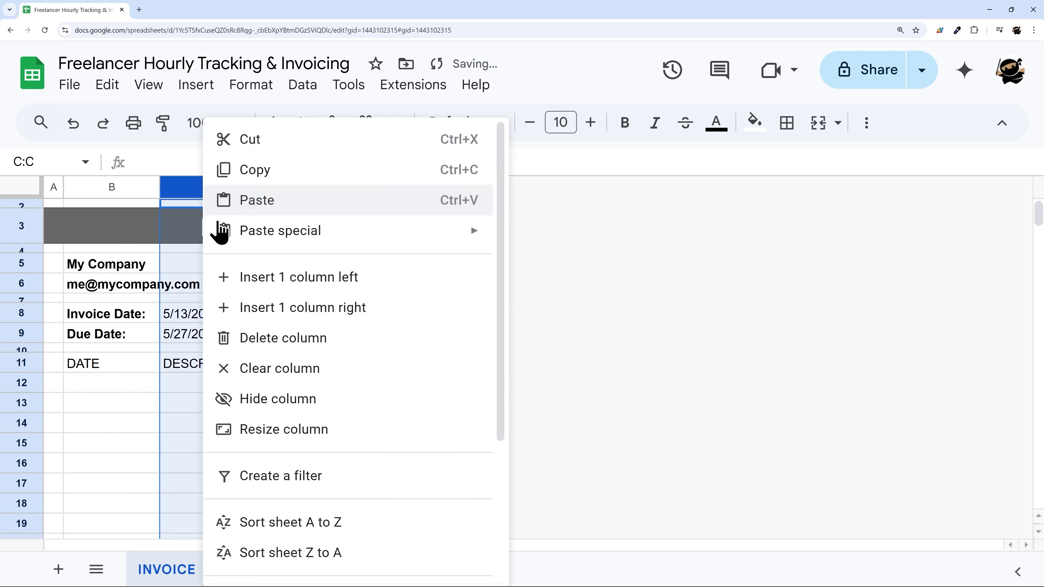
pyautogui.click(259, 430)
pyautogui.write('300')
pyautogui.press('Return')
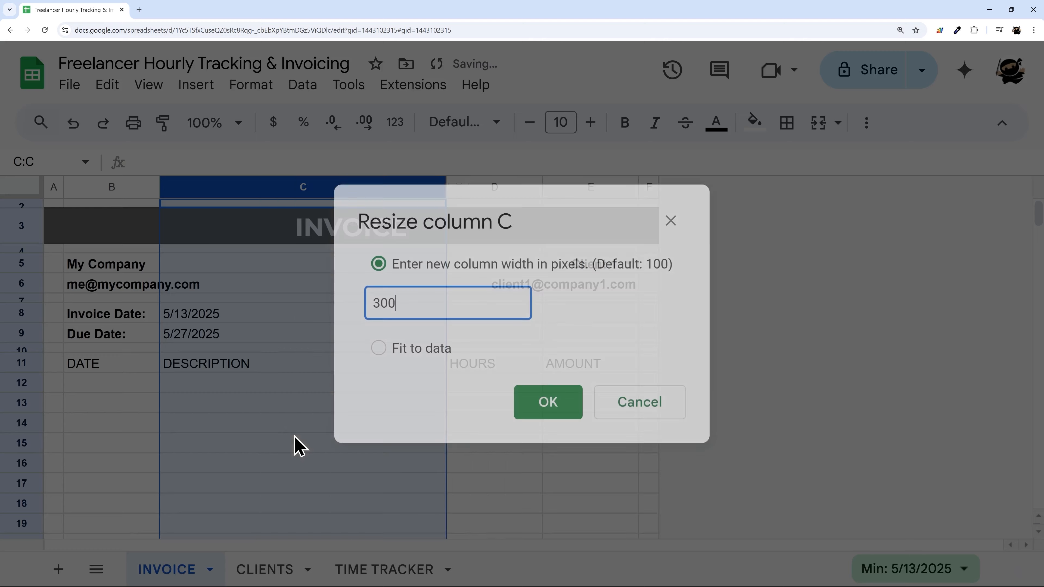
pyautogui.click(396, 575)
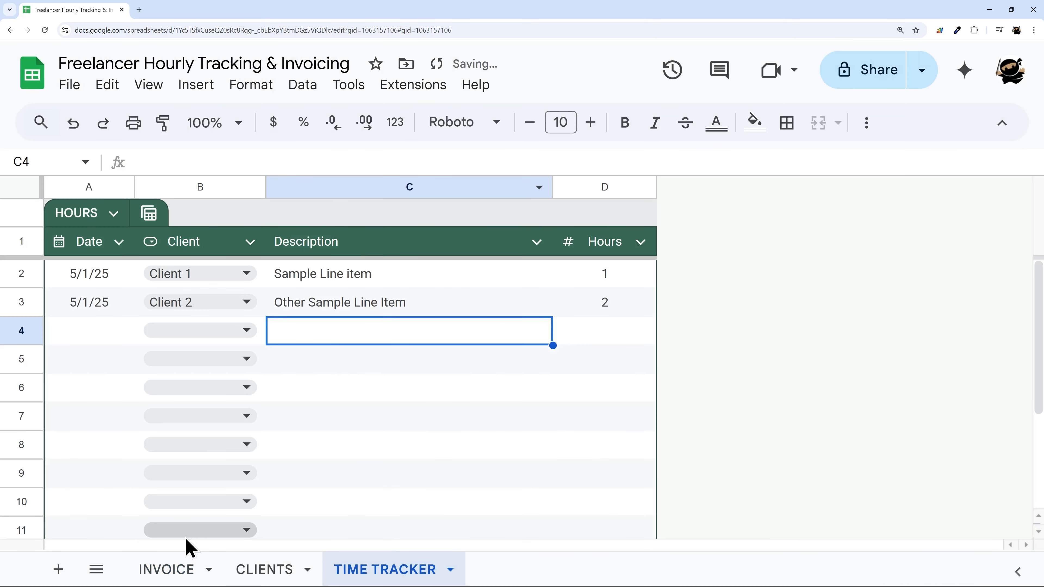
pyautogui.click(181, 569)
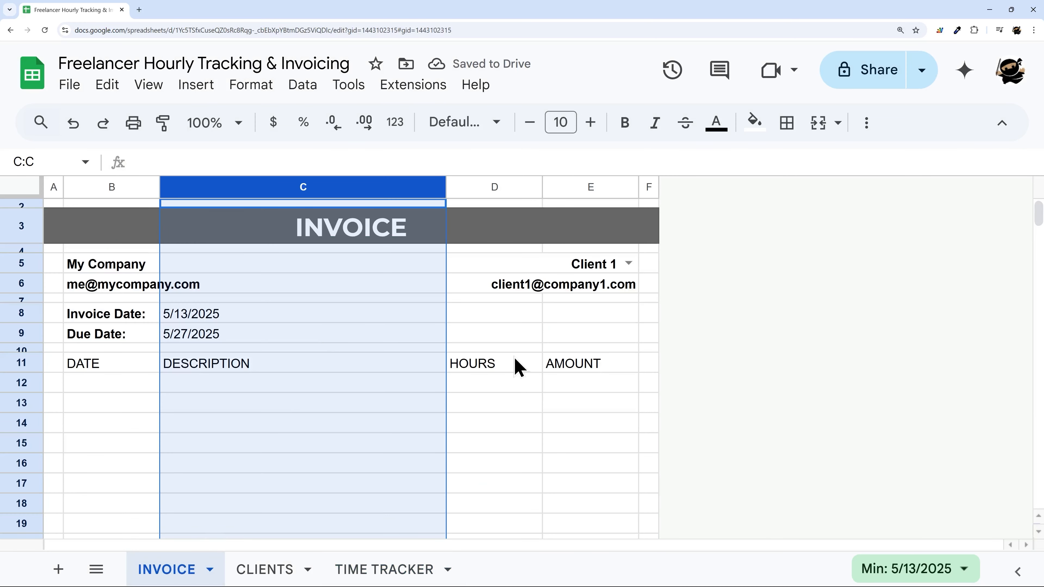
# Step: Give the header cells B11:E11 a light gray fill and bold Montserrat text
pyautogui.moveTo(144, 366); pyautogui.dragTo(603, 373)
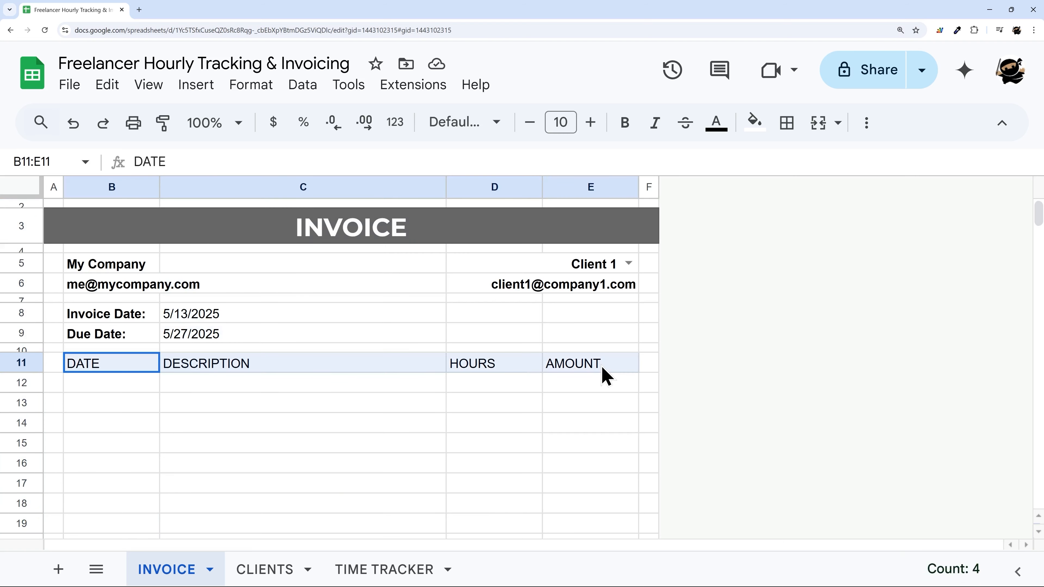
pyautogui.click(755, 124)
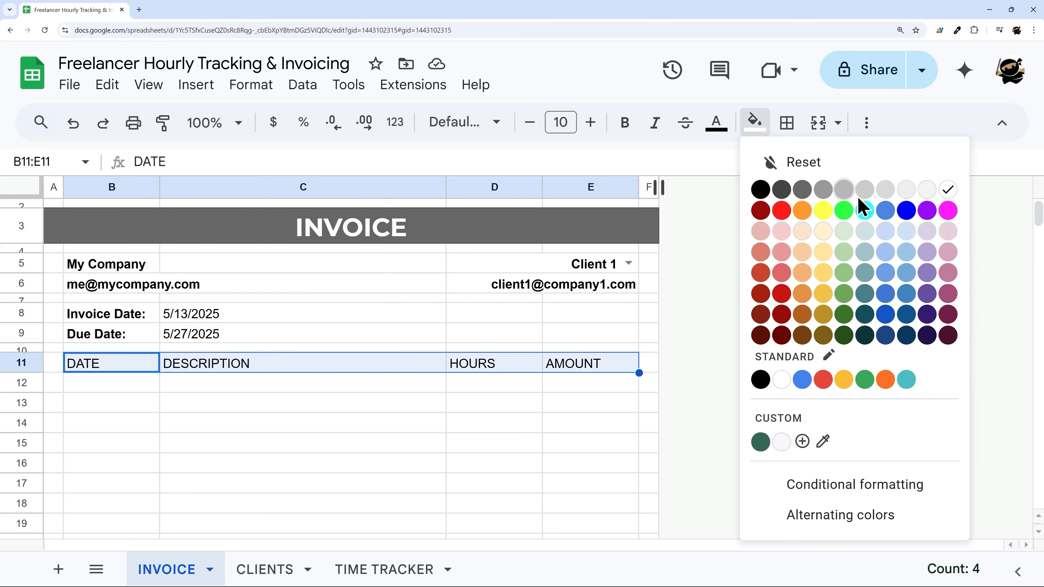
pyautogui.click(883, 191)
pyautogui.click(625, 123)
pyautogui.click(459, 123)
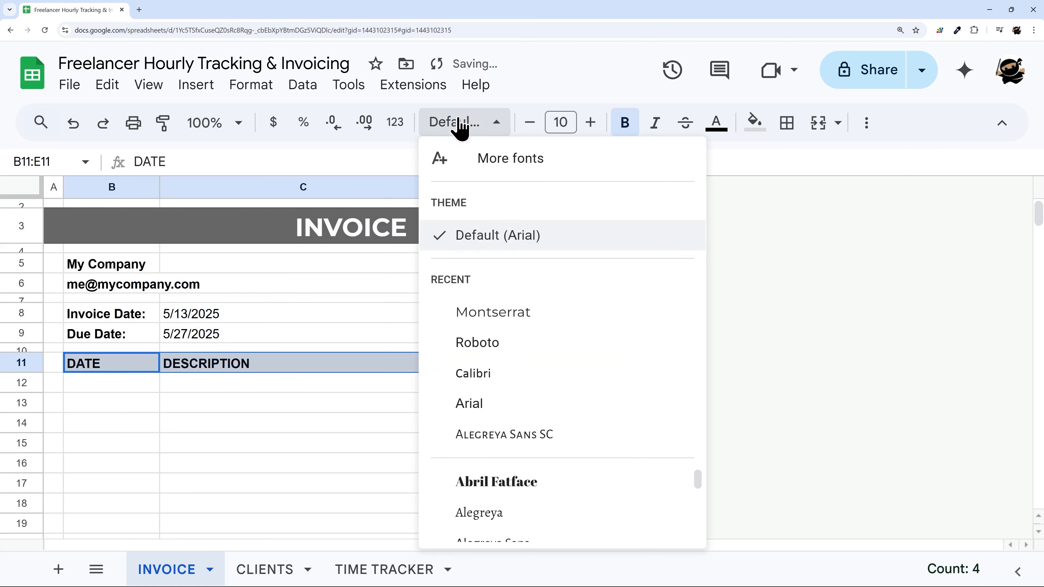
pyautogui.click(492, 327)
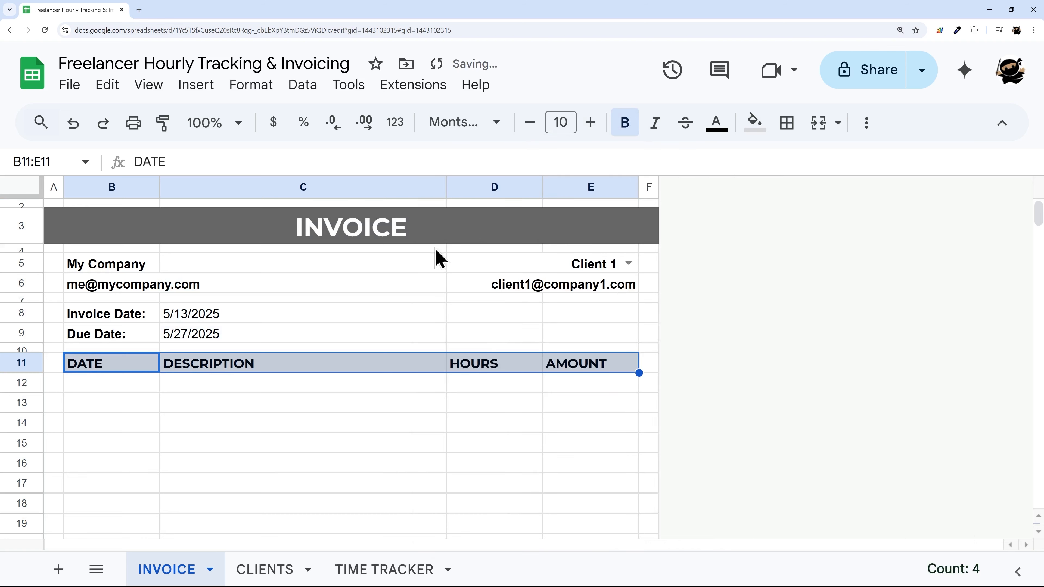
# Step: Center the header text in B11:E11 horizontally
pyautogui.click(866, 122)
pyautogui.click(547, 161)
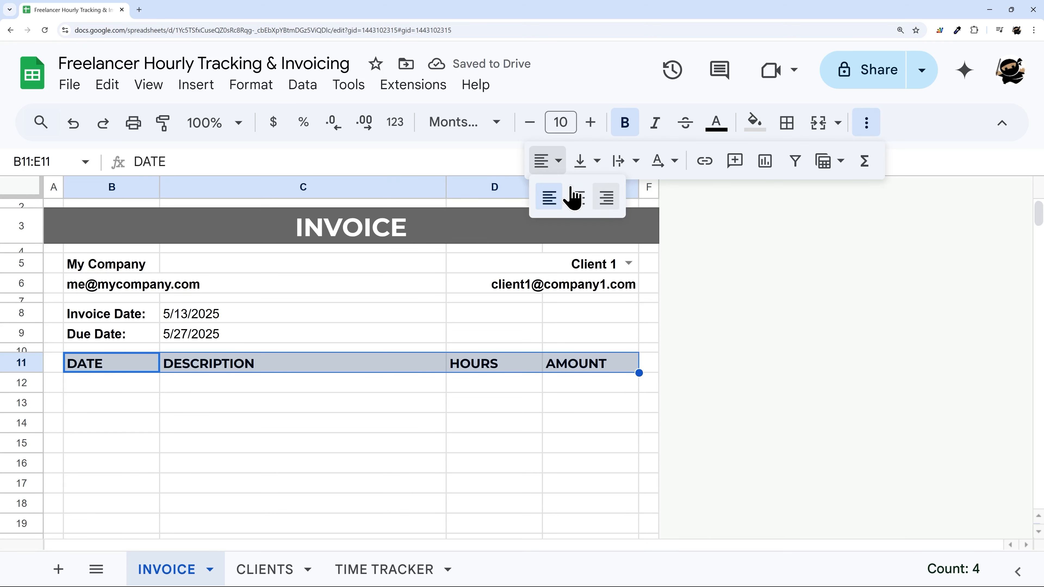
pyautogui.click(570, 197)
pyautogui.click(866, 128)
pyautogui.click(649, 333)
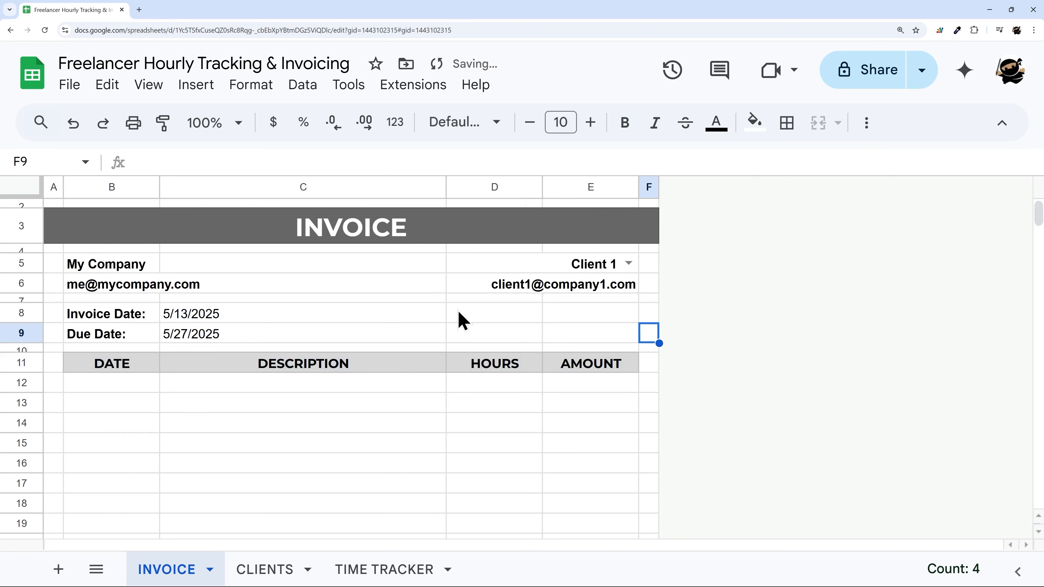
# Step: Enter a QUERY formula in cell B12 of the INVOICE sheet on the HOURS table with the query "select A"
pyautogui.click(144, 389)
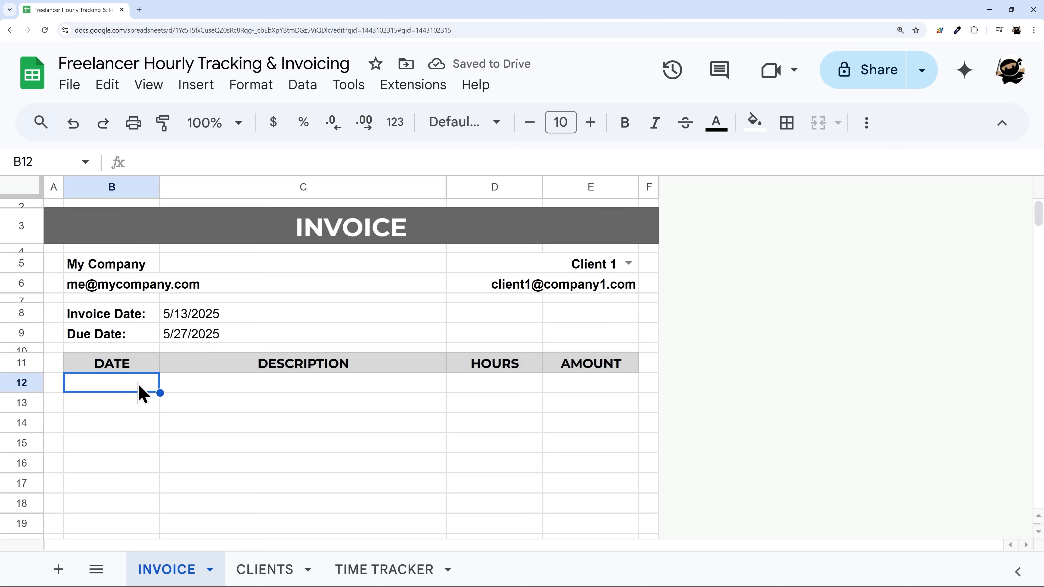
pyautogui.write('=query(')
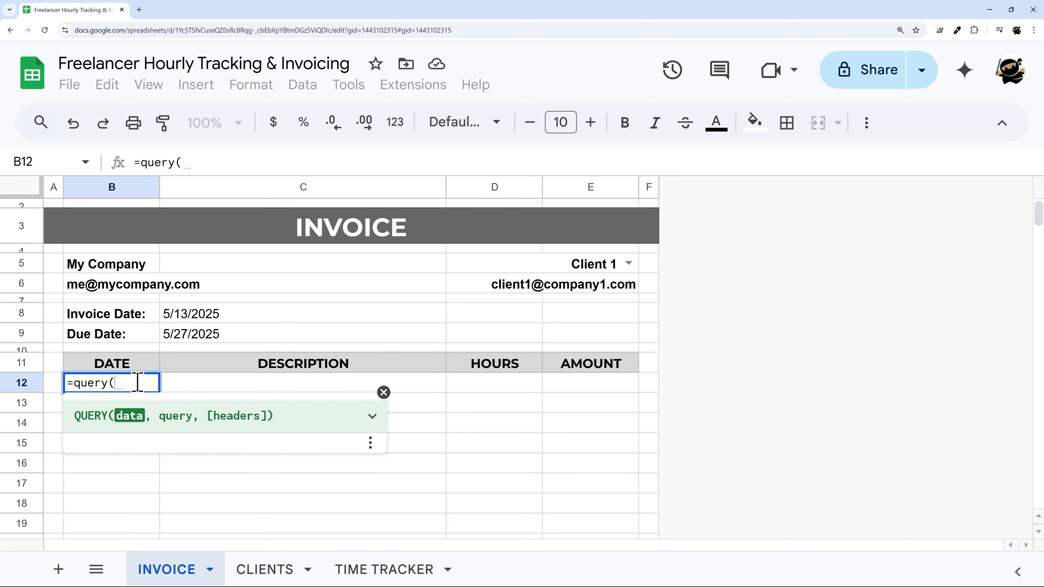
pyautogui.write('C')
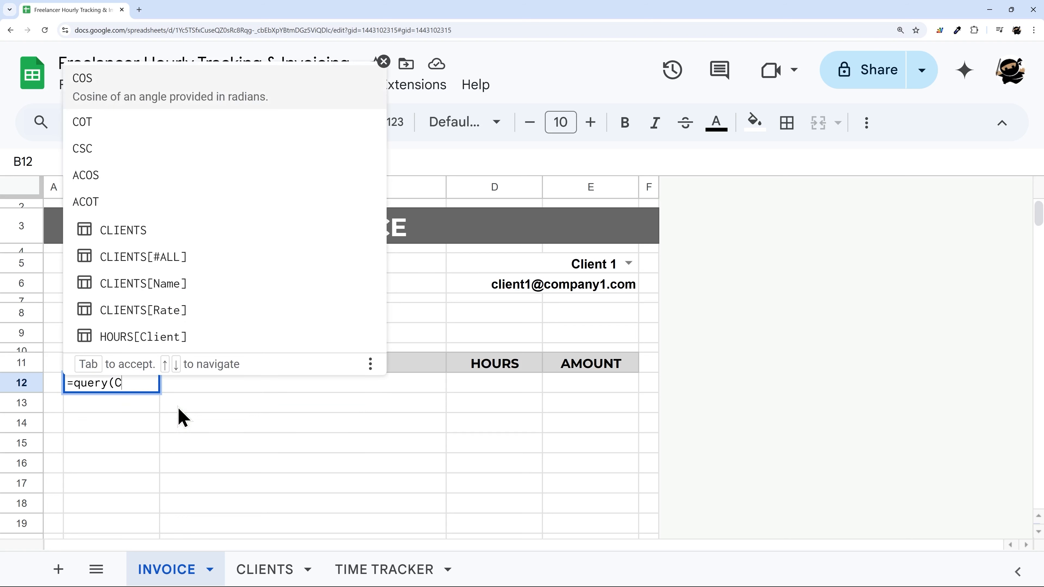
pyautogui.press('BackSpace')
pyautogui.write('T')
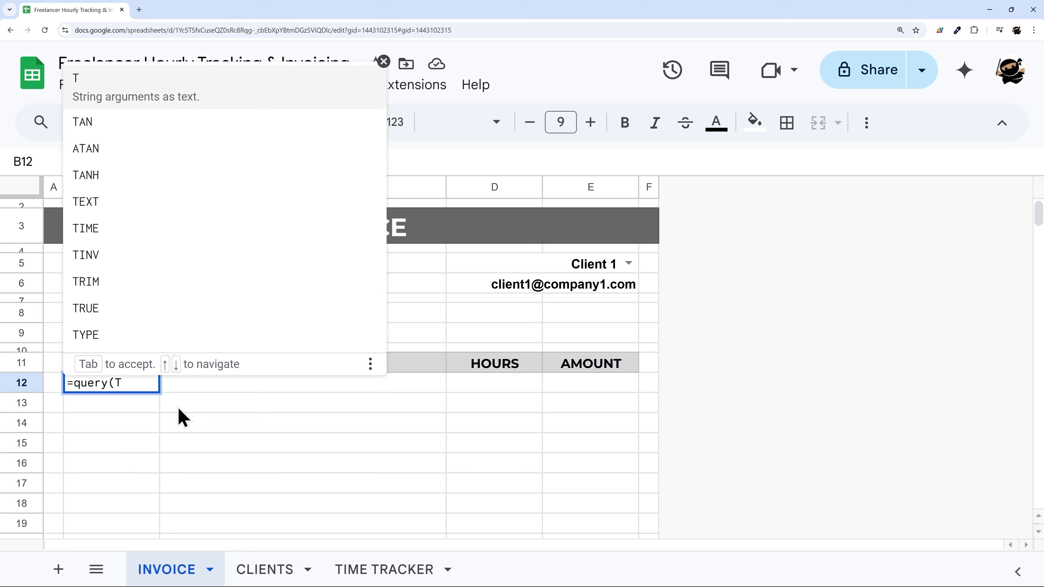
pyautogui.press('BackSpace')
pyautogui.write('Ho')
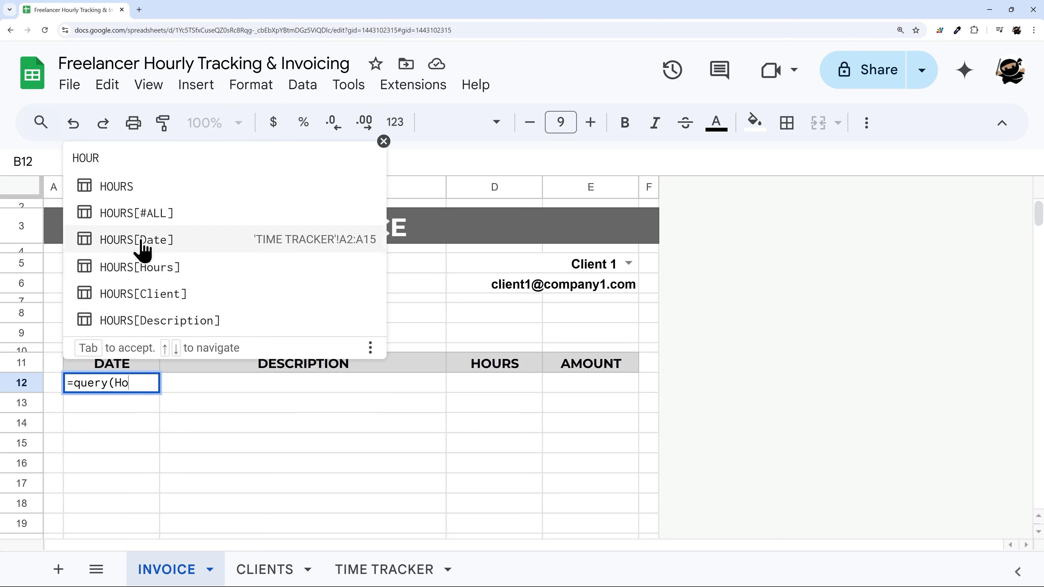
pyautogui.click(139, 188)
pyautogui.write(',')
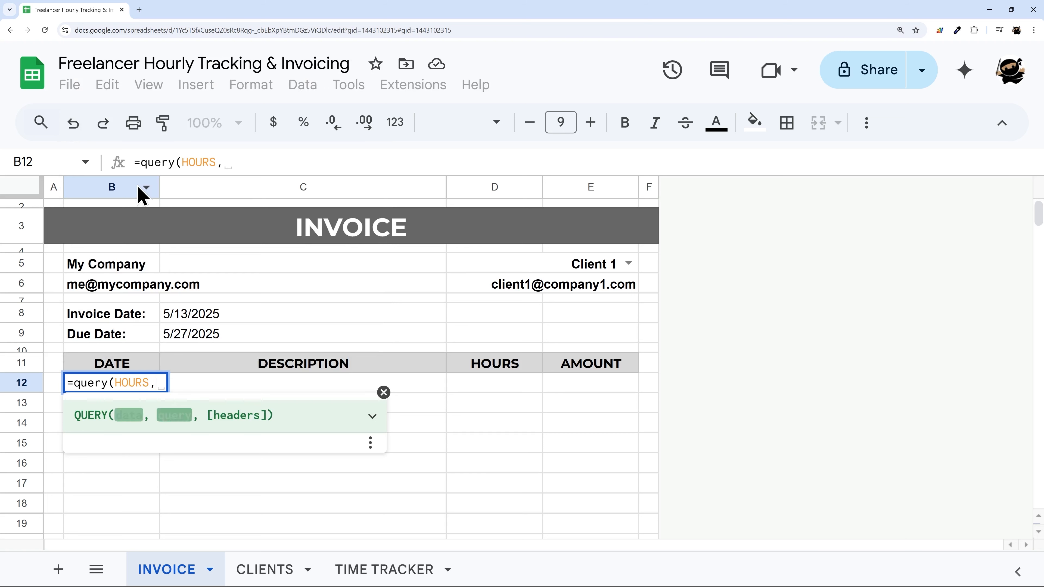
pyautogui.write('"select A')
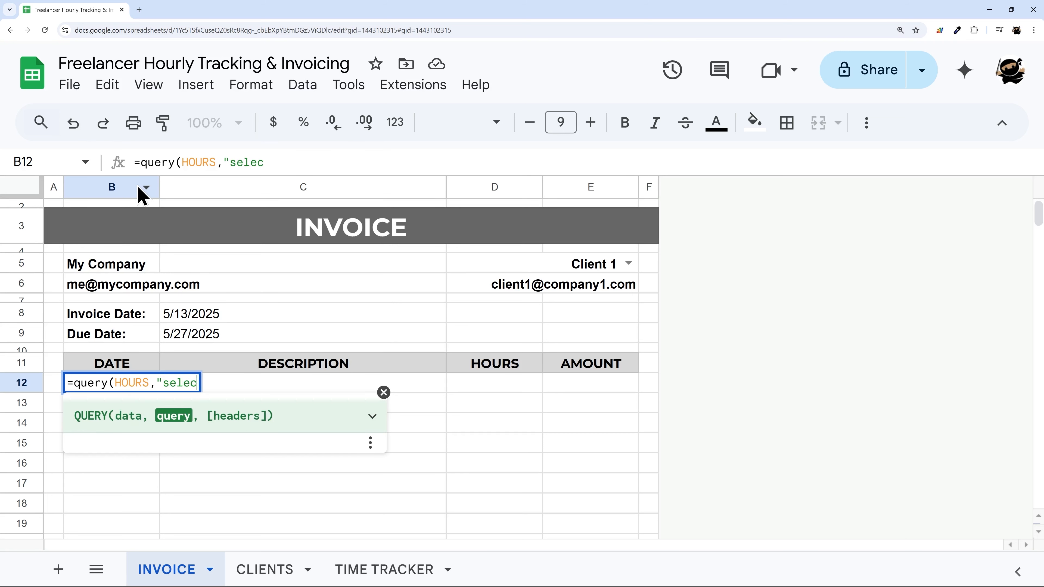
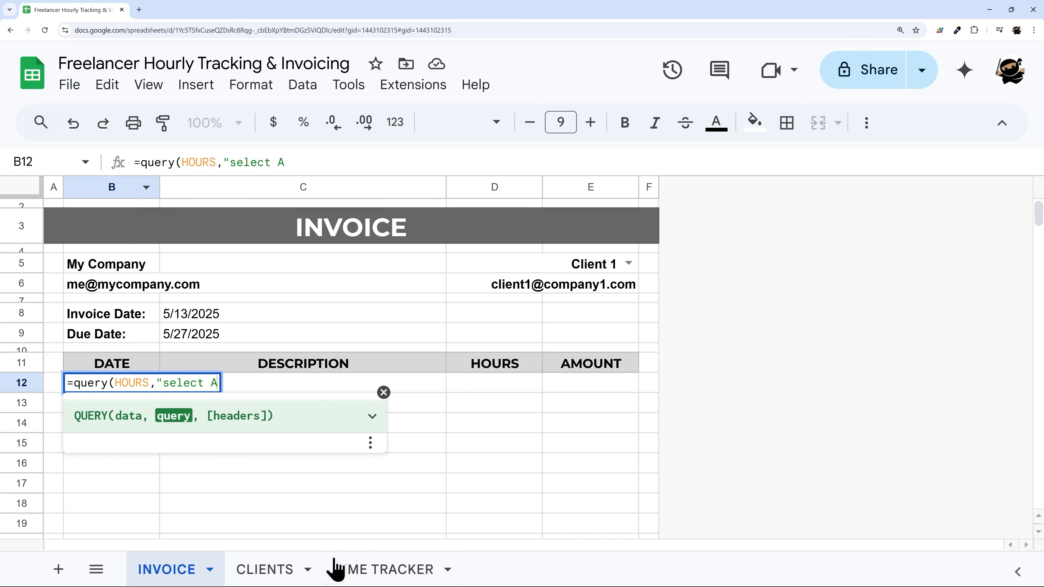
# Step: Check the TIME TRACKER column letters and extend the B12 query to "select A,C,D where B = 'Client 1'" with 0 headers
pyautogui.click(338, 569)
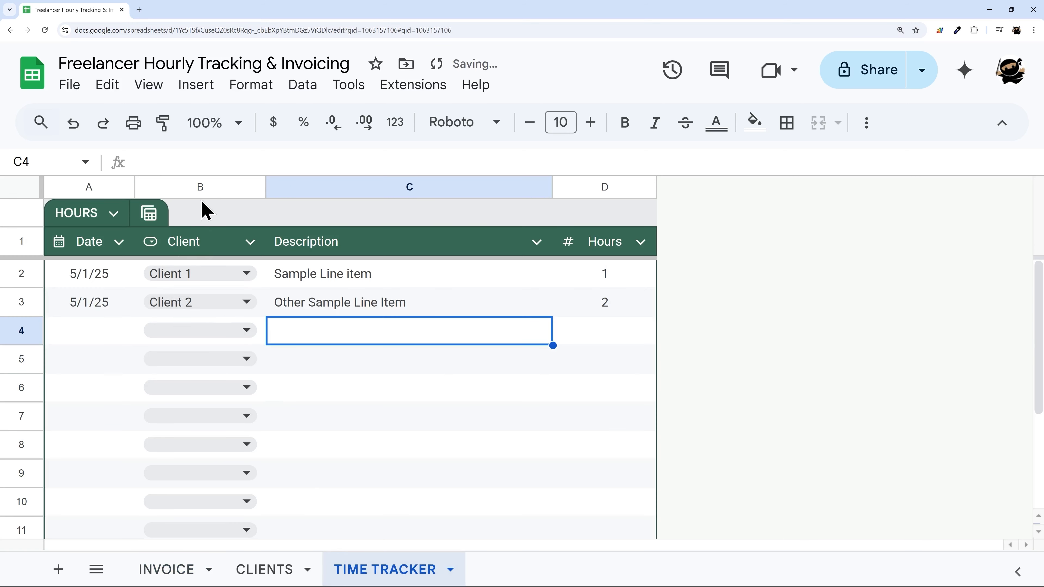
pyautogui.click(205, 187)
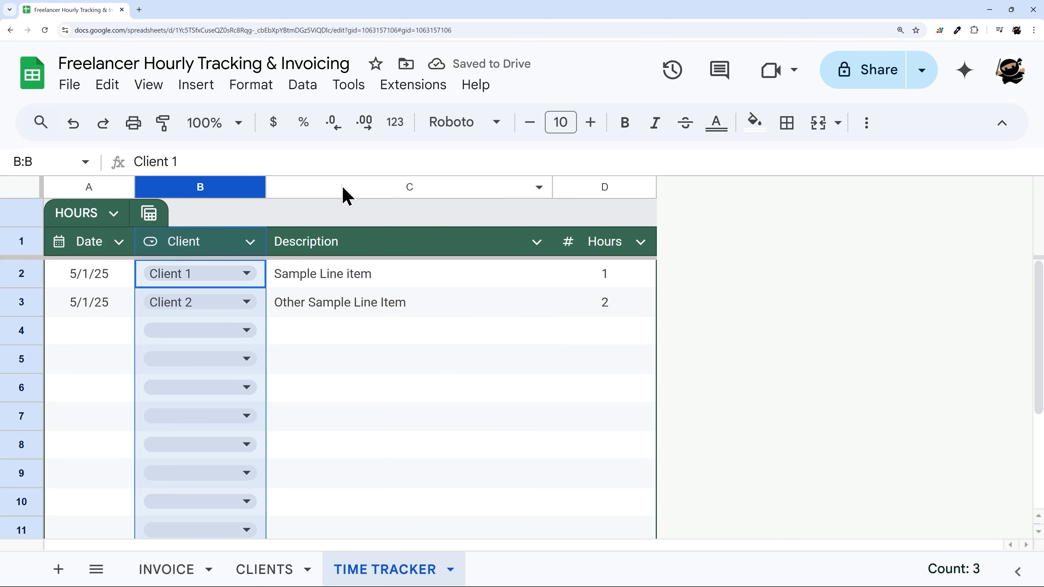
pyautogui.click(218, 568)
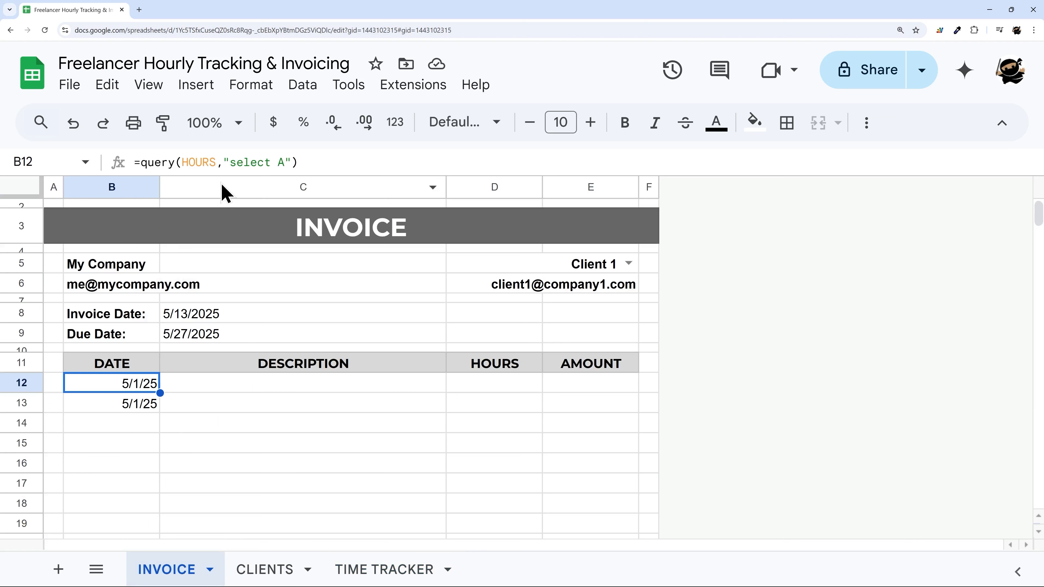
pyautogui.doubleClick(281, 160)
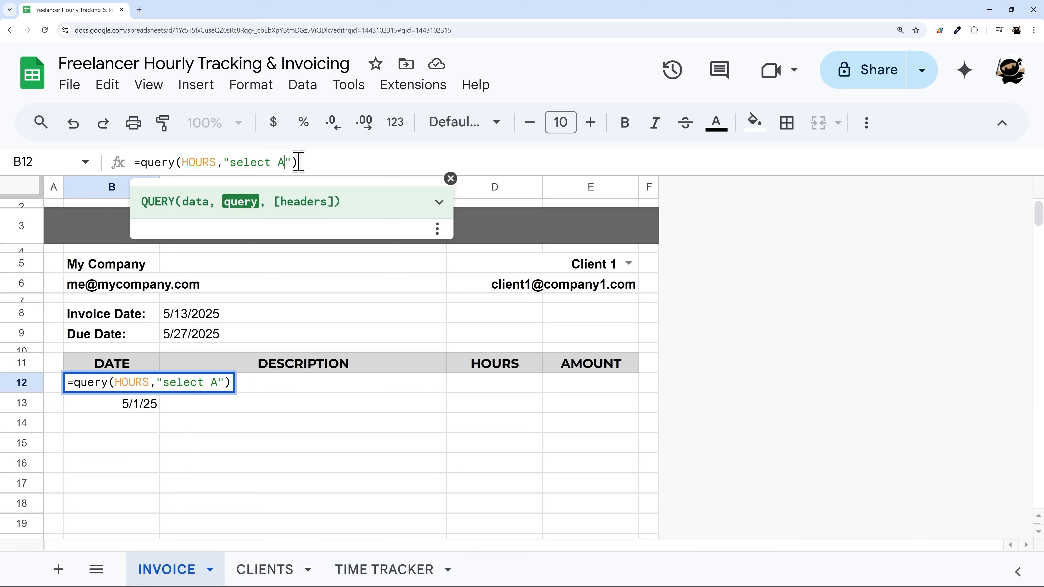
pyautogui.write(',C,D wher')
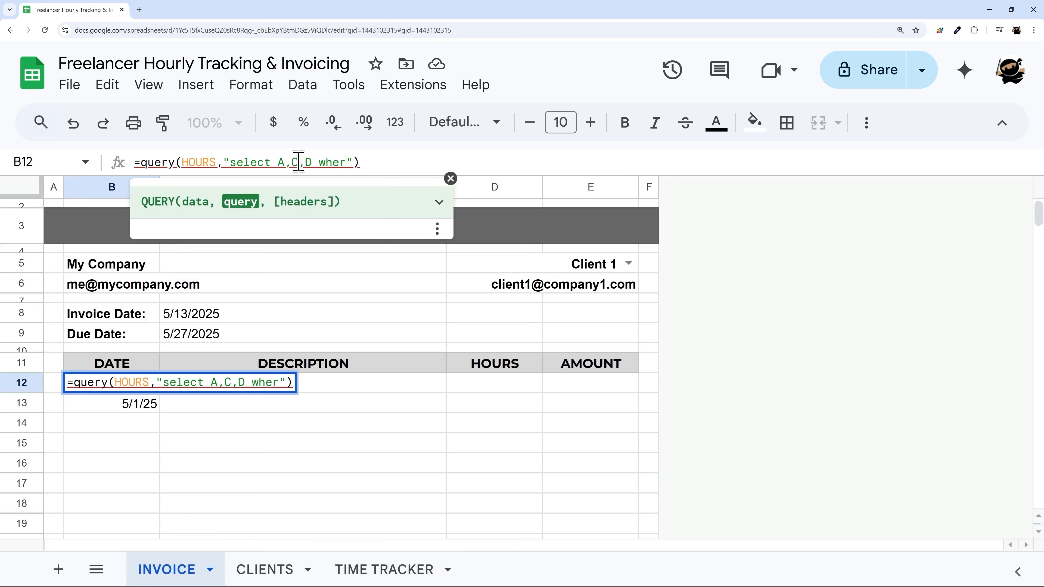
pyautogui.write('e B =')
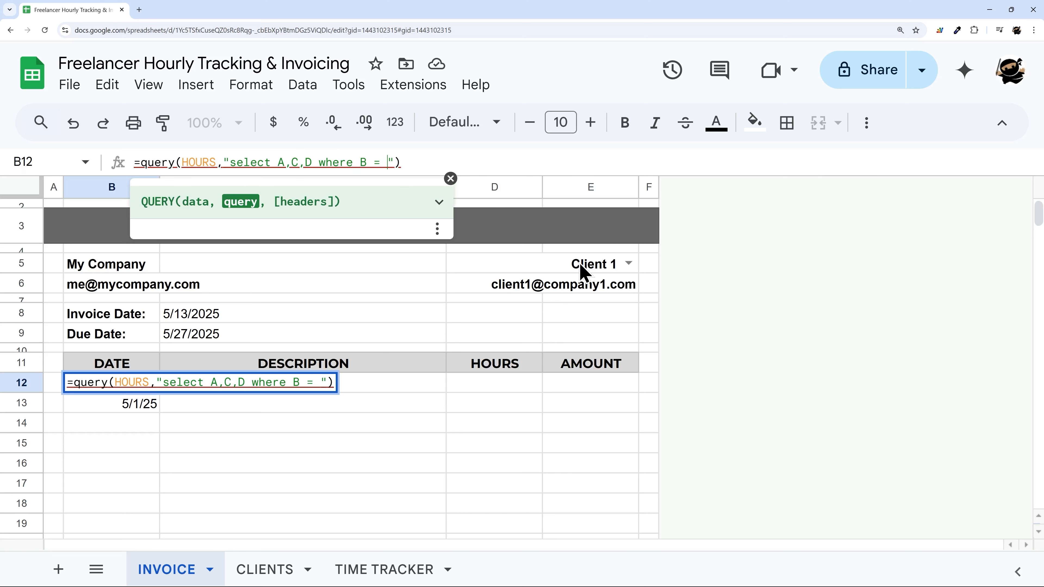
pyautogui.write(" ''")
pyautogui.write('Client 1')
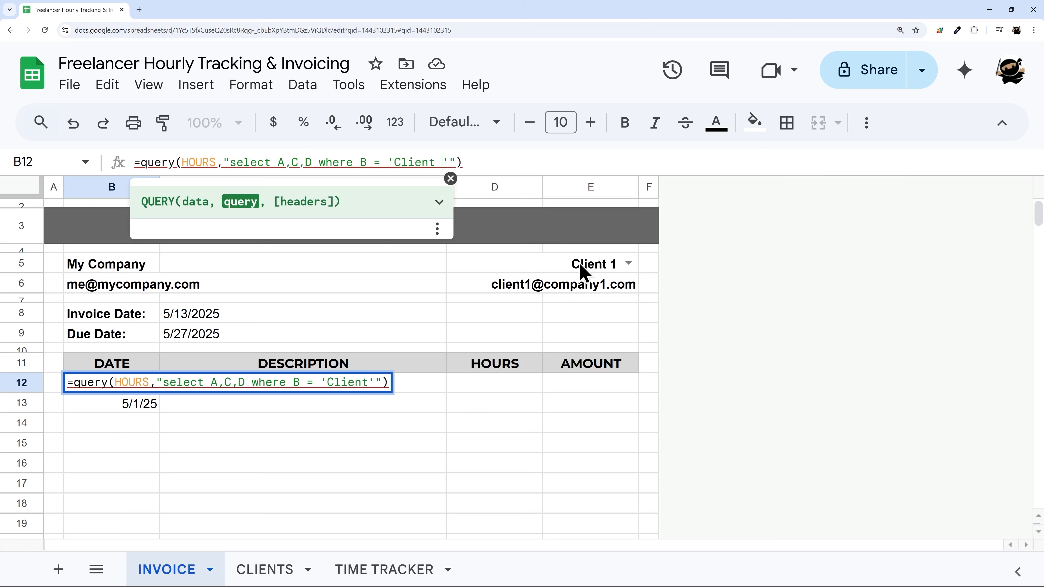
pyautogui.press('Right')
pyautogui.write(',0')
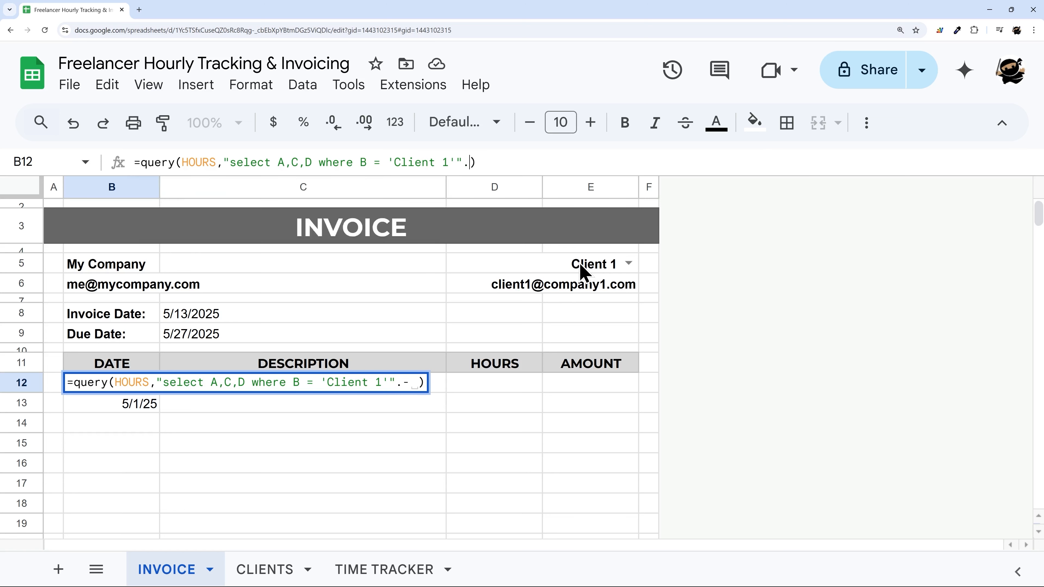
pyautogui.press('Return')
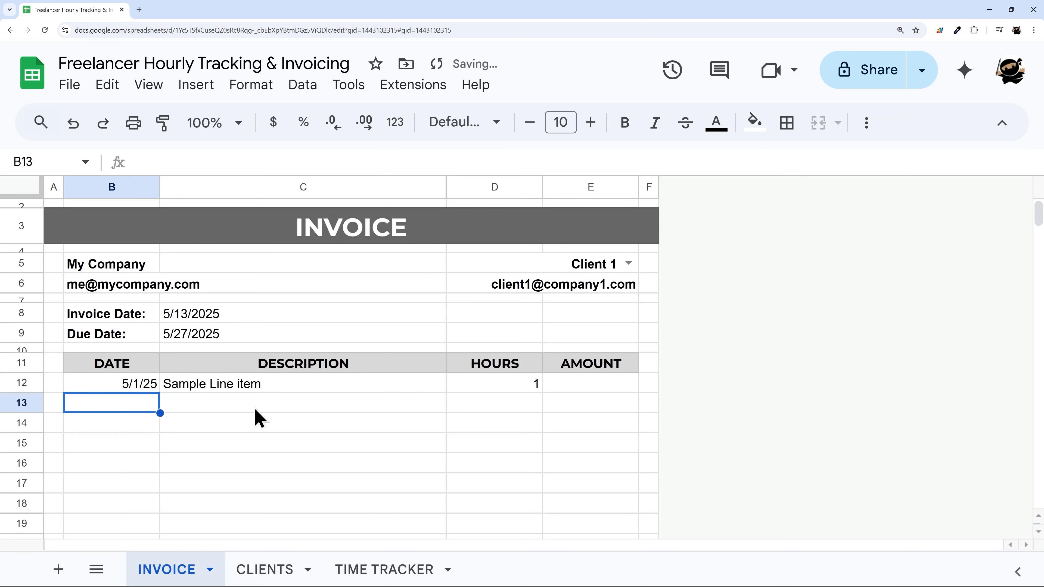
pyautogui.moveTo(120, 383); pyautogui.dragTo(575, 384)
# Step: Replace the fixed Client 1 text in the B12 query with a concatenated reference to the client cell, '"&D5&"'
pyautogui.click(150, 384)
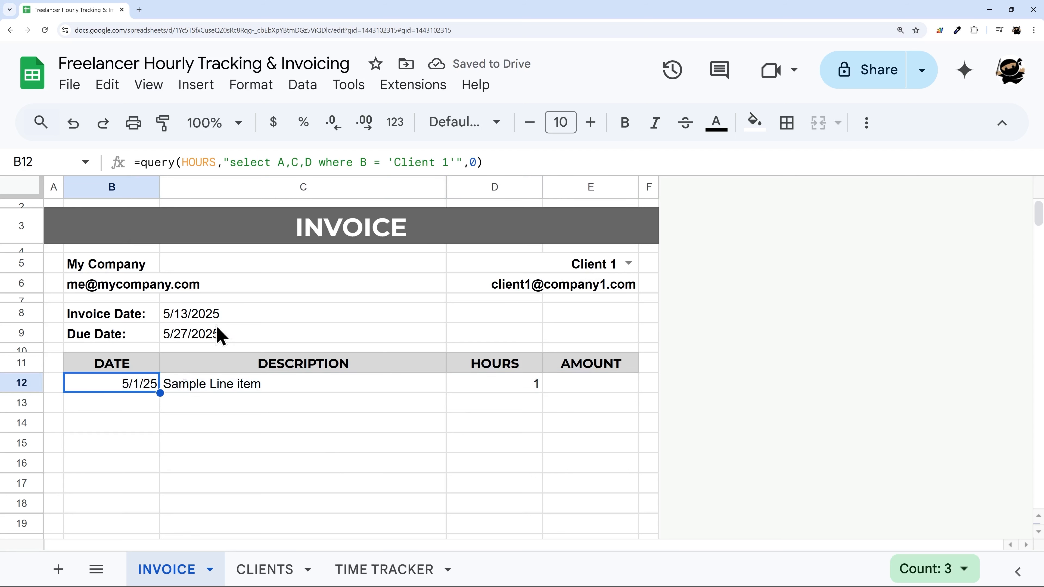
pyautogui.moveTo(393, 162); pyautogui.dragTo(446, 161)
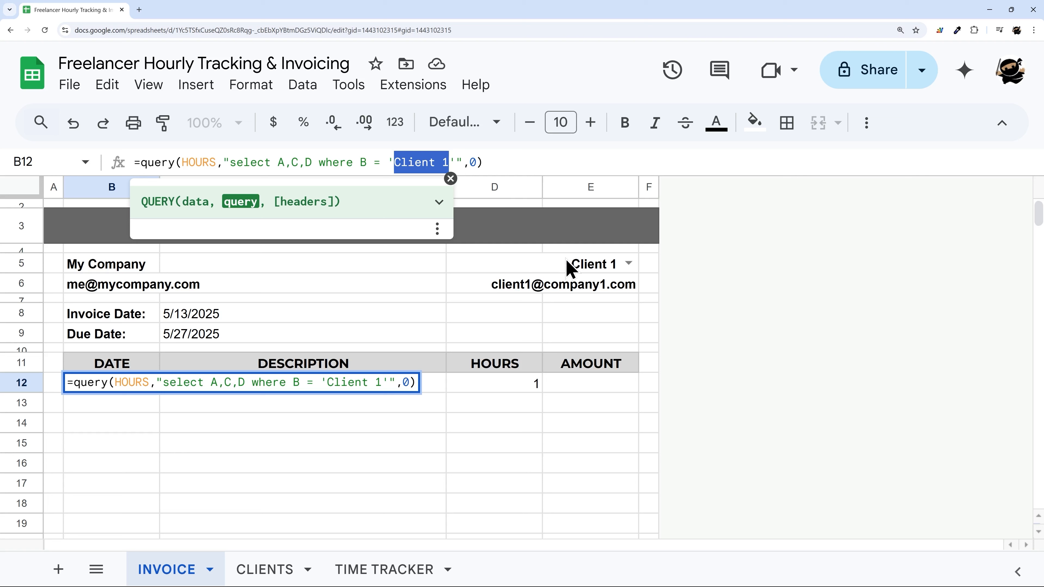
pyautogui.write('""')
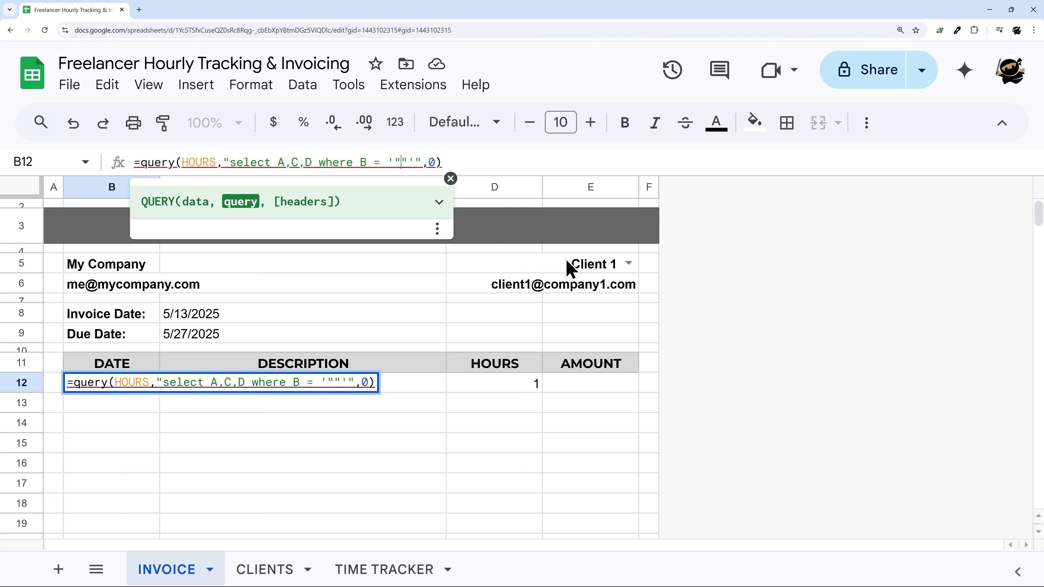
pyautogui.click(399, 161)
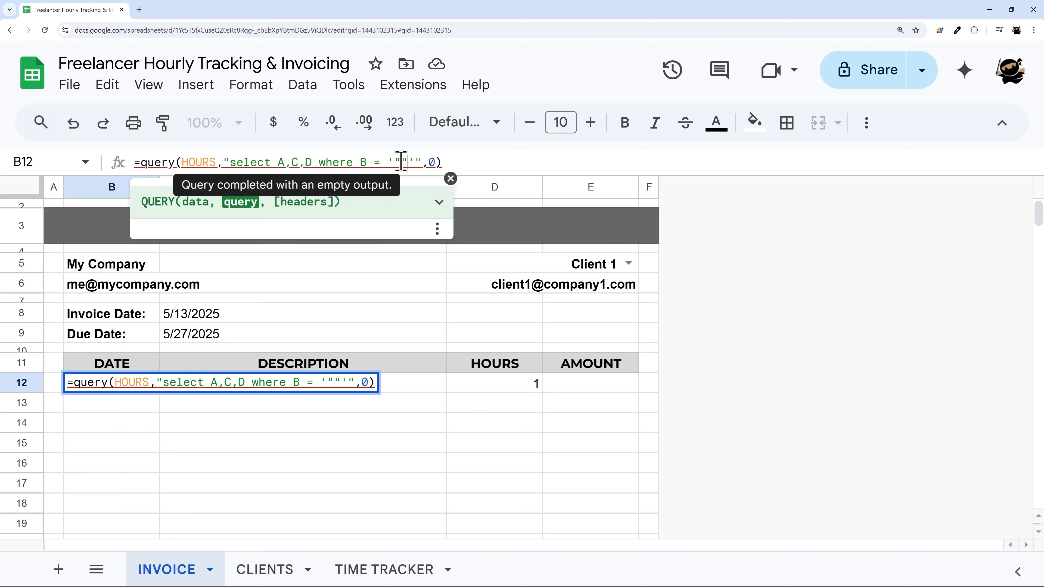
pyautogui.write('&&')
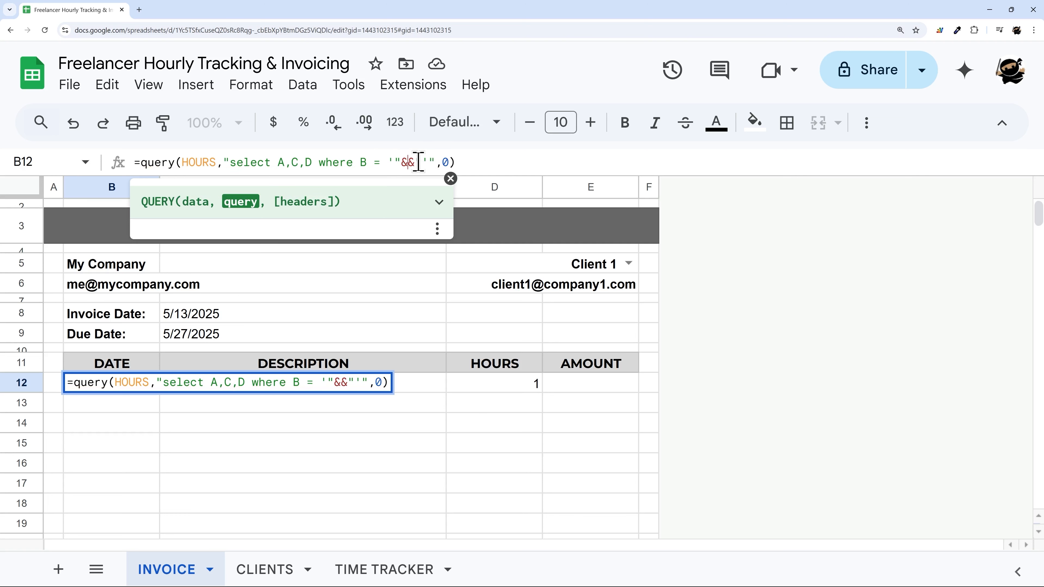
pyautogui.moveTo(401, 163); pyautogui.dragTo(420, 163)
pyautogui.click(407, 165)
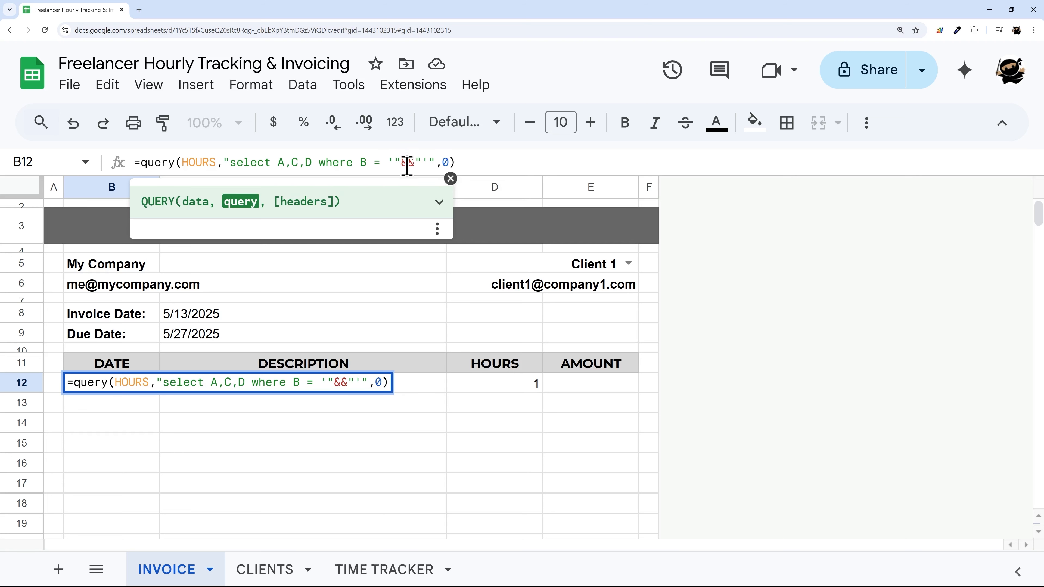
pyautogui.click(552, 265)
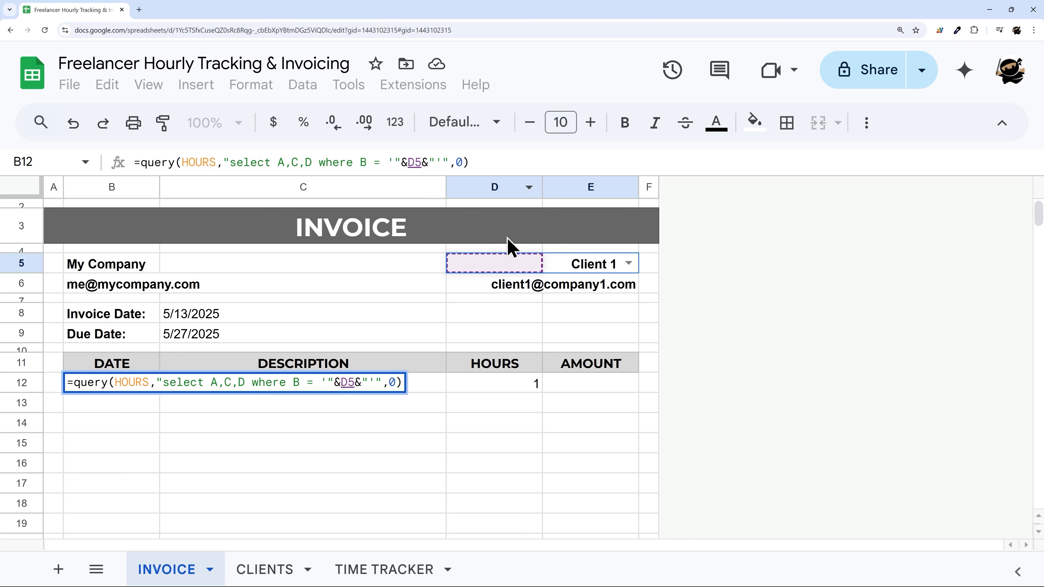
pyautogui.press('Return')
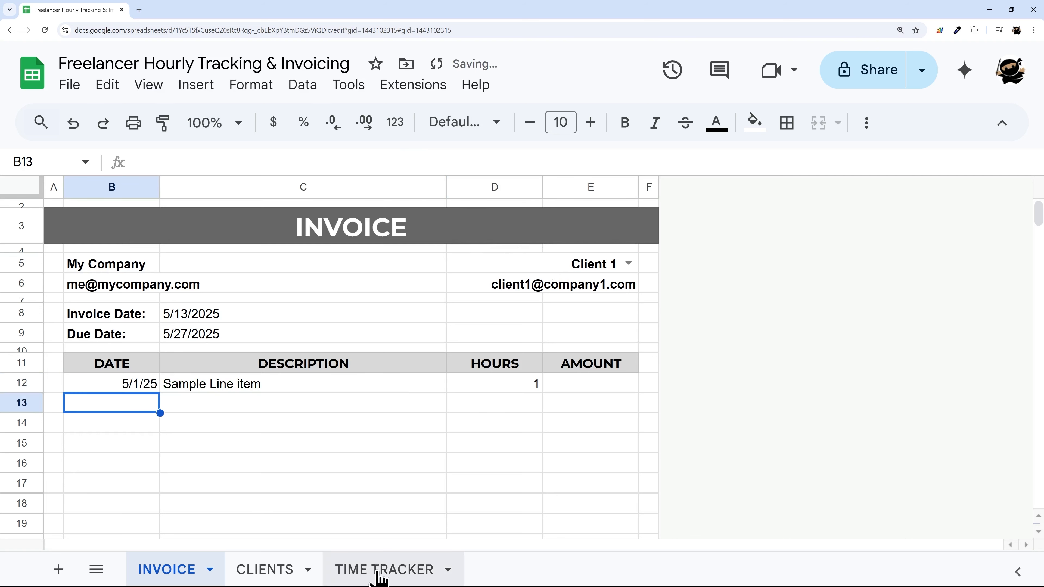
# Step: Log a 5/2/25 entry for Client 1, "A little more work", 2 hours, in TIME TRACKER row 4 and check the line items on the INVOICE sheet
pyautogui.click(348, 574)
pyautogui.click(112, 337)
pyautogui.doubleClick(112, 337)
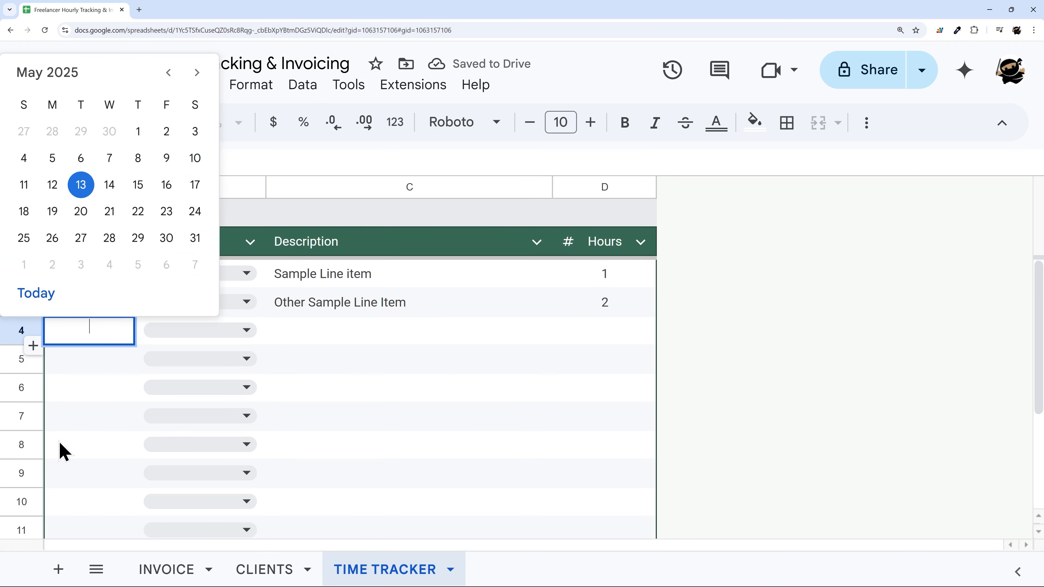
pyautogui.click(168, 131)
pyautogui.click(251, 336)
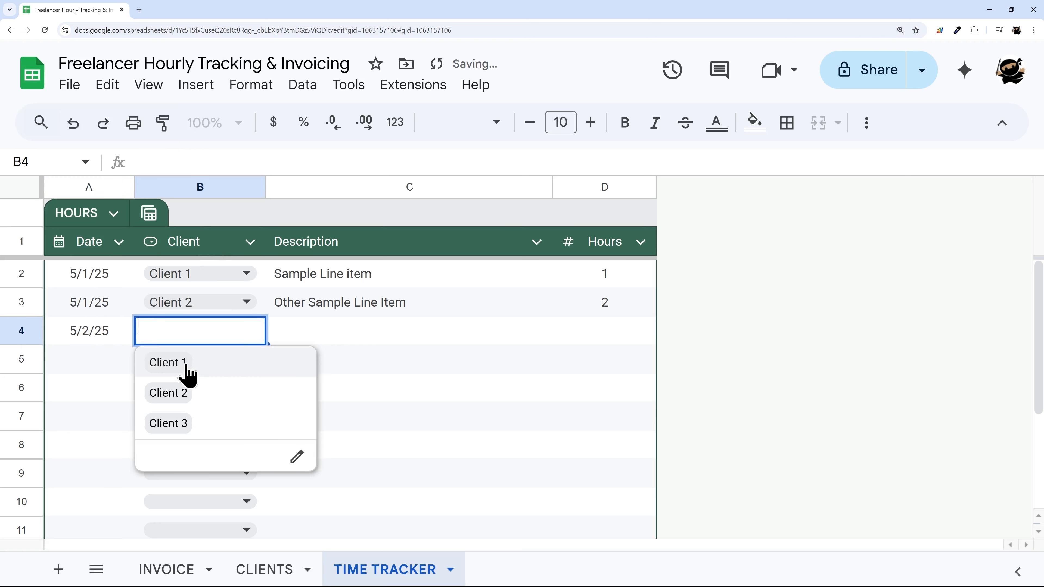
pyautogui.click(184, 372)
pyautogui.click(349, 342)
pyautogui.write('A lit')
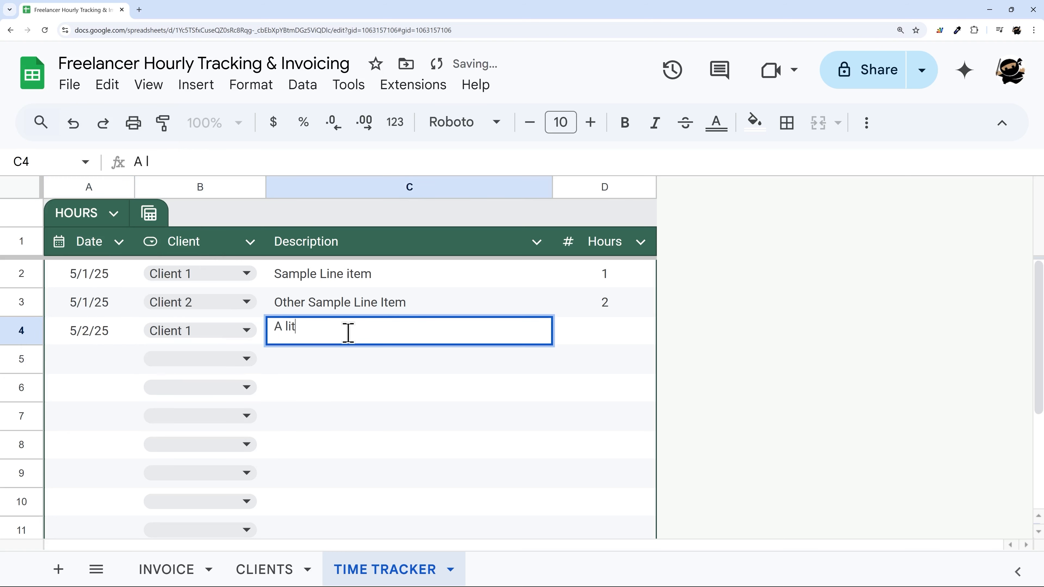
pyautogui.write('tle more work')
pyautogui.press('Return')
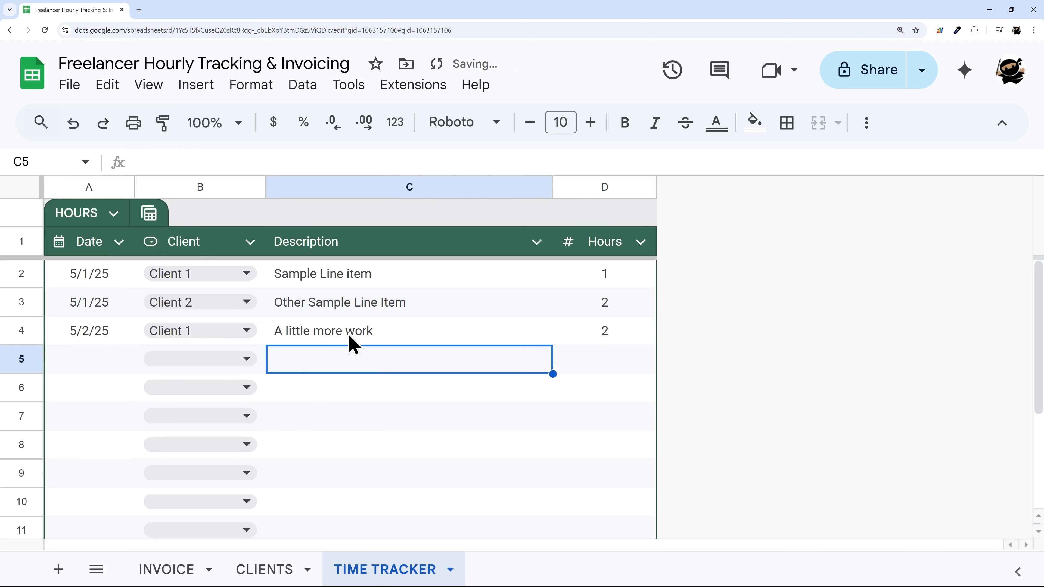
pyautogui.click(159, 575)
pyautogui.scroll(-1, 438, 407)
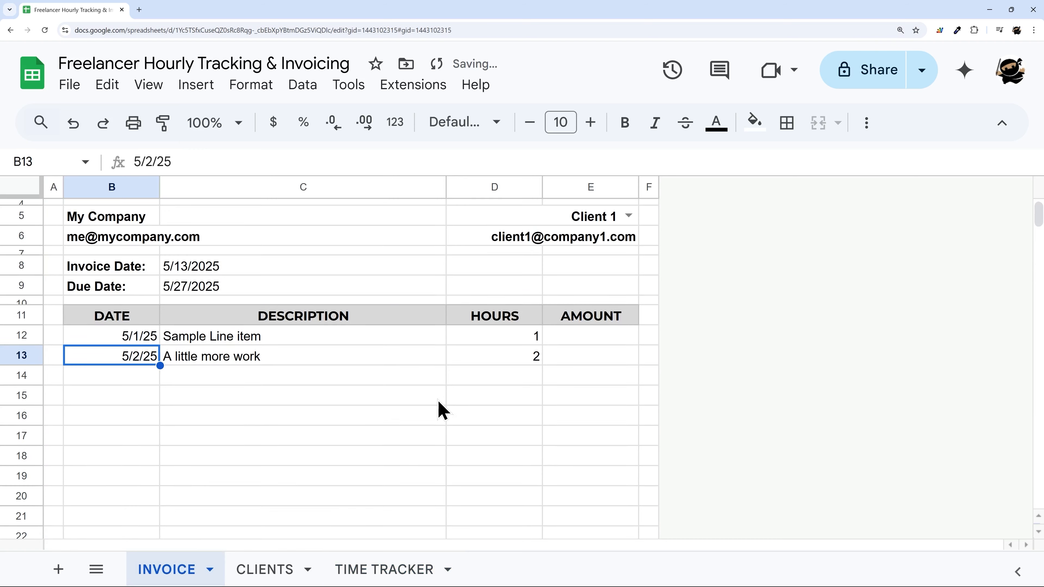
# Step: Test the invoice's client selector by switching it to Client 2, and set it back to Client 1
pyautogui.scroll(1, 498, 341)
pyautogui.click(628, 263)
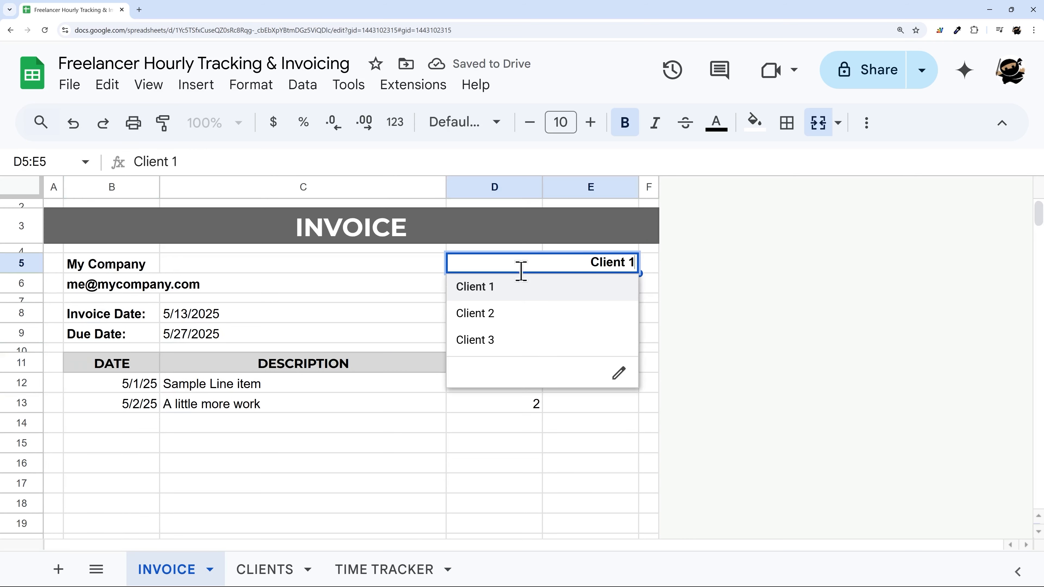
pyautogui.click(508, 315)
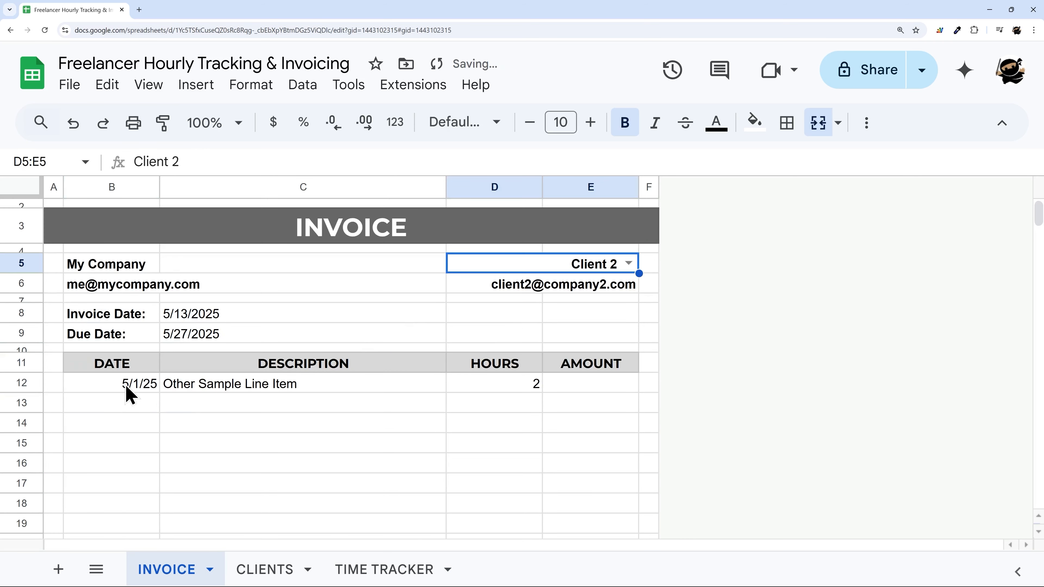
pyautogui.moveTo(126, 387); pyautogui.dragTo(463, 390)
pyautogui.click(629, 263)
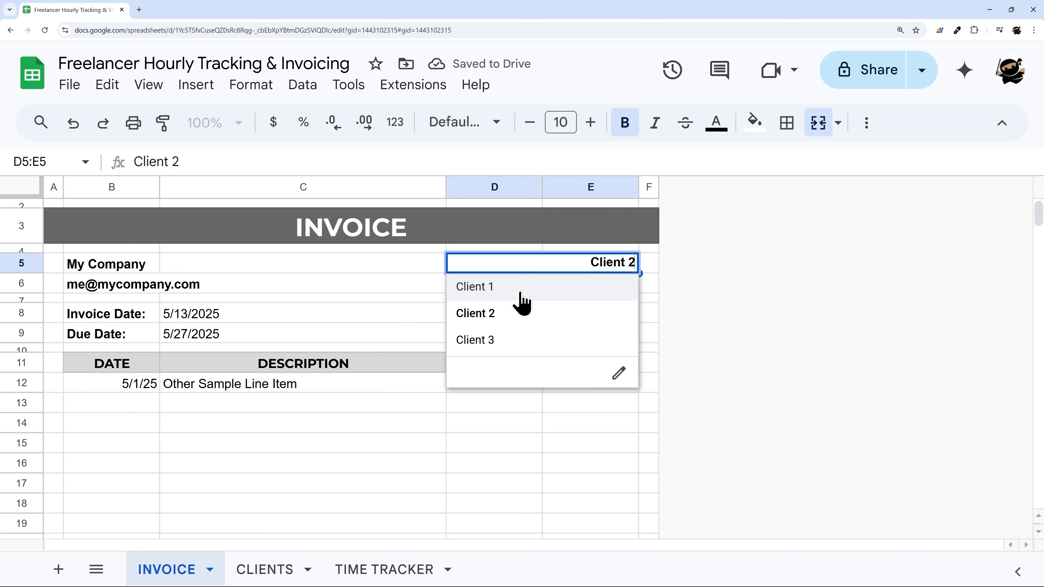
pyautogui.click(523, 303)
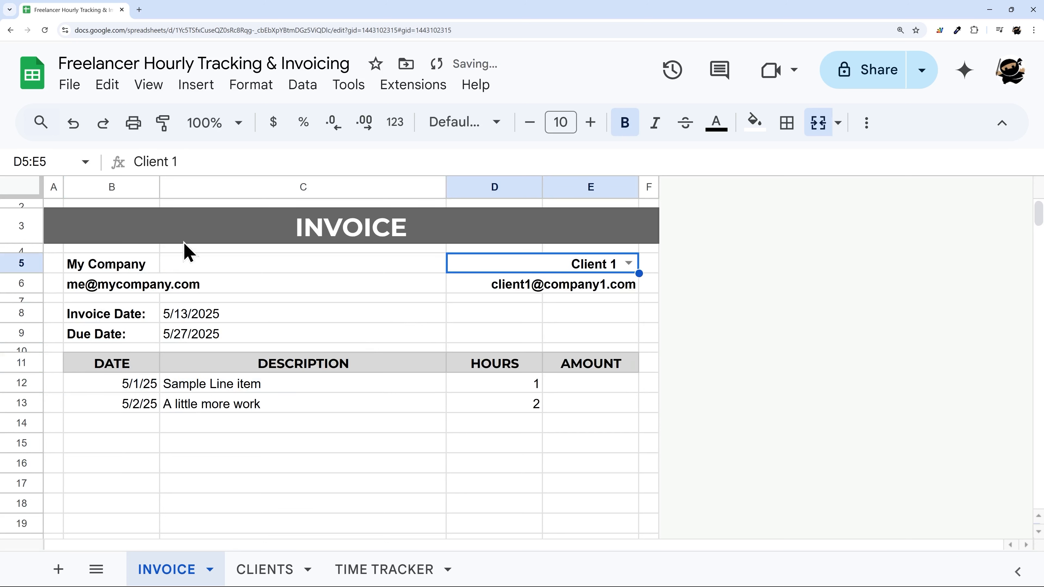
# Step: Narrow column B of the invoice slightly and review the date, hours and amount cells of the line items
pyautogui.moveTo(159, 187); pyautogui.dragTo(150, 187)
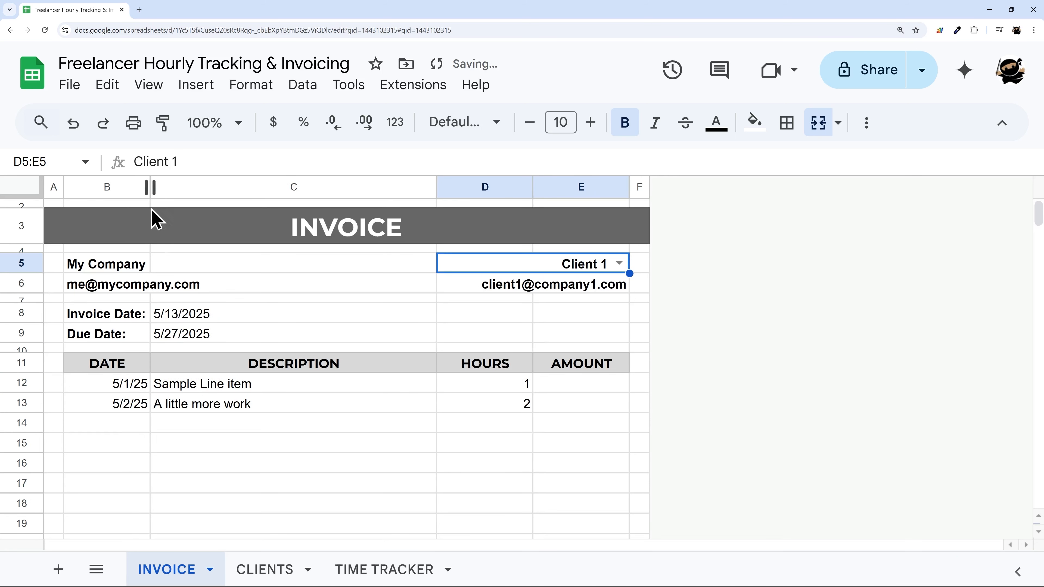
pyautogui.moveTo(128, 389); pyautogui.dragTo(132, 406)
pyautogui.moveTo(493, 387); pyautogui.dragTo(494, 463)
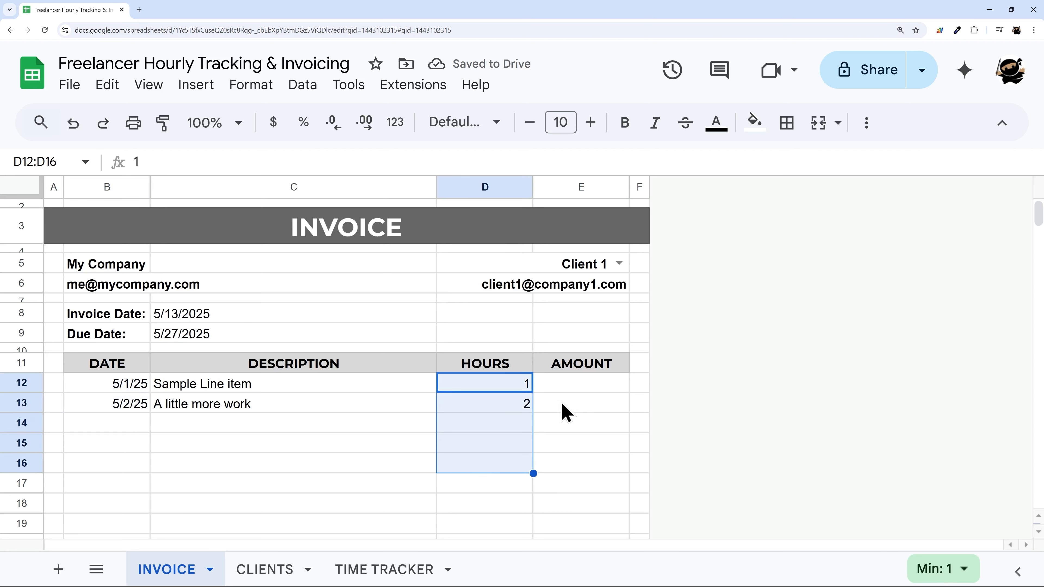
pyautogui.moveTo(570, 383); pyautogui.dragTo(552, 430)
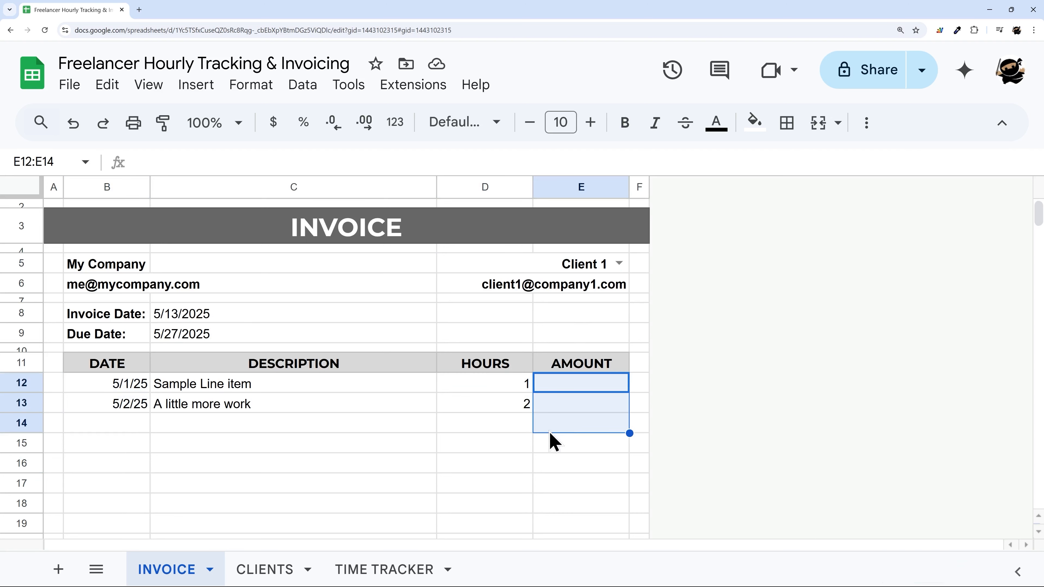
# Step: Check the clients' hourly rates on the CLIENTS sheet and return to the hours on the INVOICE sheet
pyautogui.click(273, 569)
pyautogui.click(395, 275)
pyautogui.moveTo(398, 300); pyautogui.dragTo(397, 386)
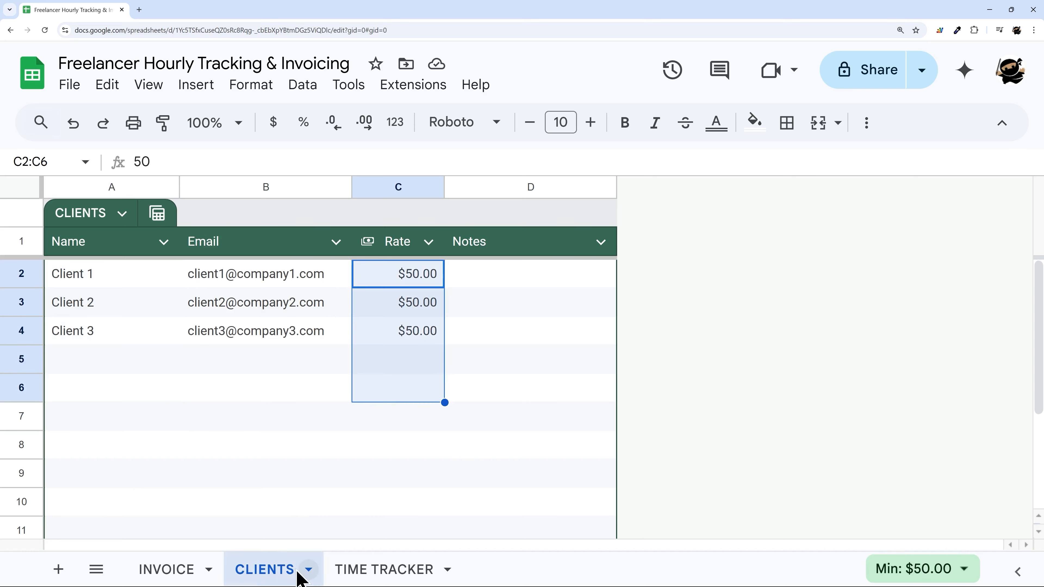
pyautogui.click(191, 573)
pyautogui.moveTo(528, 384); pyautogui.dragTo(506, 468)
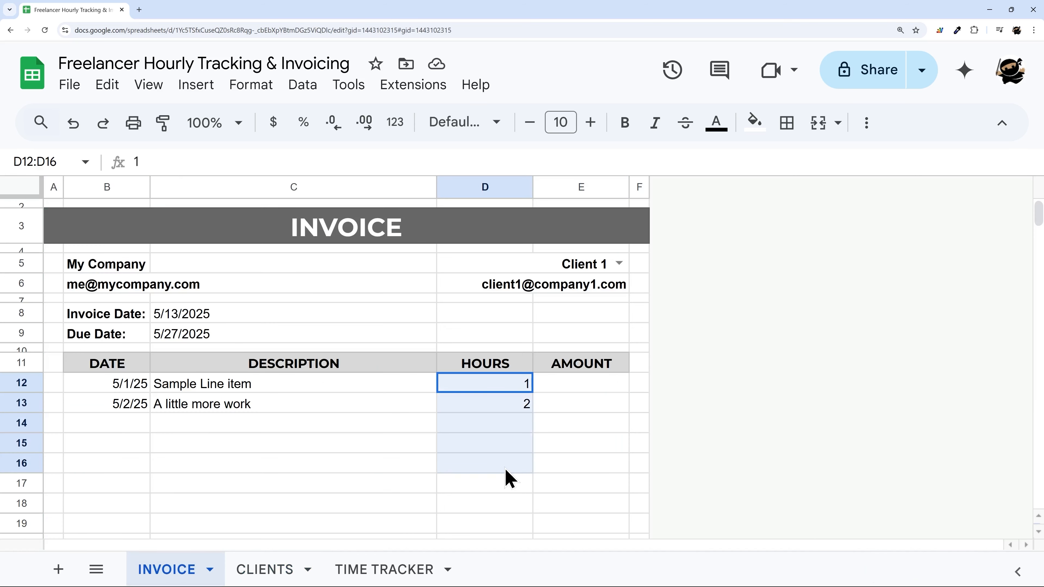
pyautogui.scroll(-1, 354, 404)
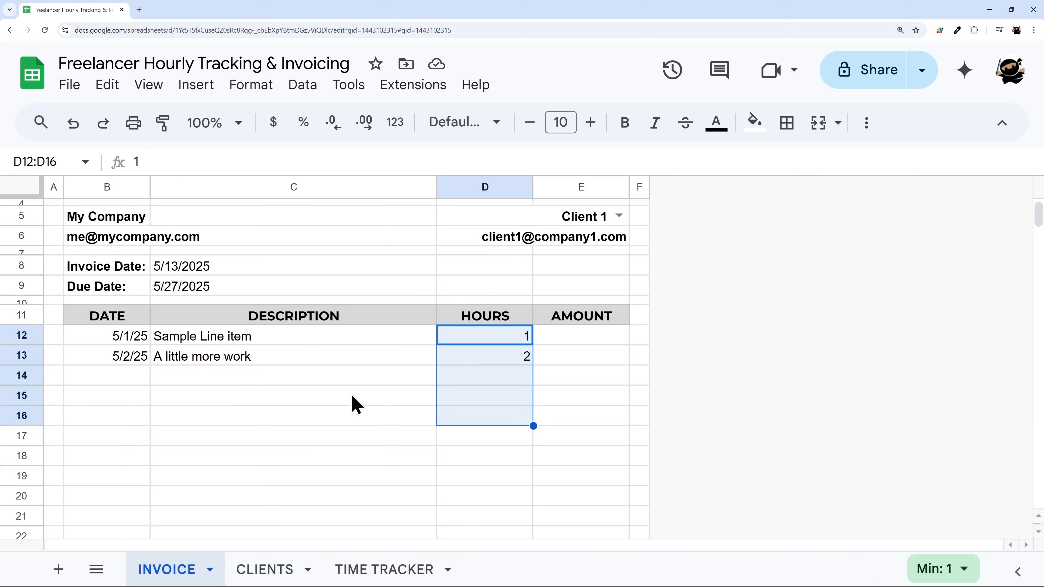
pyautogui.scroll(4, 313, 322)
pyautogui.scroll(-5, 299, 322)
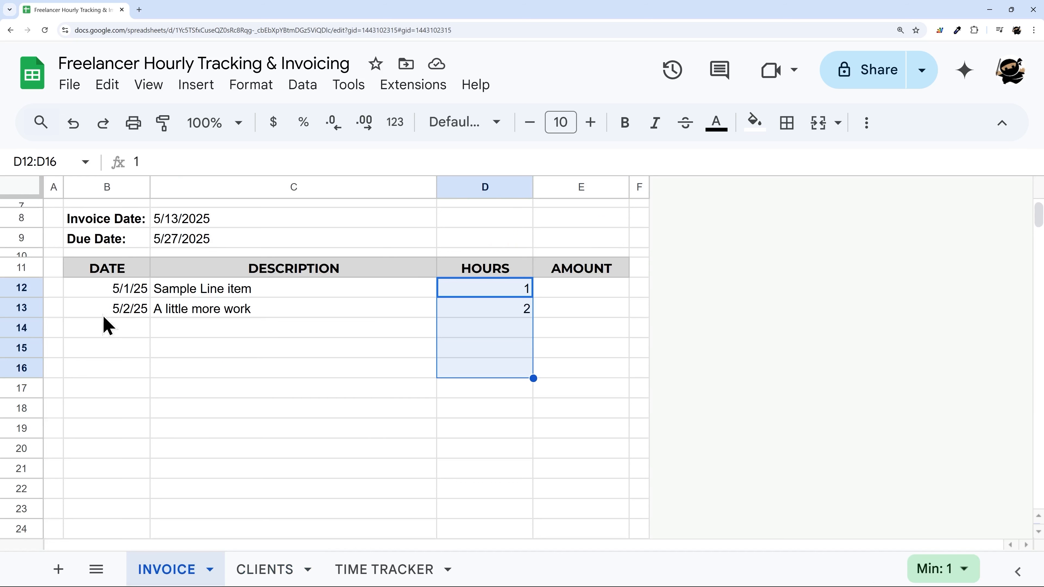
pyautogui.moveTo(25, 289); pyautogui.dragTo(36, 431)
pyautogui.rightClick(36, 432)
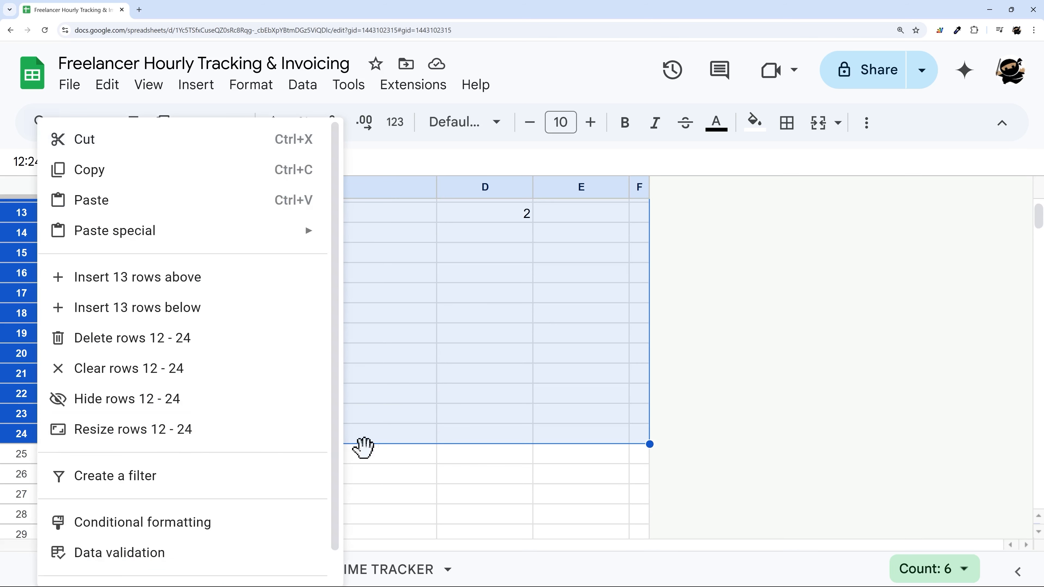
pyautogui.click(394, 461)
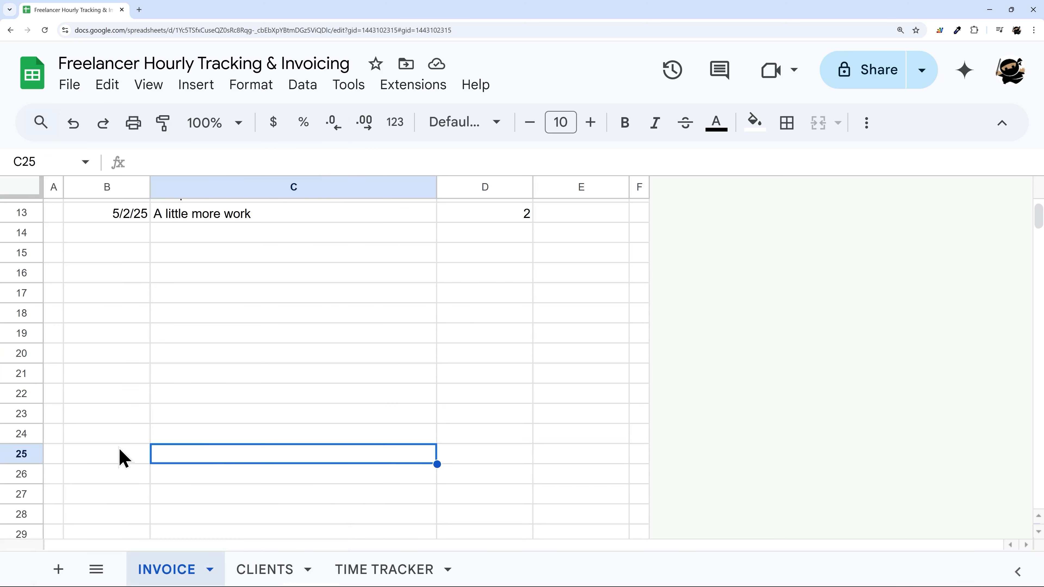
# Step: Set the height of invoice rows 12 to 31 to 28 pixels
pyautogui.click(29, 470)
pyautogui.click(26, 492)
pyautogui.click(24, 514)
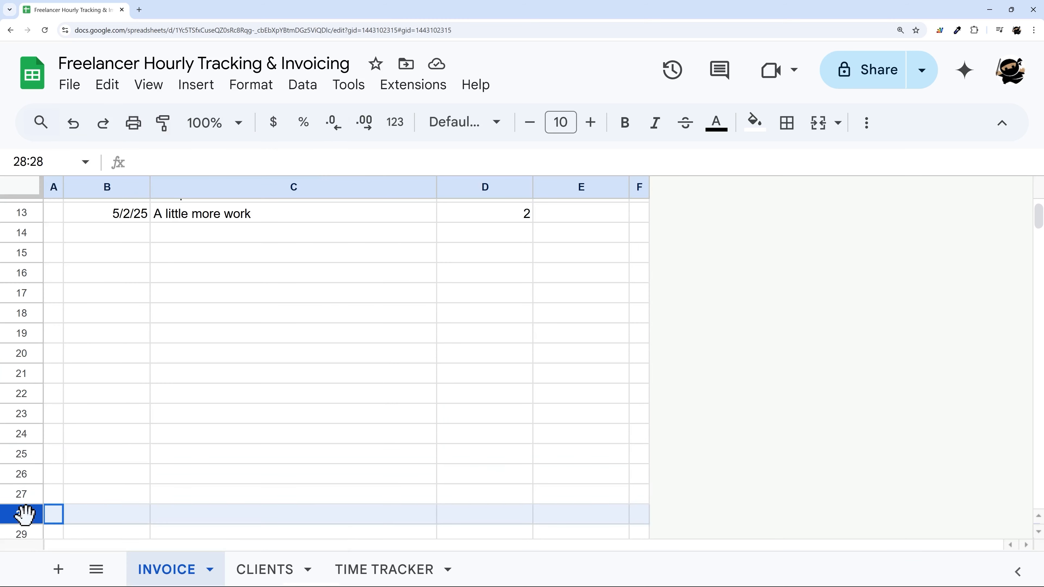
pyautogui.click(26, 531)
pyautogui.scroll(-3, 56, 485)
pyautogui.click(37, 414)
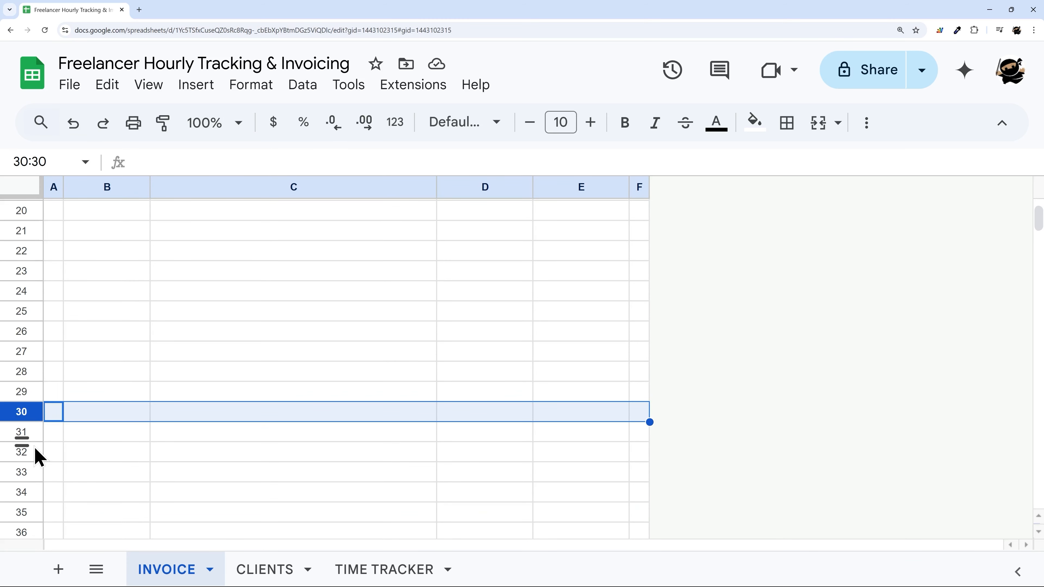
pyautogui.click(32, 431)
pyautogui.scroll(5, 65, 418)
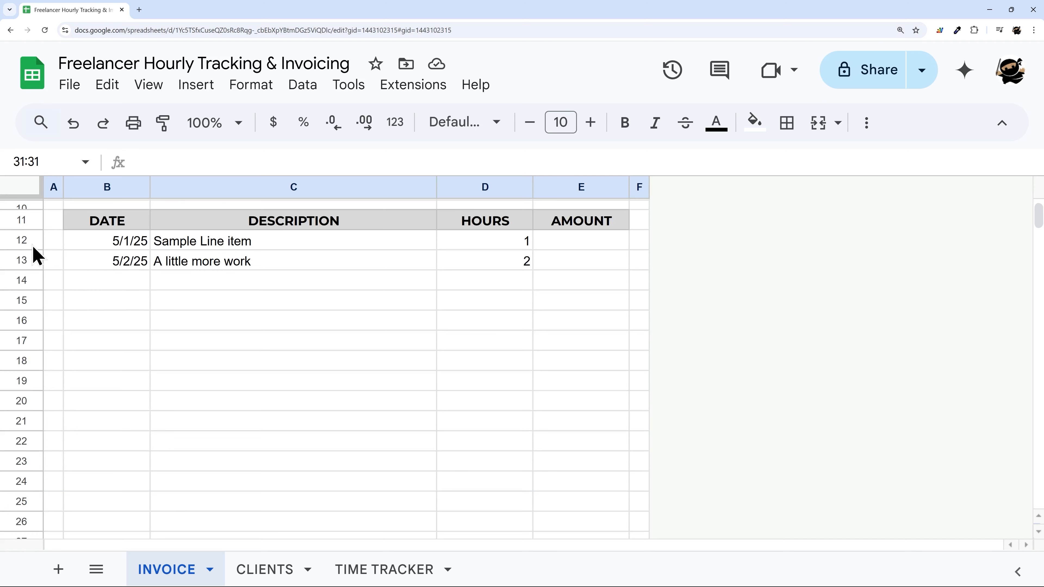
pyautogui.keyDown('shift'); pyautogui.click(28, 241); pyautogui.keyUp('shift')
pyautogui.rightClick(23, 230)
pyautogui.click(133, 431)
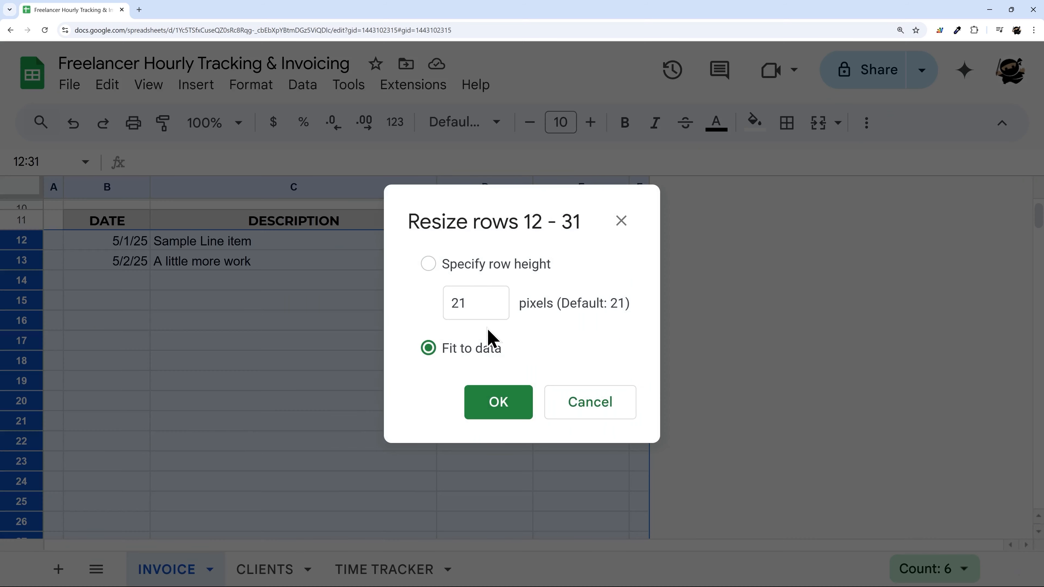
pyautogui.moveTo(482, 306); pyautogui.dragTo(367, 303)
pyautogui.write('28')
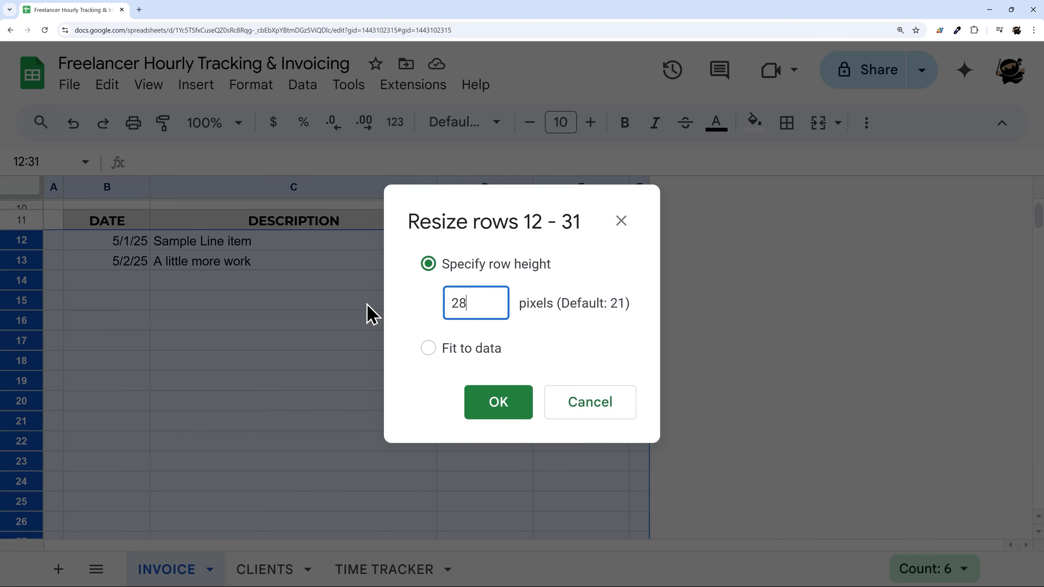
pyautogui.press('Return')
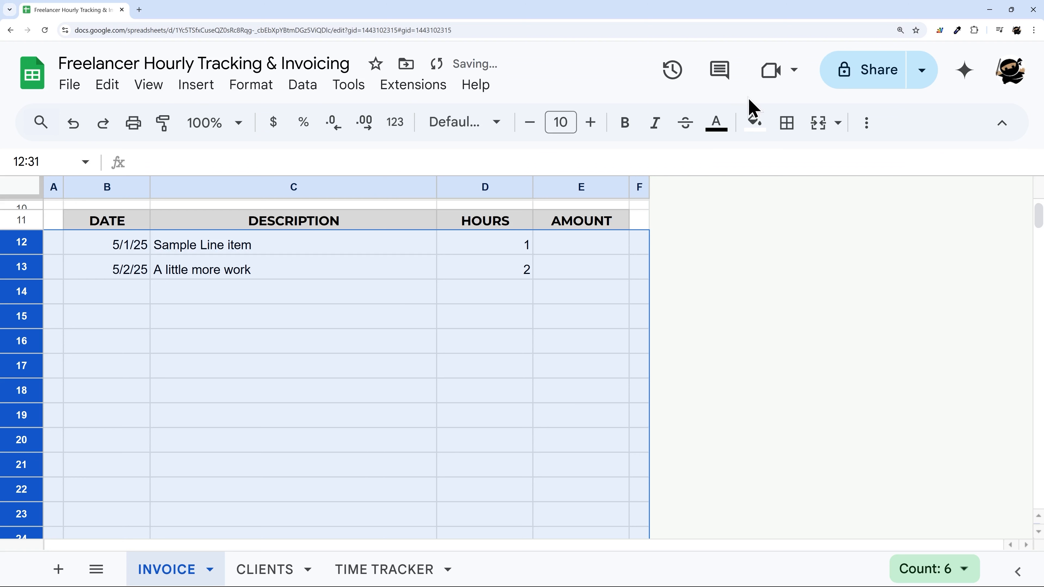
# Step: Vertically center the contents of the line-item rows 12 to 31 using middle alignment
pyautogui.click(863, 125)
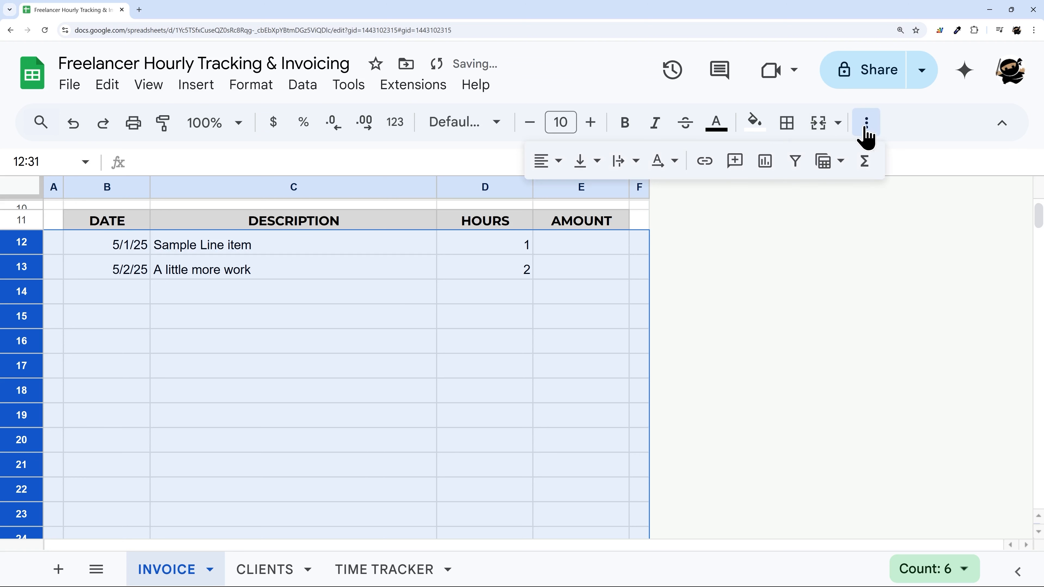
pyautogui.click(588, 161)
pyautogui.click(617, 198)
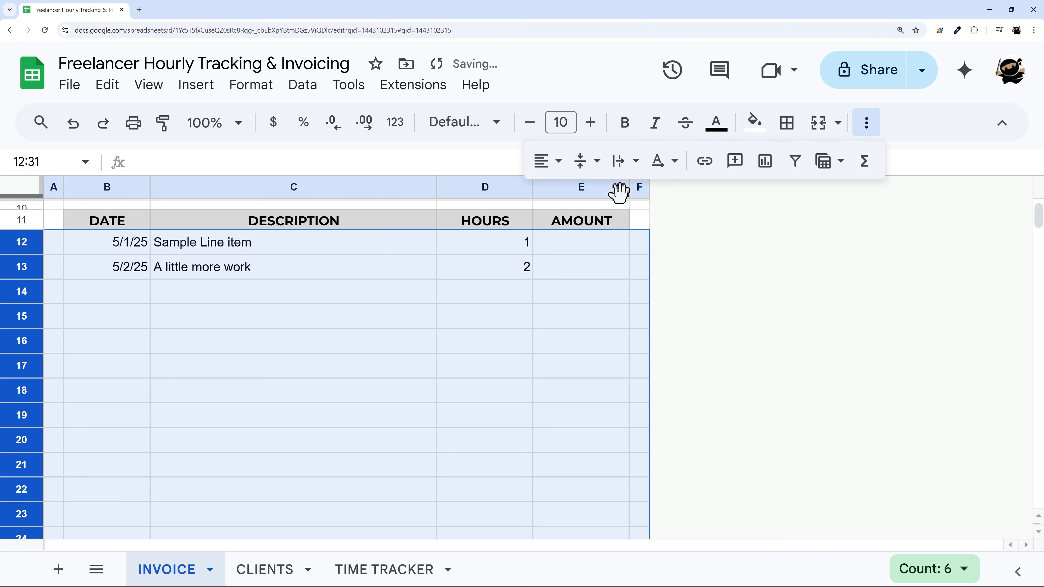
# Step: Add a black top border across B32:E32 to close off the line-item area
pyautogui.scroll(-6, 683, 263)
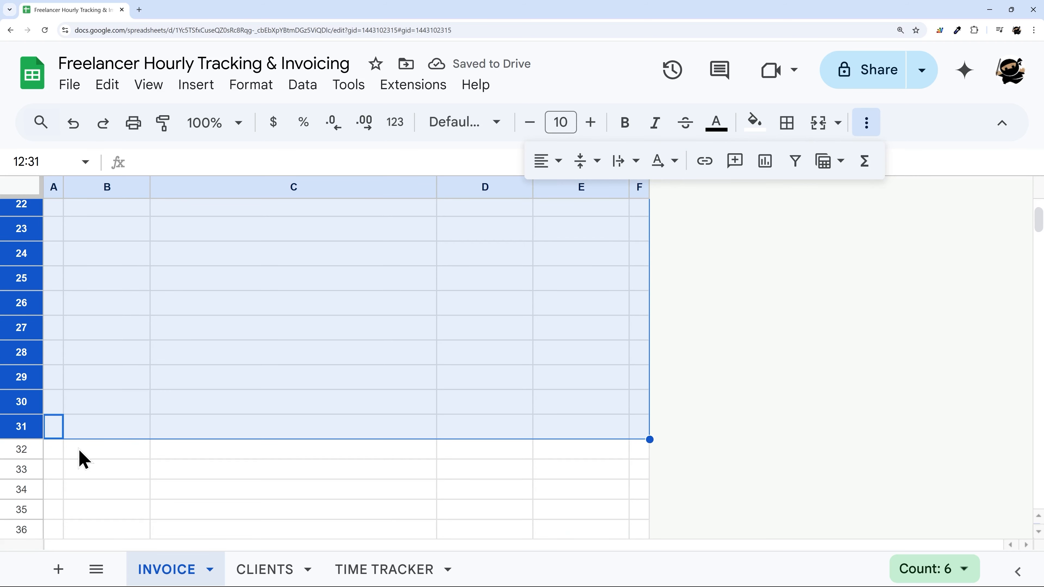
pyautogui.moveTo(78, 458); pyautogui.dragTo(560, 454)
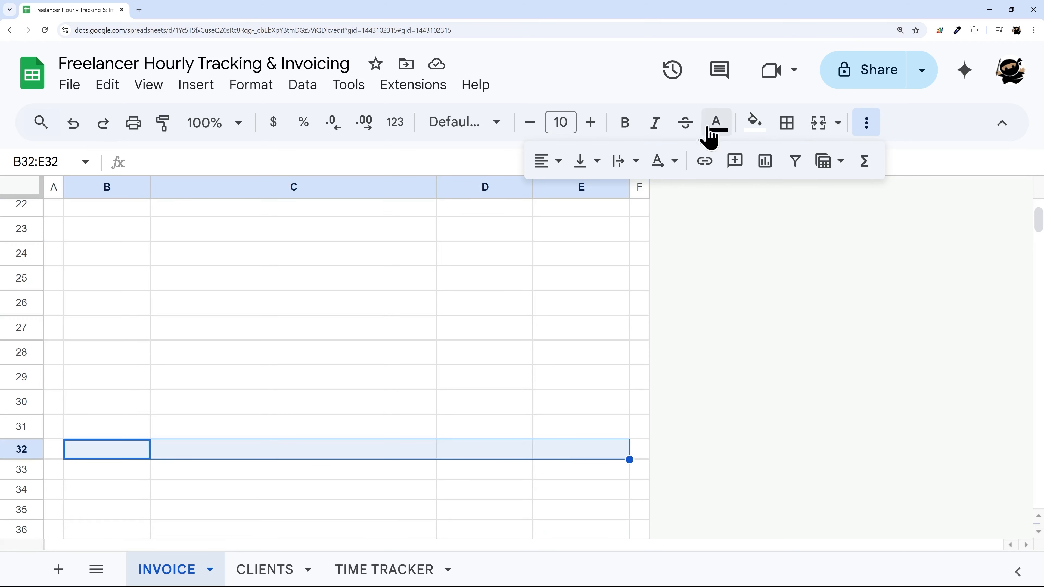
pyautogui.click(783, 131)
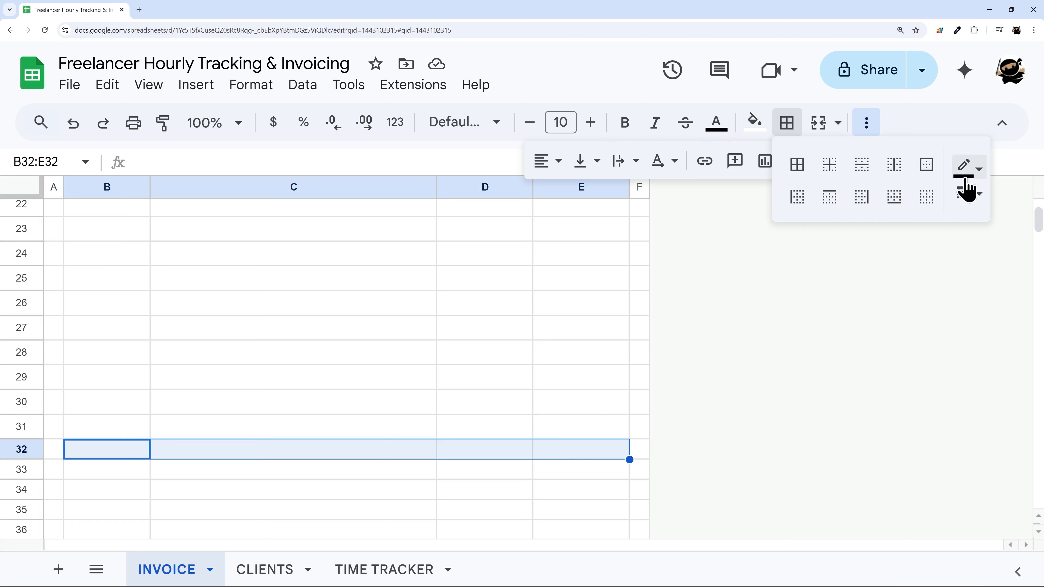
pyautogui.click(838, 202)
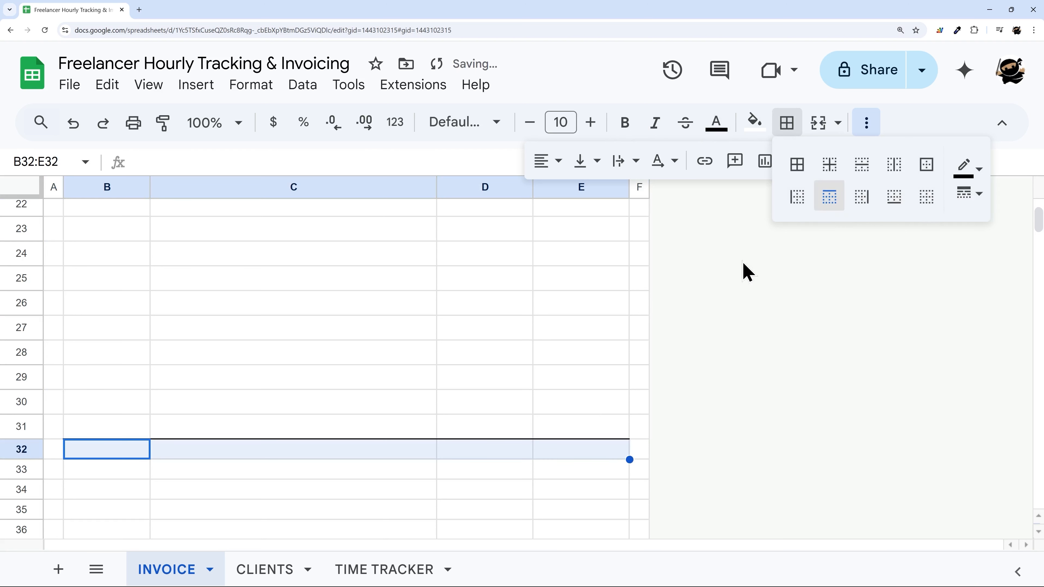
pyautogui.click(711, 420)
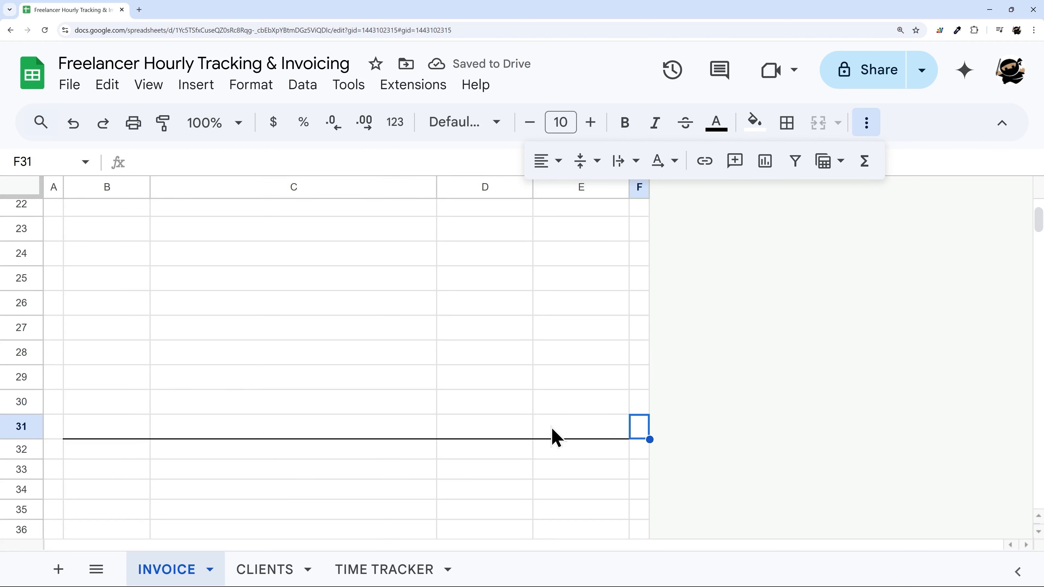
# Step: Apply alternating colors to B12:E31 with the default white and light grey style and the header option turned off
pyautogui.moveTo(553, 436); pyautogui.dragTo(132, 258)
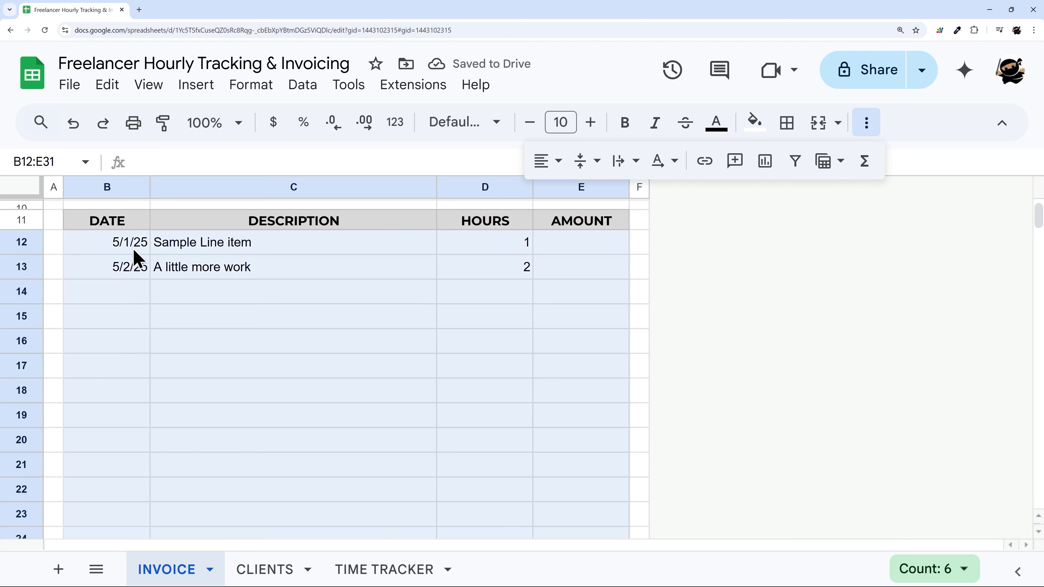
pyautogui.click(237, 89)
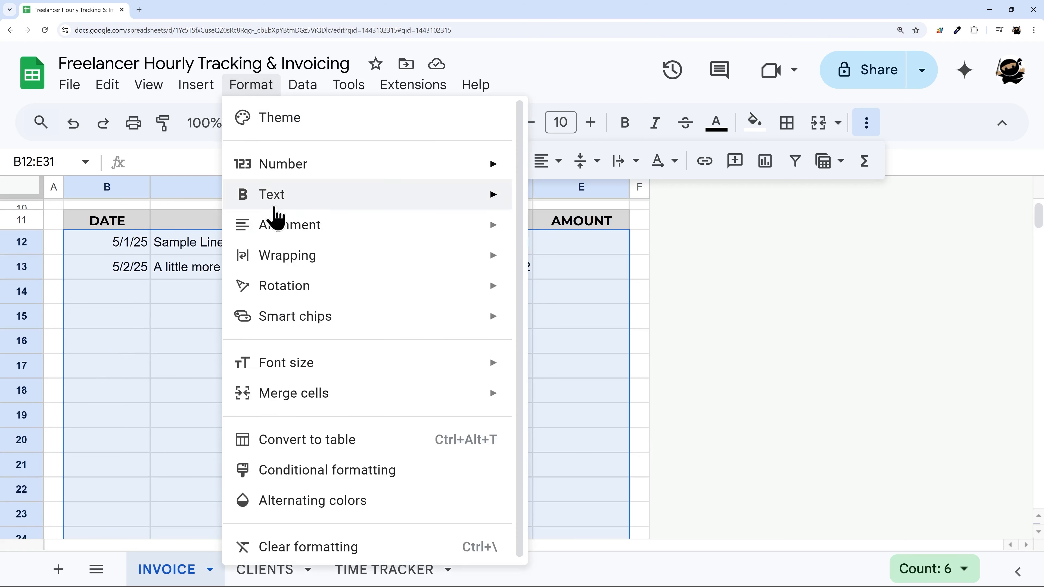
pyautogui.click(303, 497)
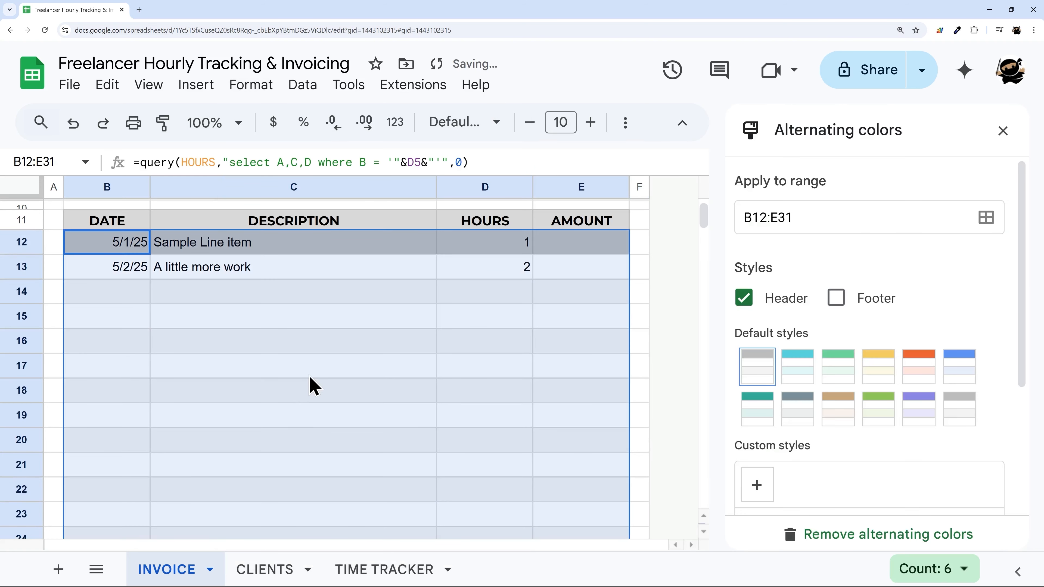
pyautogui.click(745, 304)
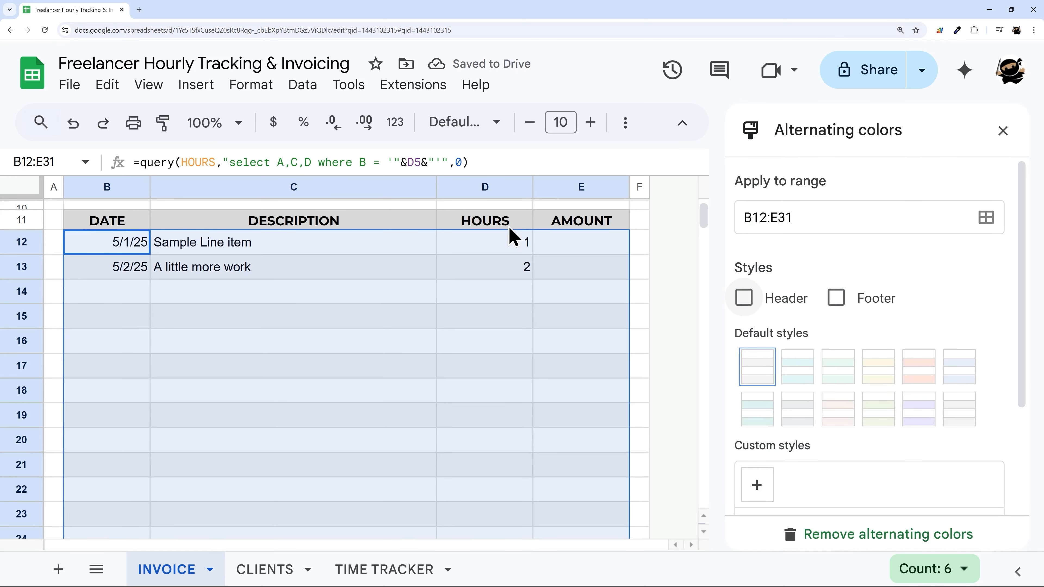
pyautogui.scroll(-3, 881, 333)
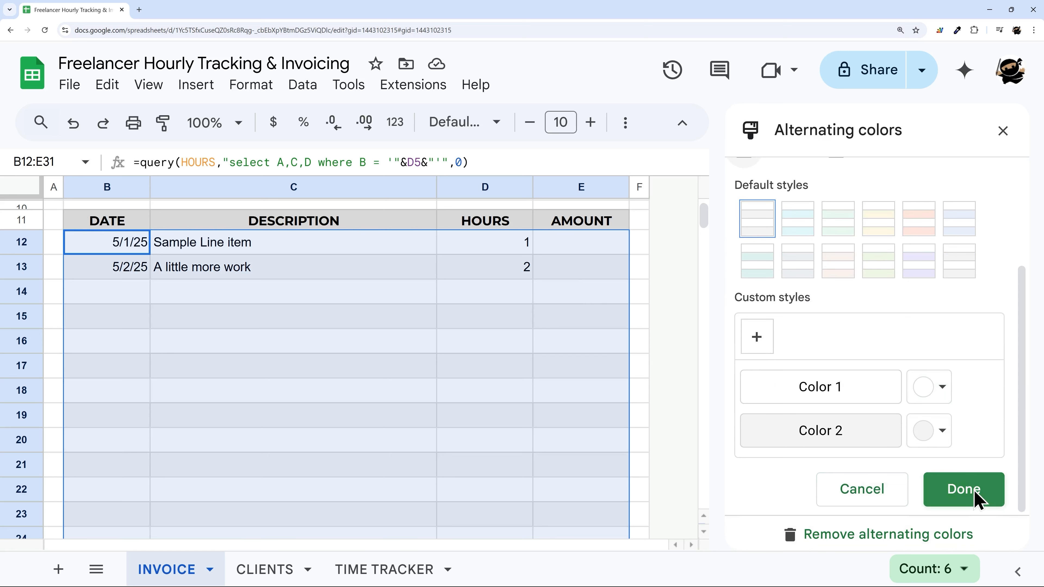
pyautogui.click(964, 489)
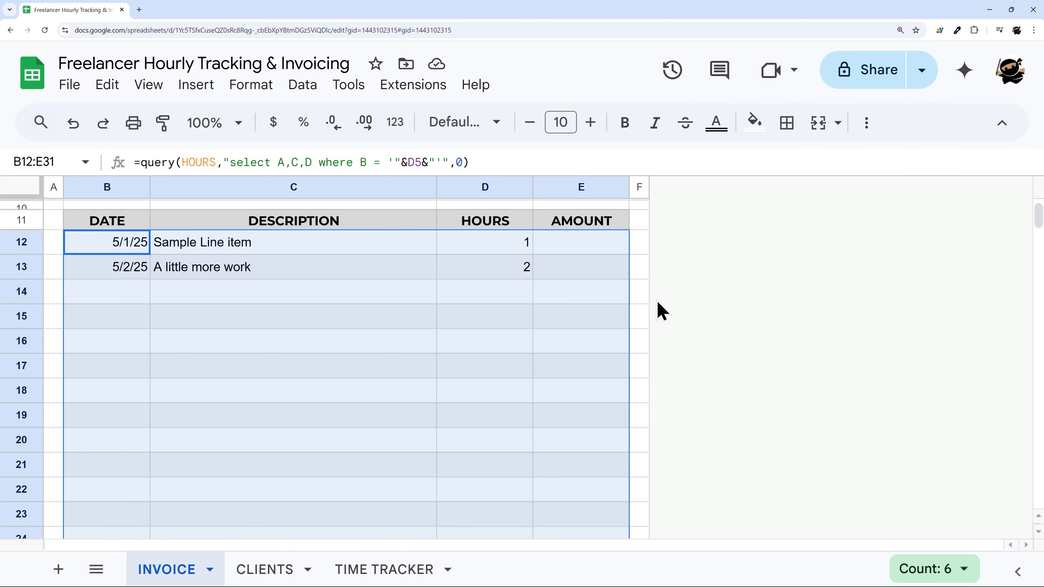
# Step: Center the hours in D12:D31 horizontally
pyautogui.scroll(-5, 658, 306)
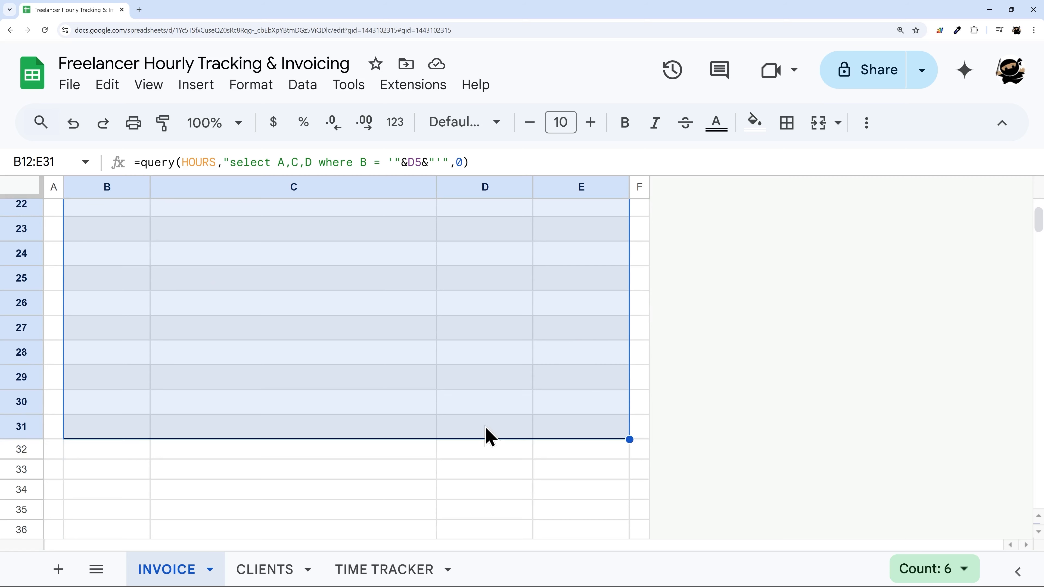
pyautogui.moveTo(486, 435); pyautogui.dragTo(504, 247)
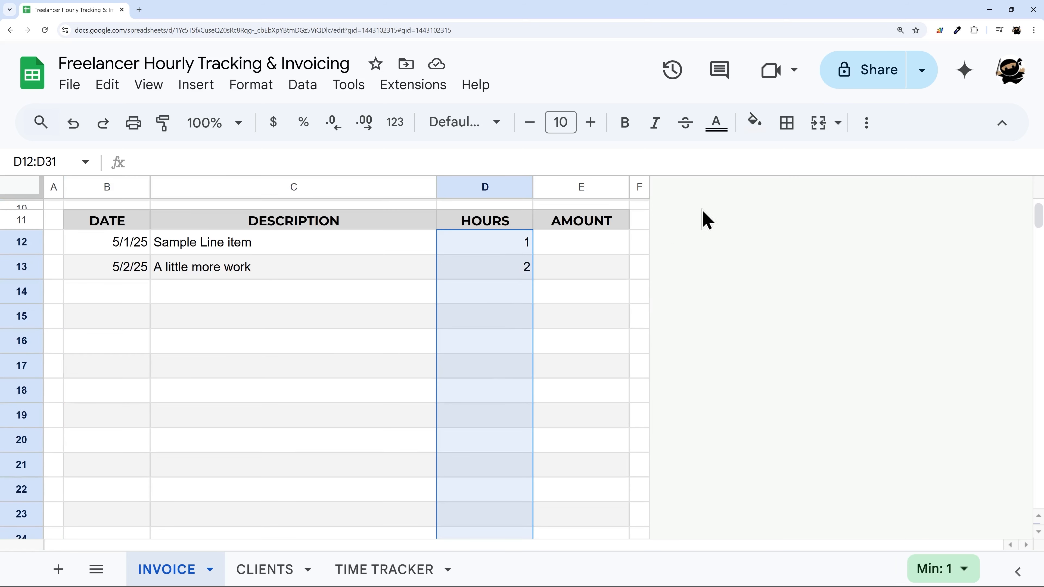
pyautogui.click(866, 123)
pyautogui.click(541, 161)
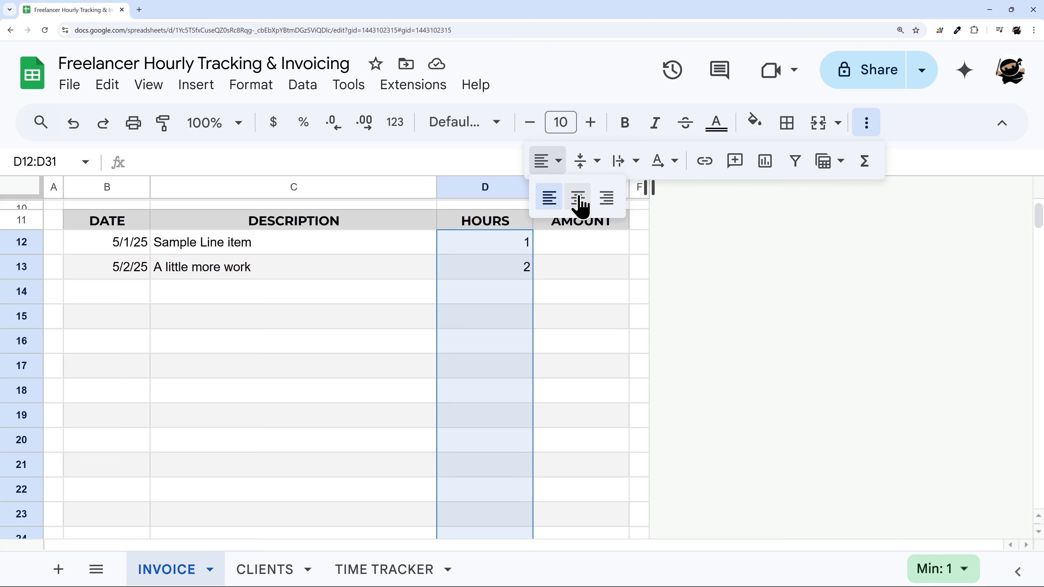
pyautogui.click(578, 199)
# Step: Center the dates in B12:B31 horizontally
pyautogui.scroll(-6, 117, 285)
pyautogui.moveTo(121, 246); pyautogui.dragTo(121, 477)
pyautogui.click(559, 164)
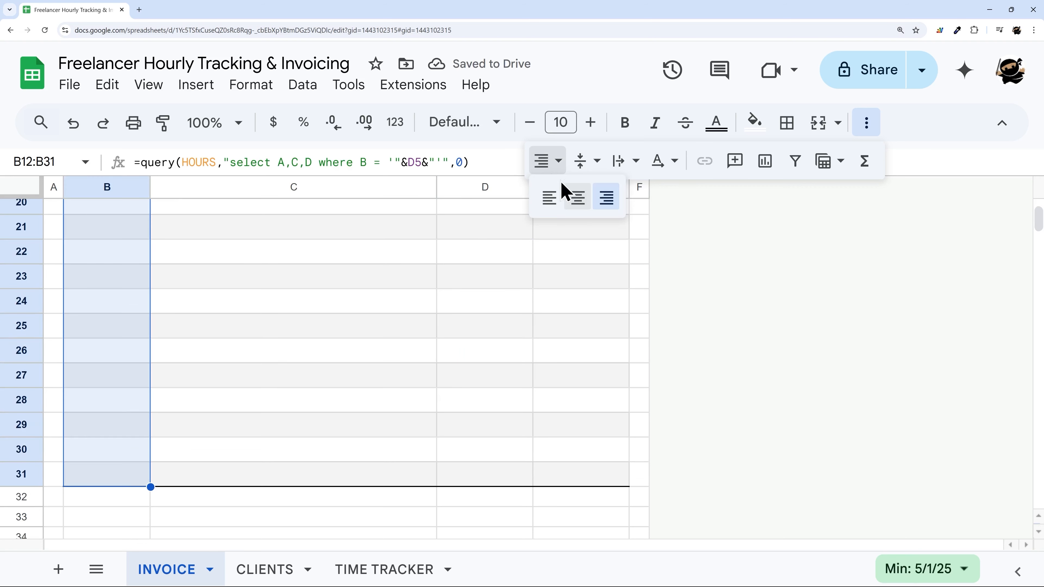
pyautogui.click(579, 198)
pyautogui.scroll(8, 550, 268)
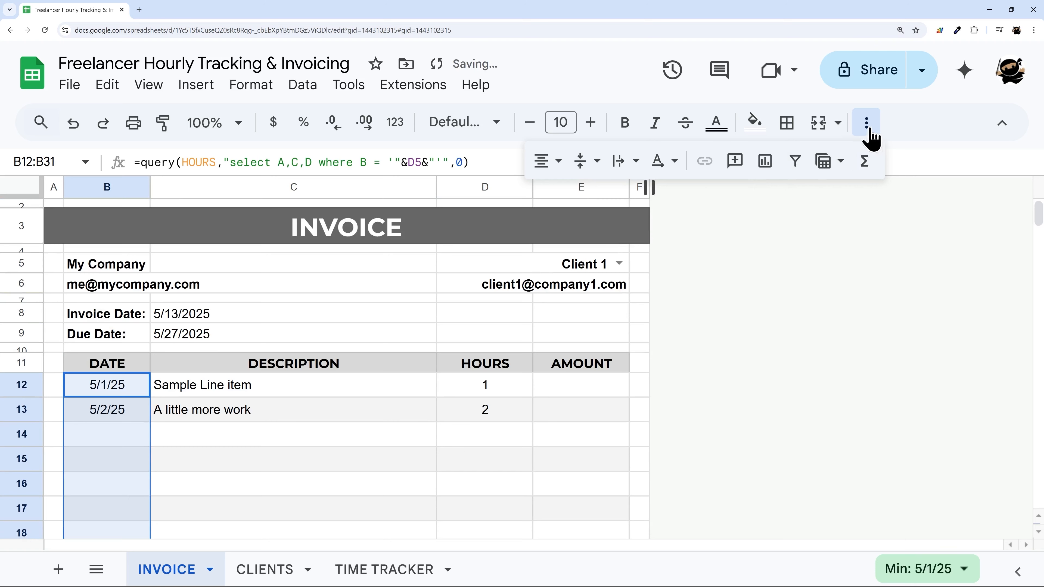
pyautogui.click(868, 128)
# Step: Start an IF formula in the first Amount cell, E12, that tests whether D12 is empty
pyautogui.scroll(-3, 617, 296)
pyautogui.click(578, 247)
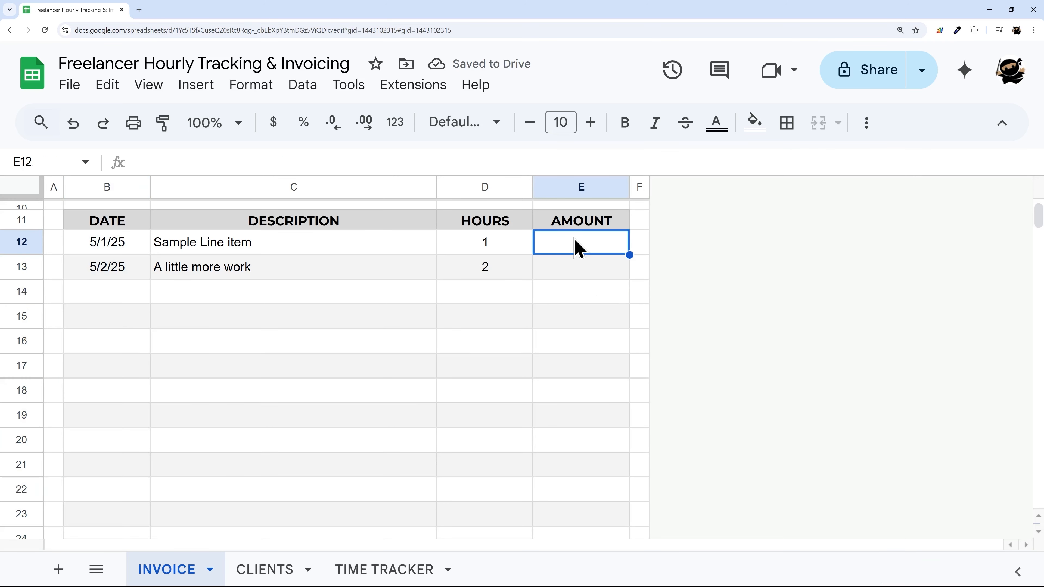
pyautogui.write('=')
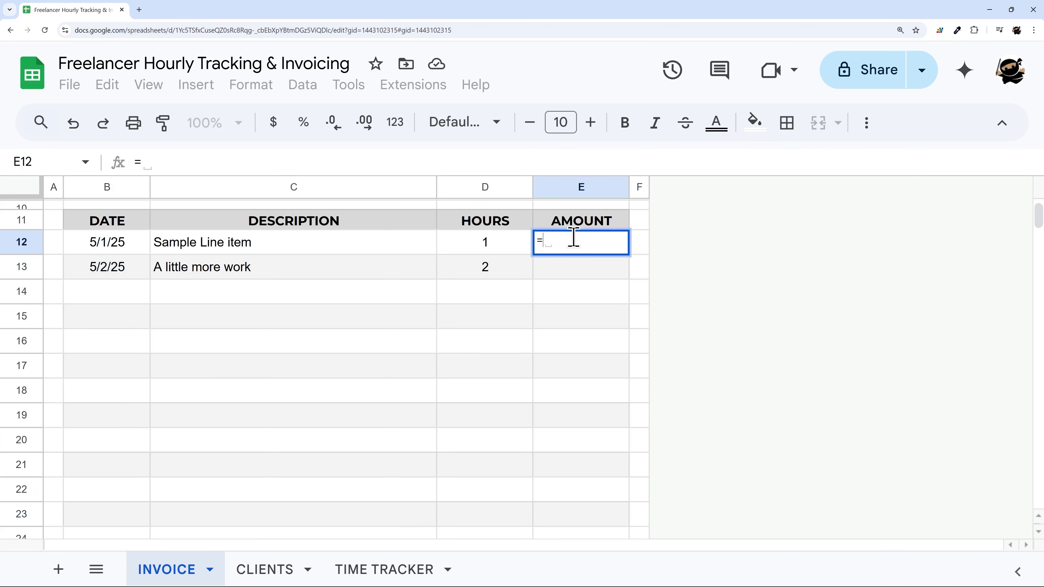
pyautogui.write('IF(')
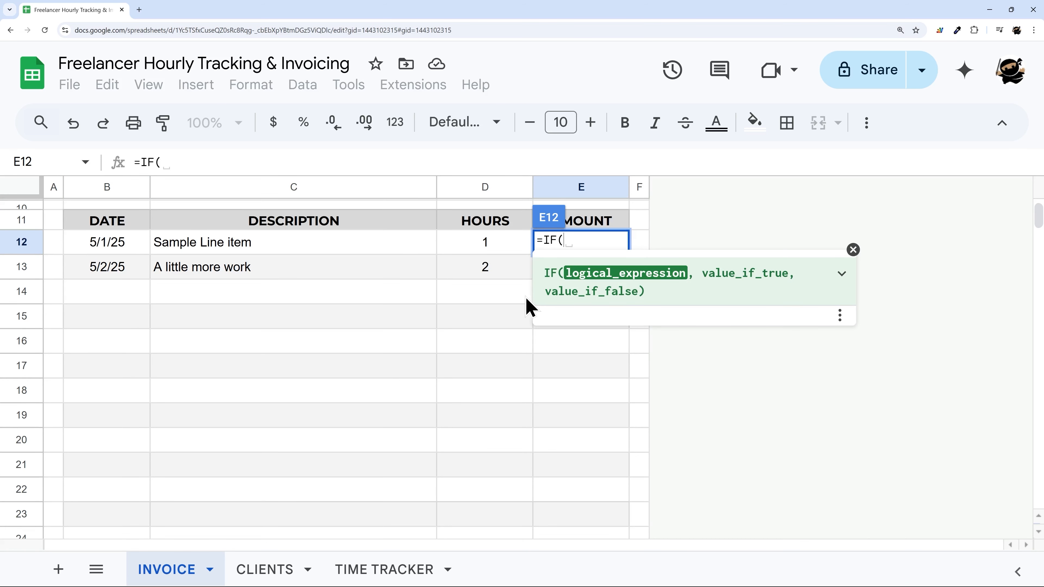
pyautogui.click(510, 252)
pyautogui.write('=""')
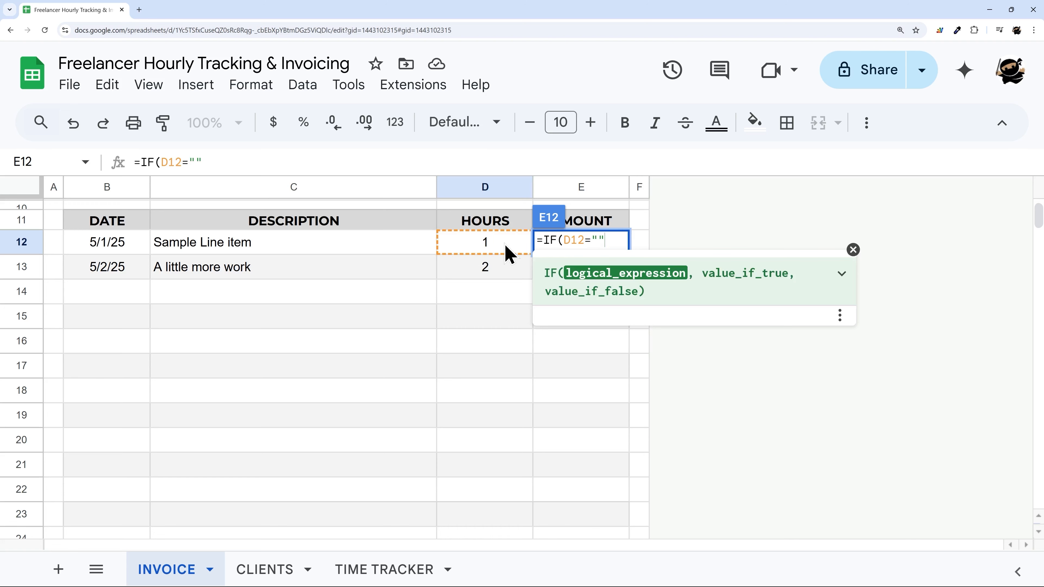
# Step: Leave the IF formula's true result blank and add vlookup(D5,CLIENTS,3,false) as its false result
pyautogui.write(',, vl')
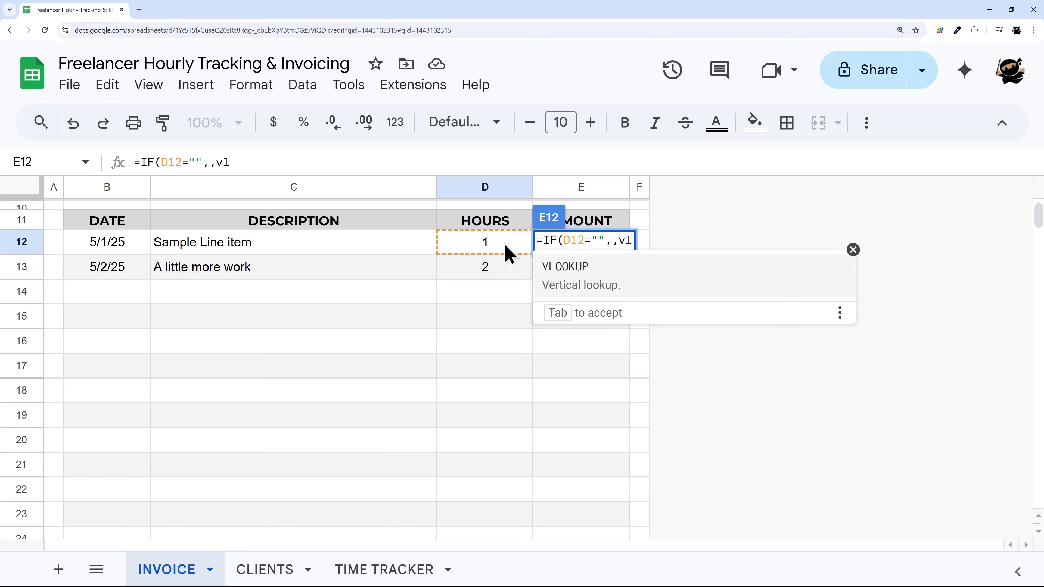
pyautogui.write('ookup(')
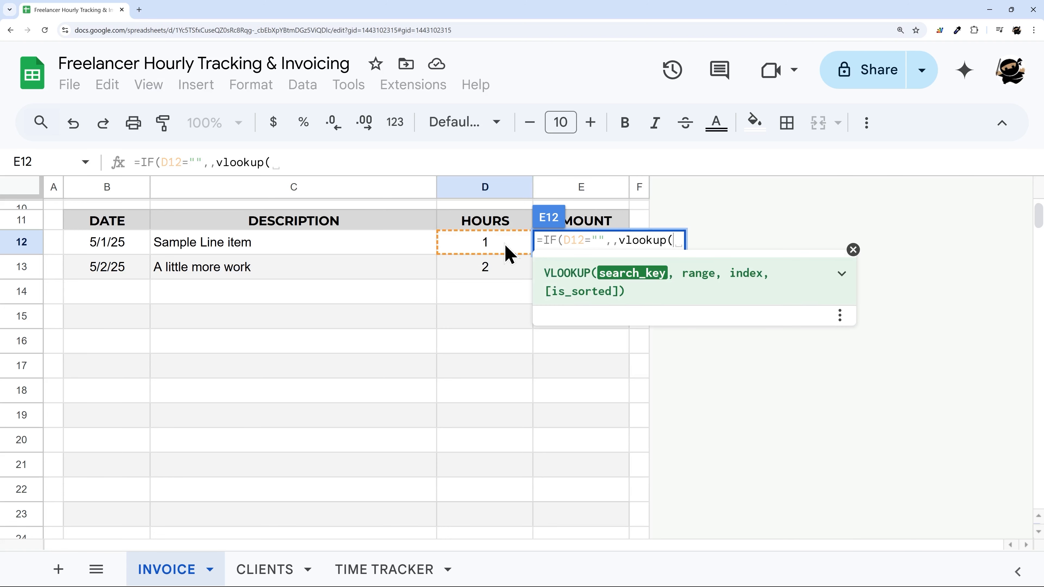
pyautogui.scroll(5, 493, 255)
pyautogui.click(497, 316)
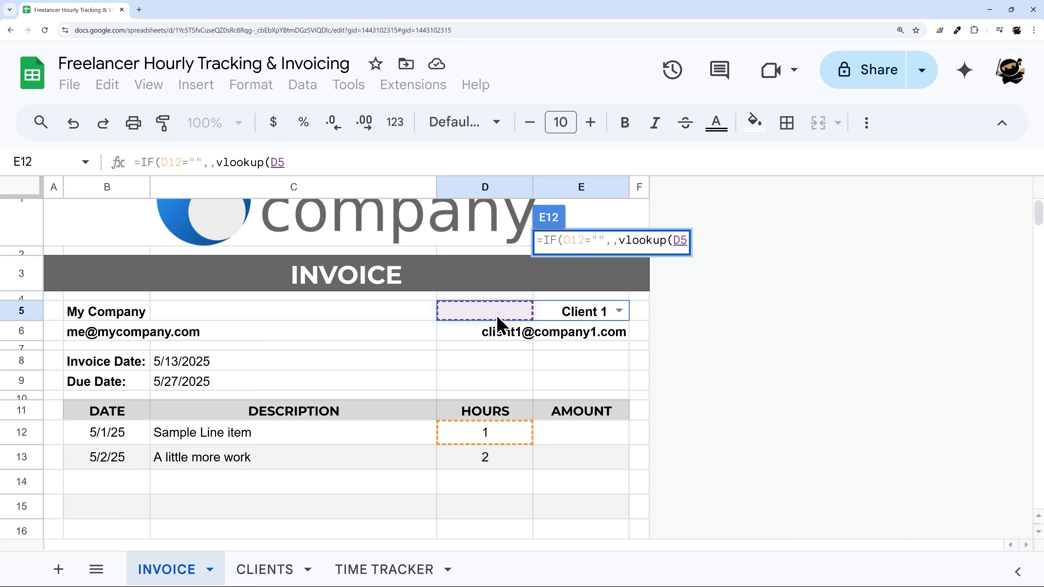
pyautogui.write(',Clie')
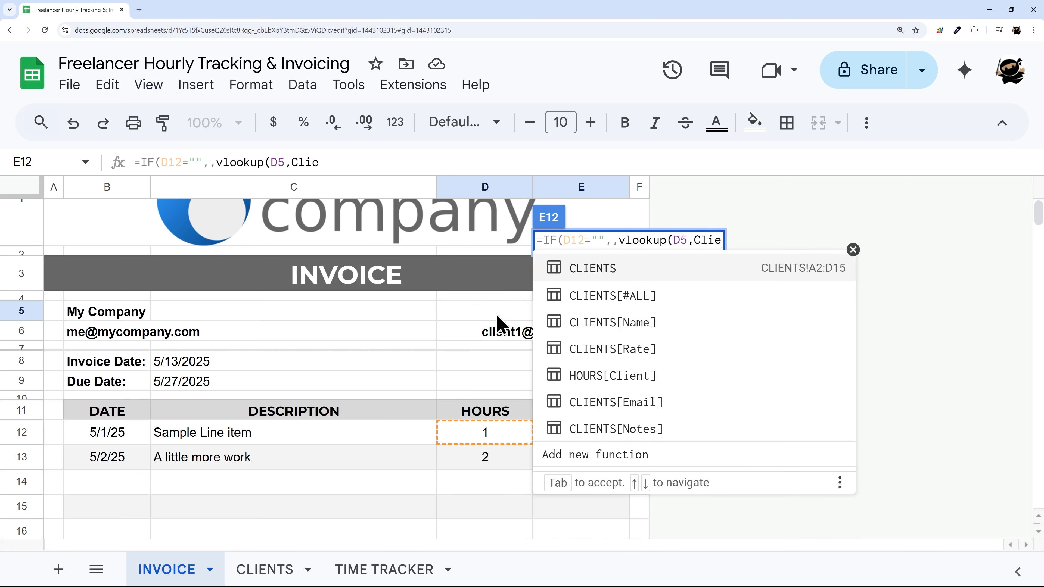
pyautogui.press('Tab')
pyautogui.write(',')
pyautogui.write('3')
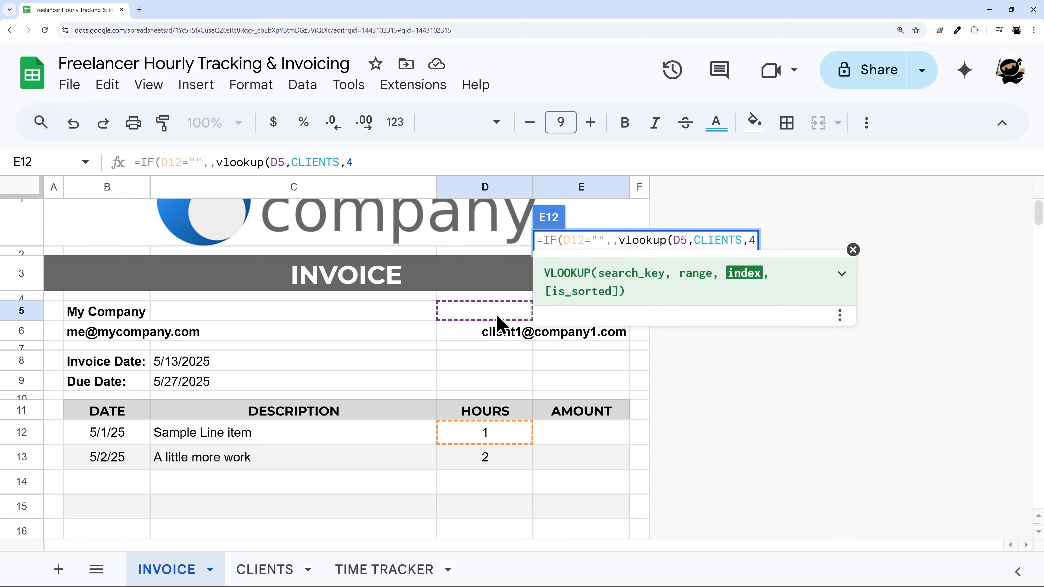
pyautogui.write(',false)')
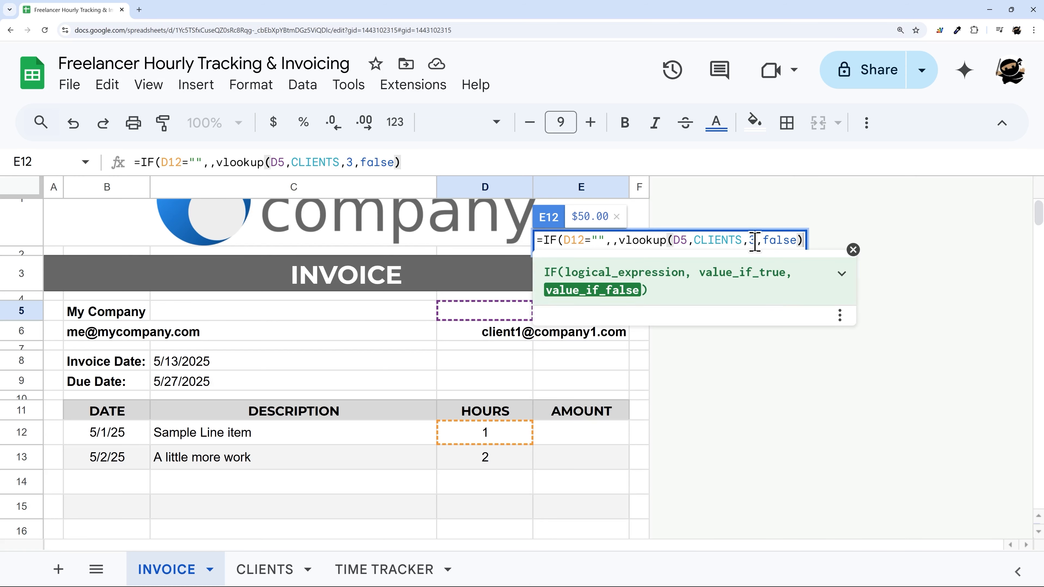
# Step: Multiply the looked-up rate by the hours in D12 and enter the formula in E12
pyautogui.moveTo(758, 239); pyautogui.dragTo(802, 240)
pyautogui.click(803, 241)
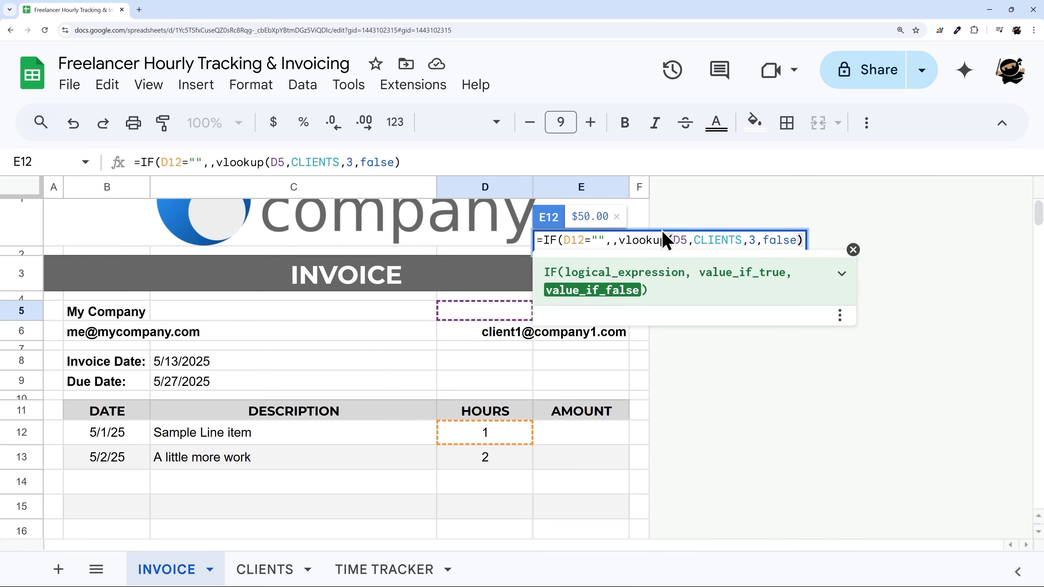
pyautogui.write('*D12')
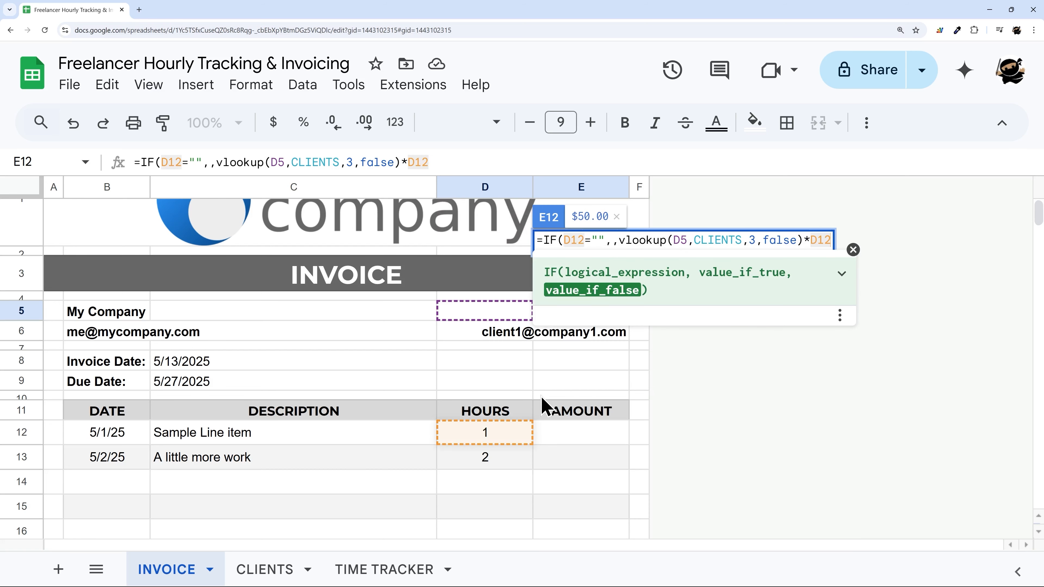
pyautogui.press('Return')
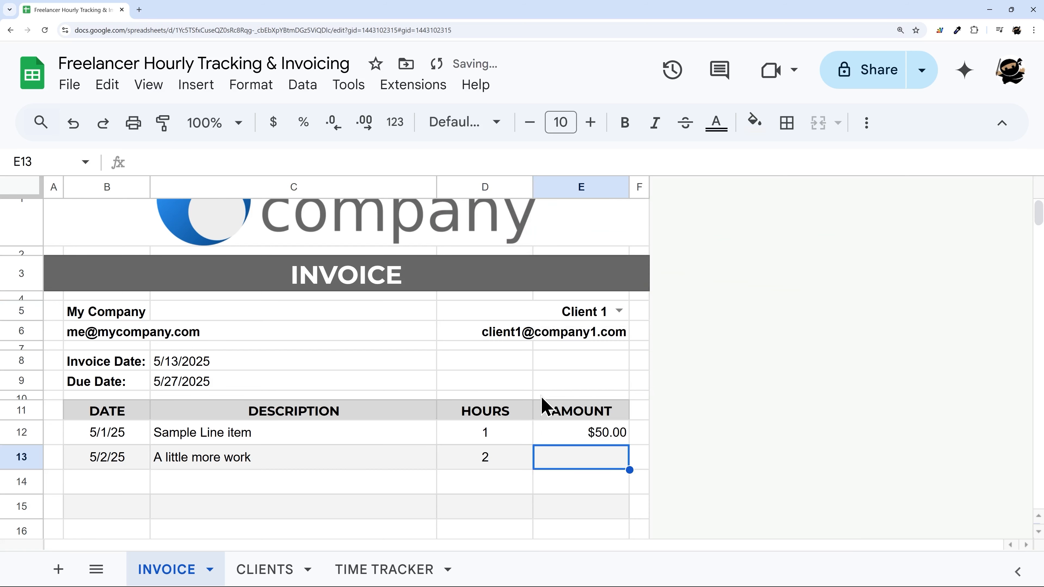
# Step: Inspect the D5 search key in E12's lookup formula without changing it
pyautogui.scroll(-3, 583, 391)
pyautogui.click(604, 292)
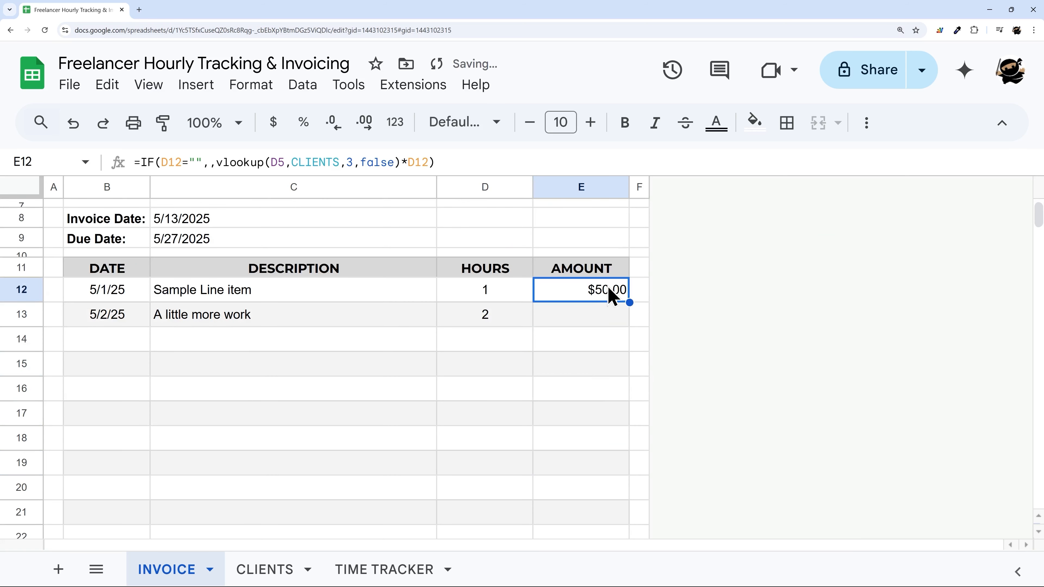
pyautogui.scroll(3, 650, 353)
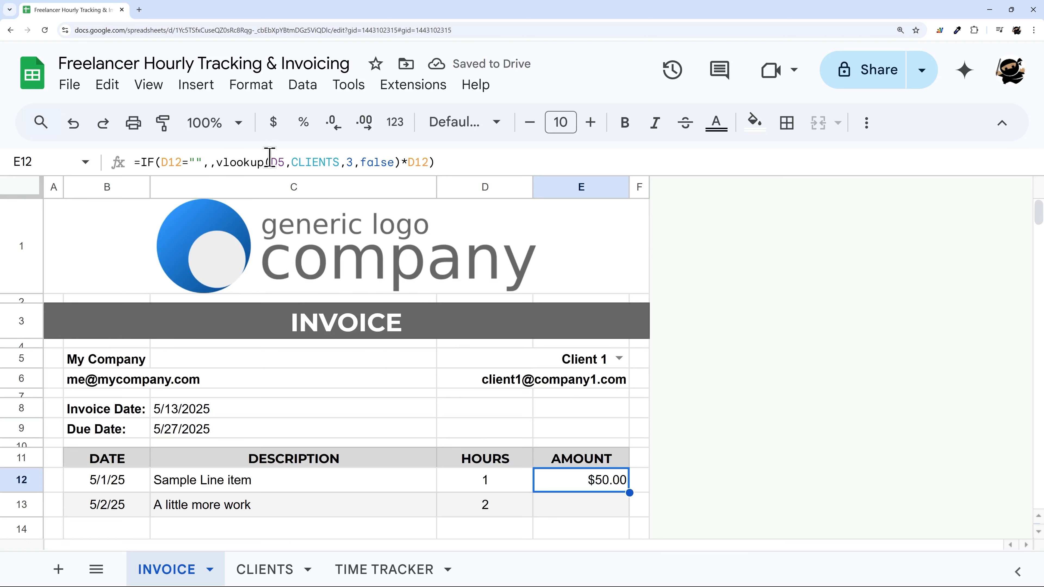
pyautogui.moveTo(270, 158); pyautogui.dragTo(287, 161)
pyautogui.scroll(-3, 596, 364)
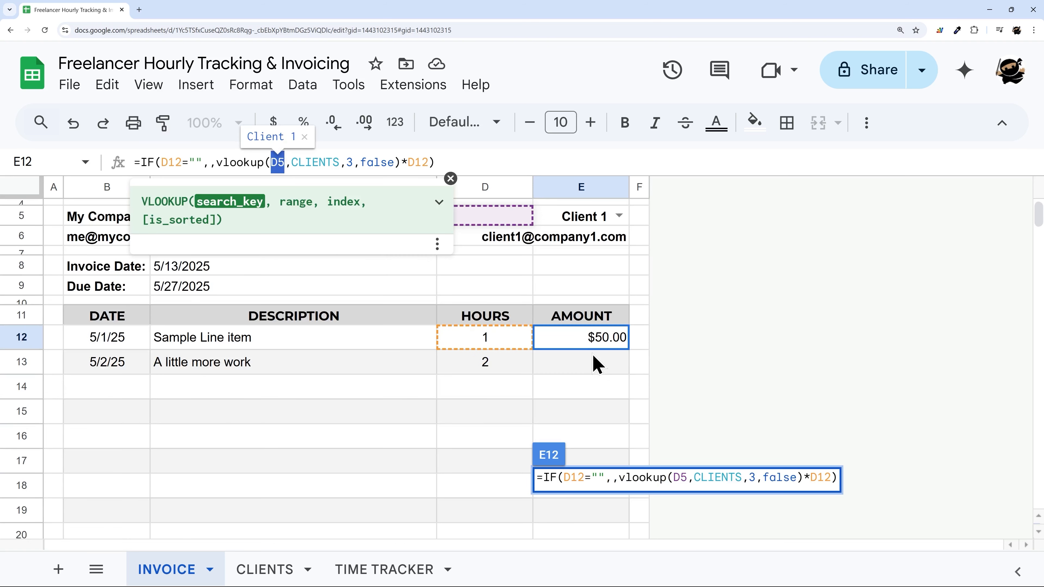
pyautogui.press('Escape')
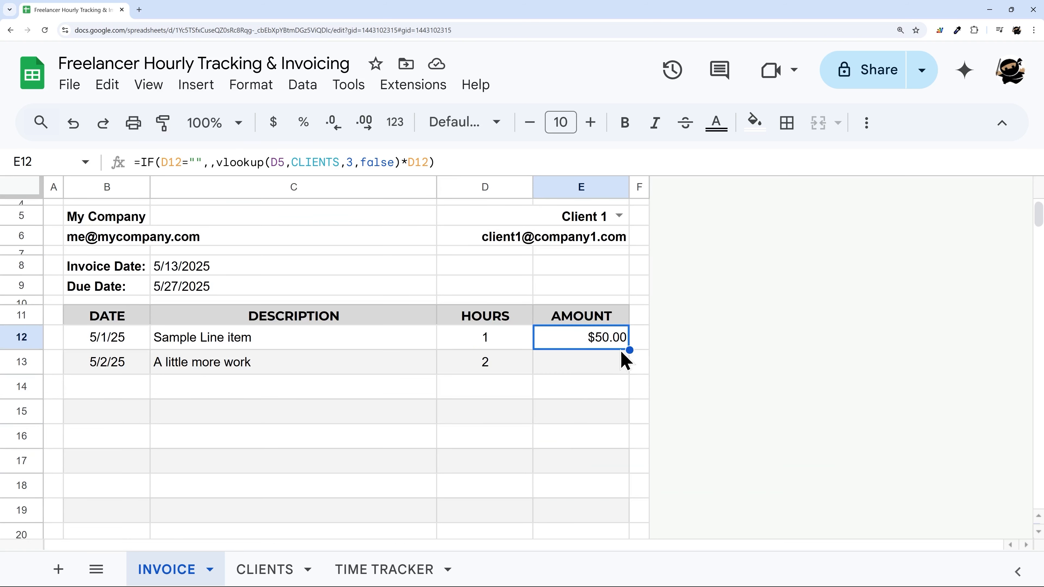
# Step: Try to fill the amount formula from E12 down to E13 and examine the cell references in the copy
pyautogui.moveTo(628, 350); pyautogui.dragTo(621, 367)
pyautogui.click(595, 366)
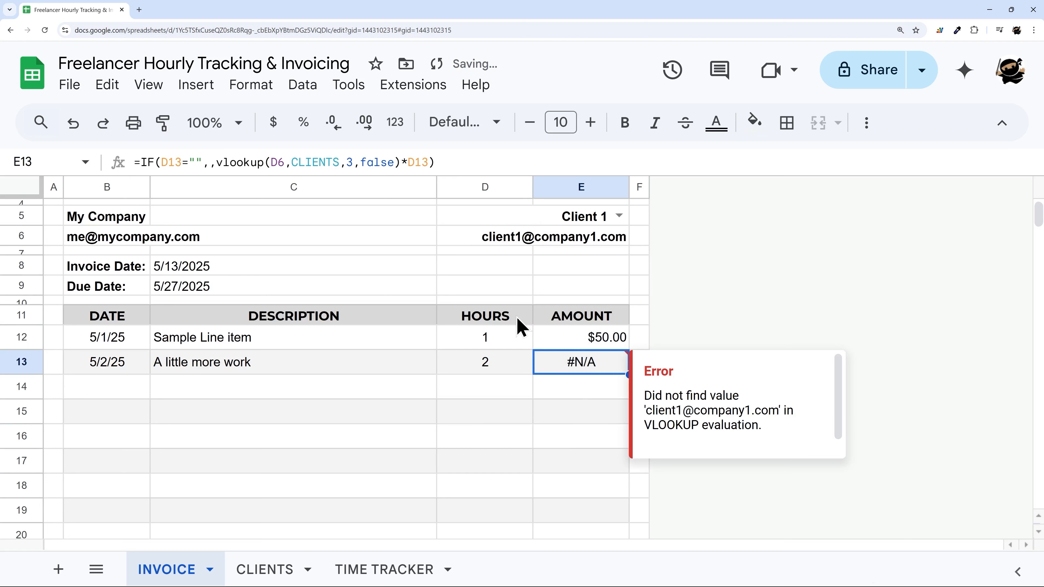
pyautogui.moveTo(162, 163); pyautogui.dragTo(174, 162)
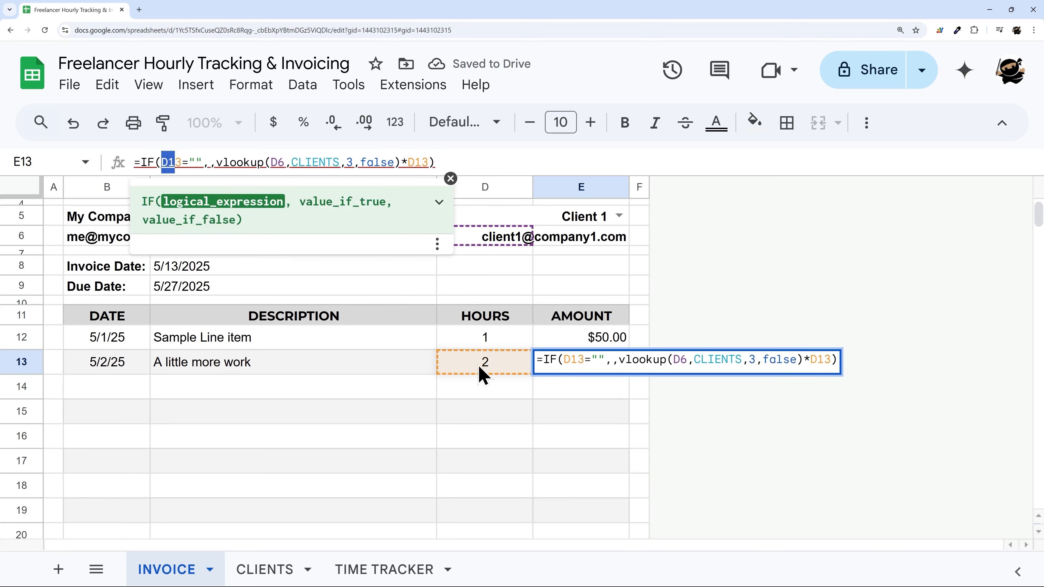
pyautogui.moveTo(272, 163); pyautogui.dragTo(285, 162)
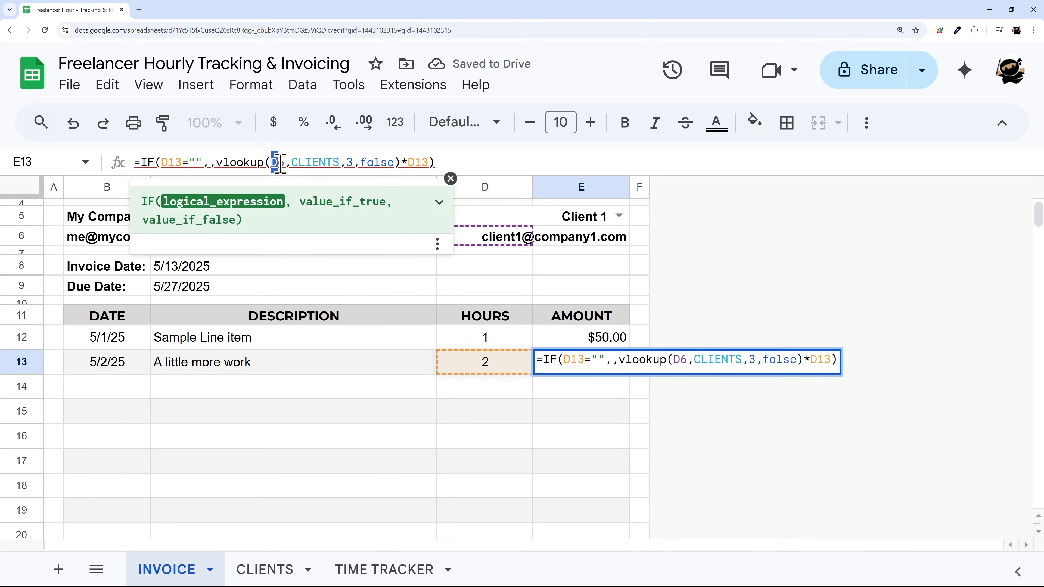
pyautogui.scroll(3, 569, 322)
pyautogui.scroll(-1, 569, 323)
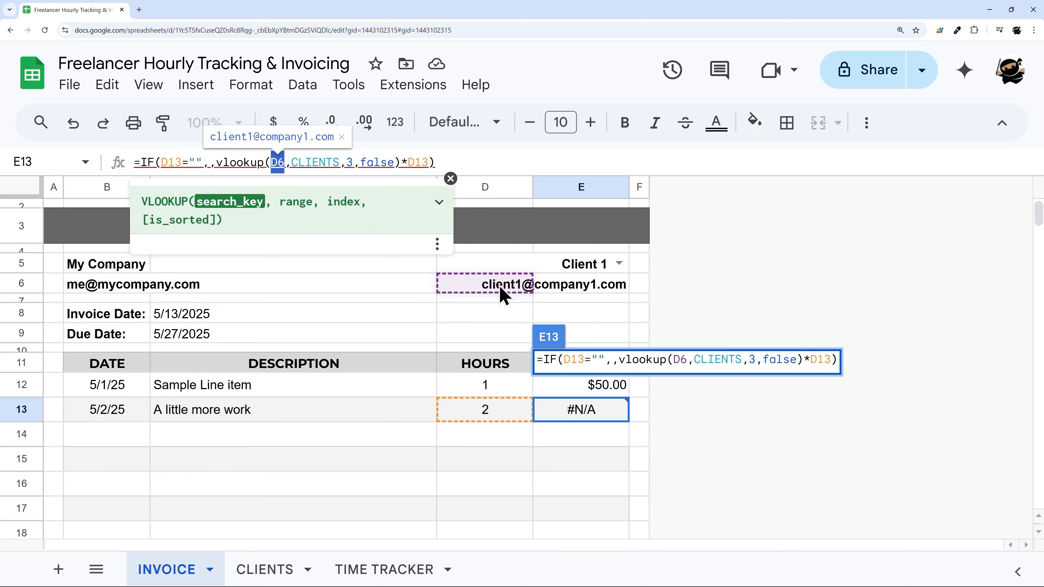
pyautogui.press('Escape')
# Step: Change the lookup's D5 reference in E12's formula to the absolute reference $D$5
pyautogui.click(581, 394)
pyautogui.doubleClick(615, 395)
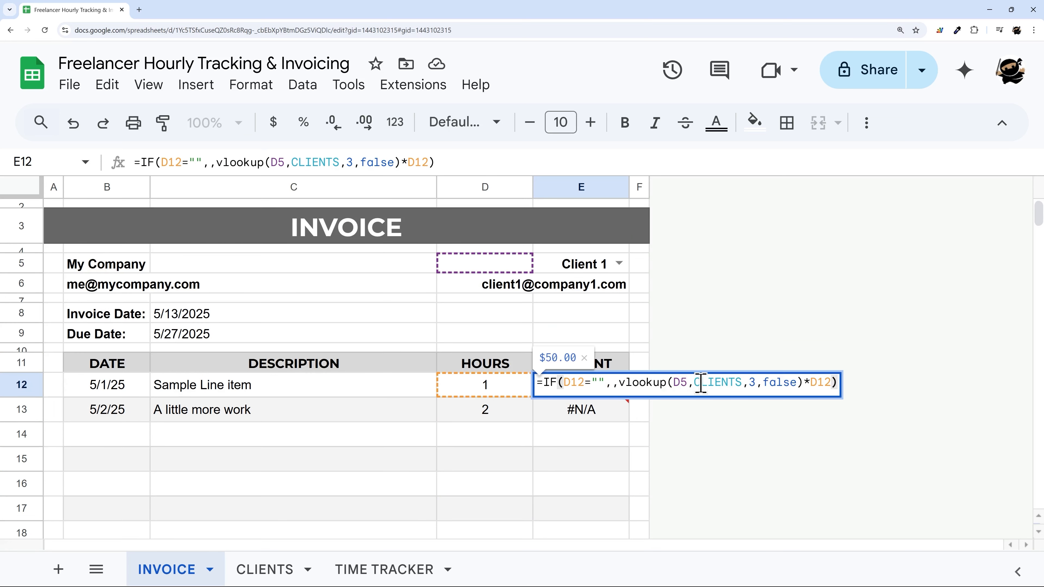
pyautogui.click(680, 382)
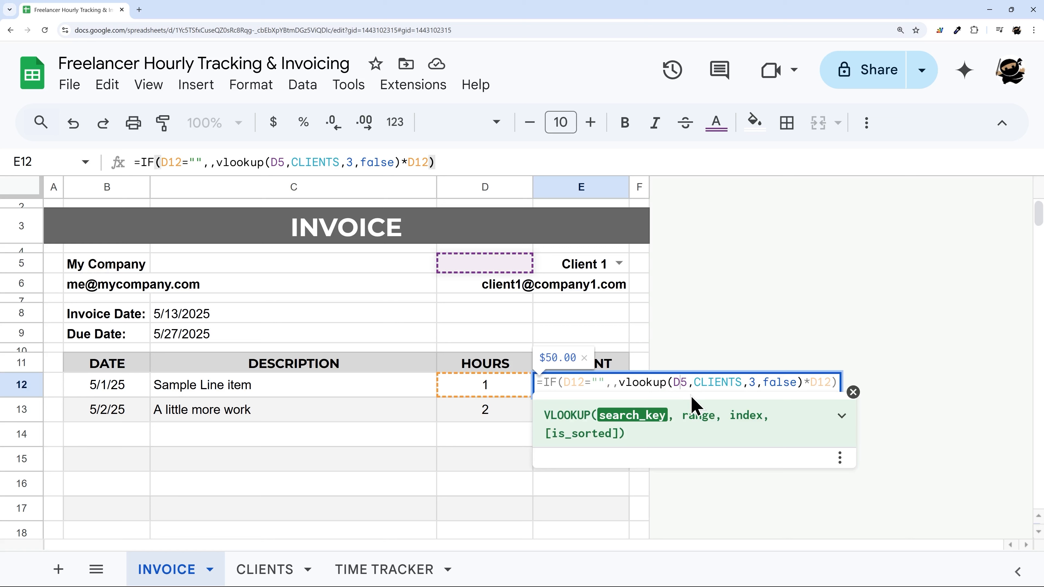
pyautogui.press('F4')
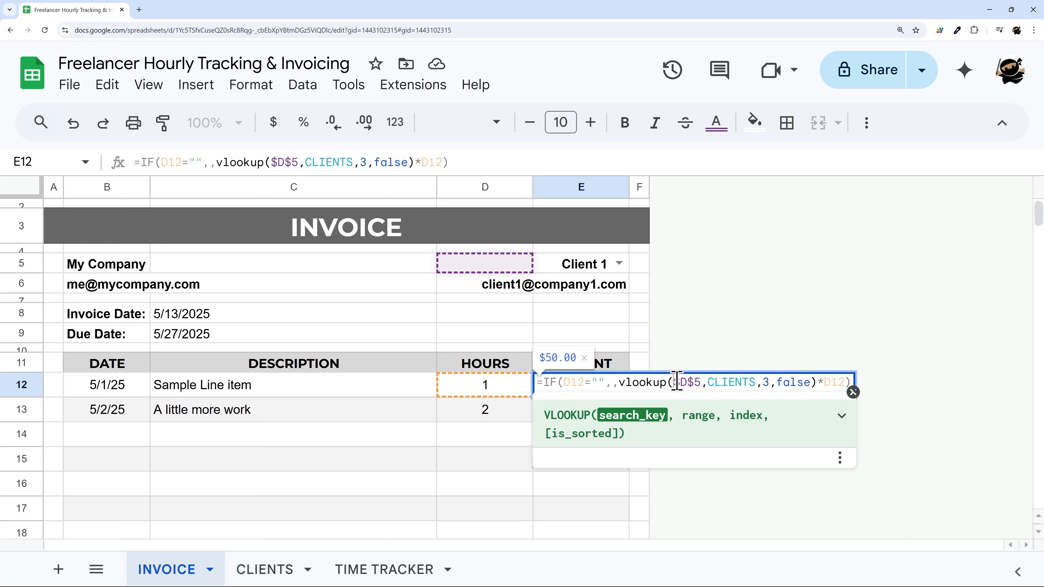
pyautogui.moveTo(676, 382); pyautogui.dragTo(695, 385)
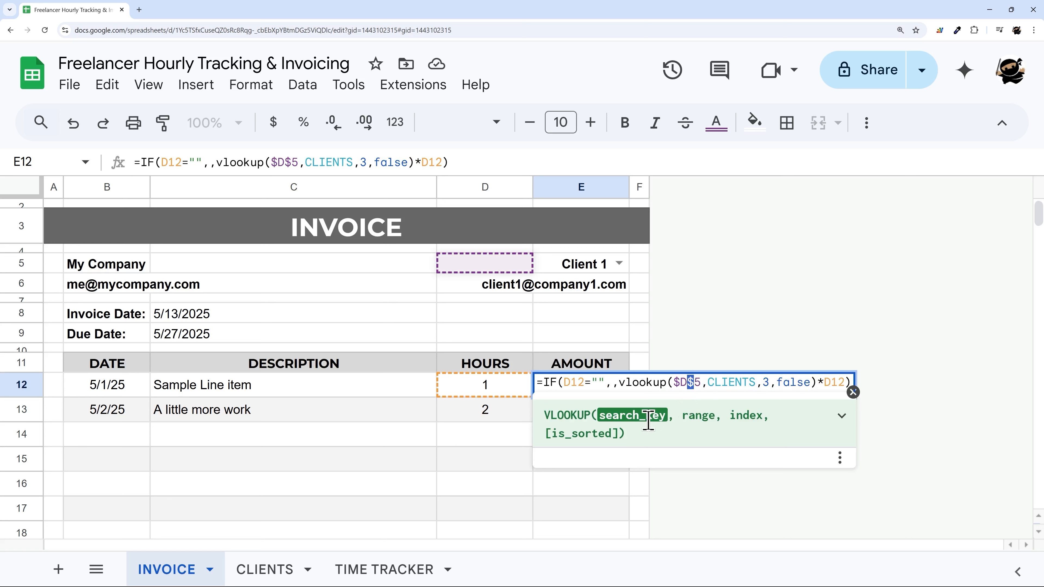
pyautogui.press('Return')
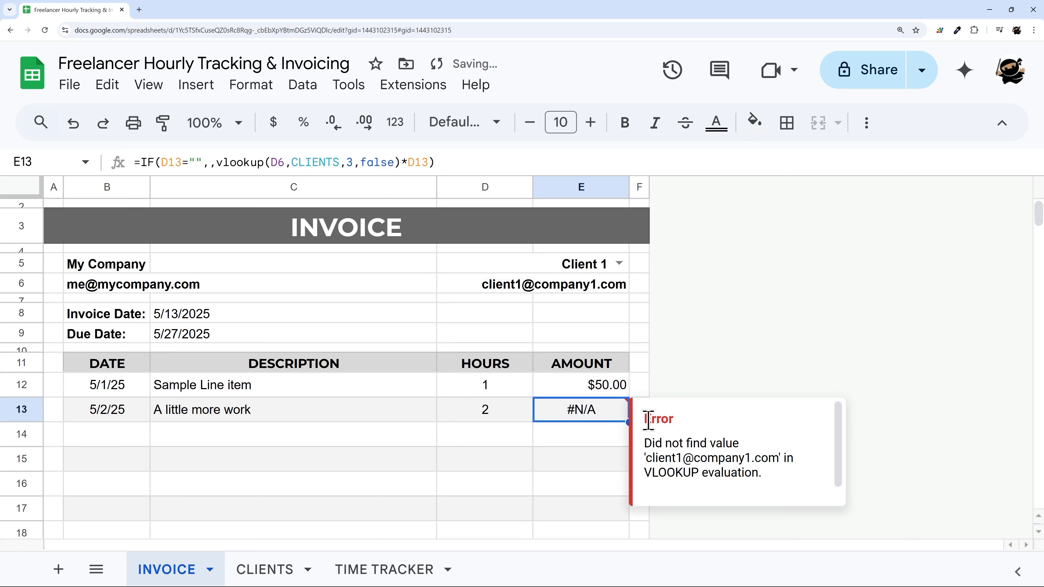
# Step: Fill the amount formula from E12 down through E31
pyautogui.click(585, 389)
pyautogui.moveTo(627, 396); pyautogui.dragTo(622, 439)
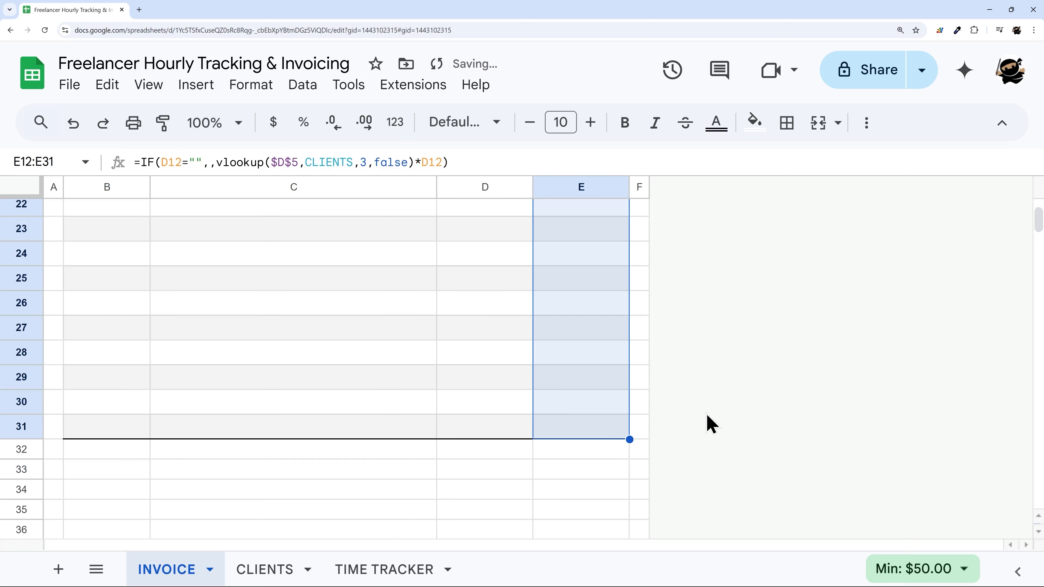
pyautogui.click(639, 402)
pyautogui.scroll(6, 559, 382)
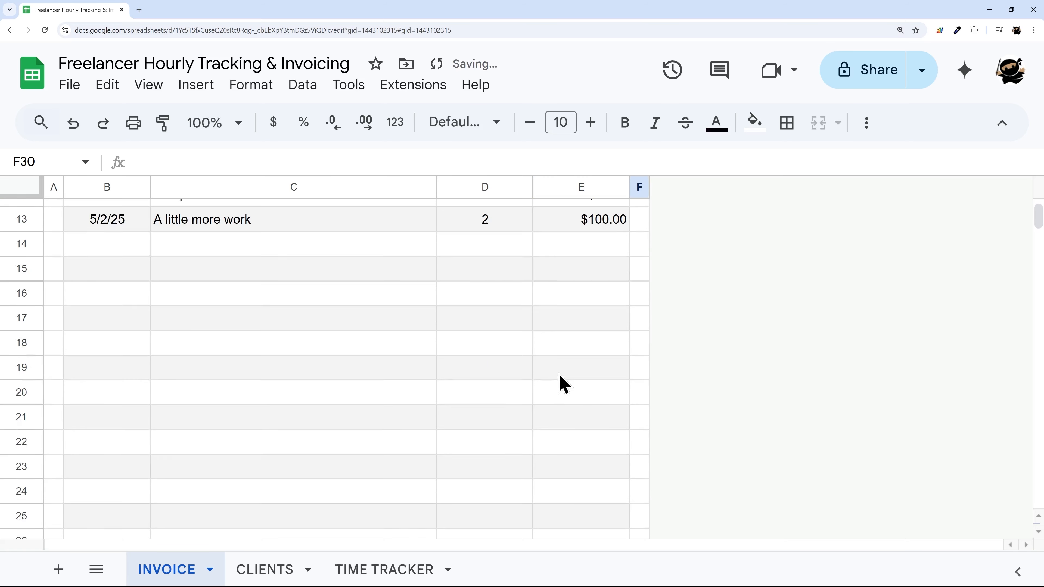
# Step: Total the amount column in E32 with the formula =sum(E12:E31) and check it against the line amounts
pyautogui.moveTo(596, 340); pyautogui.dragTo(600, 389)
pyautogui.scroll(-9, 600, 389)
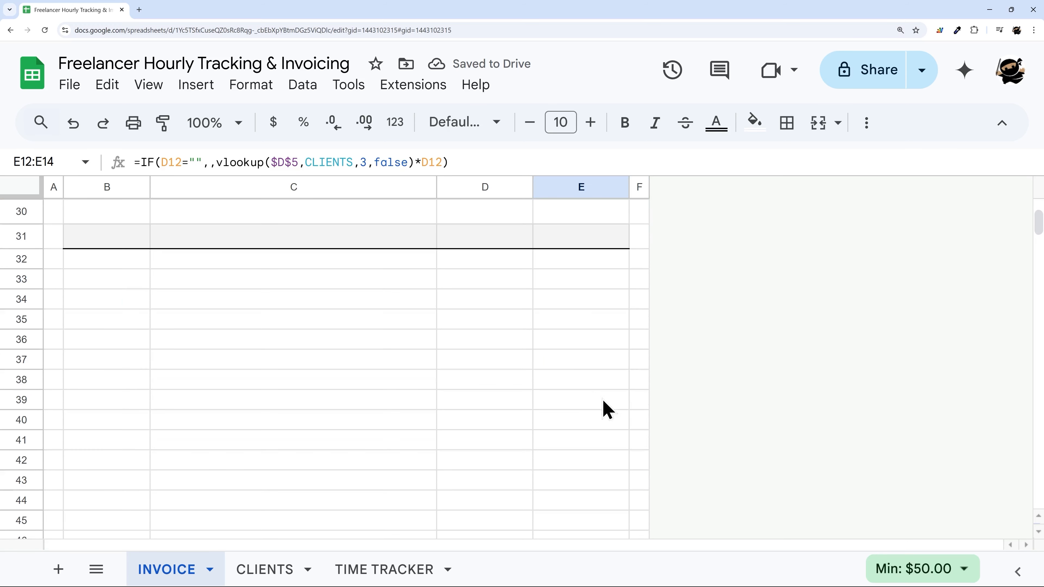
pyautogui.click(574, 263)
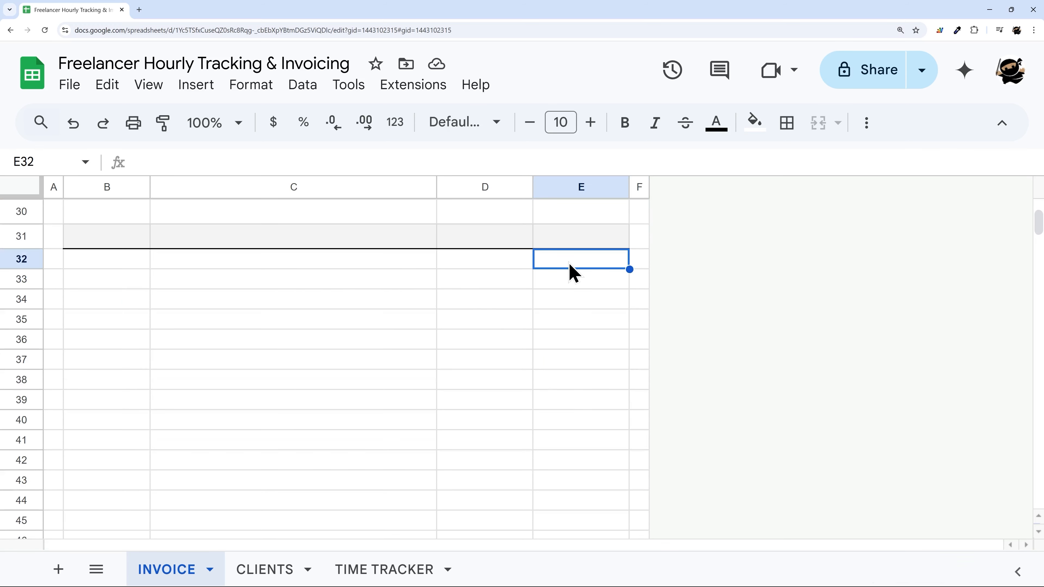
pyautogui.write('=sum')
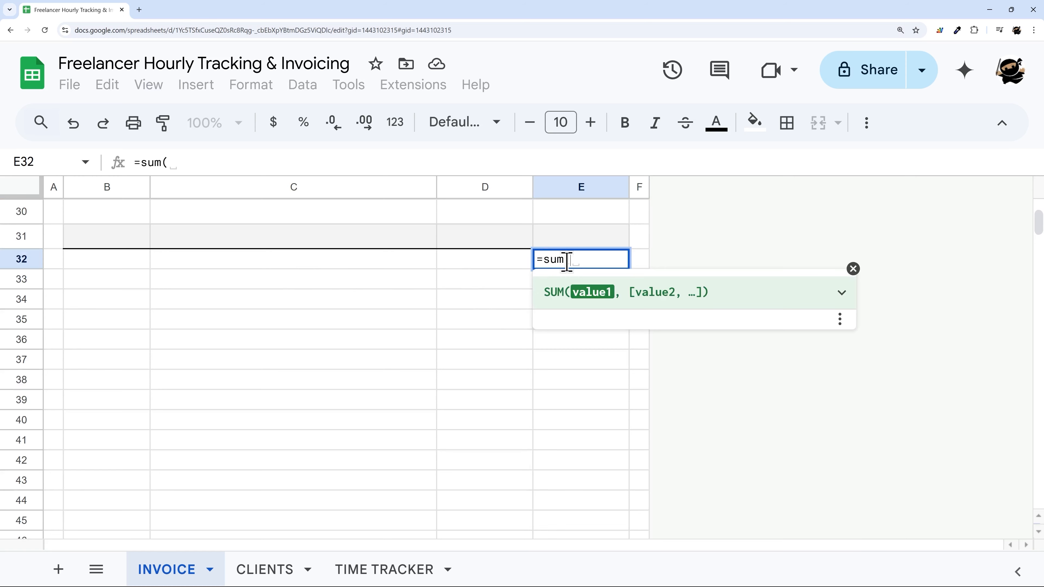
pyautogui.write('(')
pyautogui.moveTo(572, 240); pyautogui.dragTo(597, 250)
pyautogui.press('Return')
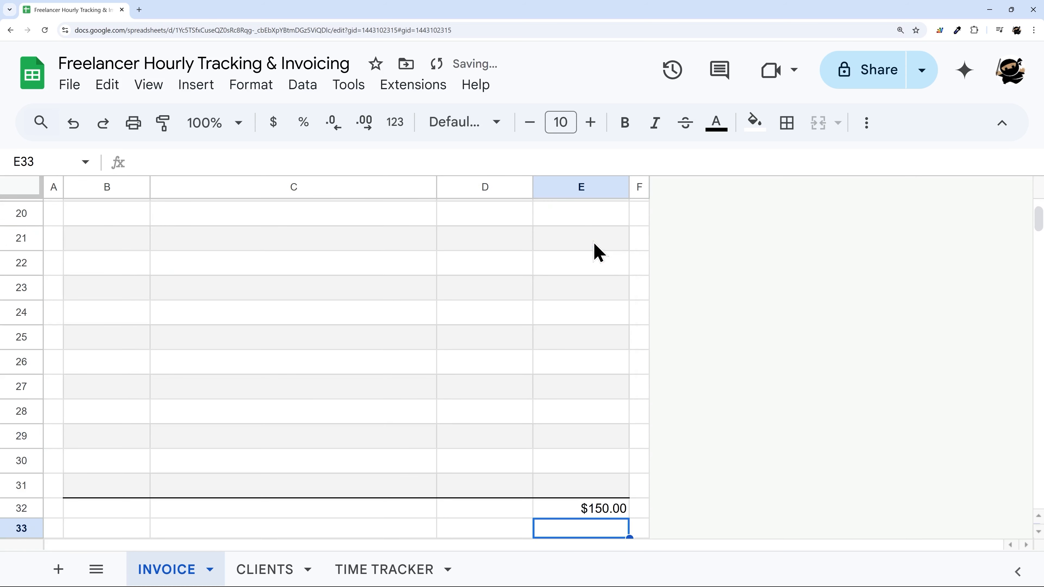
pyautogui.scroll(3, 609, 431)
pyautogui.moveTo(612, 208); pyautogui.dragTo(610, 238)
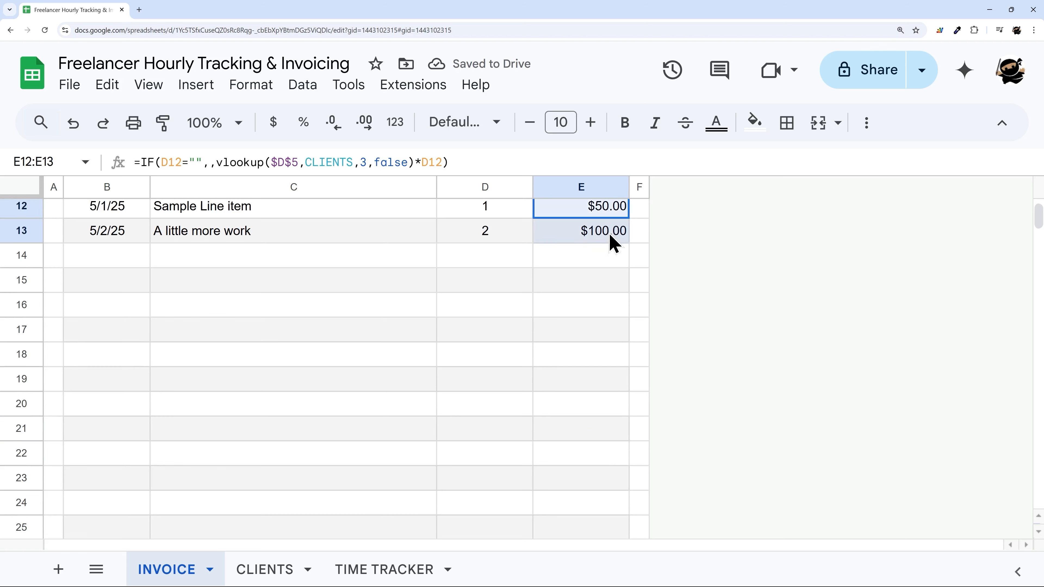
pyautogui.scroll(-4, 741, 403)
pyautogui.click(608, 416)
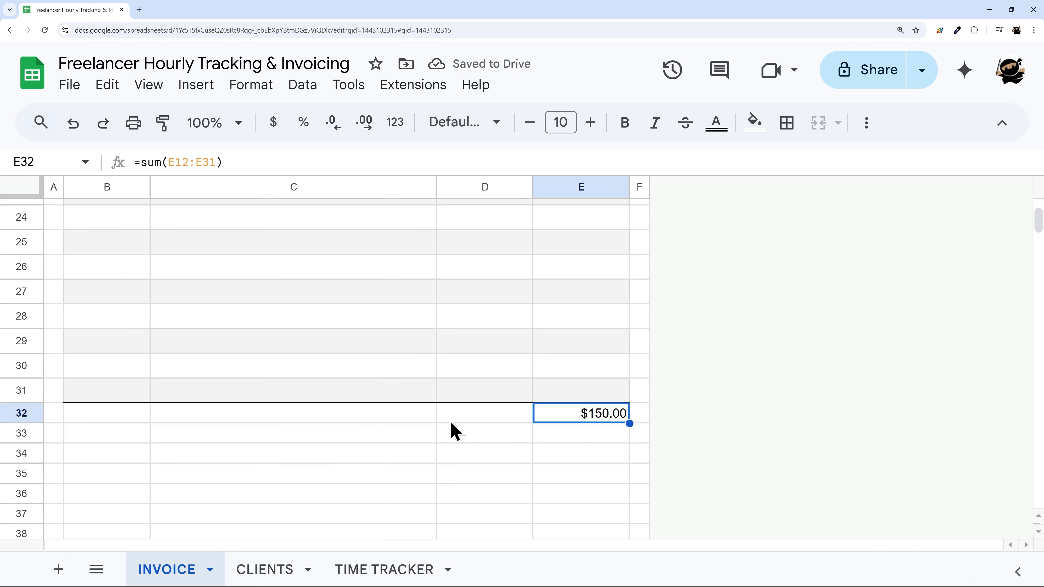
# Step: Enter the label TOTAL in D32, beside the summed amount
pyautogui.click(473, 419)
pyautogui.write('TOT')
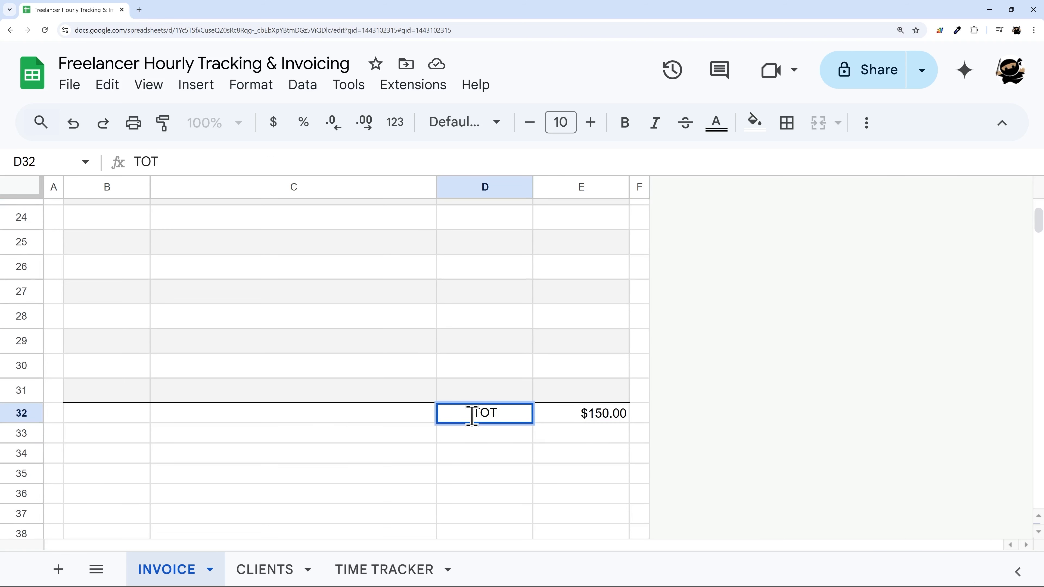
pyautogui.write('AL')
pyautogui.press('Return')
# Step: Format the total row's D32:E32 in bold Montserrat with a larger font size
pyautogui.moveTo(485, 419); pyautogui.dragTo(580, 416)
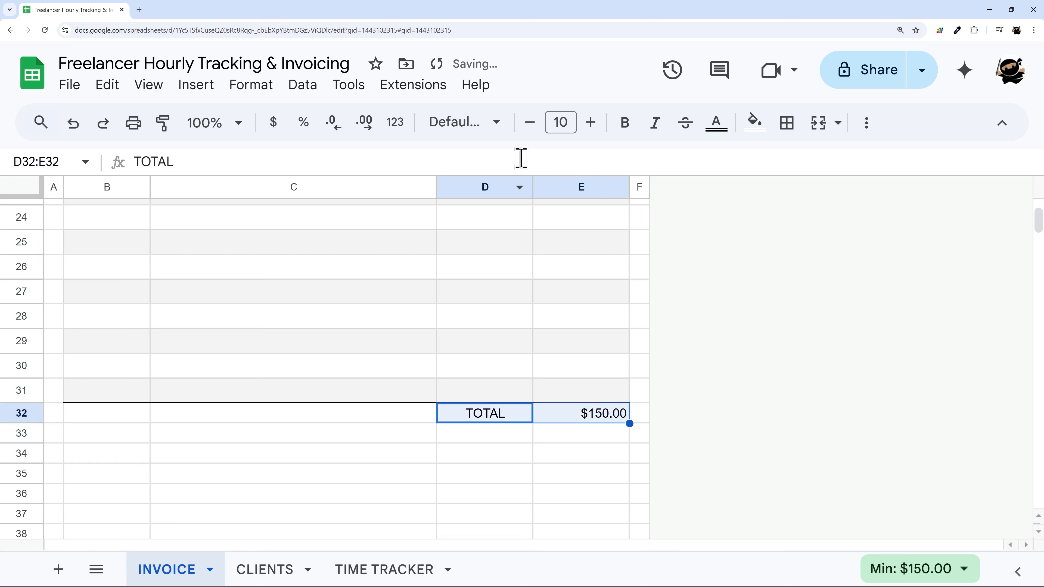
pyautogui.click(477, 129)
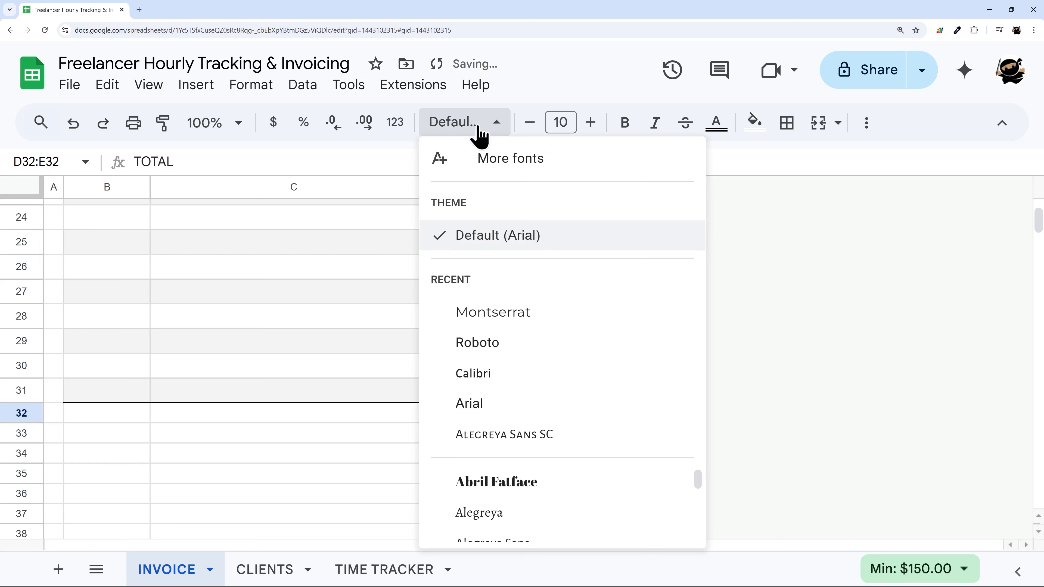
pyautogui.click(622, 123)
pyautogui.click(591, 123)
pyautogui.click(591, 122)
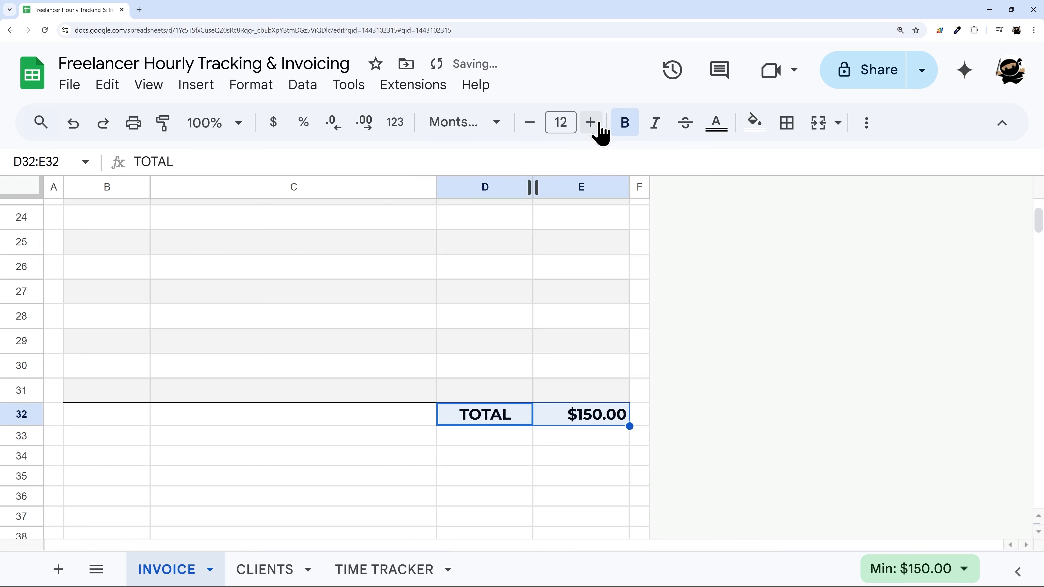
pyautogui.click(599, 127)
pyautogui.click(816, 424)
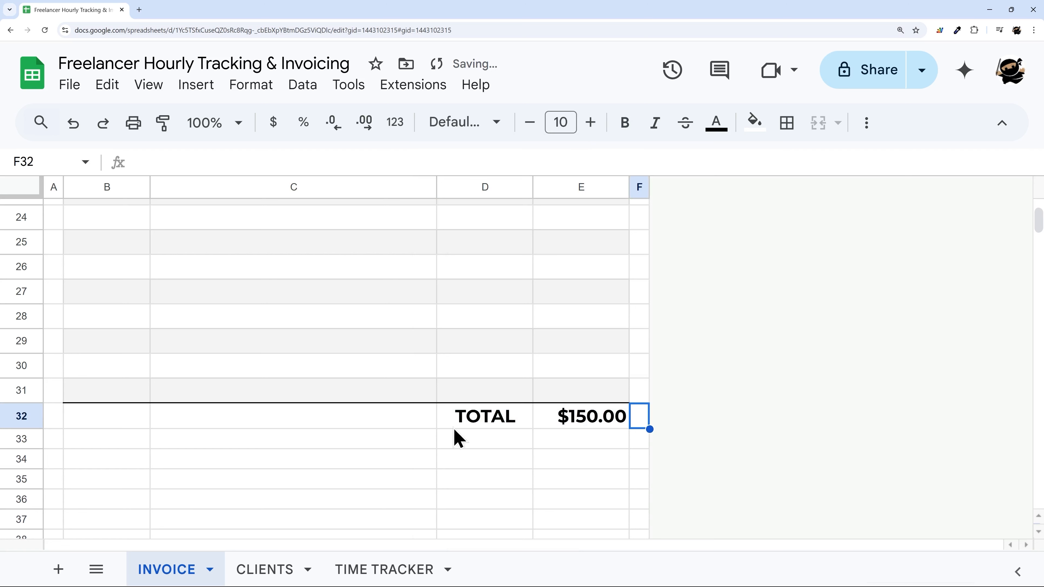
# Step: Delete the empty rows 33 through 1000 below the total row
pyautogui.click(41, 439)
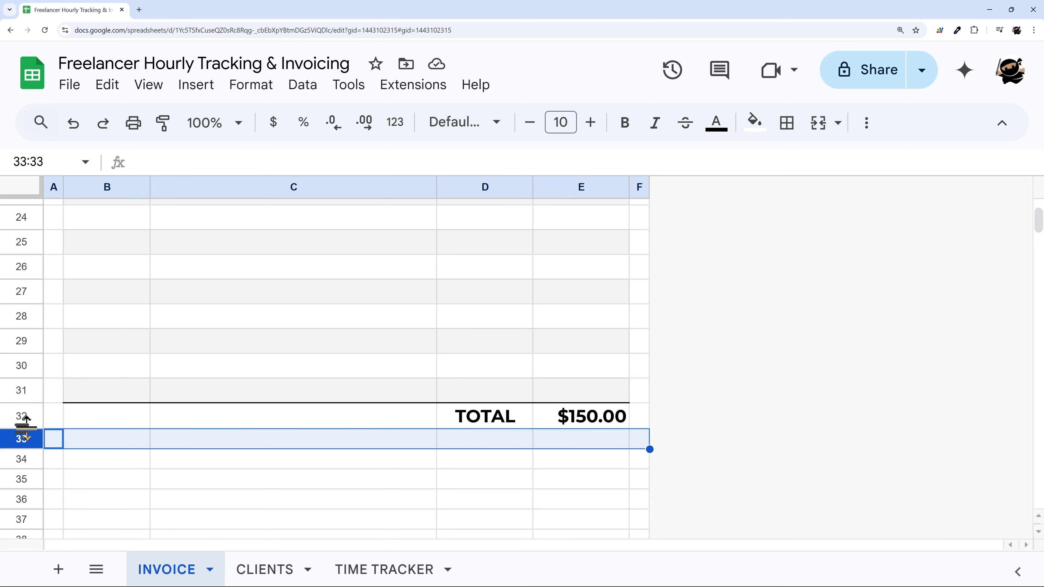
pyautogui.moveTo(1037, 221); pyautogui.dragTo(1038, 496)
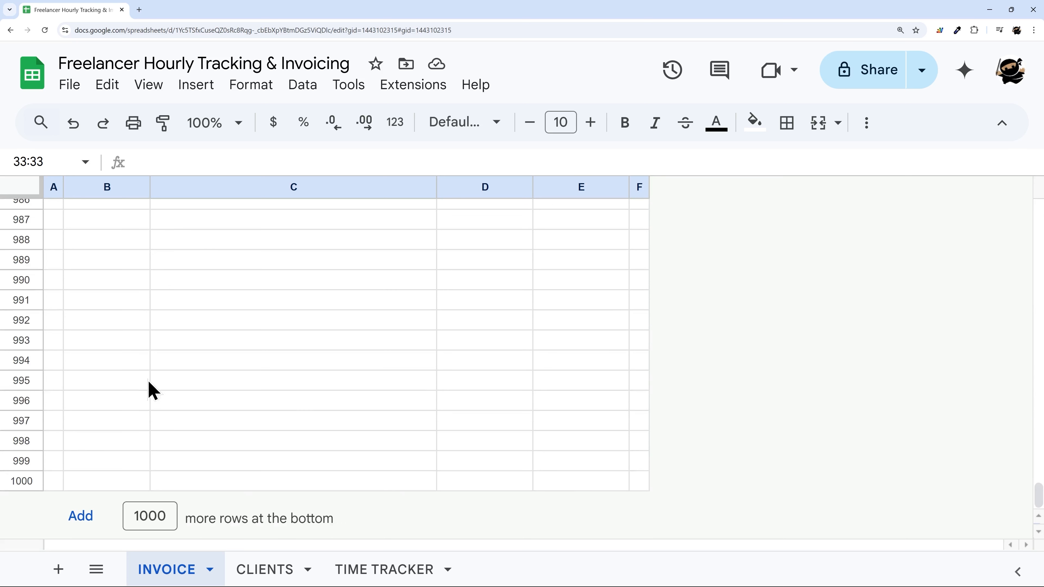
pyautogui.keyDown('shift'); pyautogui.click(31, 489); pyautogui.keyUp('shift')
pyautogui.rightClick(30, 489)
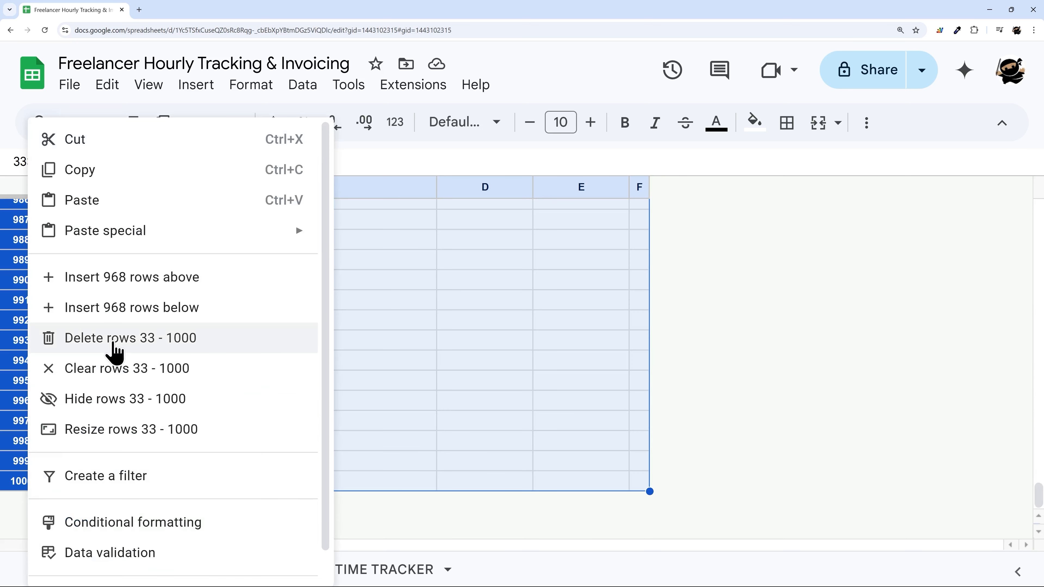
pyautogui.click(115, 338)
# Step: Hide the gridlines on the INVOICE sheet and look over the result down to the total row
pyautogui.scroll(5, 552, 436)
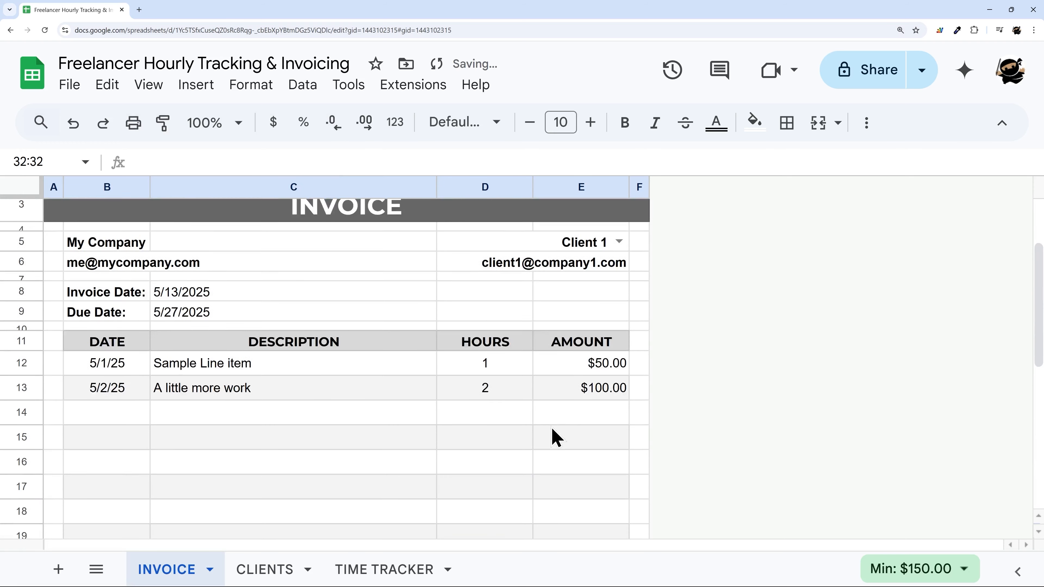
pyautogui.scroll(2, 553, 435)
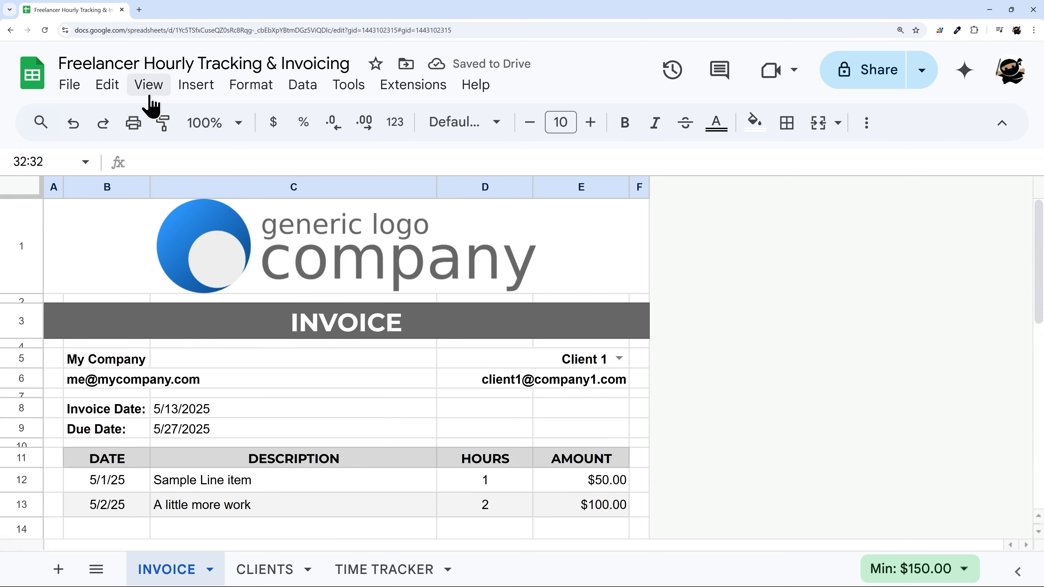
pyautogui.click(148, 86)
pyautogui.moveTo(165, 120)
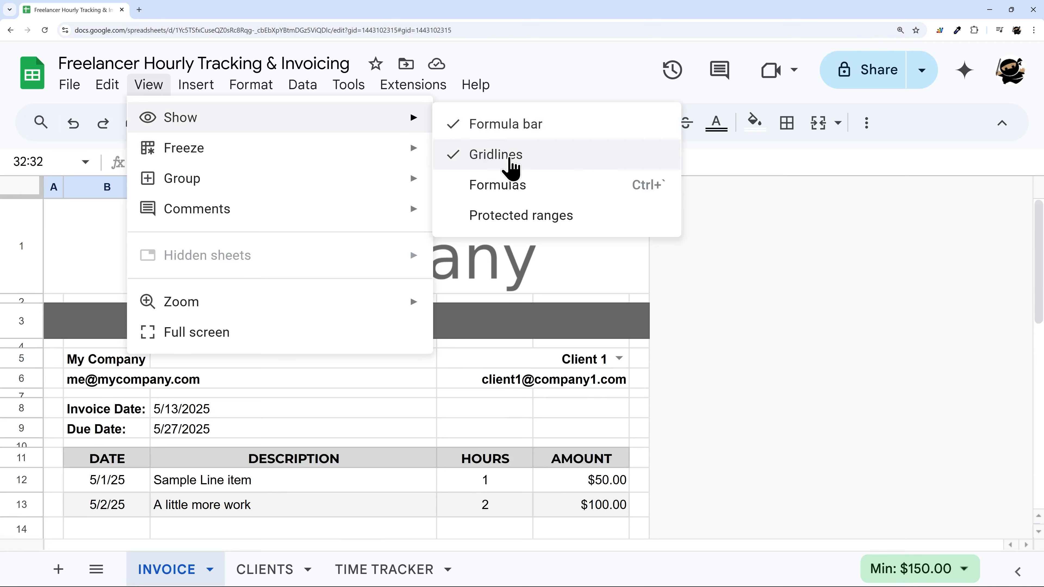
pyautogui.click(508, 167)
pyautogui.scroll(-10, 699, 335)
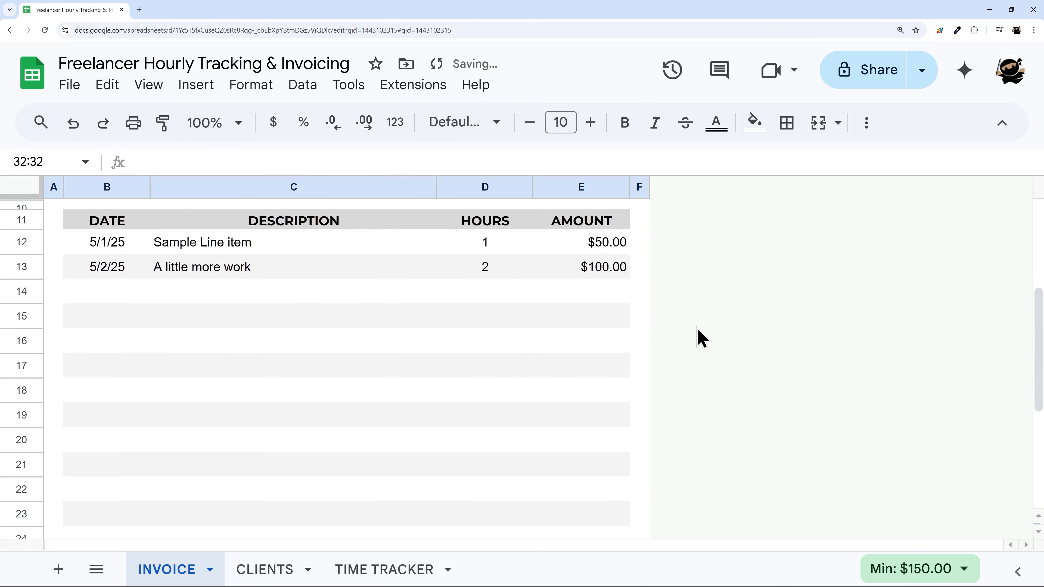
pyautogui.click(699, 335)
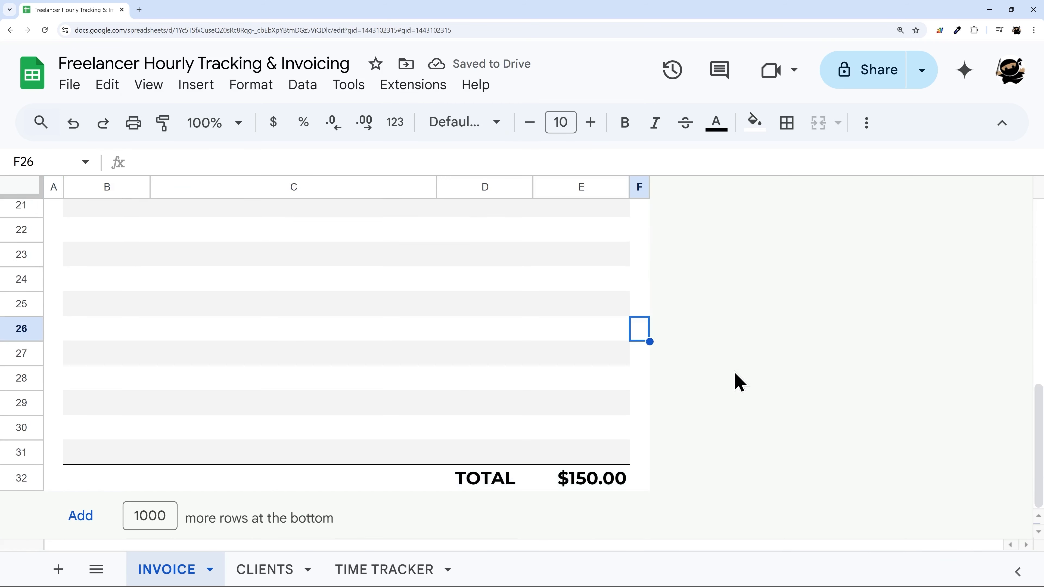
# Step: Open the PDF download settings for the current sheet and set the page orientation to Portrait
pyautogui.scroll(10, 706, 349)
pyautogui.click(77, 90)
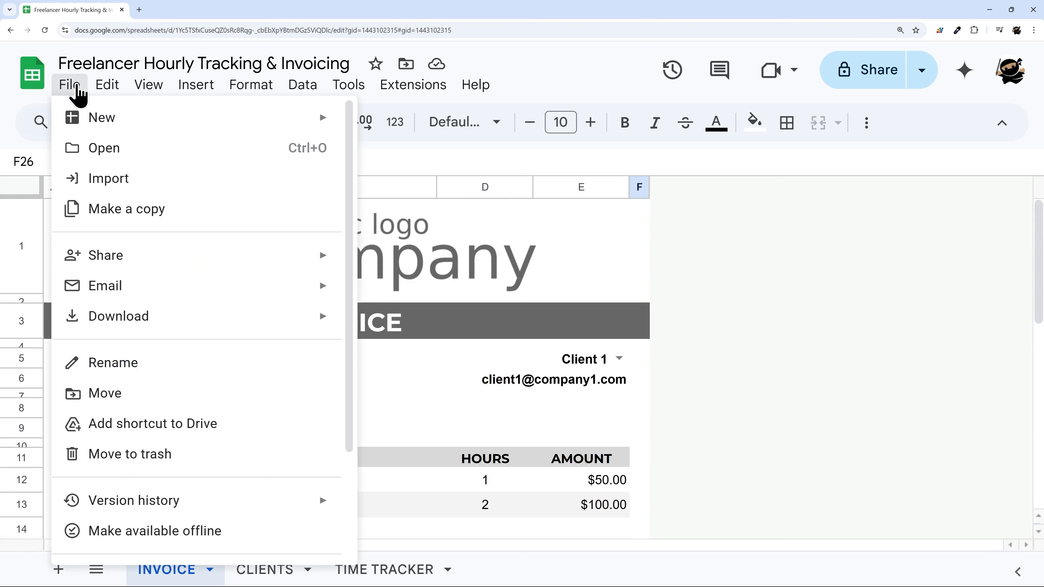
pyautogui.moveTo(128, 320)
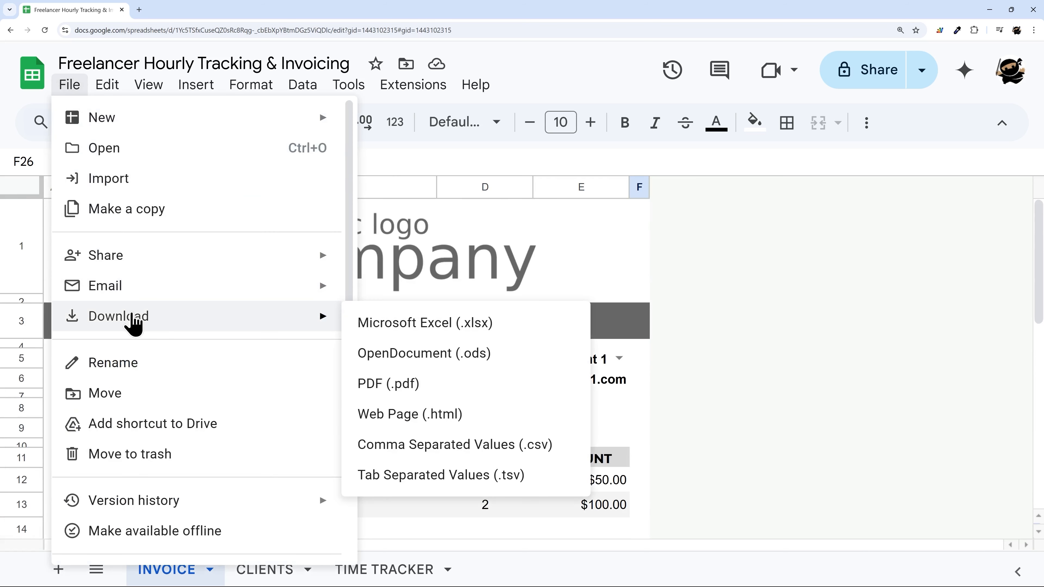
pyautogui.scroll(-3, 203, 355)
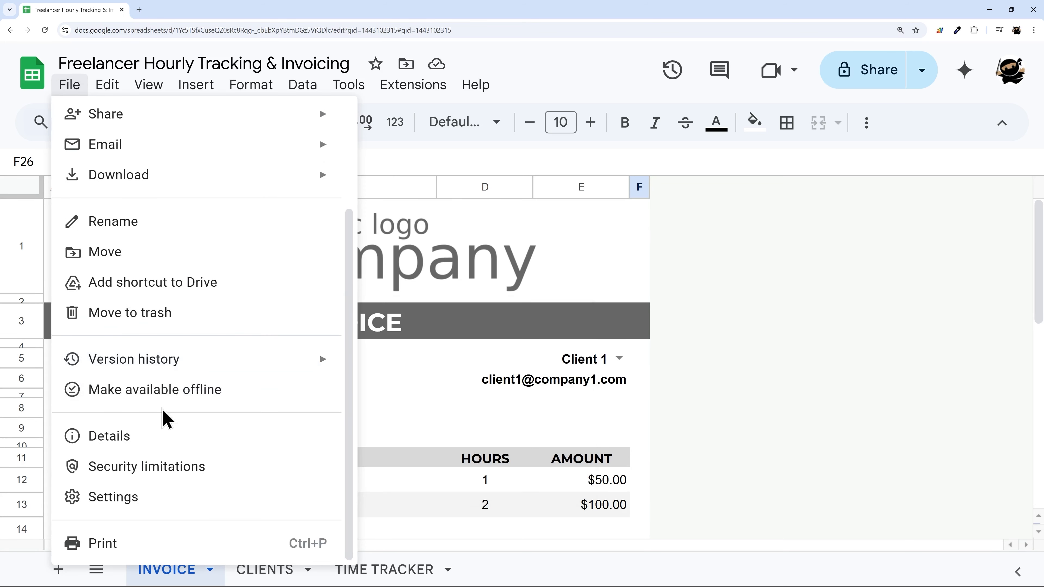
pyautogui.scroll(3, 166, 450)
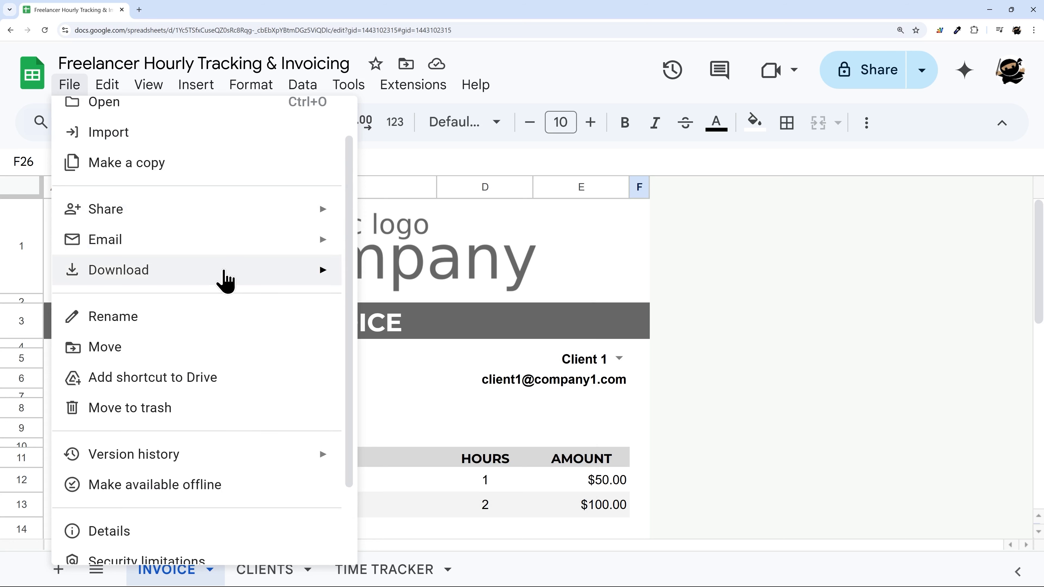
pyautogui.moveTo(226, 278)
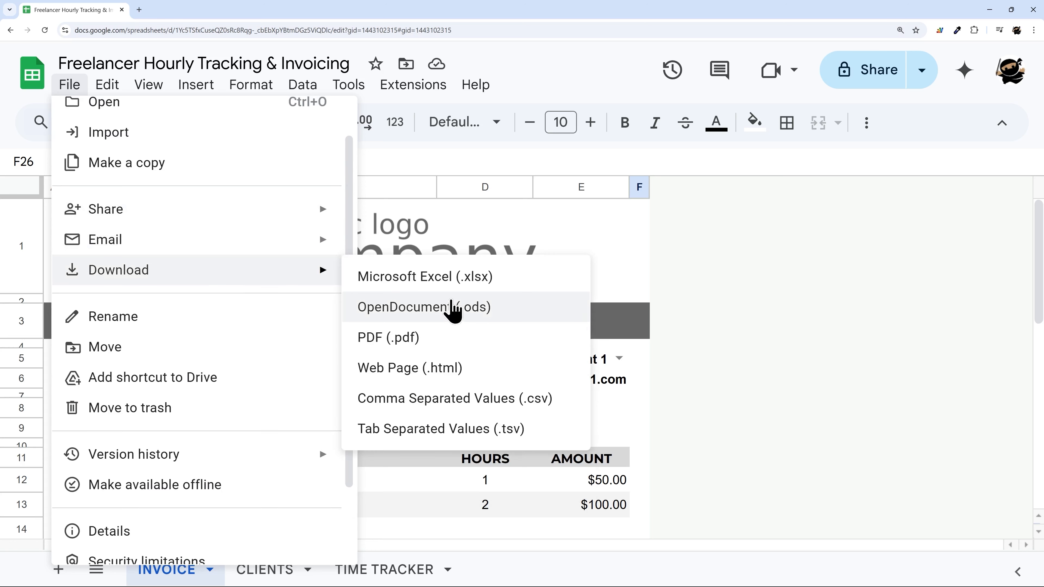
pyautogui.click(423, 341)
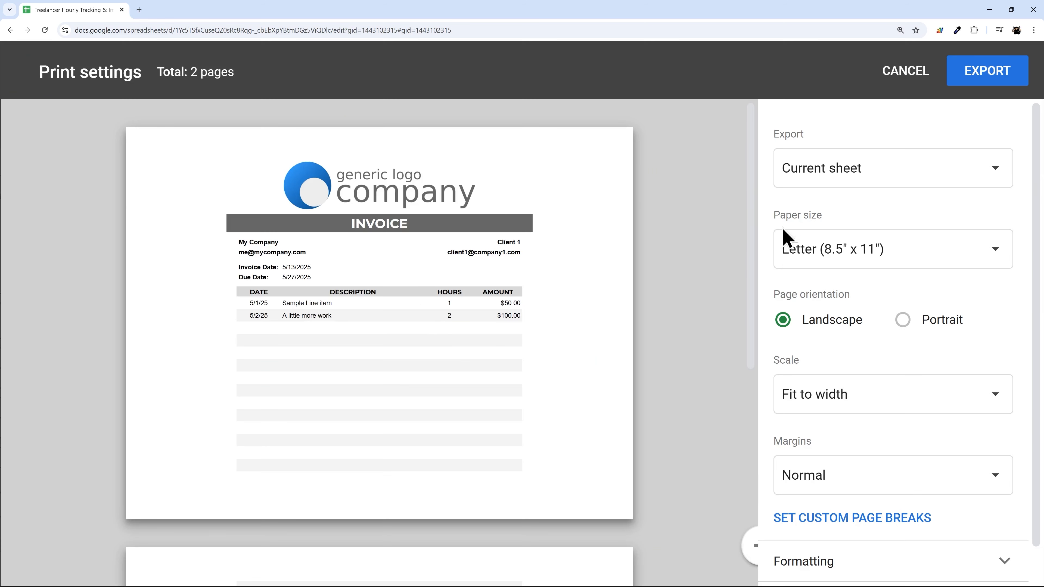
pyautogui.click(904, 322)
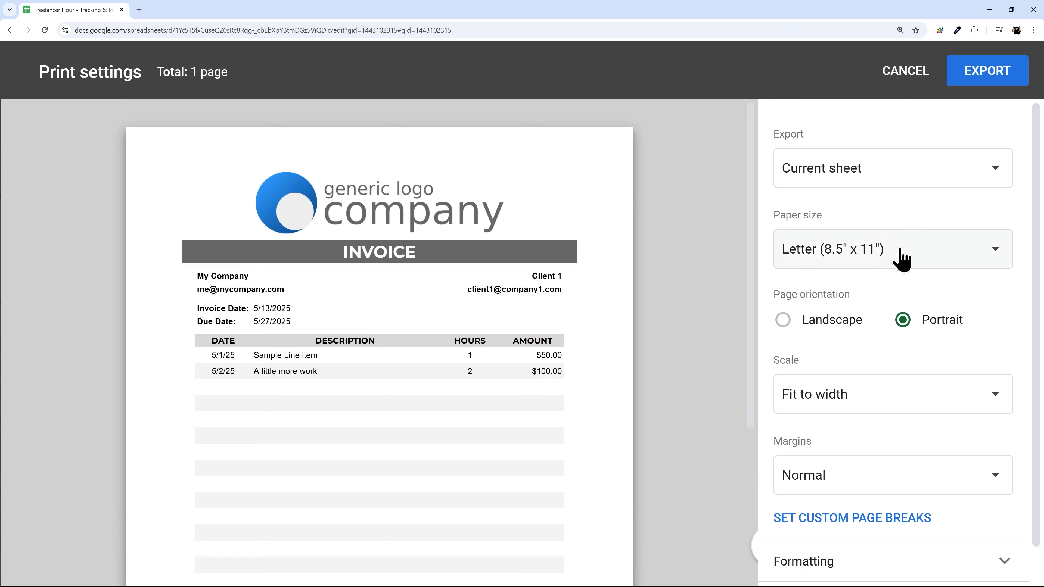
# Step: Review the PDF preview with the scale set to Fit to width, and cancel the export to return to the invoice
pyautogui.scroll(-5, 485, 290)
pyautogui.scroll(5, 497, 299)
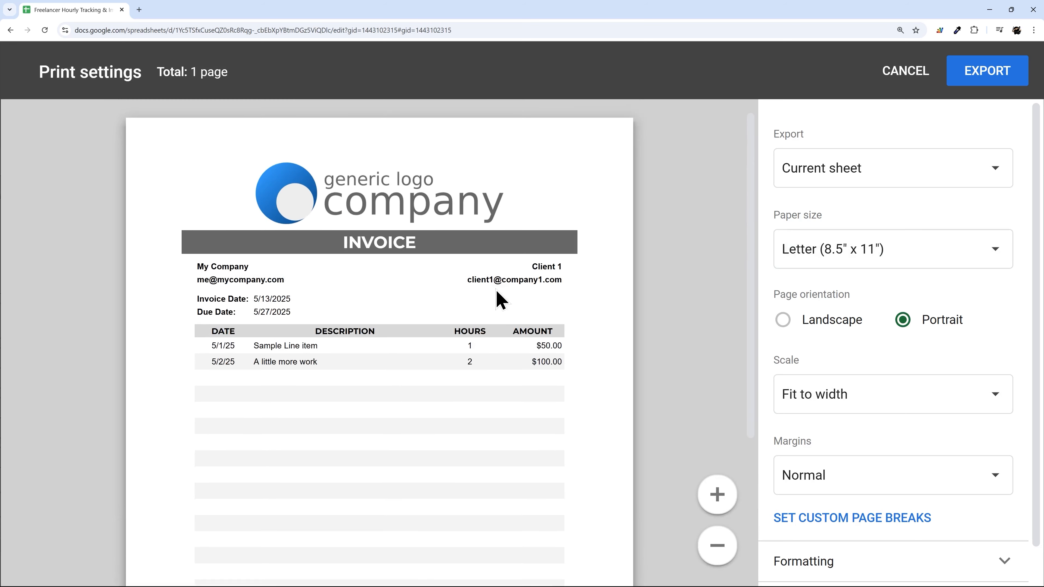
pyautogui.scroll(-5, 478, 292)
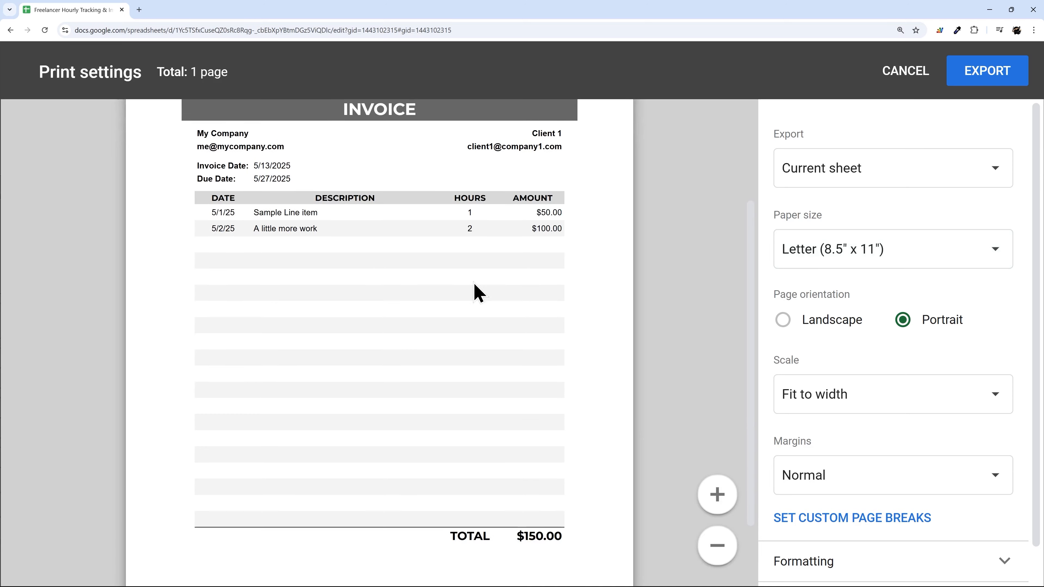
pyautogui.scroll(5, 444, 399)
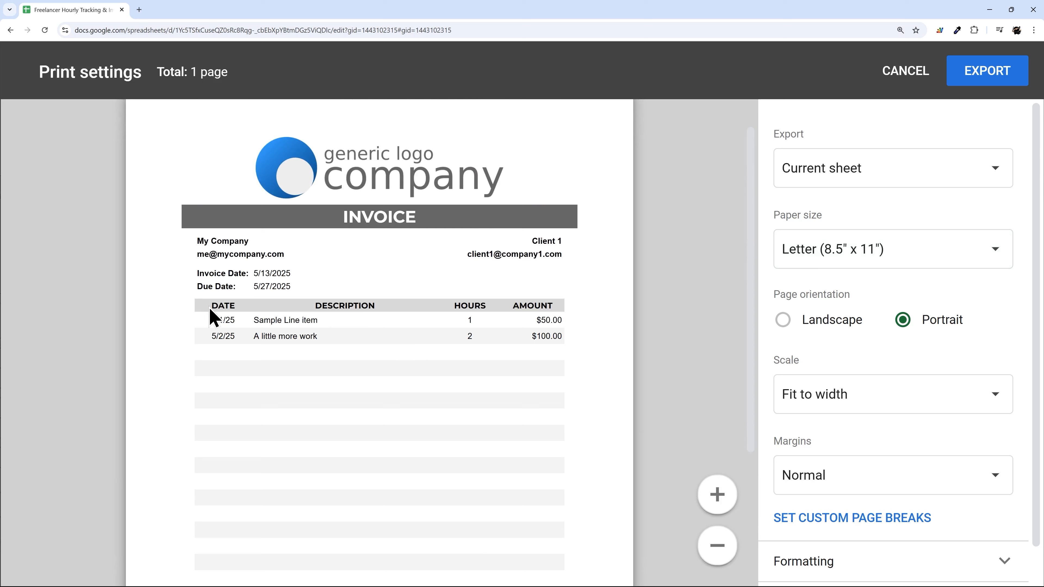
pyautogui.scroll(-1, 862, 345)
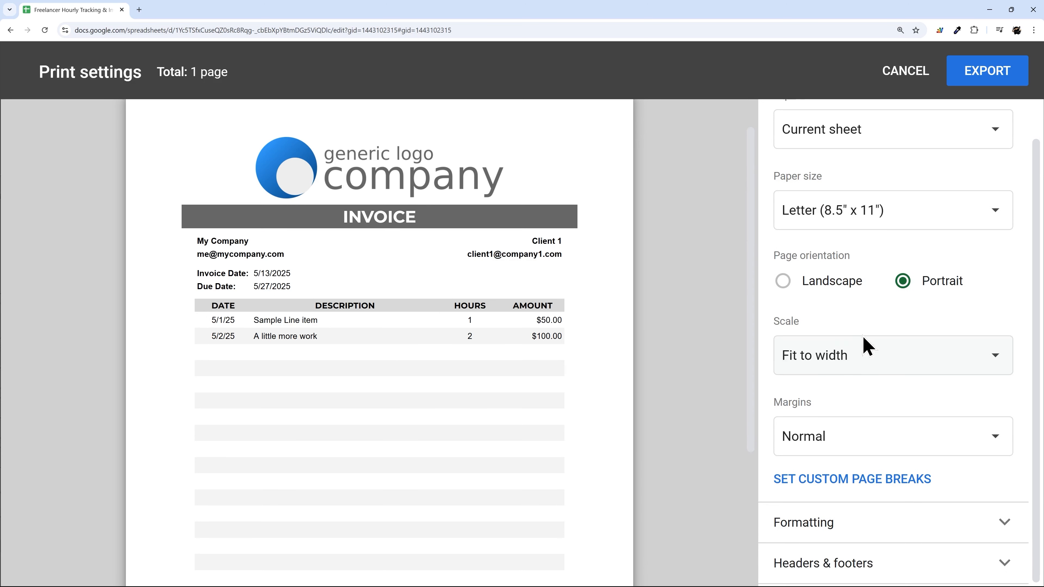
pyautogui.click(825, 365)
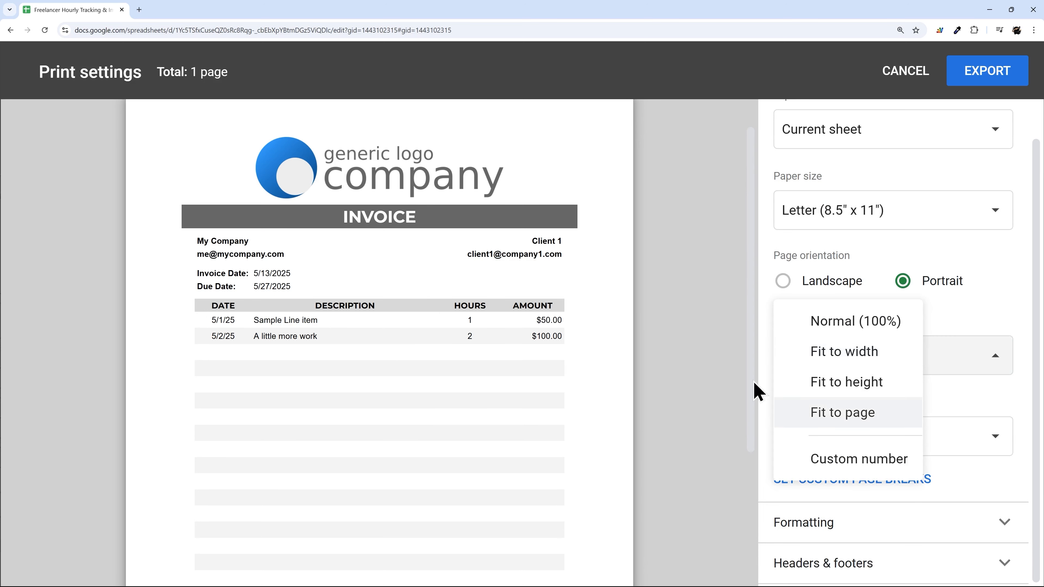
pyautogui.click(856, 353)
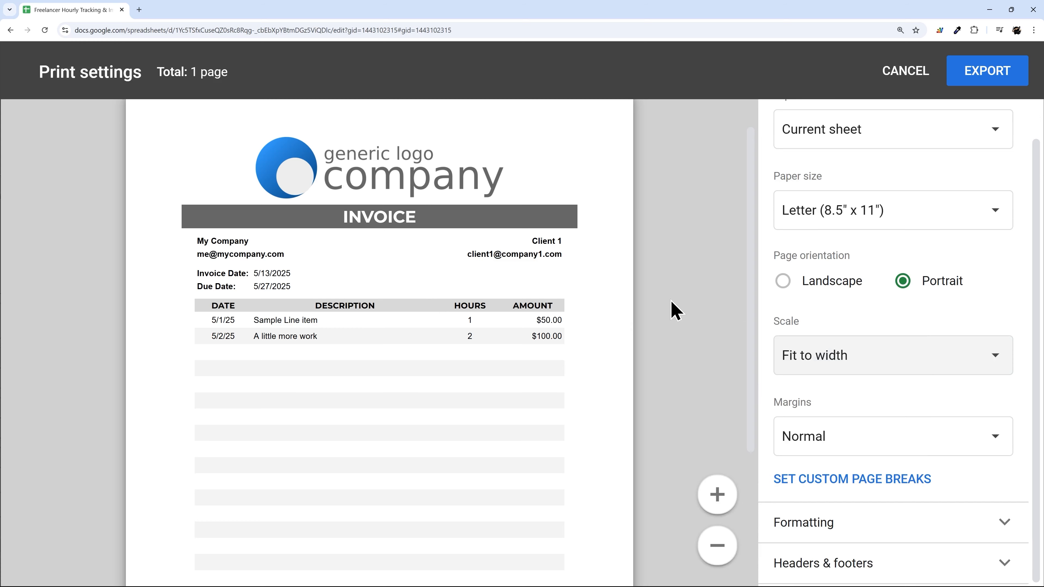
pyautogui.scroll(-3, 704, 315)
pyautogui.scroll(3, 703, 314)
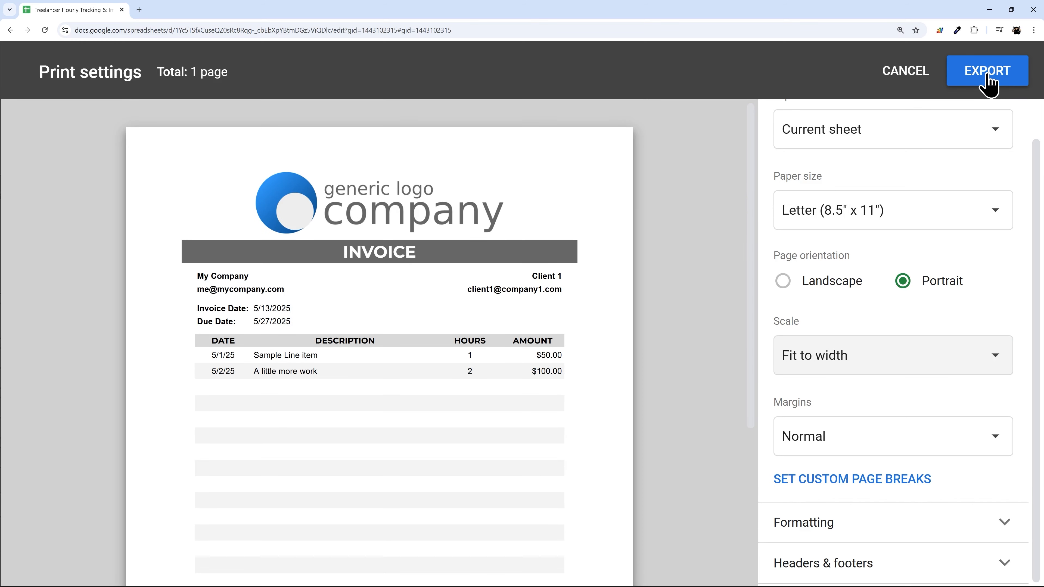
pyautogui.click(900, 73)
pyautogui.scroll(-10, 473, 273)
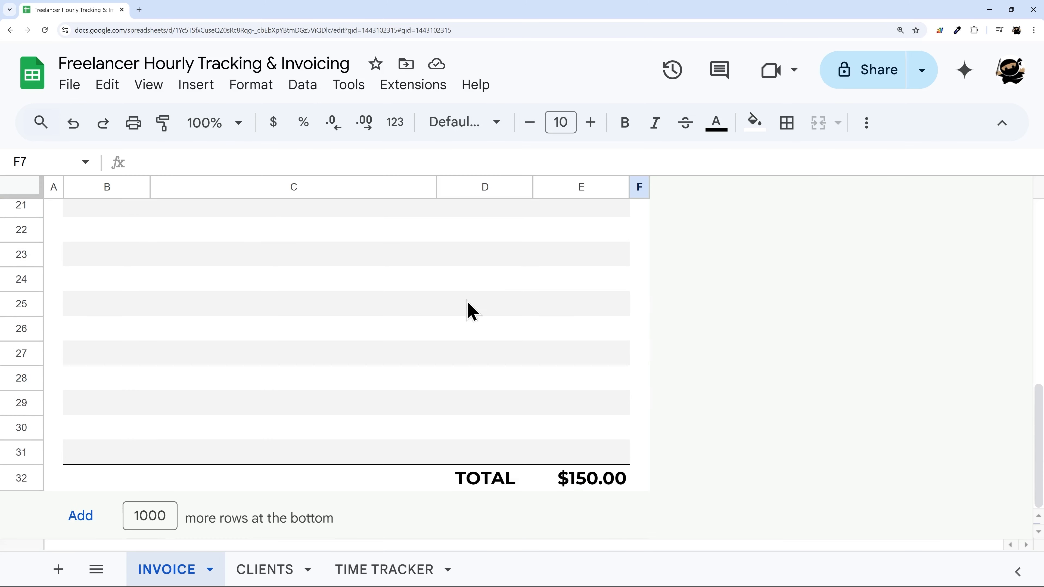
pyautogui.scroll(10, 400, 422)
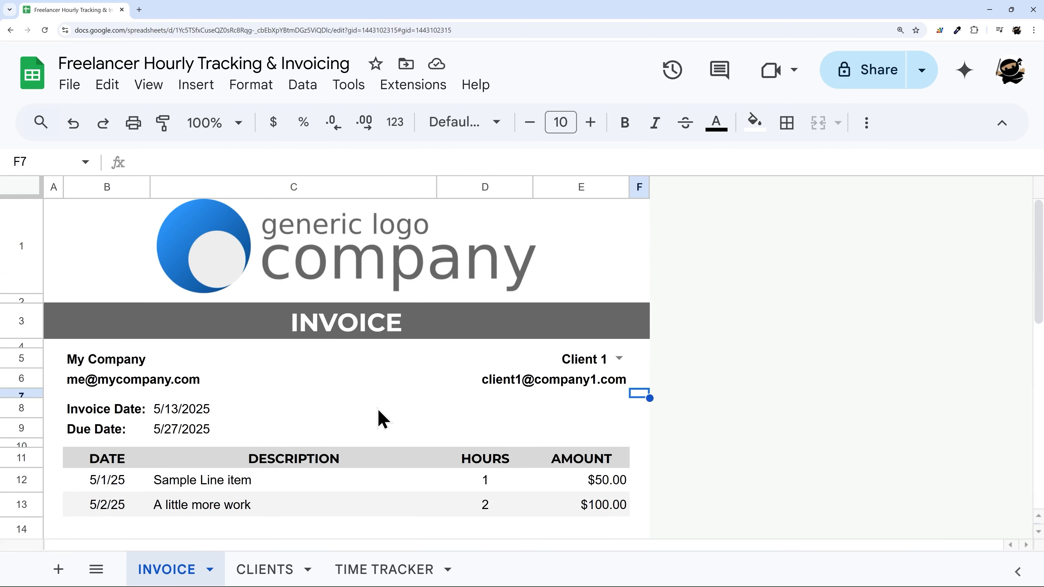
# Step: Duplicate the TIME TRACKER sheet and rename the copy PAID
pyautogui.click(347, 572)
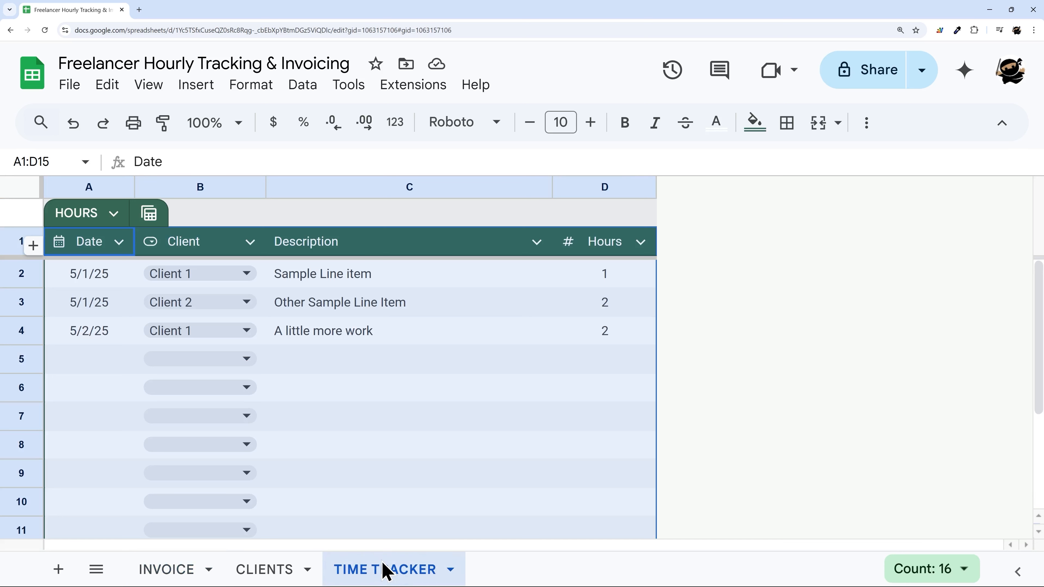
pyautogui.rightClick(385, 572)
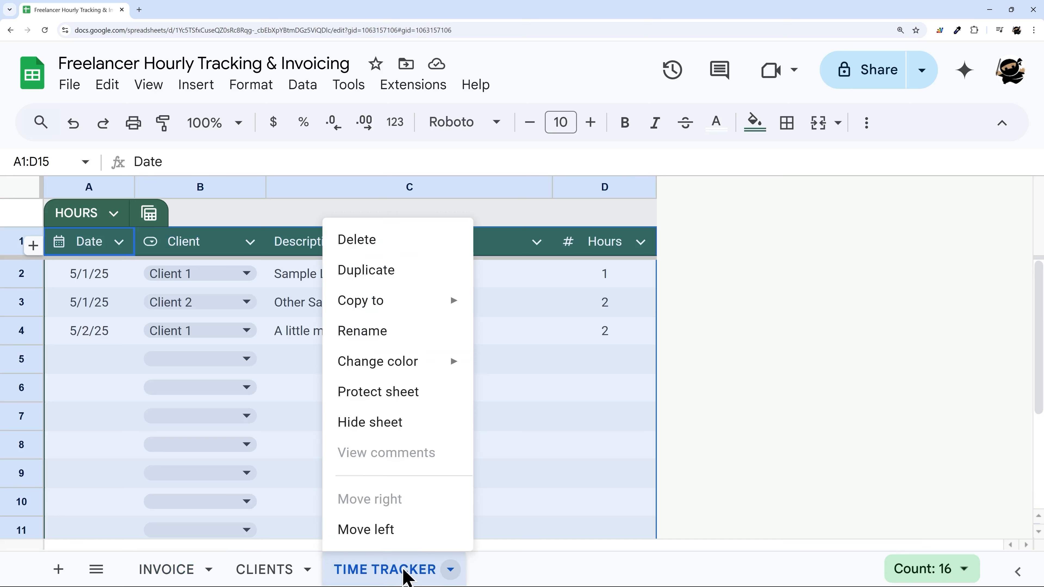
pyautogui.click(397, 271)
pyautogui.rightClick(514, 570)
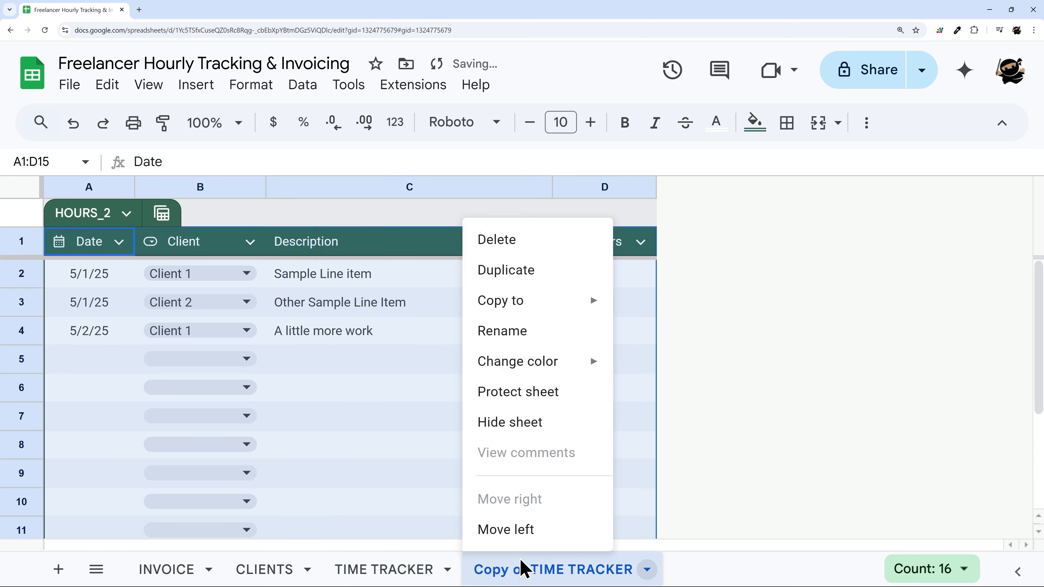
pyautogui.click(513, 334)
pyautogui.write('PAID')
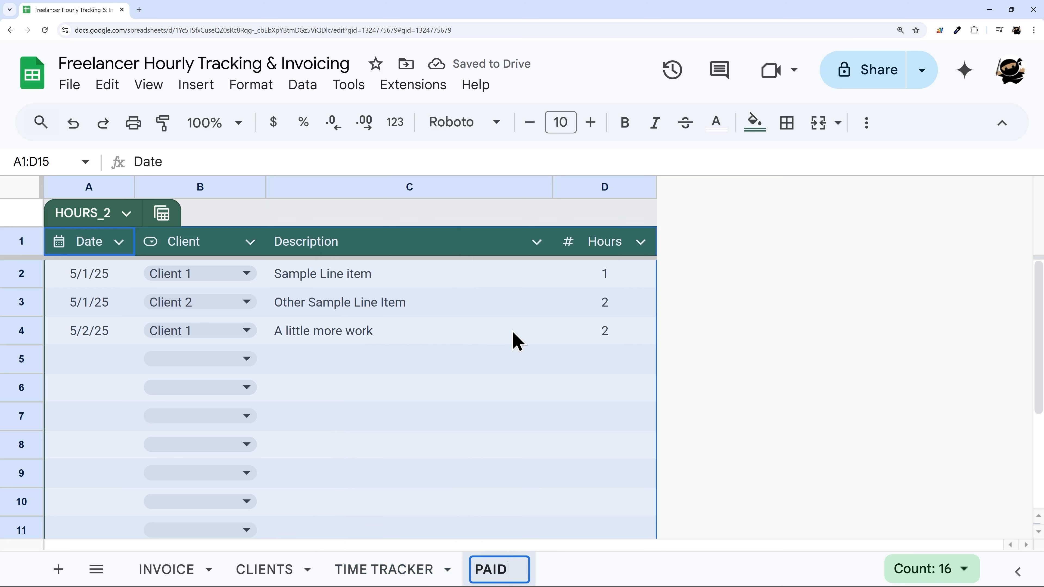
pyautogui.press('Return')
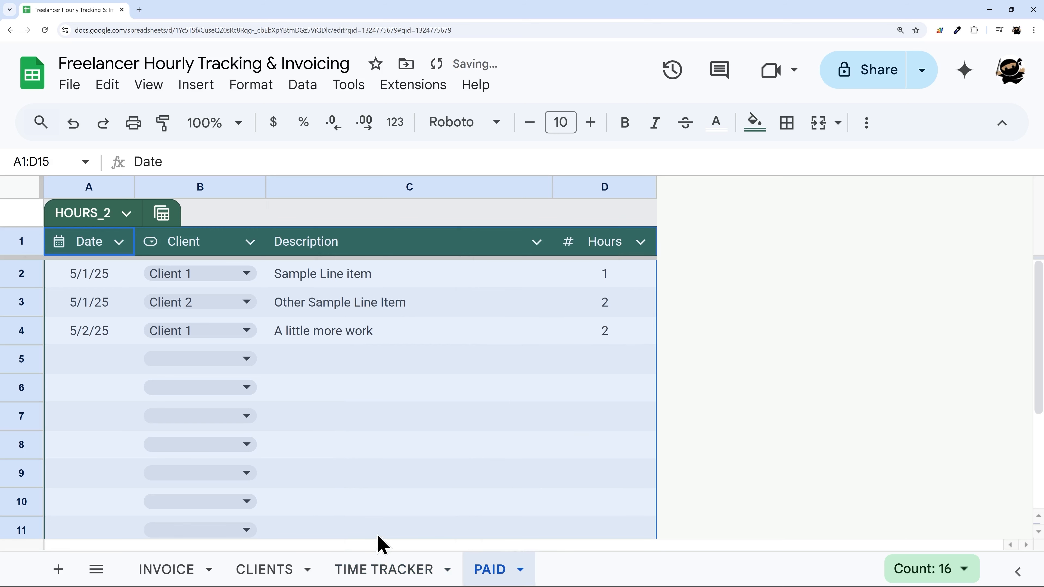
pyautogui.click(144, 575)
pyautogui.click(370, 574)
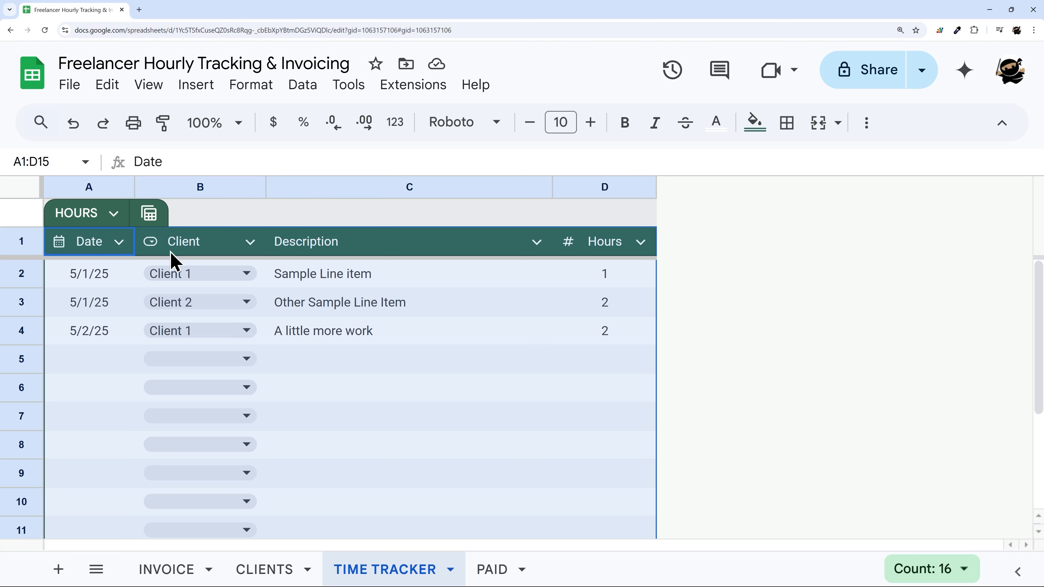
pyautogui.click(216, 187)
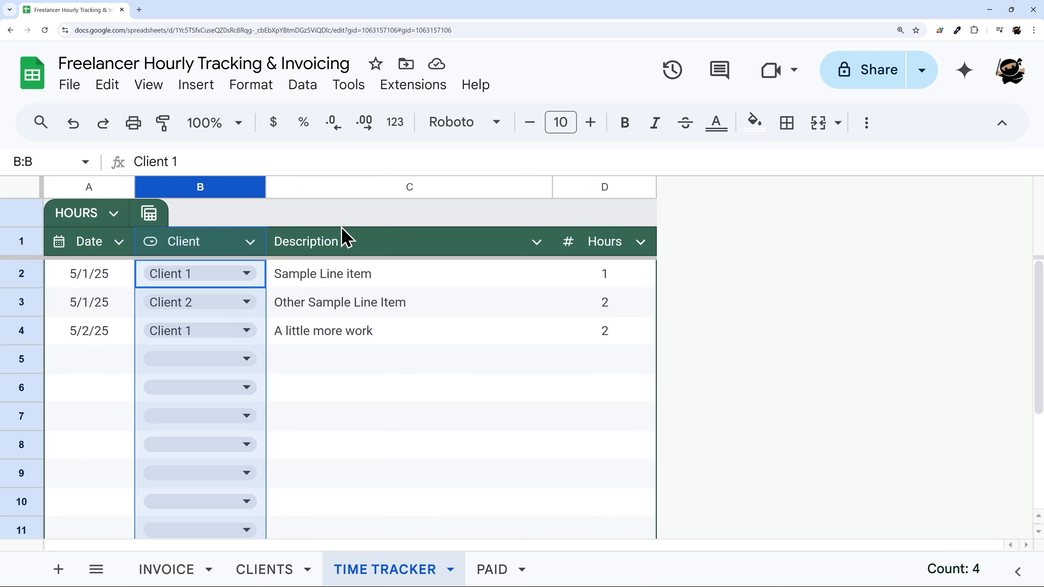
pyautogui.moveTo(86, 285); pyautogui.dragTo(629, 384)
# Step: Set the column type of the Date, Client and Hours columns to None in the PAID sheet's table
pyautogui.click(485, 563)
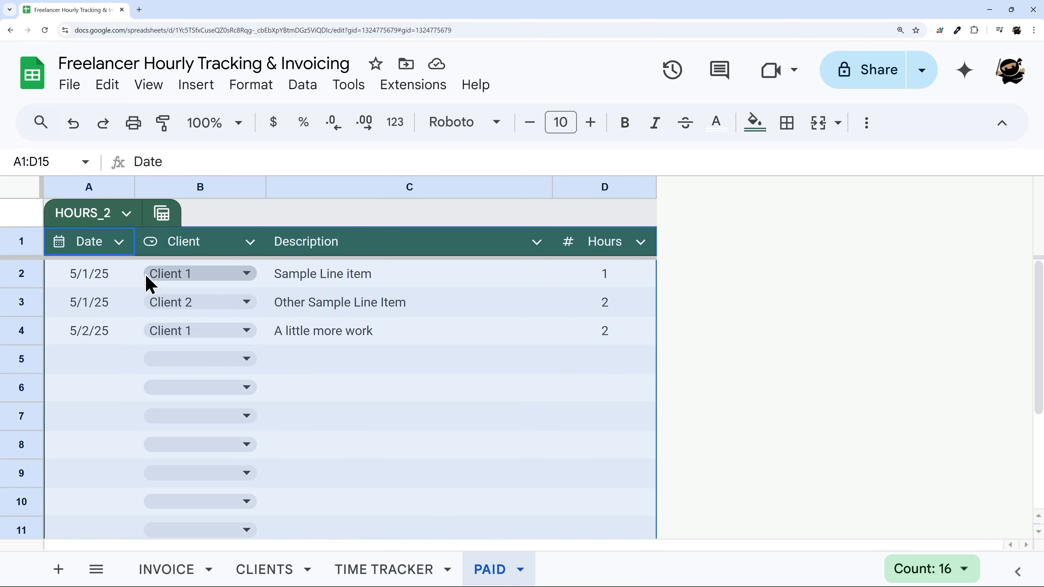
pyautogui.click(119, 242)
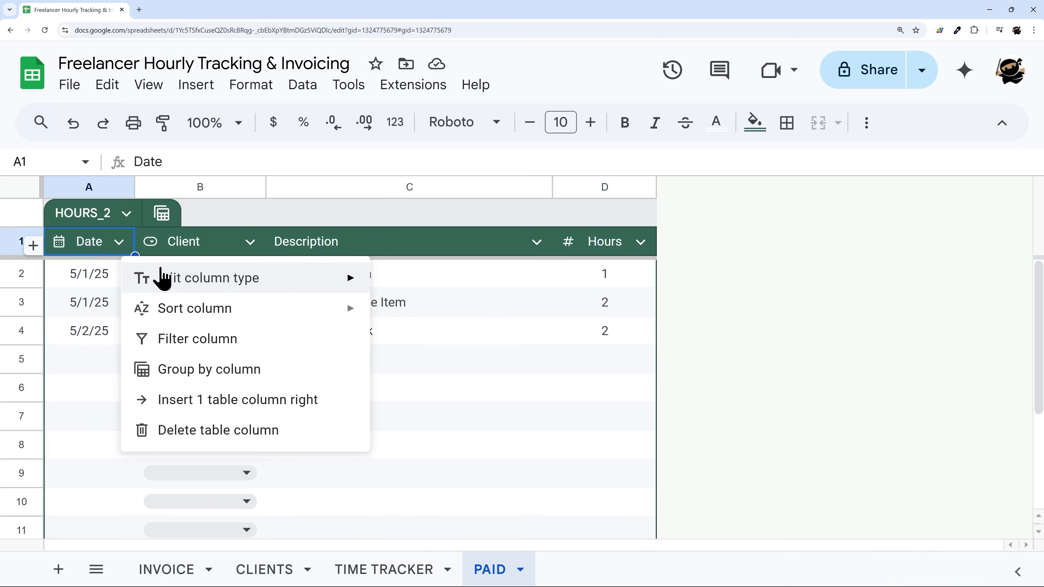
pyautogui.moveTo(168, 284)
pyautogui.click(424, 467)
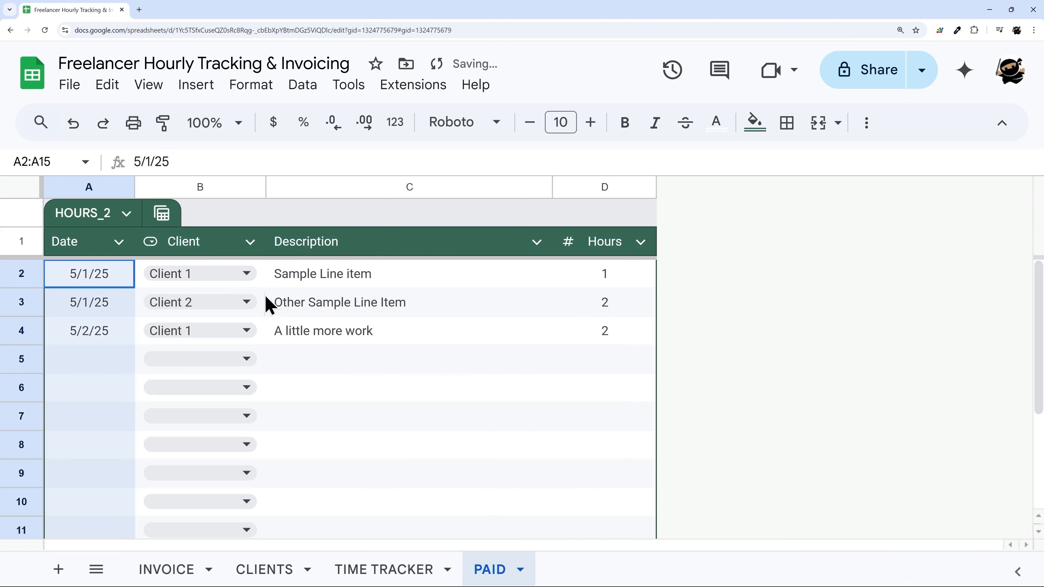
pyautogui.click(250, 242)
pyautogui.moveTo(396, 292)
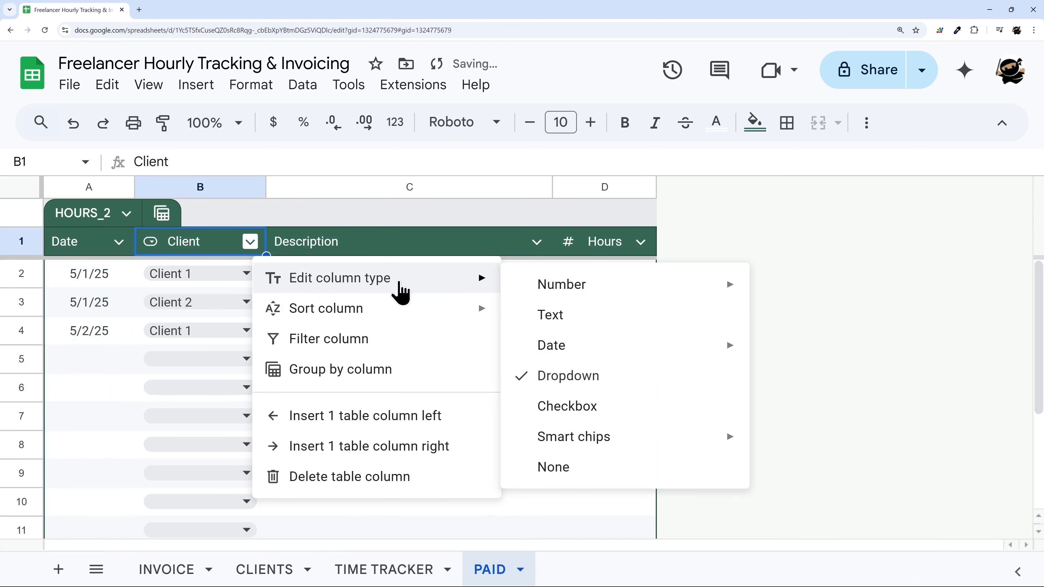
pyautogui.click(552, 468)
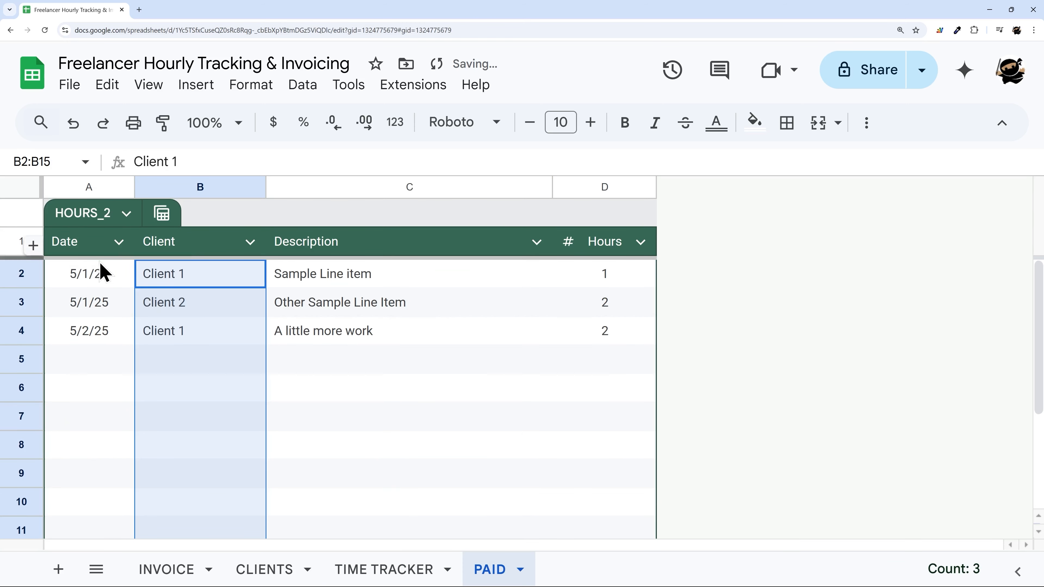
pyautogui.click(640, 243)
pyautogui.moveTo(689, 284)
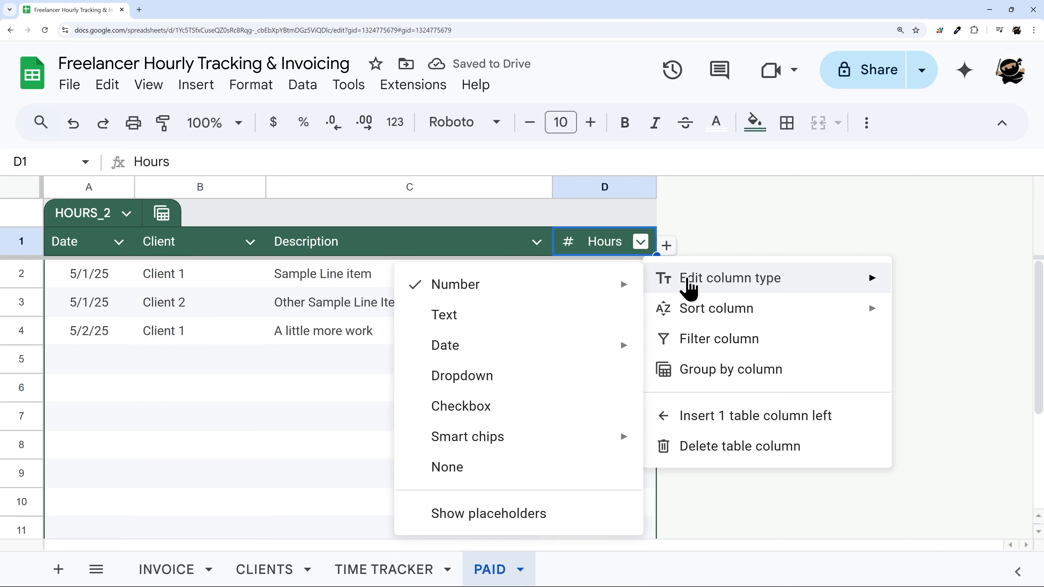
pyautogui.click(456, 468)
pyautogui.click(438, 401)
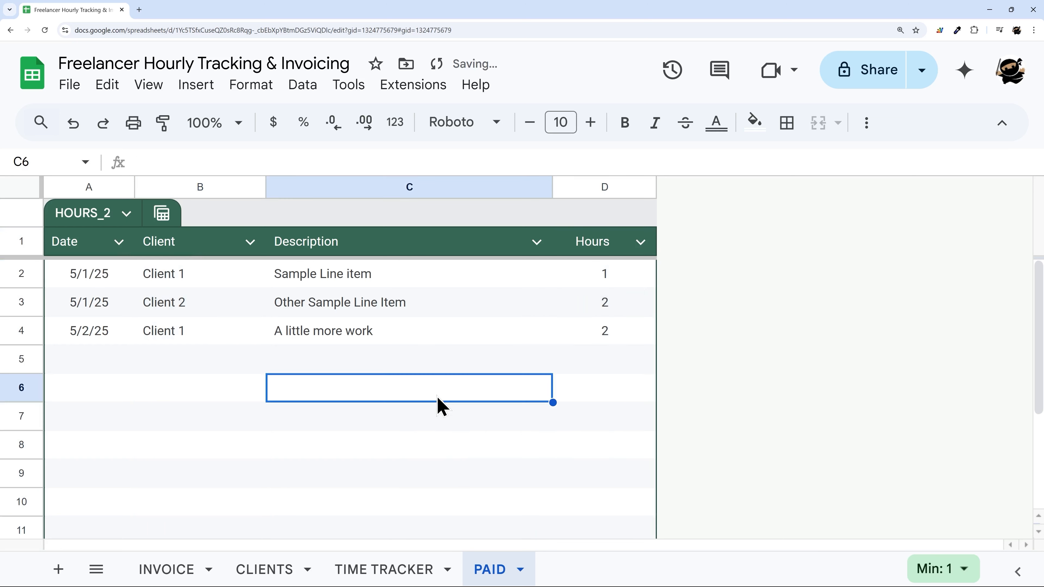
pyautogui.moveTo(187, 277); pyautogui.dragTo(191, 397)
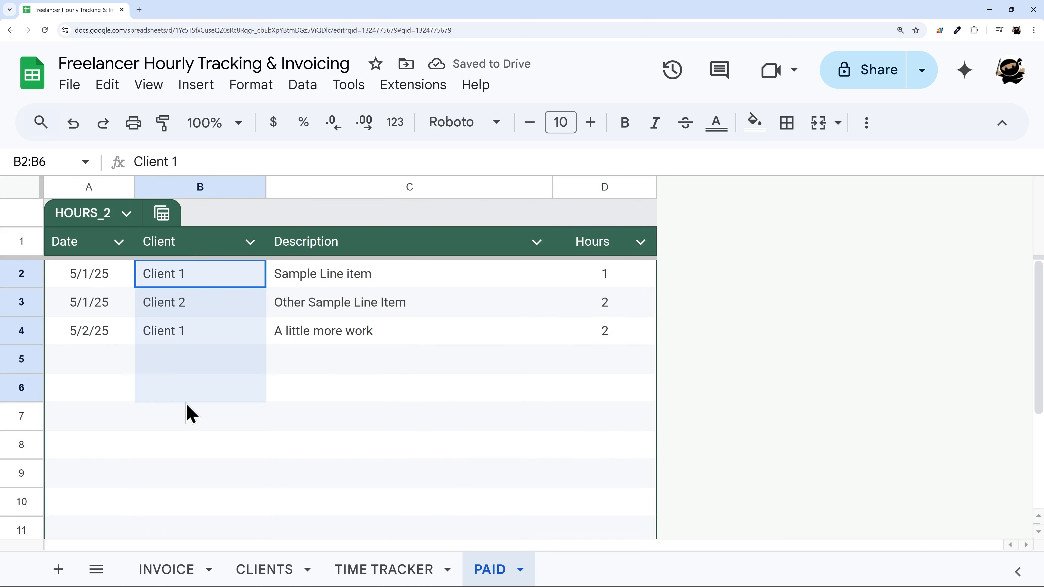
pyautogui.click(283, 571)
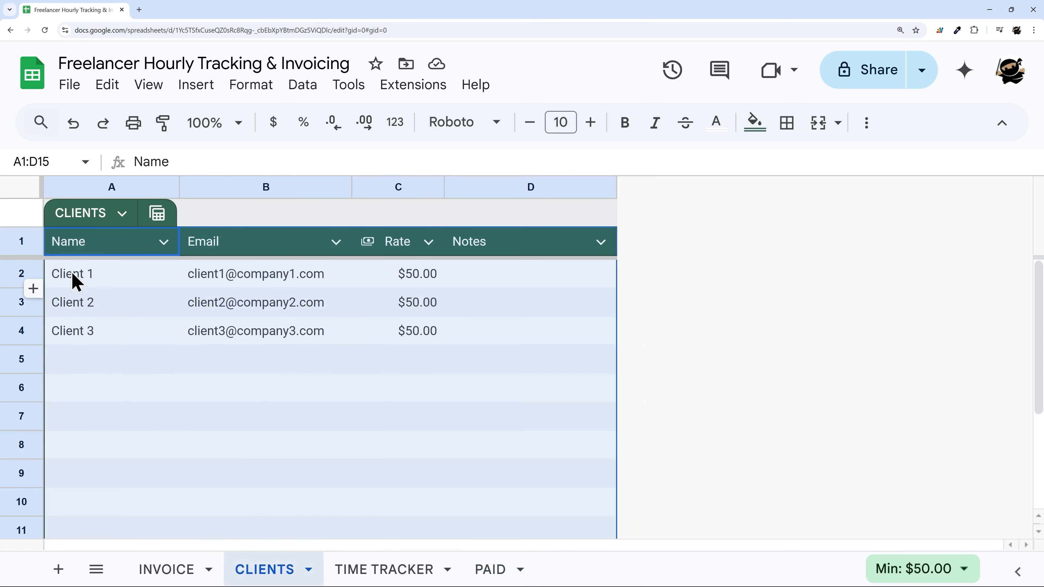
pyautogui.moveTo(72, 280); pyautogui.dragTo(566, 287)
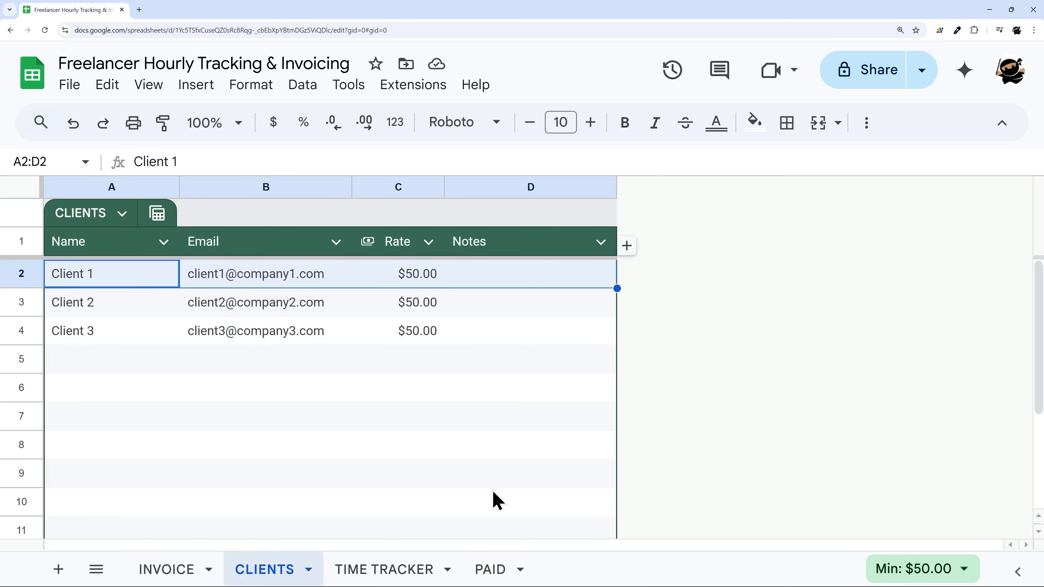
pyautogui.click(487, 570)
pyautogui.click(165, 280)
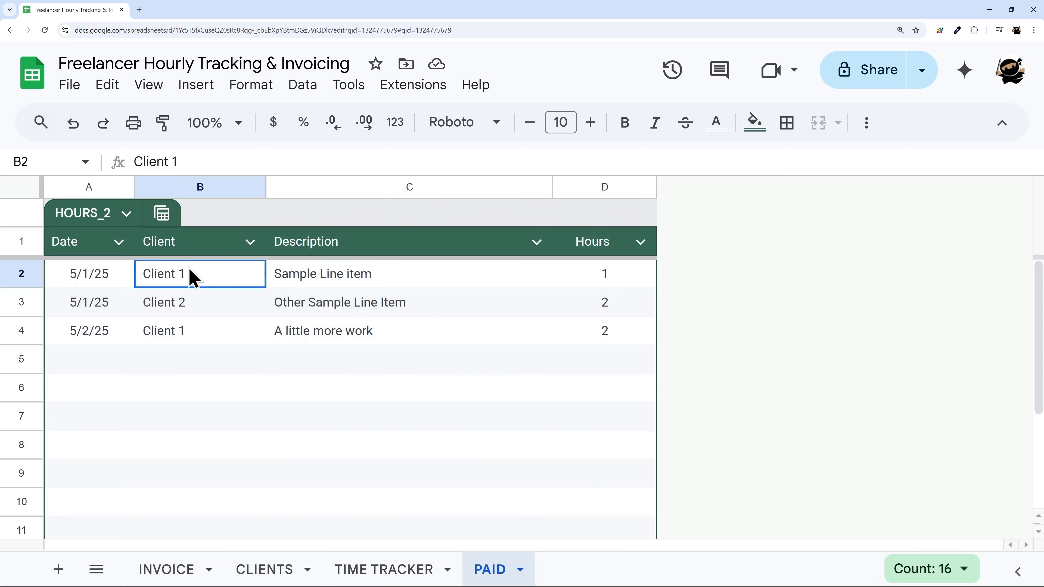
# Step: Try clearing the Client 1 name on the CLIENTS sheet, check its entries on the TIME TRACKER sheet, and undo the deletion
pyautogui.click(262, 573)
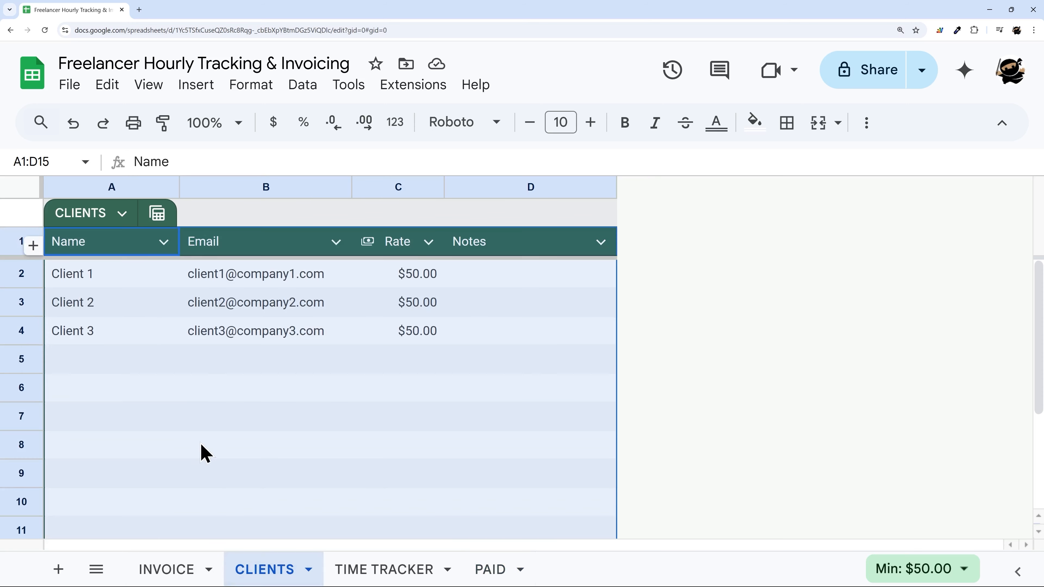
pyautogui.click(128, 284)
pyautogui.press('Delete')
pyautogui.click(365, 576)
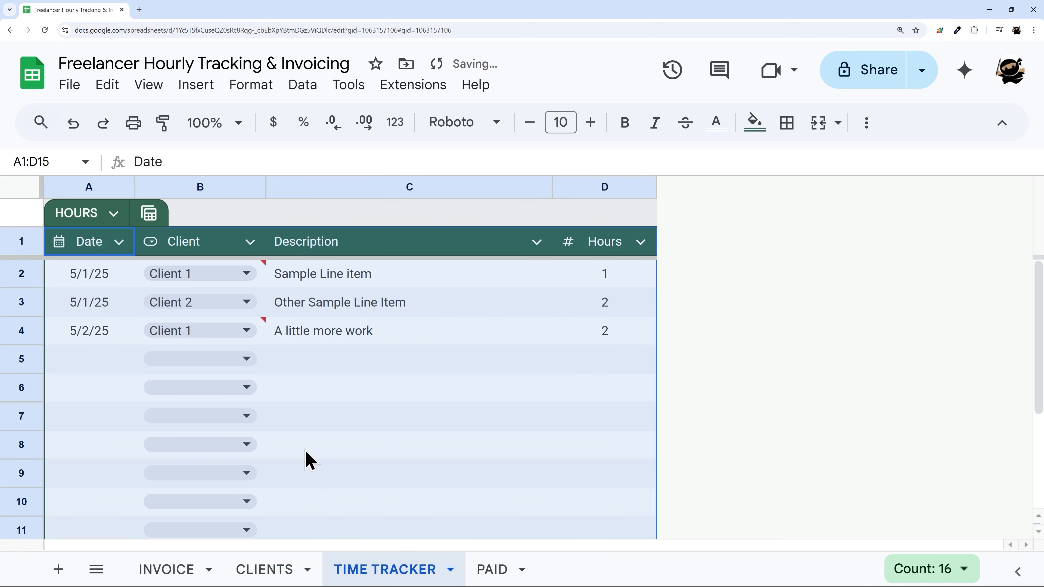
pyautogui.moveTo(260, 276)
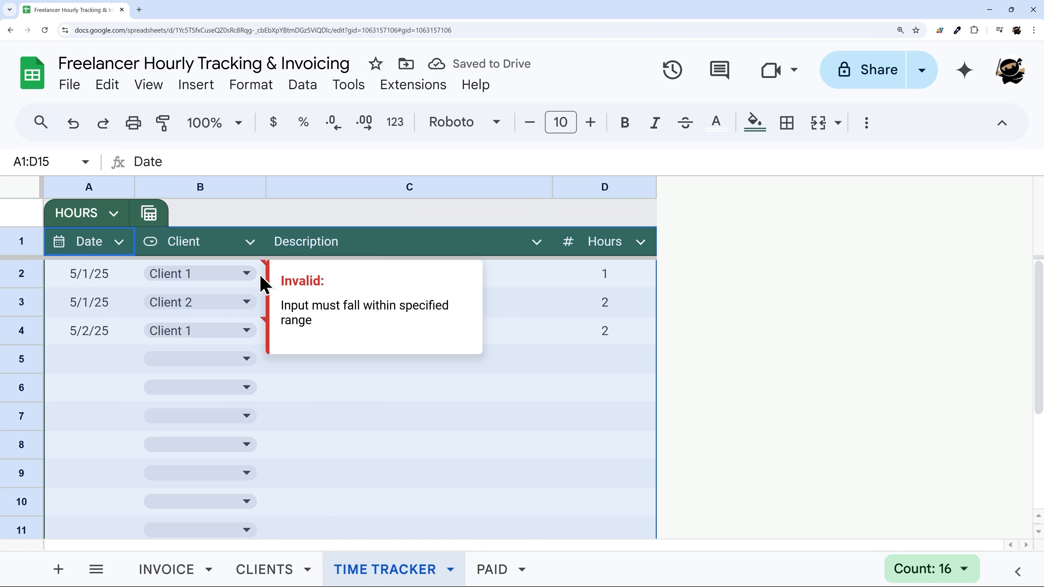
pyautogui.click(269, 570)
pyautogui.hotkey('ctrl', 'z')
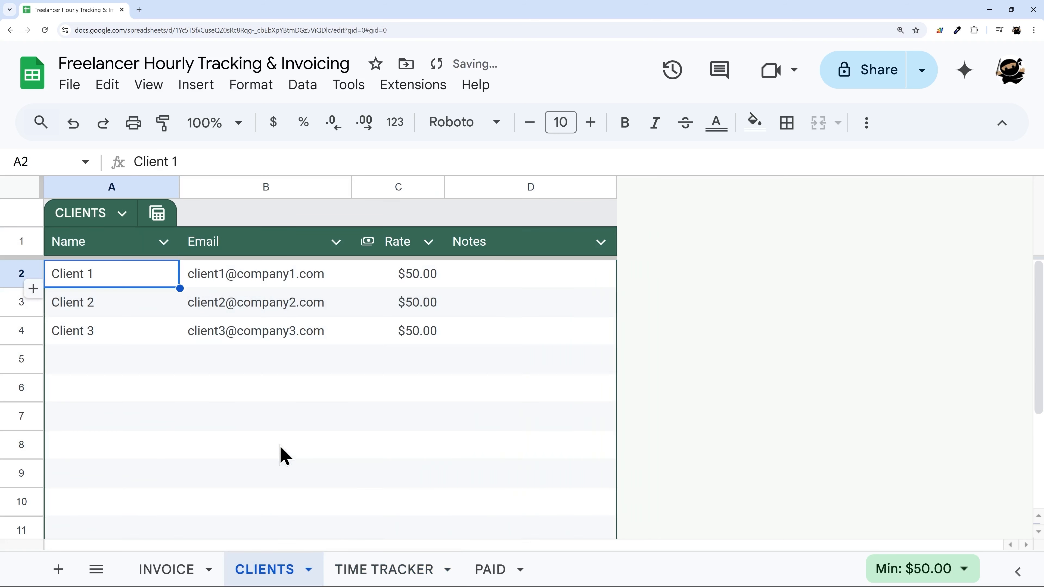
# Step: Clear the copied sample entries from the table on the PAID sheet, cells A2:D5
pyautogui.click(503, 581)
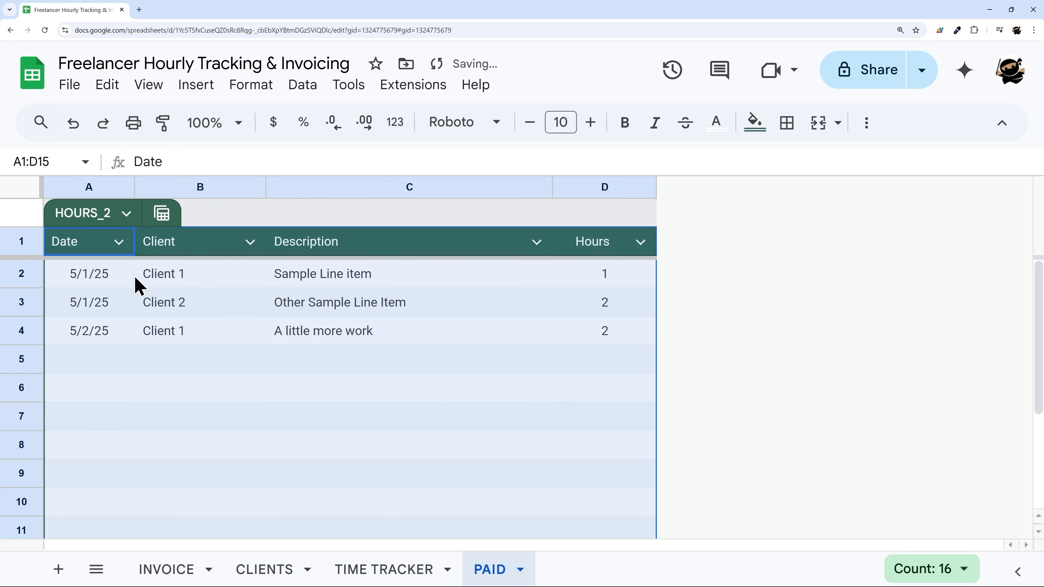
pyautogui.moveTo(88, 275); pyautogui.dragTo(582, 393)
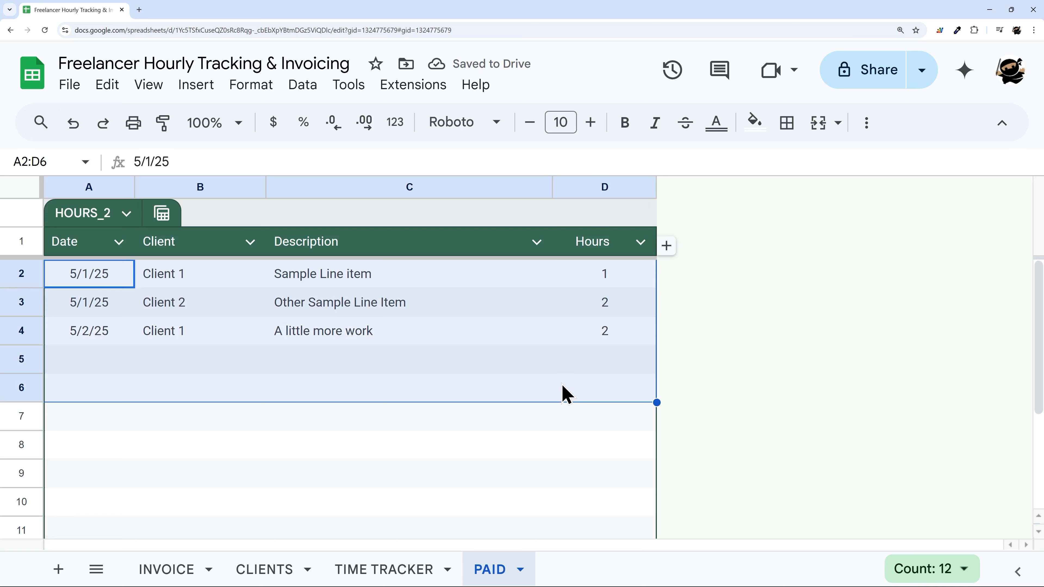
pyautogui.moveTo(88, 275); pyautogui.dragTo(618, 359)
pyautogui.press('Delete')
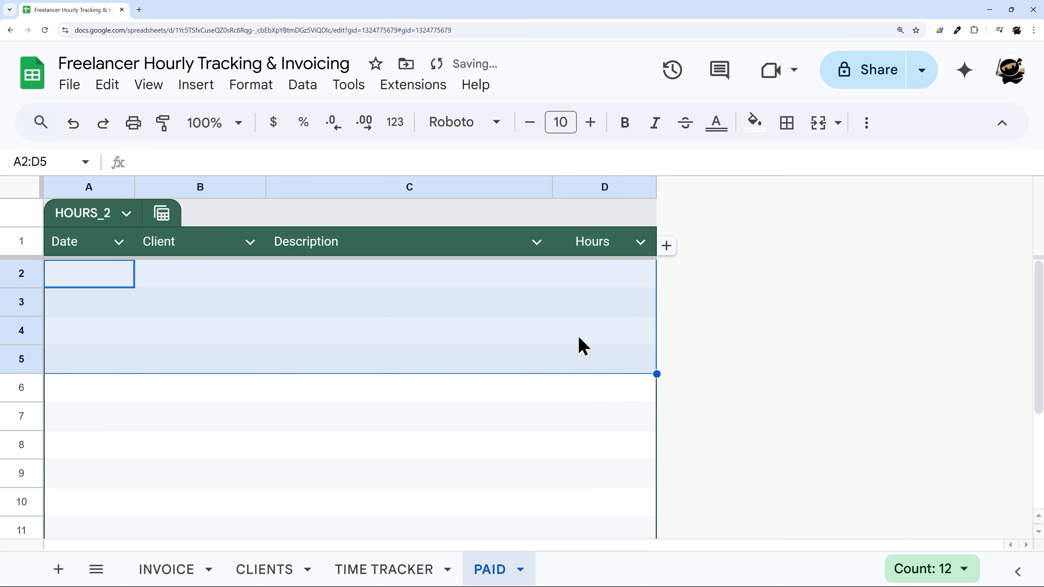
# Step: Delete all the empty rows below row 4 on the PAID sheet
pyautogui.click(150, 414)
pyautogui.moveTo(22, 354); pyautogui.dragTo(32, 471)
pyautogui.rightClick(32, 471)
pyautogui.click(123, 338)
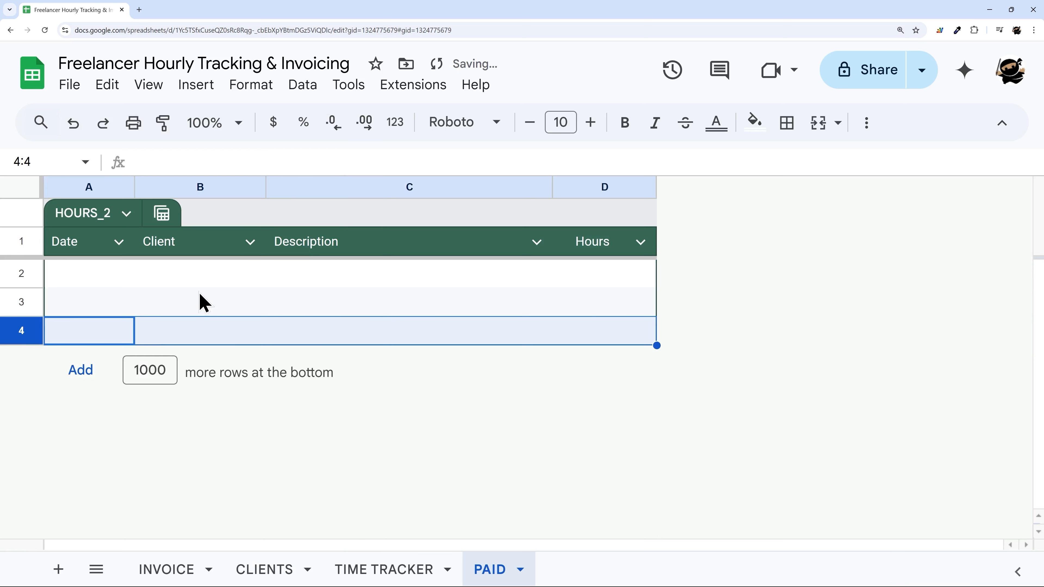
# Step: Rename the table on the PAID sheet to PAID
pyautogui.moveTo(92, 284); pyautogui.dragTo(583, 328)
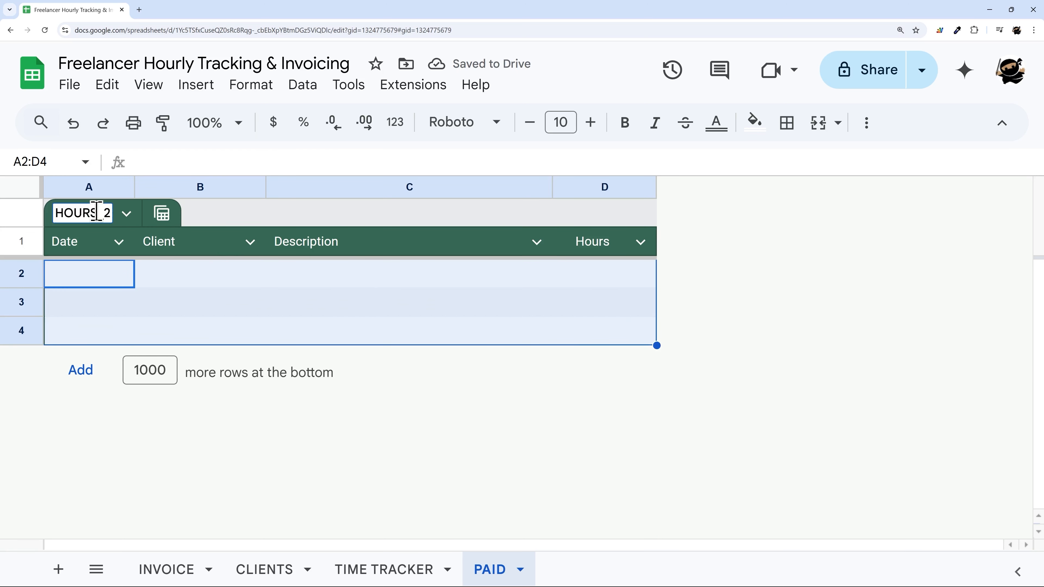
pyautogui.click(97, 212)
pyautogui.write('PAID')
pyautogui.press('Return')
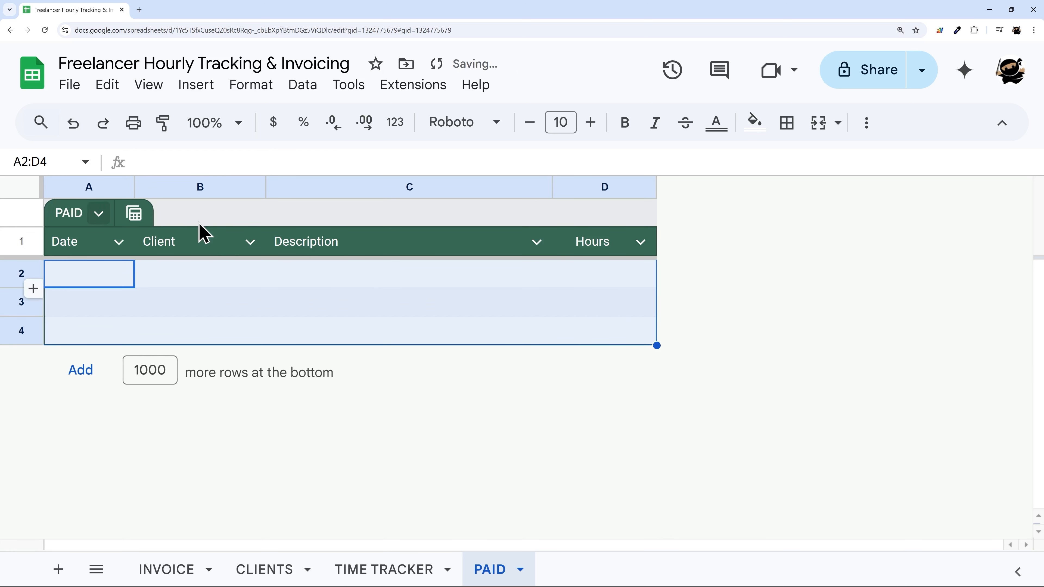
pyautogui.click(168, 572)
pyautogui.scroll(-2, 370, 386)
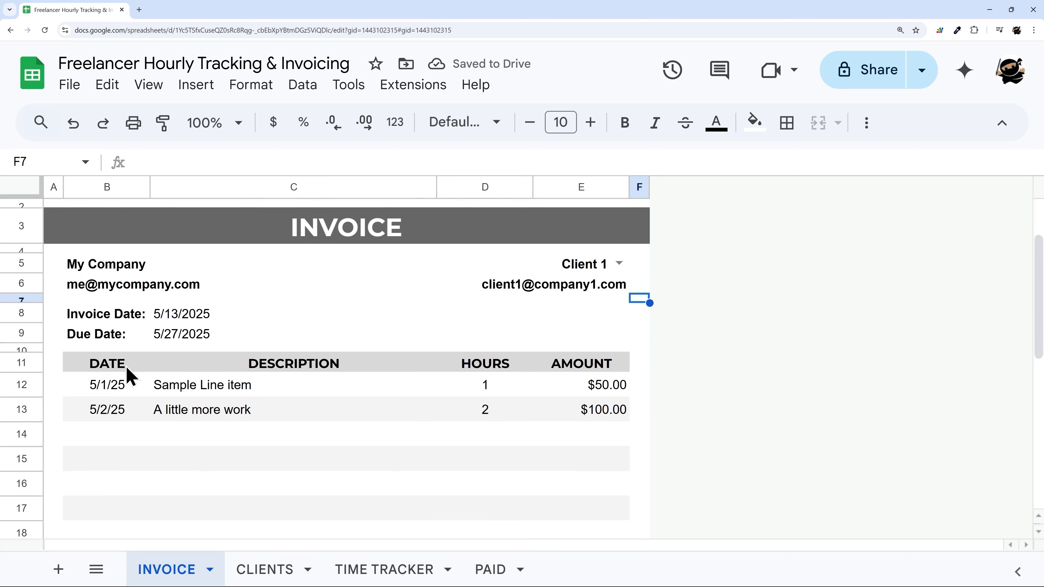
pyautogui.scroll(-5, 434, 373)
pyautogui.scroll(7, 429, 389)
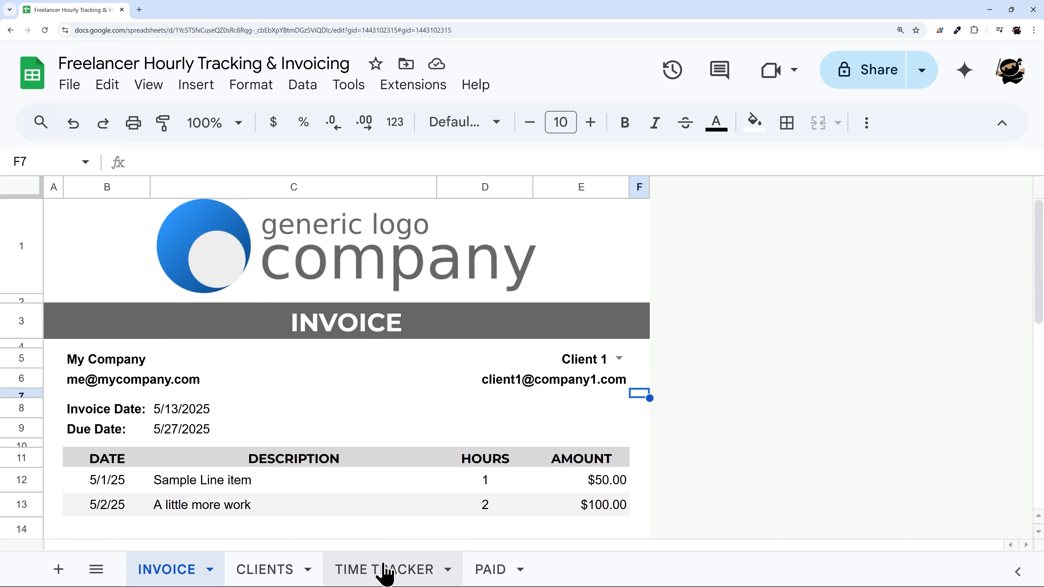
# Step: Sort the HOURS table on the TIME TRACKER sheet by the Client column in ascending order
pyautogui.click(384, 570)
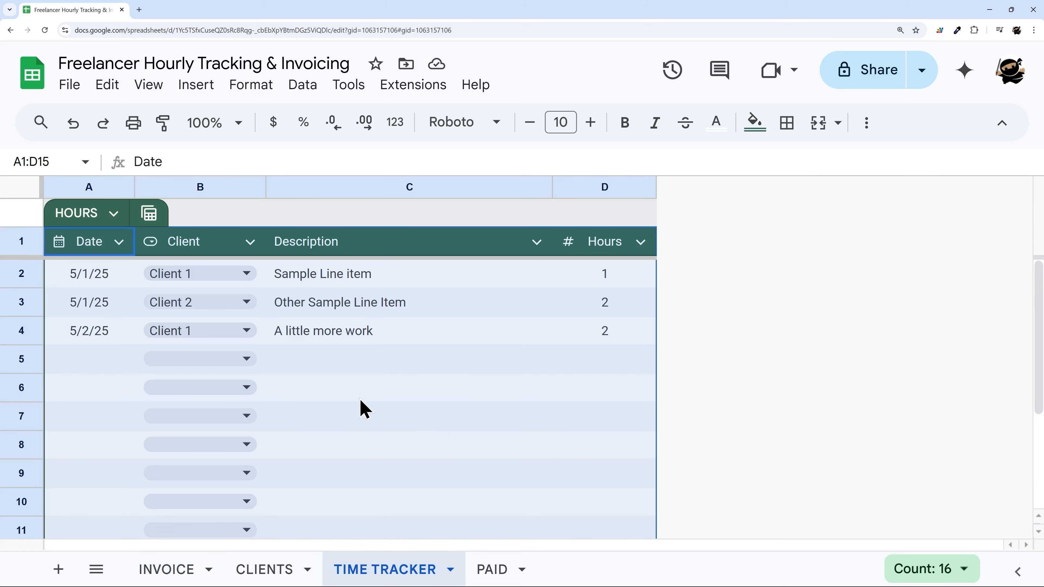
pyautogui.click(473, 339)
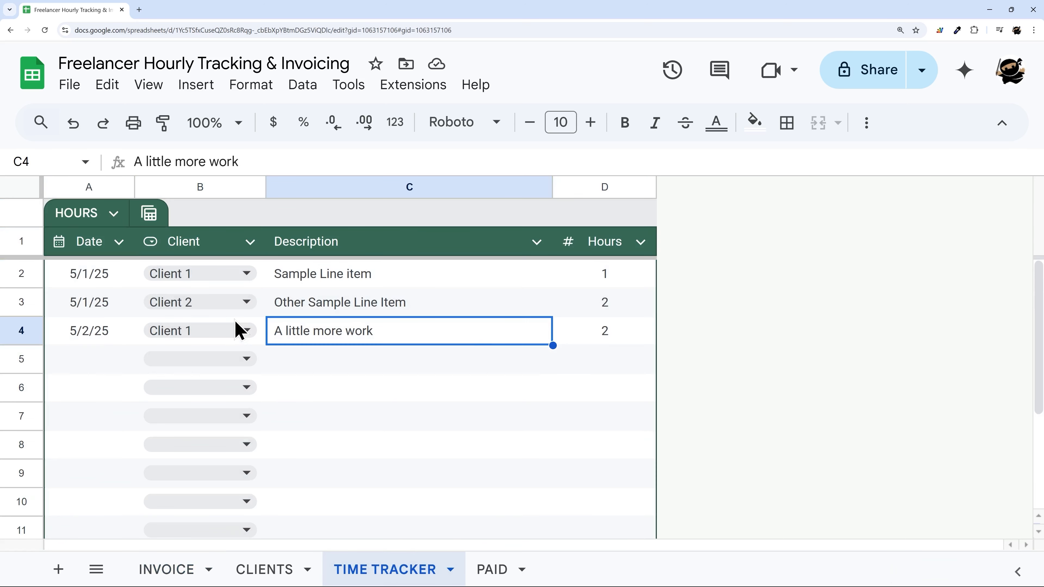
pyautogui.click(250, 242)
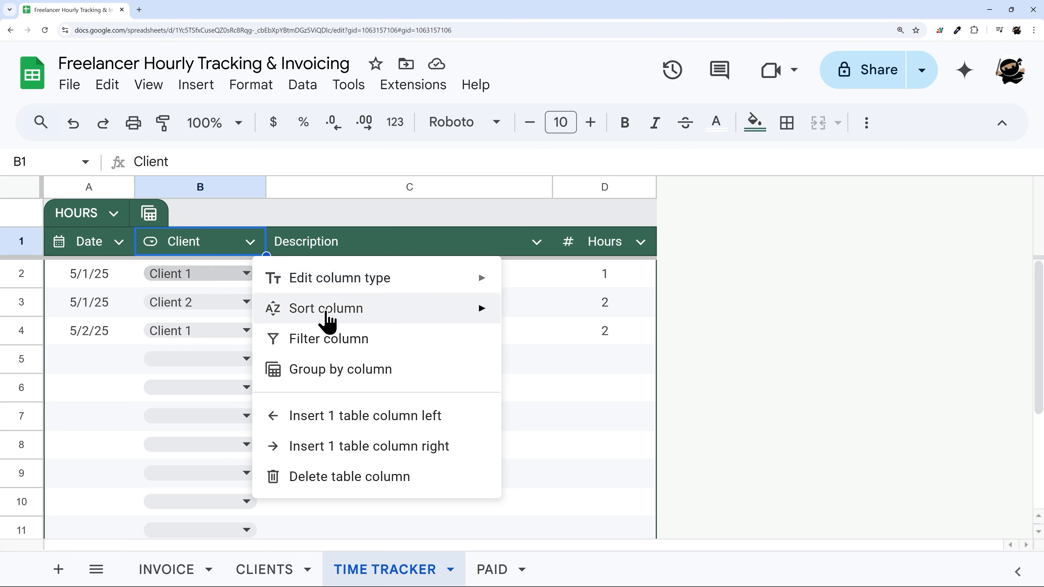
pyautogui.moveTo(328, 309)
pyautogui.click(530, 323)
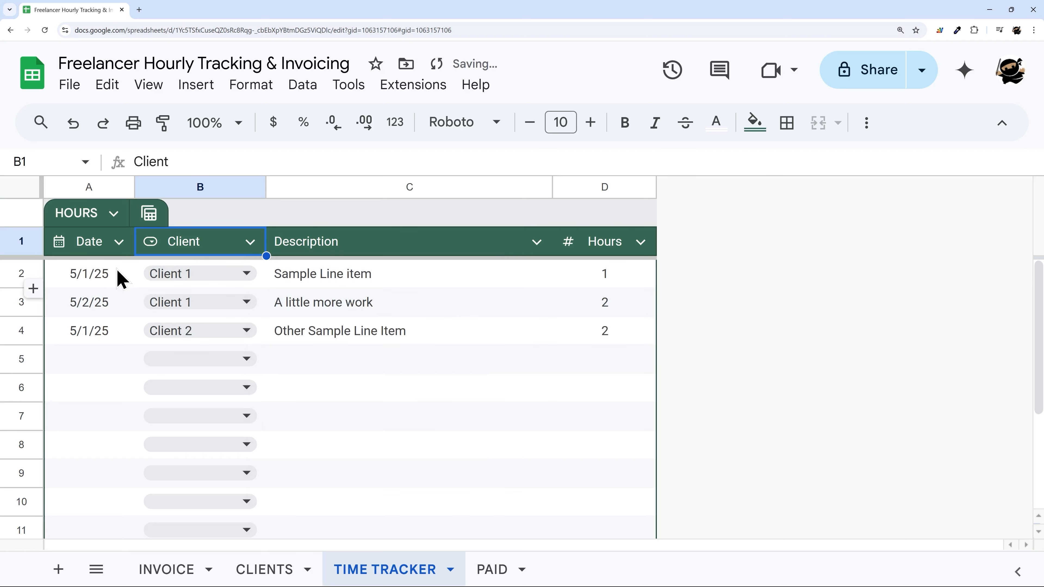
# Step: Copy the two Client 1 entries, A2:D3, from the TIME TRACKER sheet and paste them at A2 on the PAID sheet
pyautogui.moveTo(118, 274); pyautogui.dragTo(606, 306)
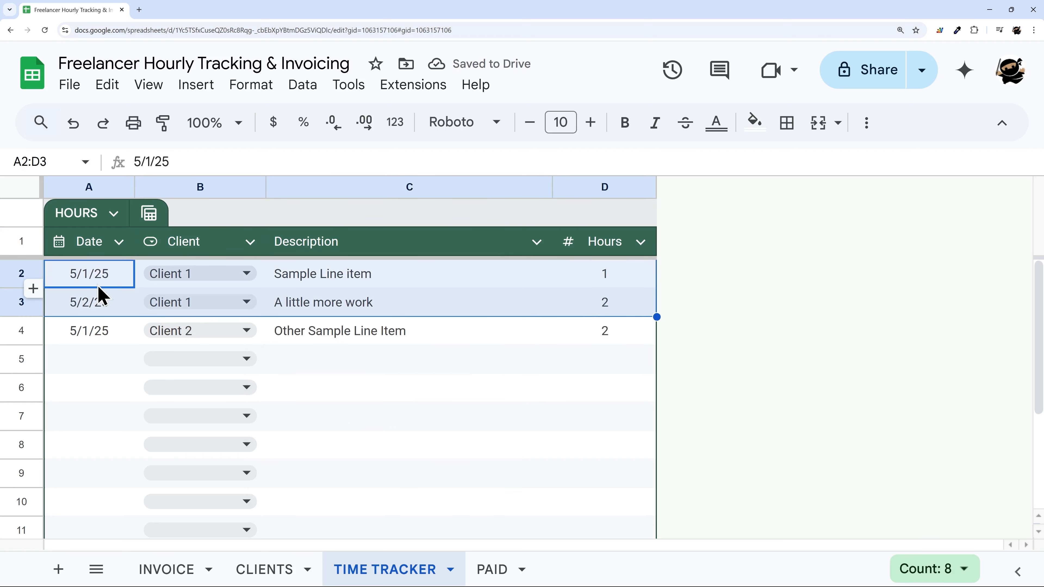
pyautogui.hotkey('ctrl', 'c')
pyautogui.rightClick(89, 276)
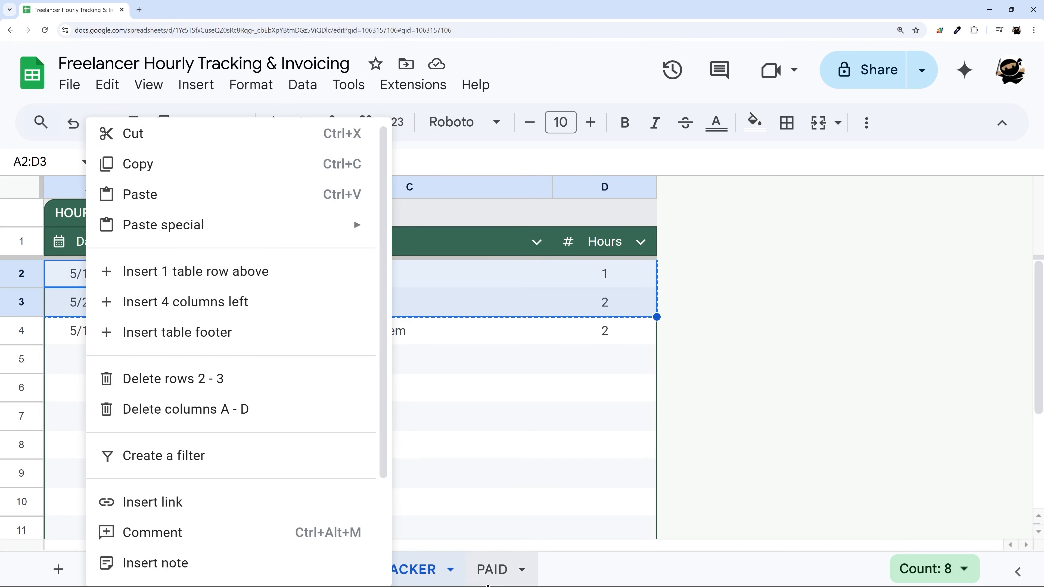
pyautogui.click(492, 569)
pyautogui.rightClick(103, 272)
pyautogui.click(85, 278)
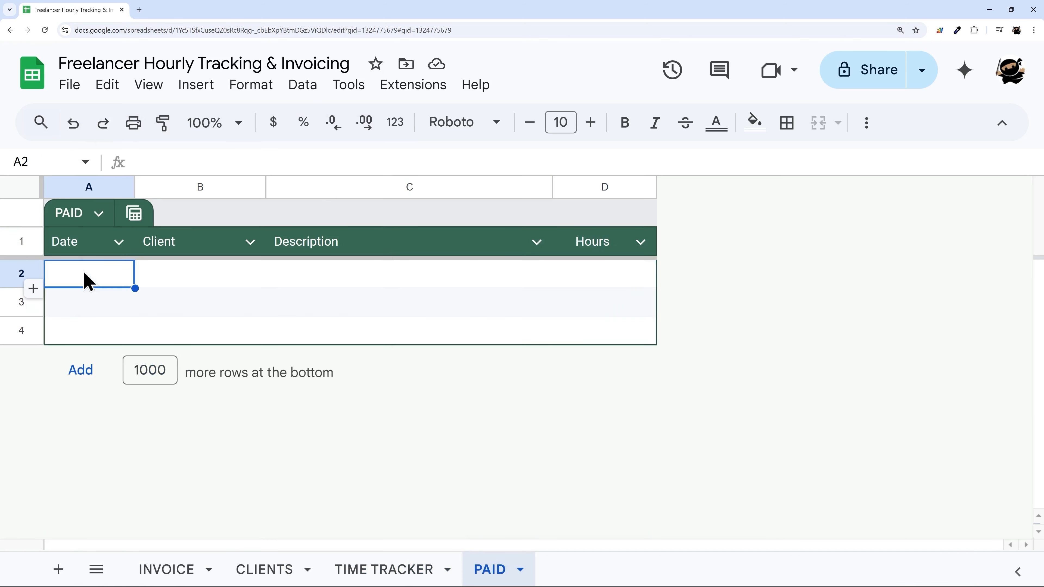
pyautogui.rightClick(85, 277)
pyautogui.click(198, 200)
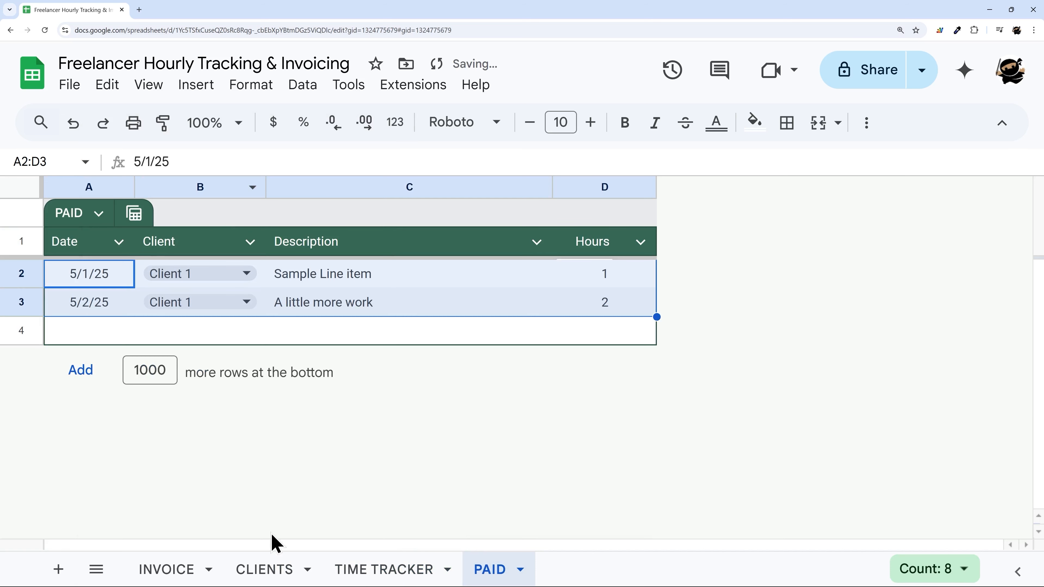
# Step: Try deleting and also clearing Client 1 rows 2–3 on the TIME TRACKER sheet, undoing each change
pyautogui.click(357, 575)
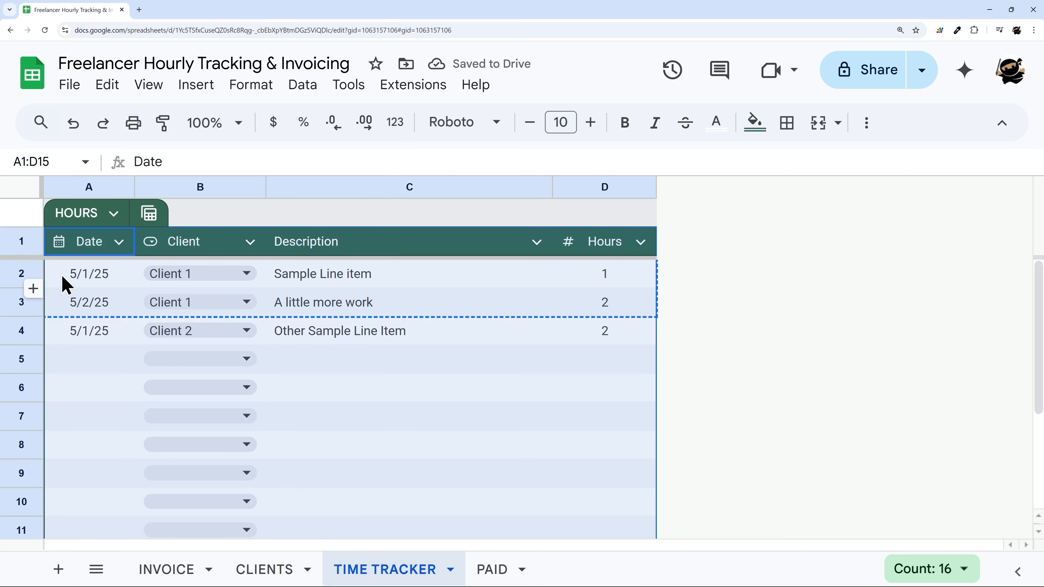
pyautogui.moveTo(30, 269); pyautogui.dragTo(23, 294)
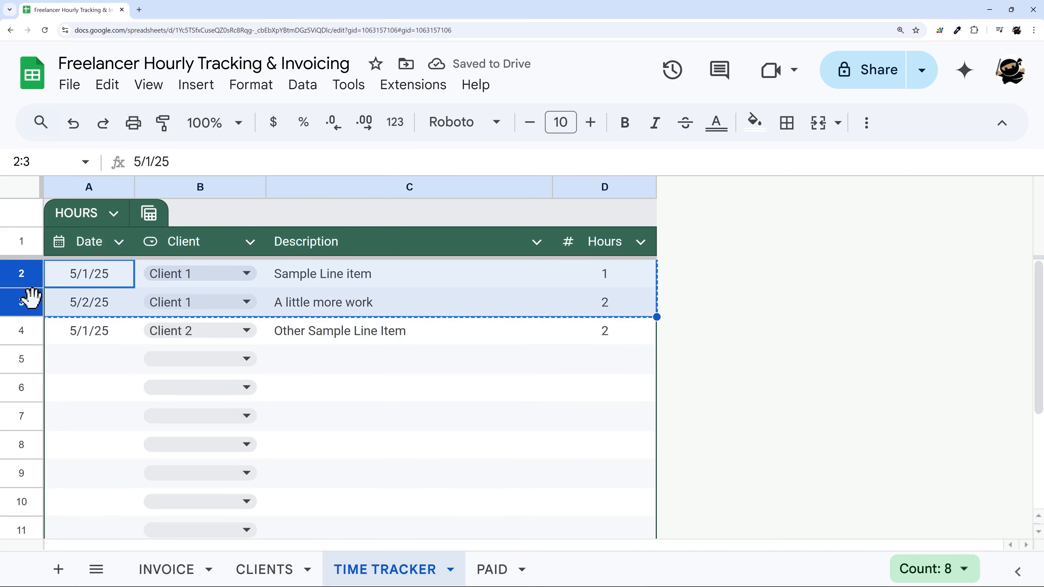
pyautogui.rightClick(35, 312)
pyautogui.click(121, 341)
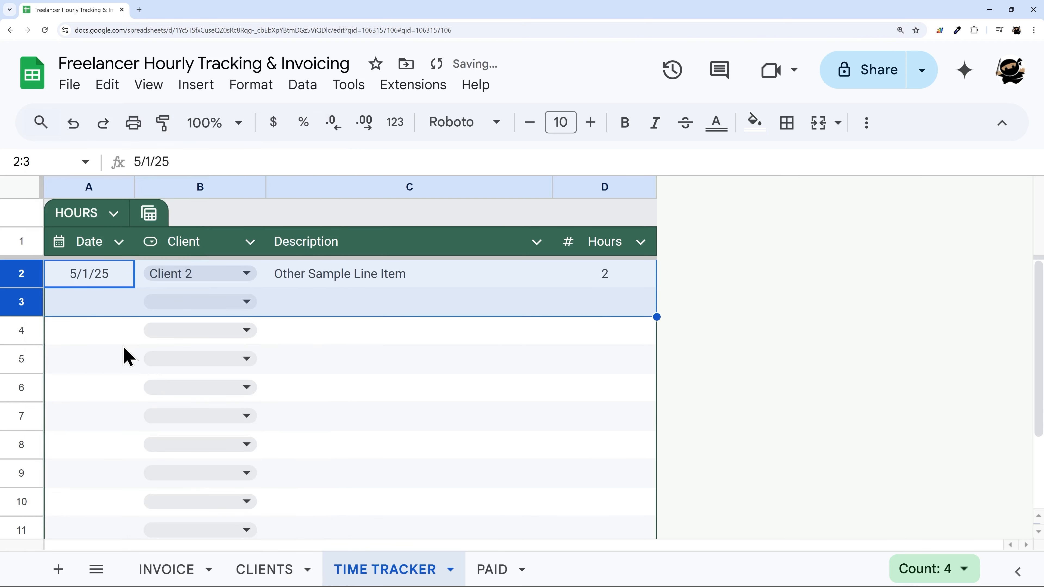
pyautogui.hotkey('ctrl', 'z')
pyautogui.press('Delete')
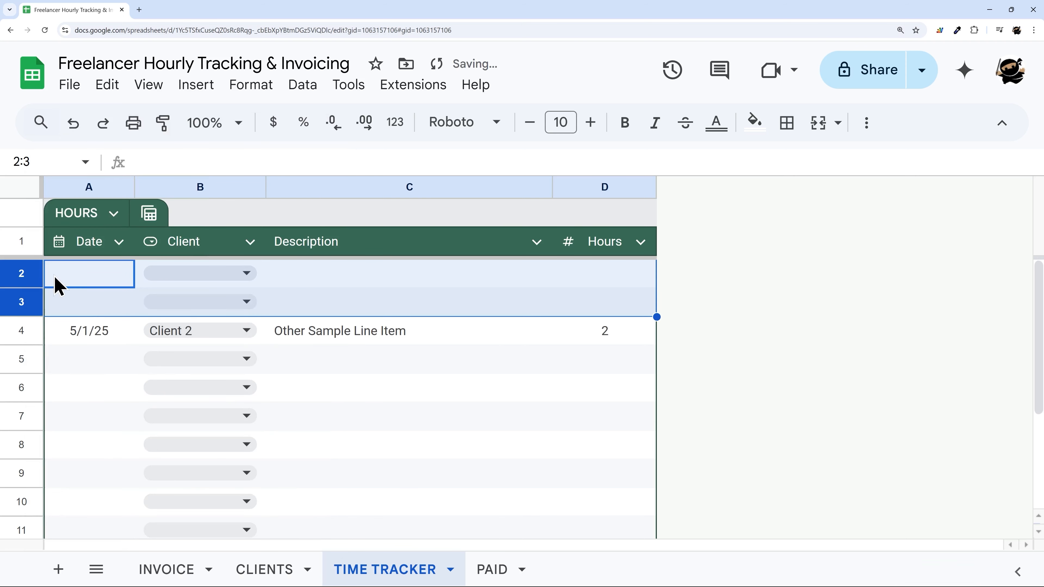
pyautogui.hotkey('ctrl', 'z')
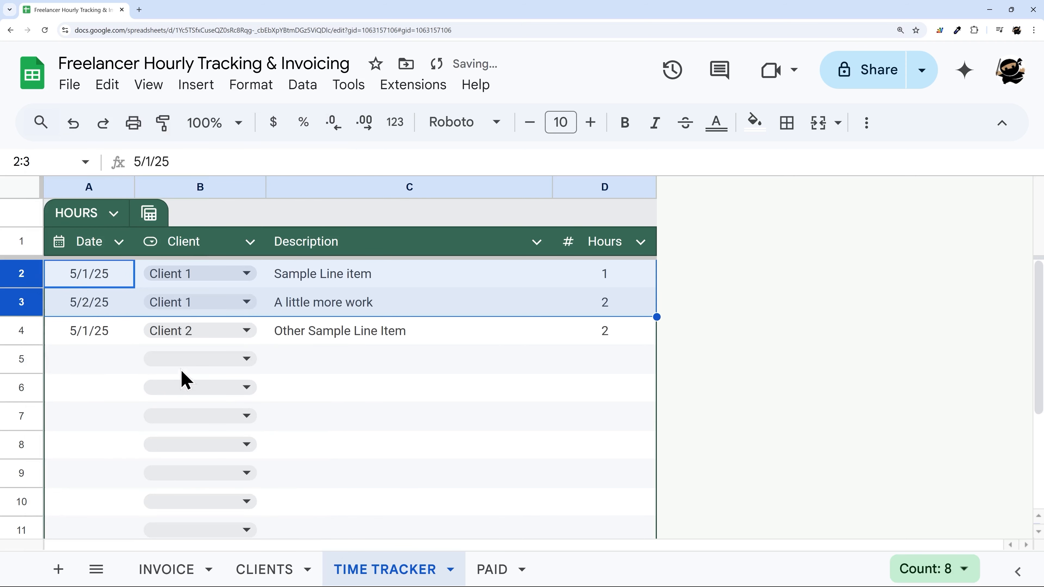
# Step: Sort the HOURS table by the Date column from A to Z
pyautogui.click(118, 242)
pyautogui.moveTo(196, 322)
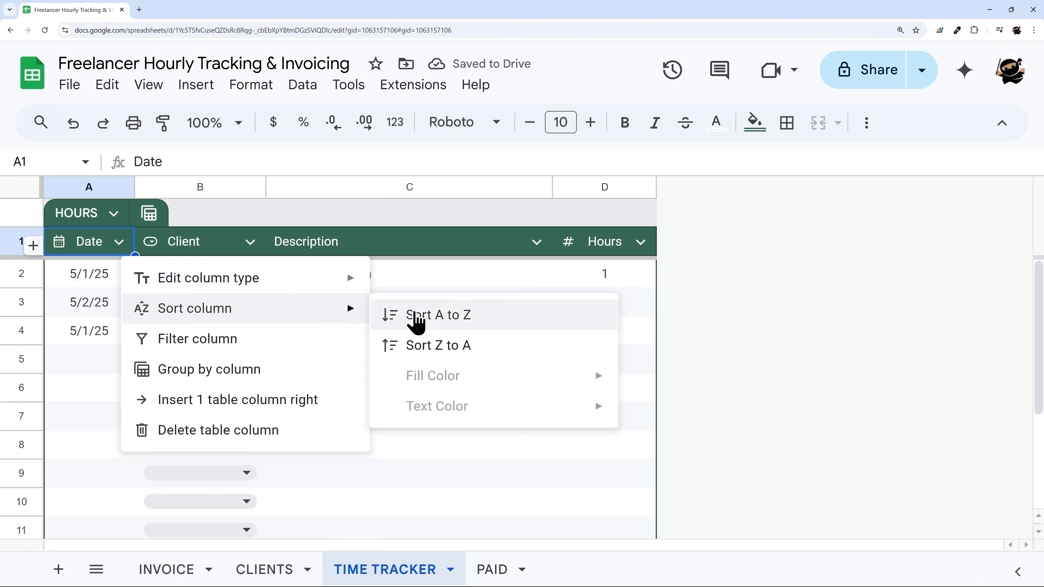
pyautogui.click(415, 316)
pyautogui.scroll(-3, 206, 370)
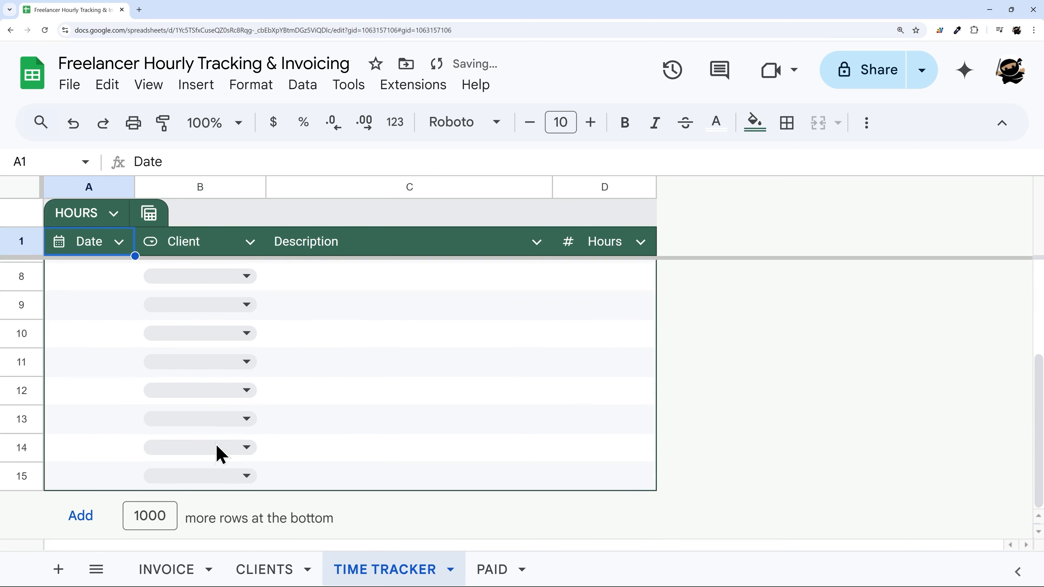
pyautogui.scroll(3, 242, 403)
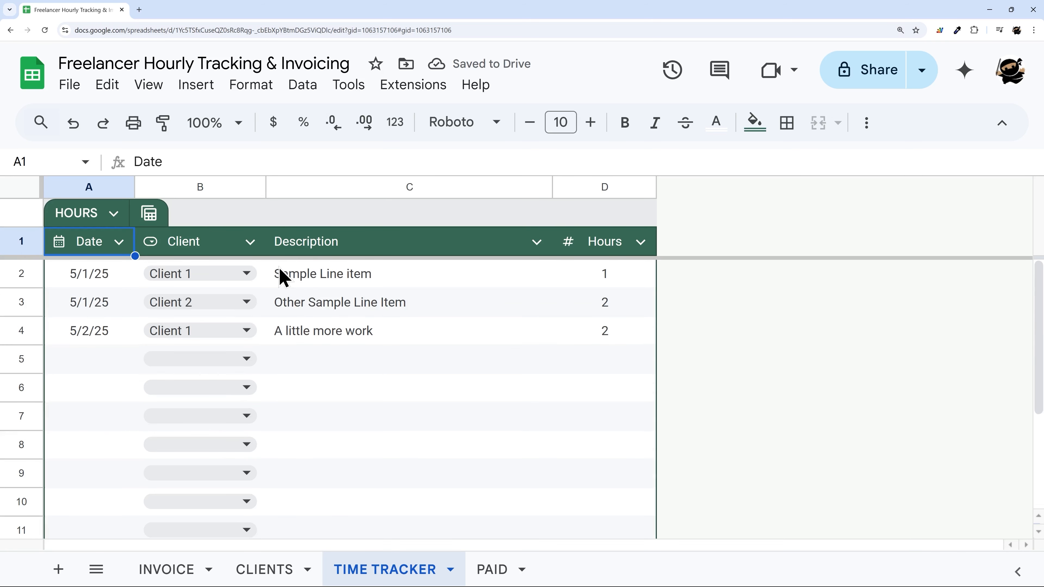
# Step: Create a view of the HOURS table grouped by Client and save it as Group by Client
pyautogui.click(149, 215)
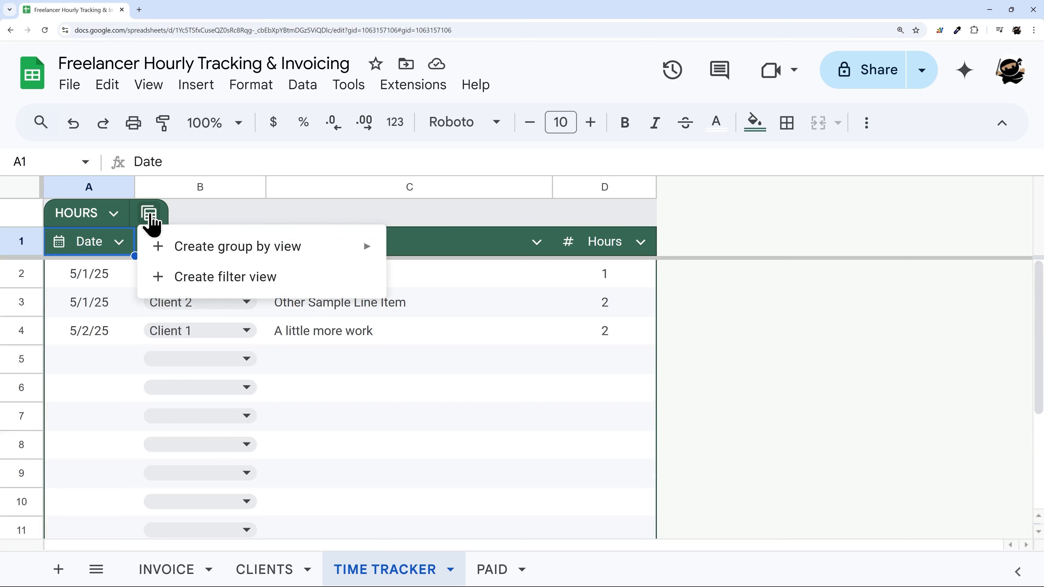
pyautogui.moveTo(210, 247)
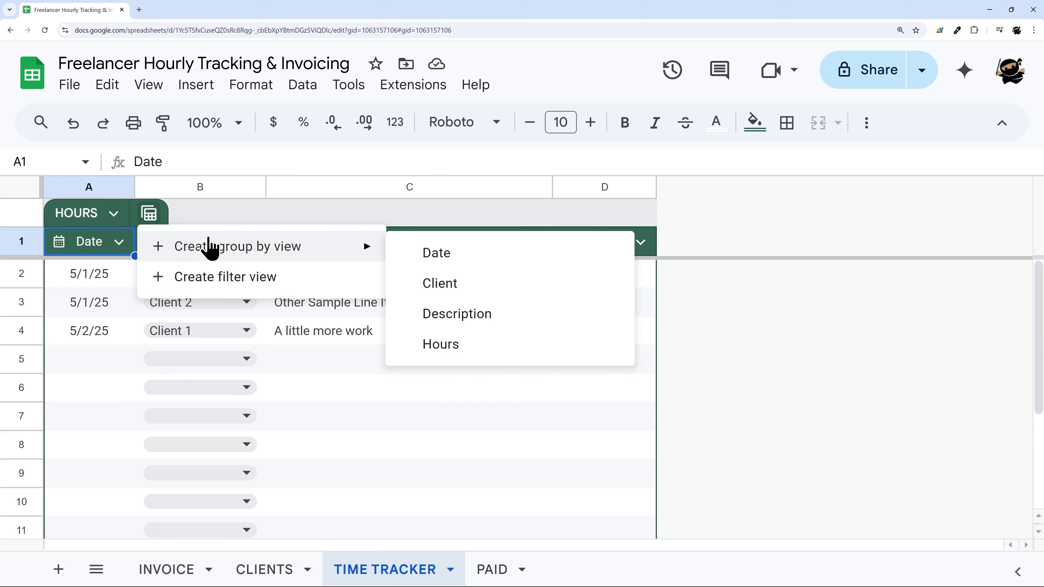
pyautogui.click(433, 283)
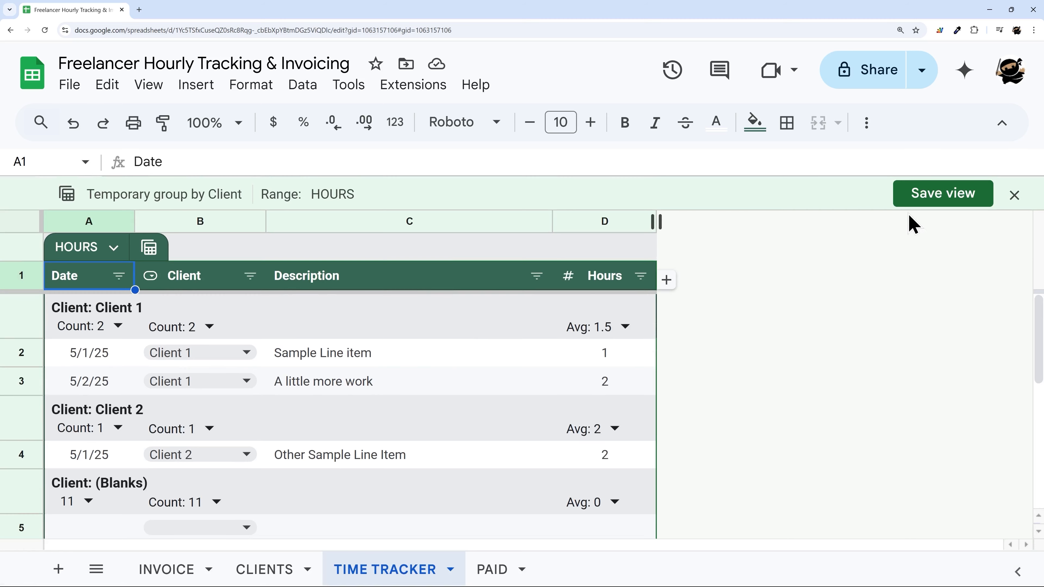
pyautogui.click(922, 203)
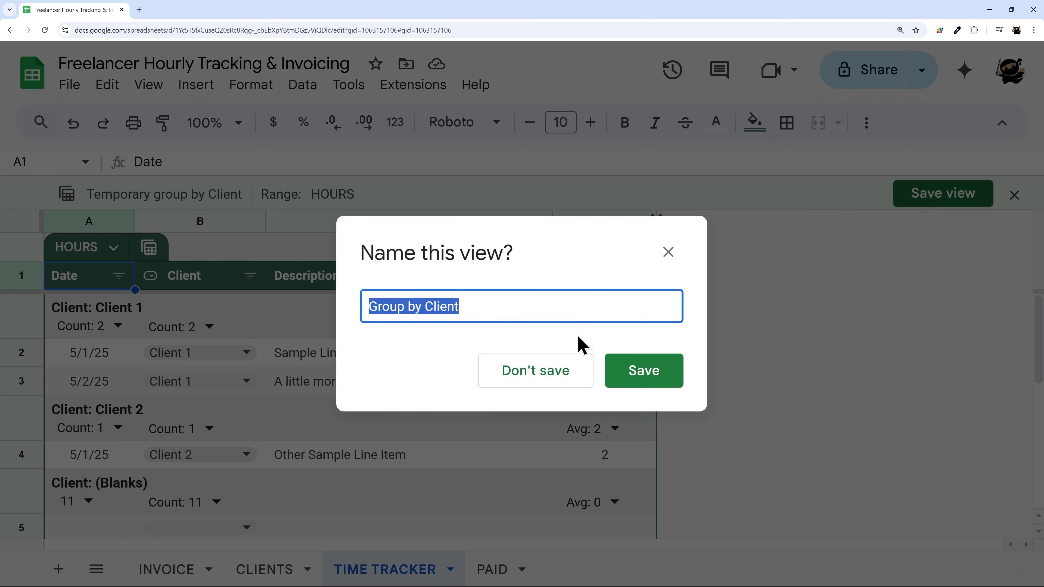
pyautogui.click(642, 374)
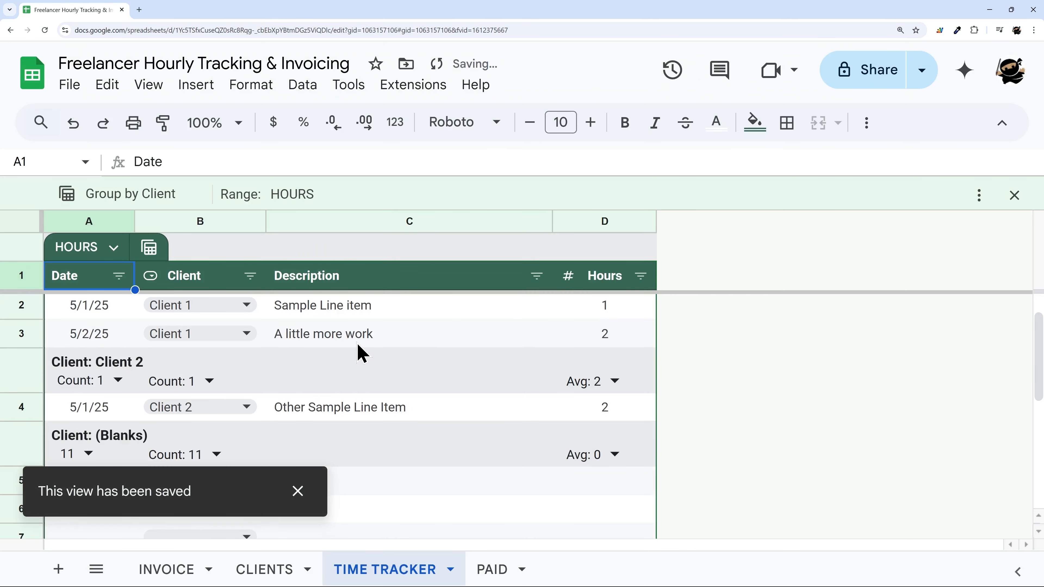
# Step: Clear the pasted entries from cells A2:D4 on the PAID sheet
pyautogui.moveTo(78, 361); pyautogui.dragTo(692, 394)
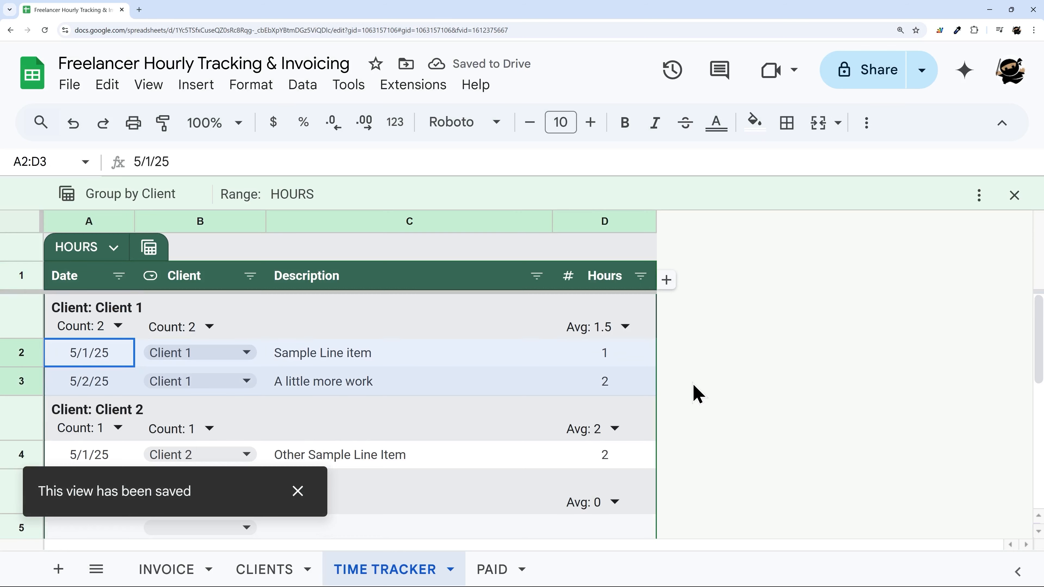
pyautogui.click(491, 569)
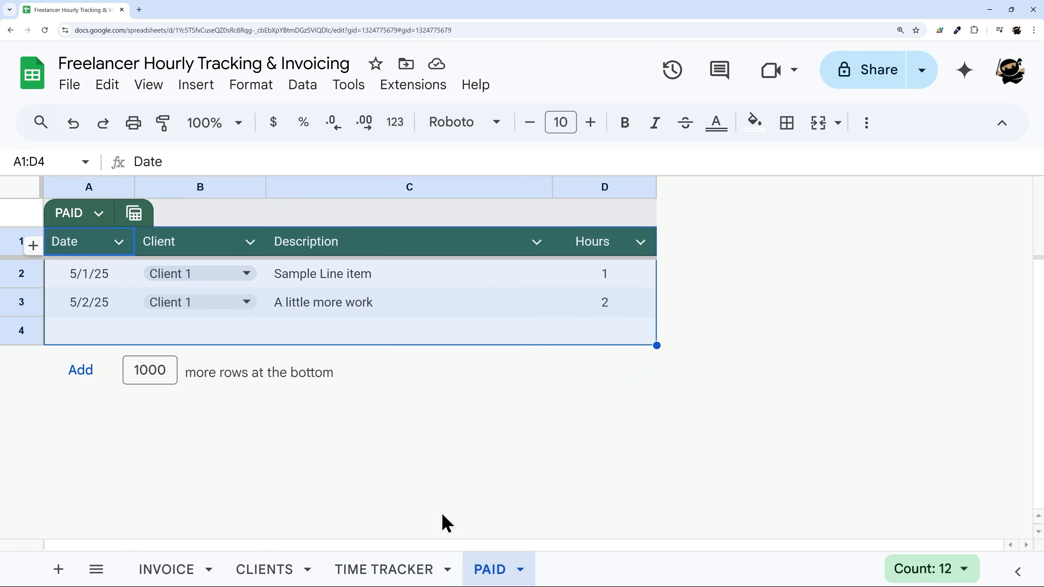
pyautogui.moveTo(67, 274); pyautogui.dragTo(578, 332)
pyautogui.press('Delete')
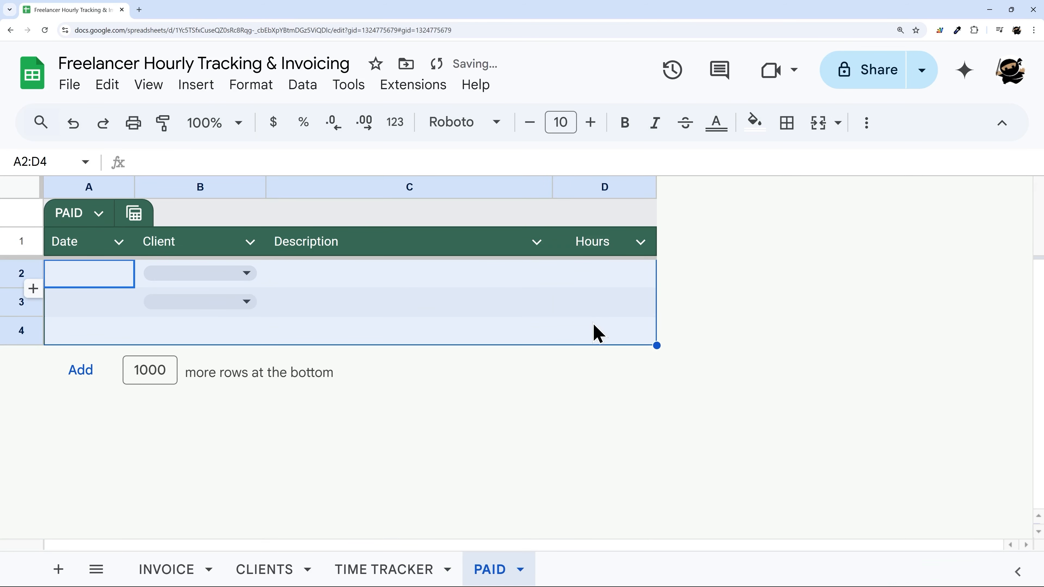
# Step: Copy the Client 1 entries, A2:D3, from the grouped HOURS table and paste them as values only at A2 on the PAID sheet
pyautogui.click(361, 566)
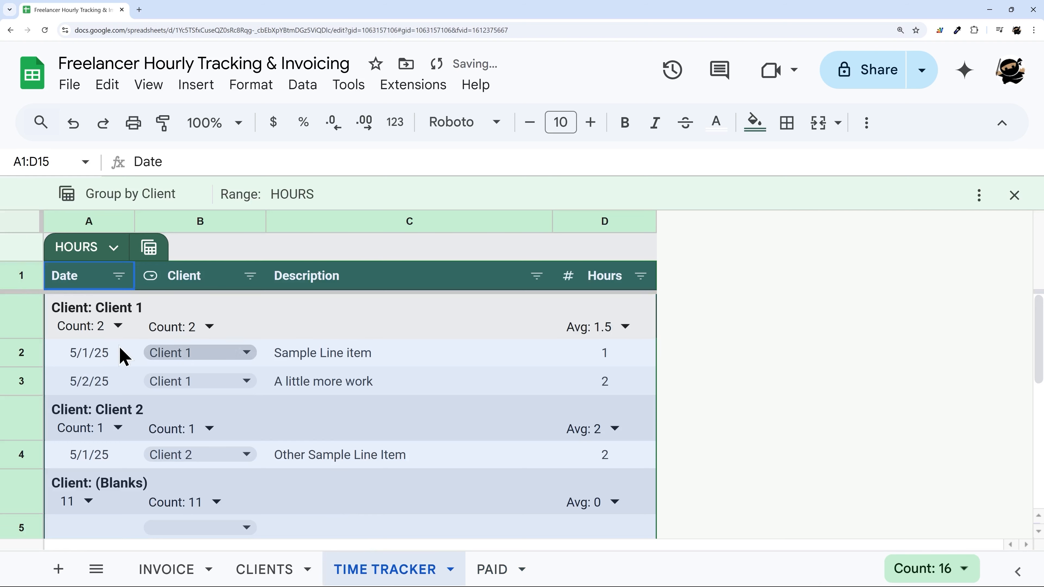
pyautogui.moveTo(76, 354); pyautogui.dragTo(588, 382)
pyautogui.hotkey('ctrl', 'c')
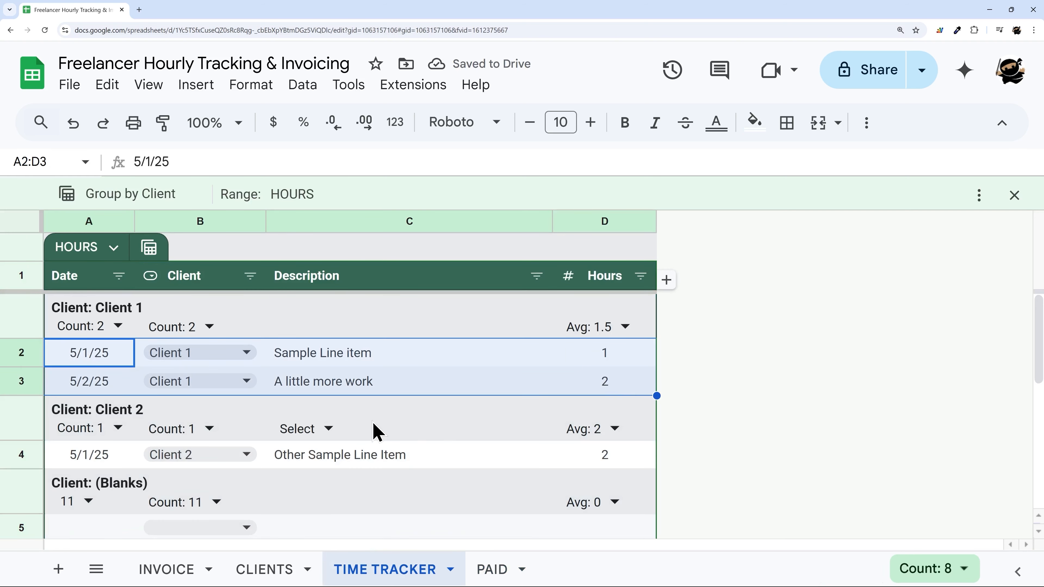
pyautogui.click(491, 570)
pyautogui.click(110, 272)
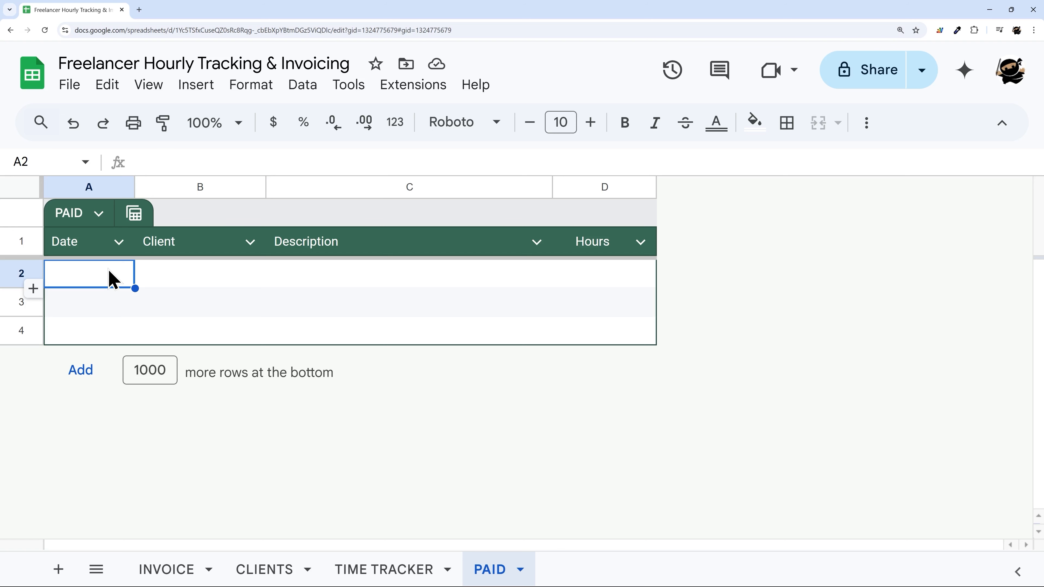
pyautogui.hotkey('ctrl', 'v')
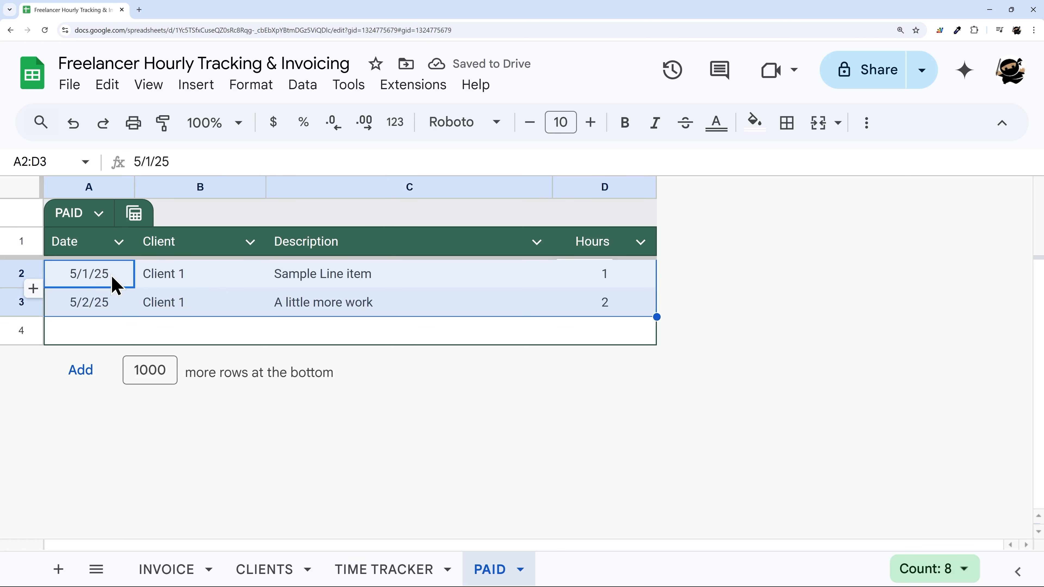
pyautogui.rightClick(163, 291)
pyautogui.moveTo(186, 230)
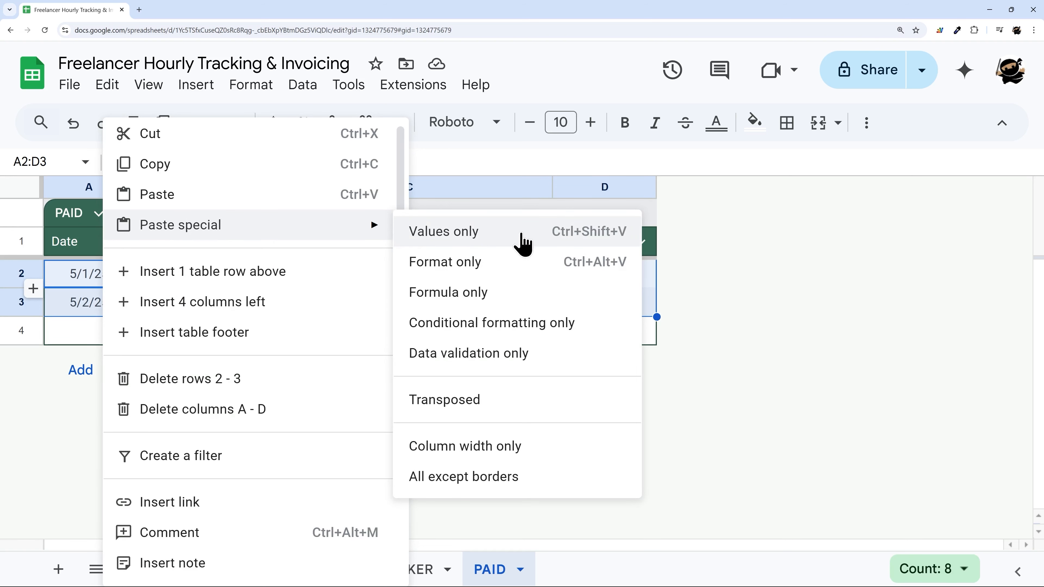
pyautogui.click(669, 291)
pyautogui.moveTo(177, 276); pyautogui.dragTo(182, 303)
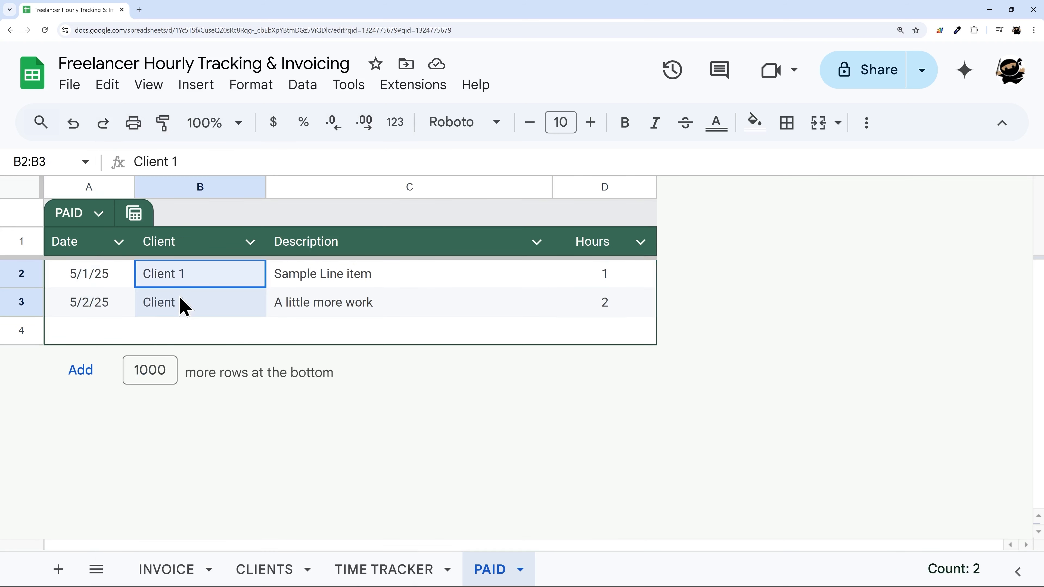
# Step: Delete the archived Client 1 rows 2–3 from the grouped HOURS table on the TIME TRACKER sheet and refresh the grouping
pyautogui.click(383, 563)
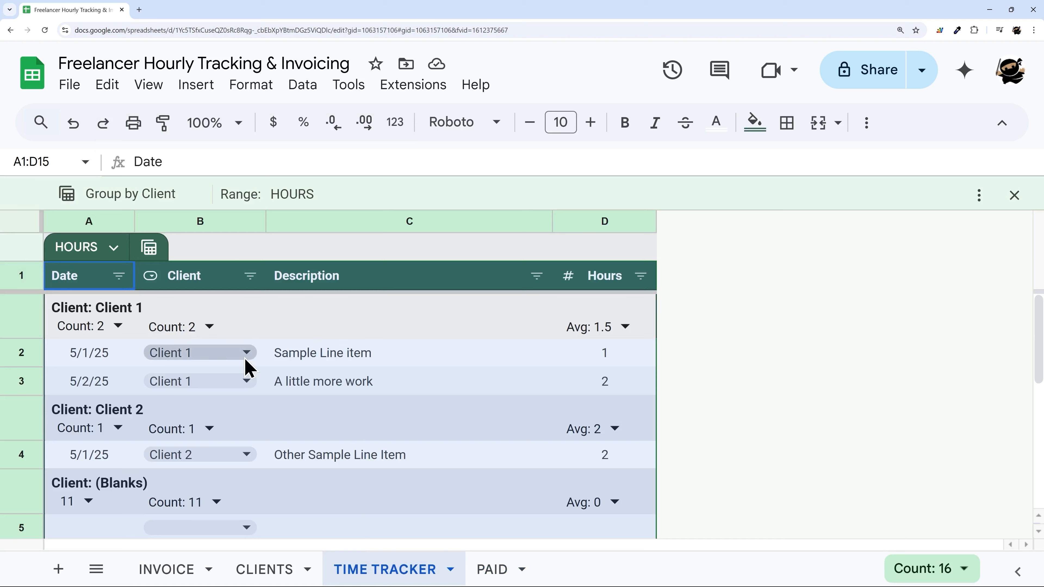
pyautogui.moveTo(39, 353); pyautogui.dragTo(42, 369)
pyautogui.press('Delete')
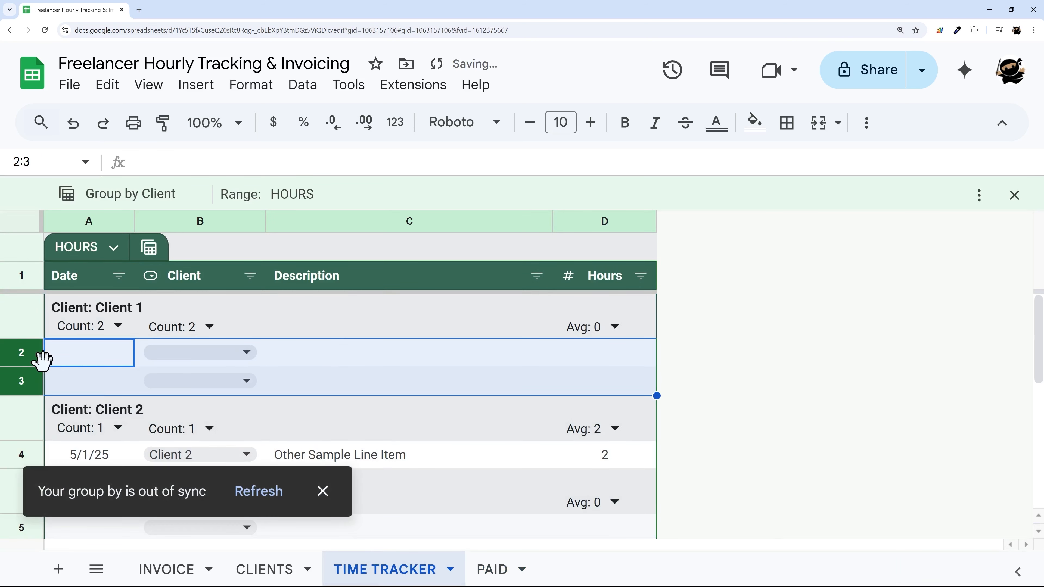
pyautogui.hotkey('ctrl', 'z')
pyautogui.rightClick(22, 354)
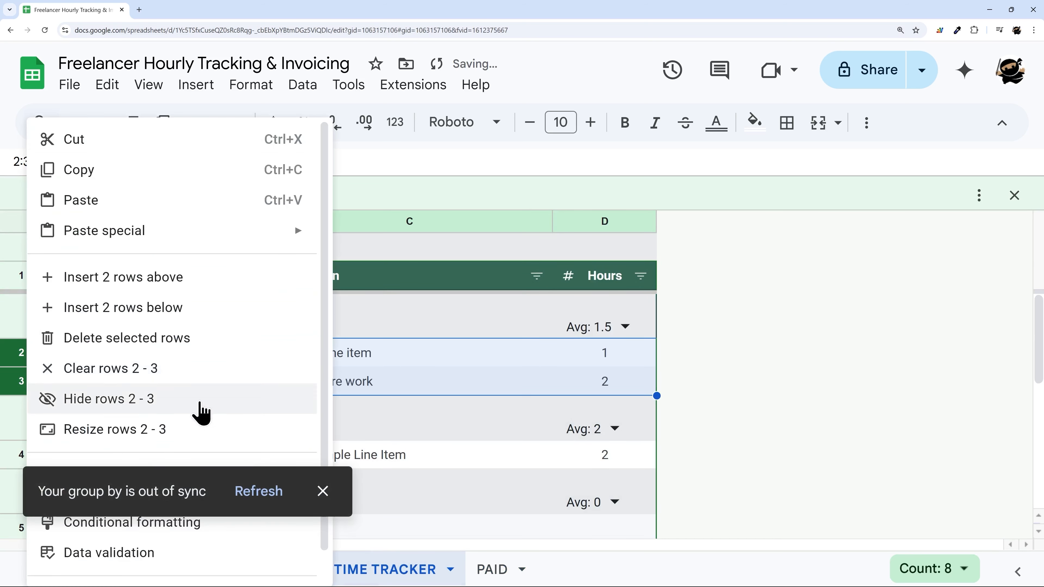
pyautogui.click(113, 340)
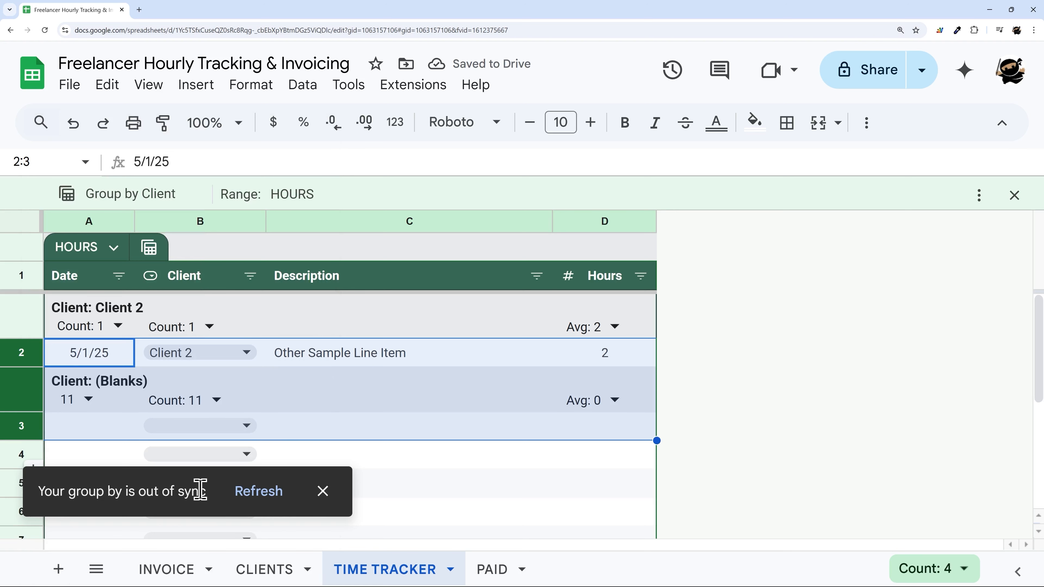
pyautogui.click(262, 493)
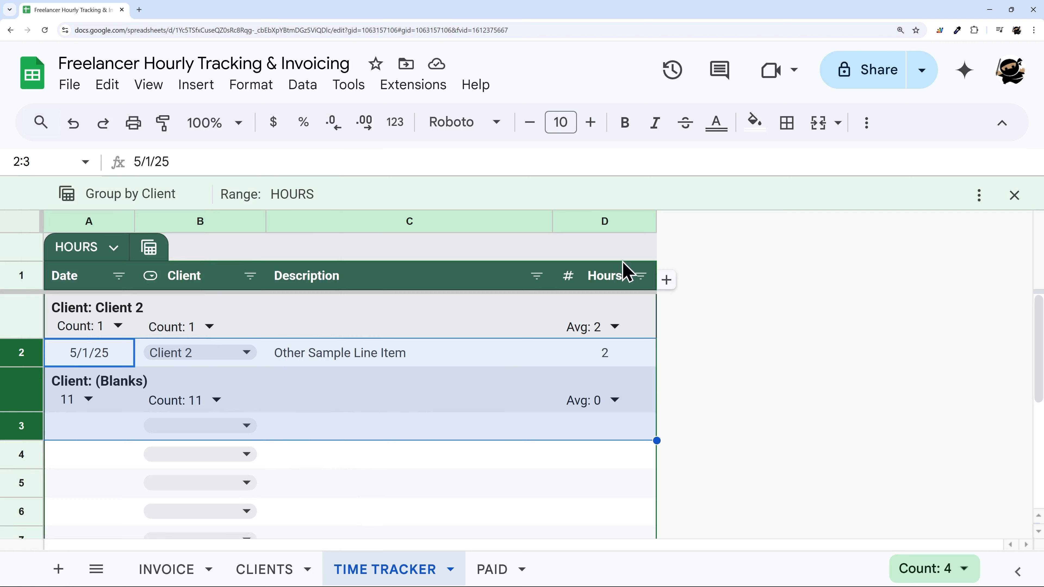
# Step: Close the grouped view to check the remaining HOURS entry, and reopen the saved Group by Client view
pyautogui.click(1014, 196)
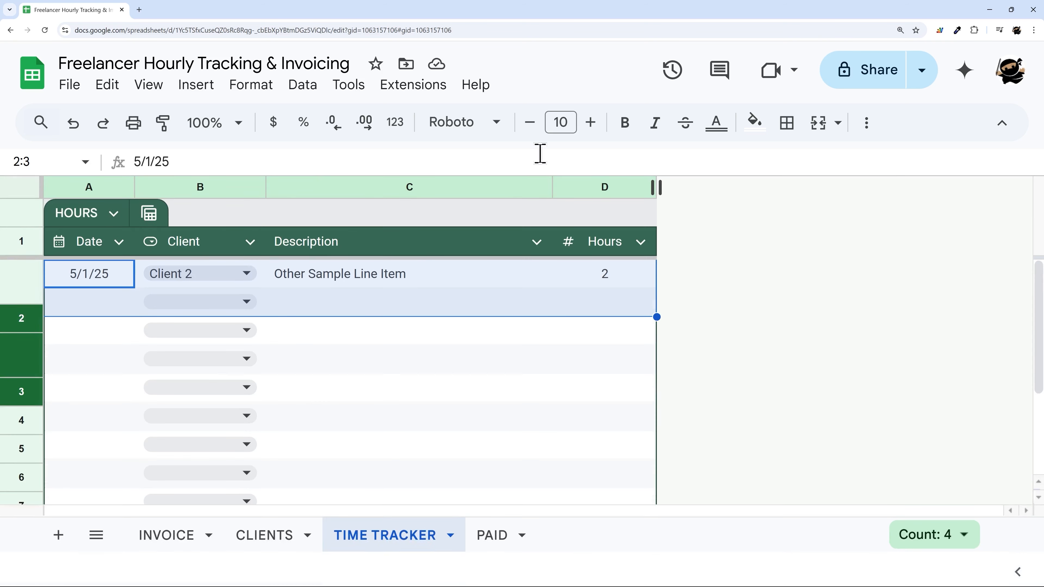
pyautogui.click(382, 388)
pyautogui.moveTo(81, 272); pyautogui.dragTo(602, 280)
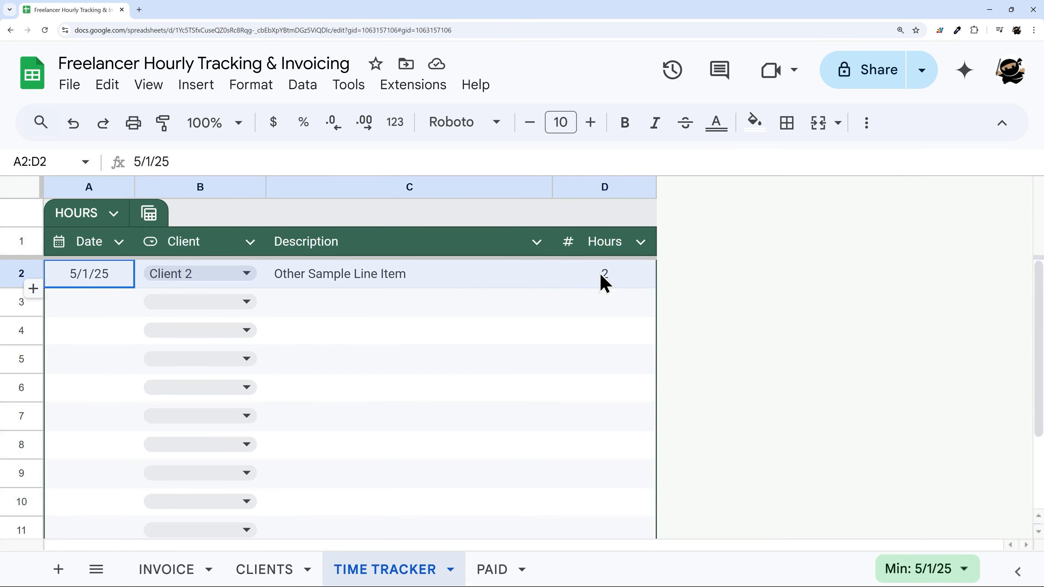
pyautogui.click(149, 213)
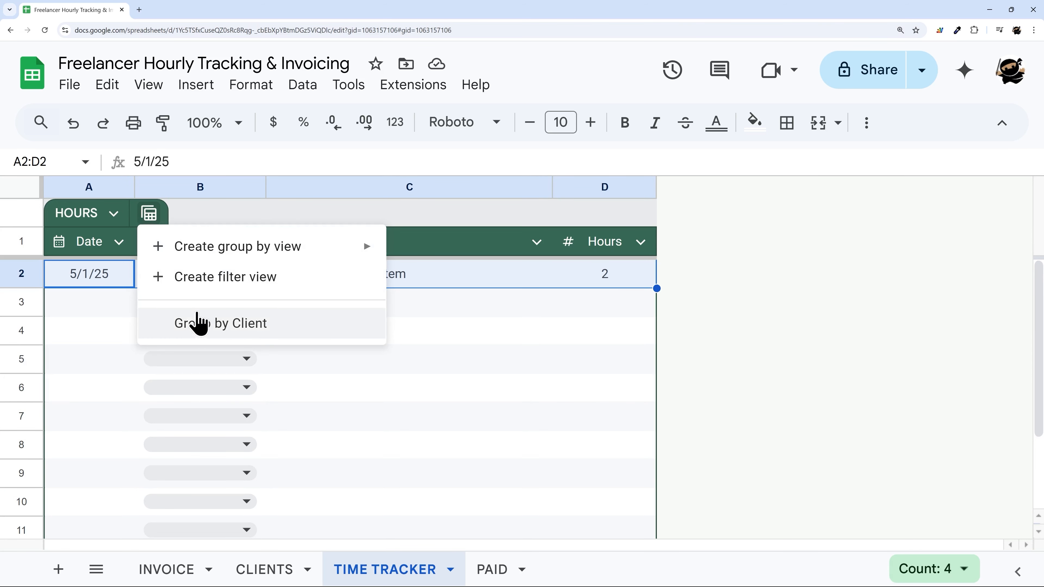
pyautogui.click(203, 325)
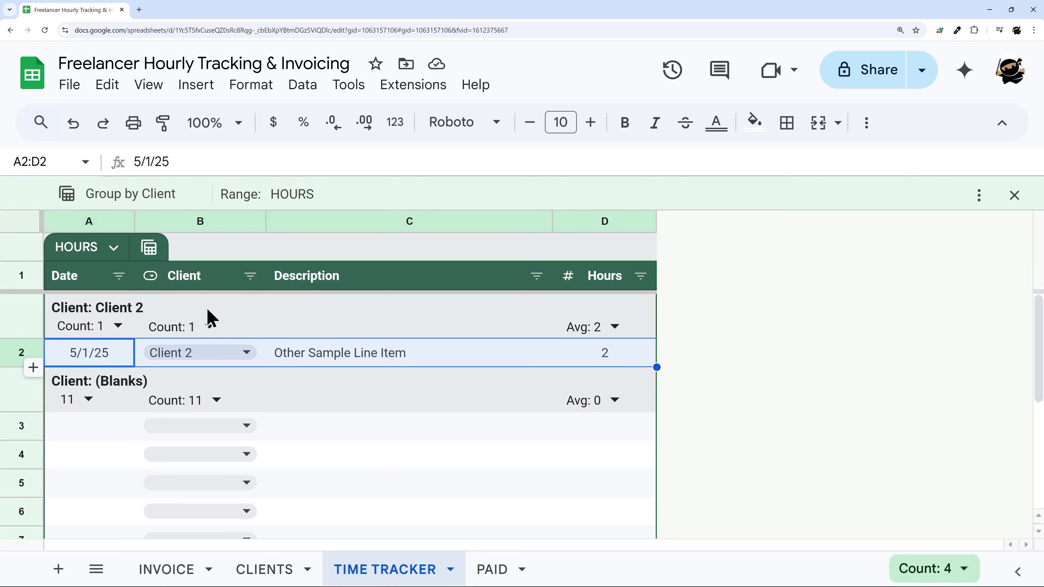
# Step: Close the grouped view of the HOURS table and review the archived entries in A2:D3 on the PAID sheet
pyautogui.click(1014, 199)
pyautogui.click(382, 334)
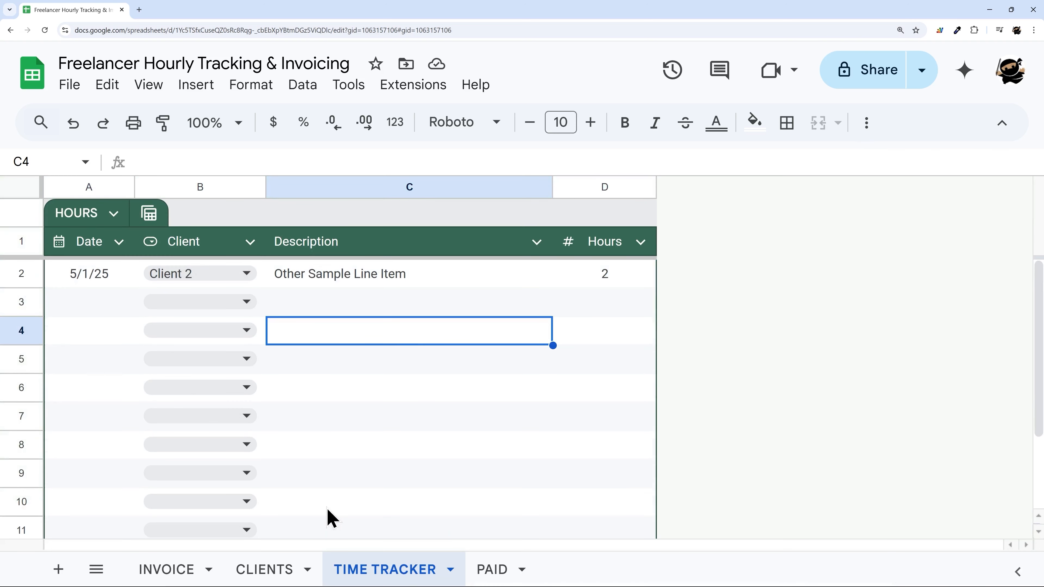
pyautogui.click(490, 569)
pyautogui.moveTo(98, 280); pyautogui.dragTo(575, 311)
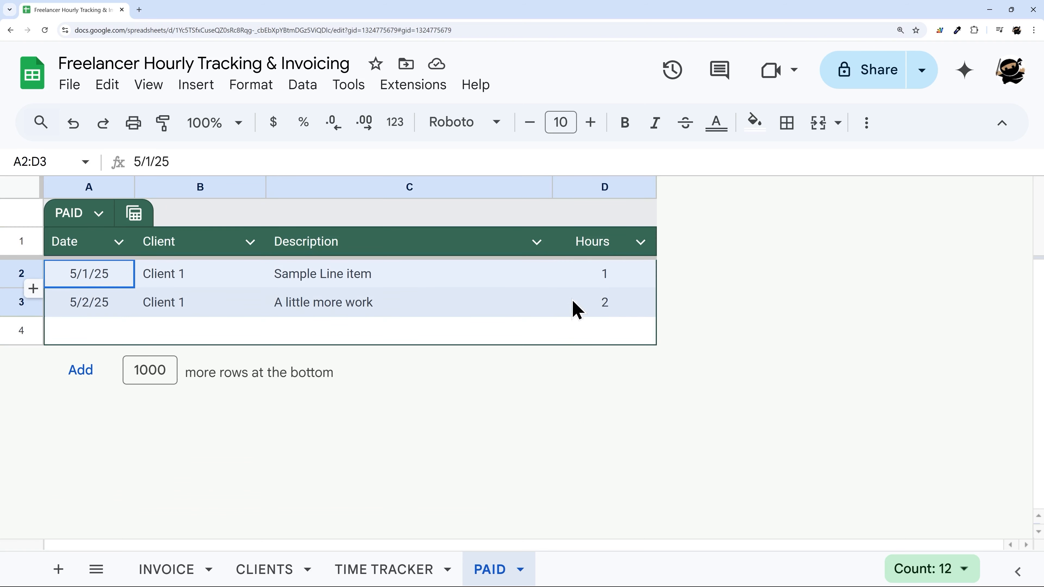
# Step: Wrap the query formula in B12 on the INVOICE sheet in IFERROR with "No Entries" as the fallback text
pyautogui.click(175, 572)
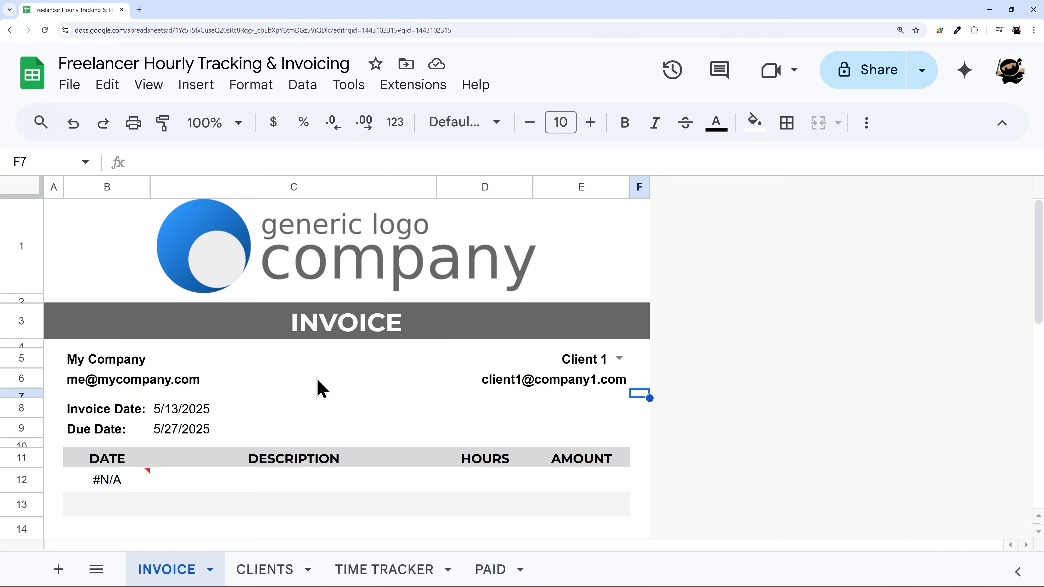
pyautogui.scroll(-1, 473, 372)
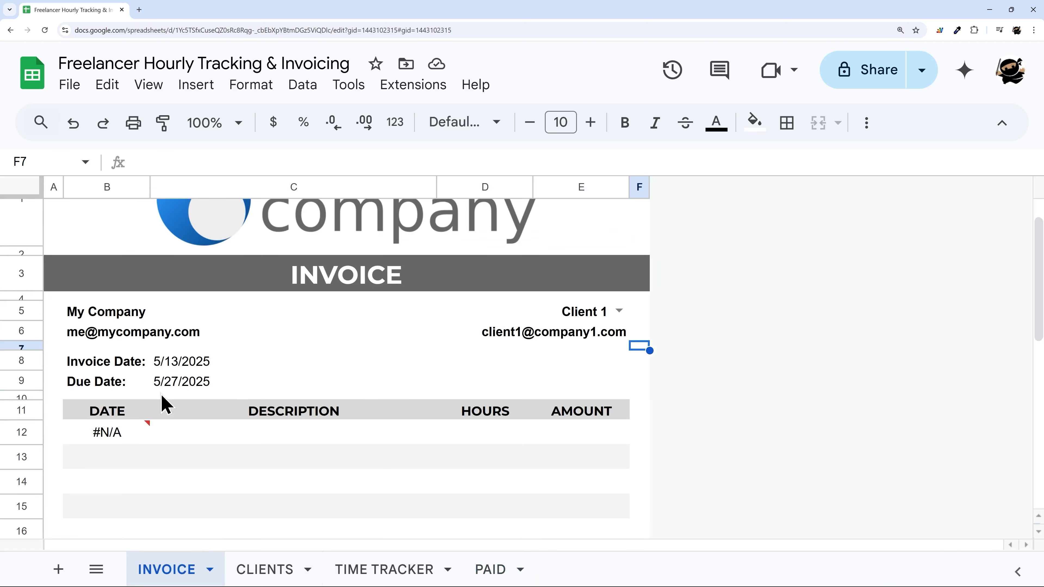
pyautogui.click(113, 442)
pyautogui.click(141, 164)
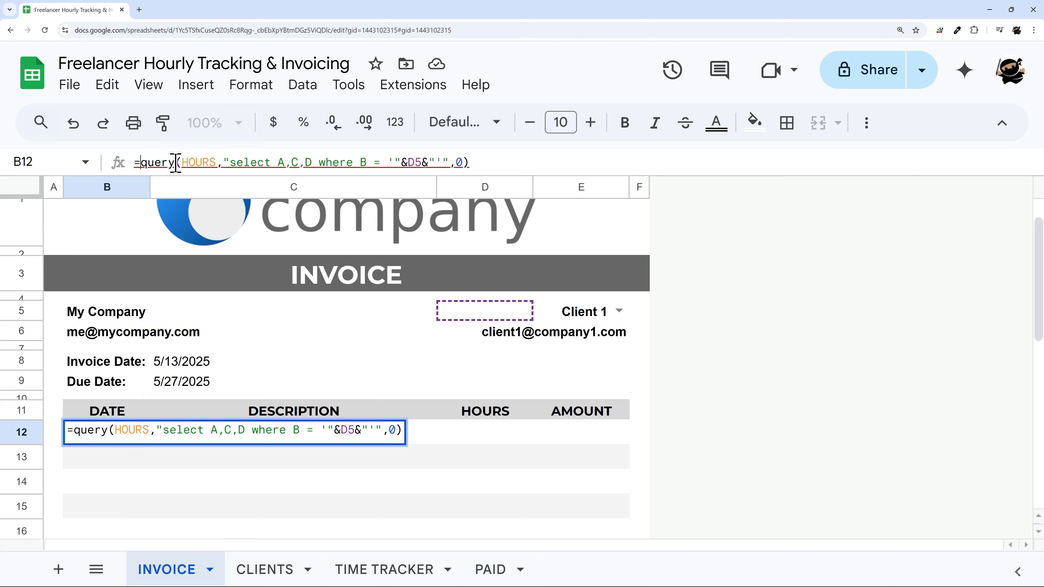
pyautogui.write('IFERROR(')
pyautogui.press('End')
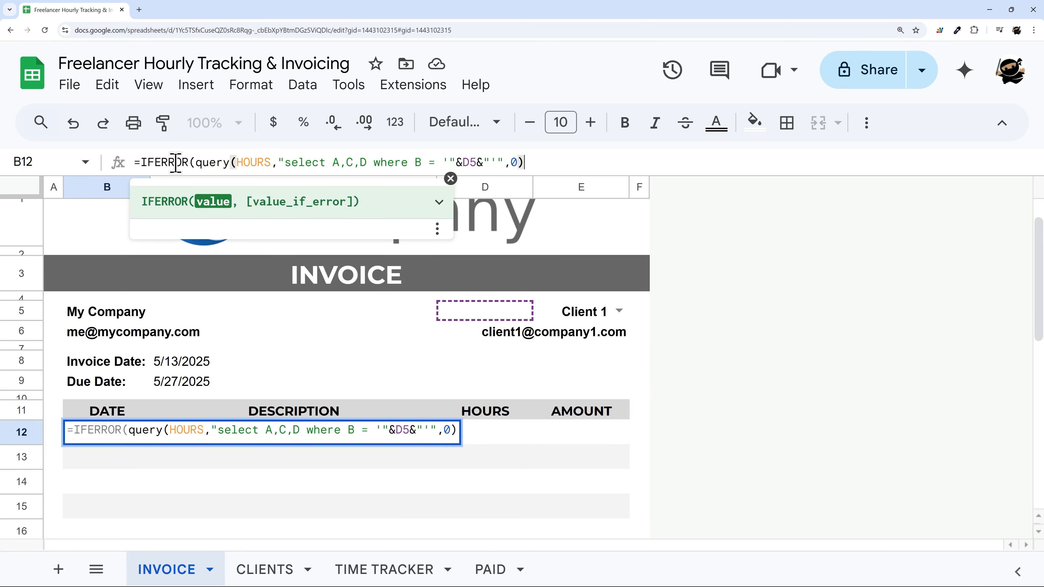
pyautogui.write(',"No Entries')
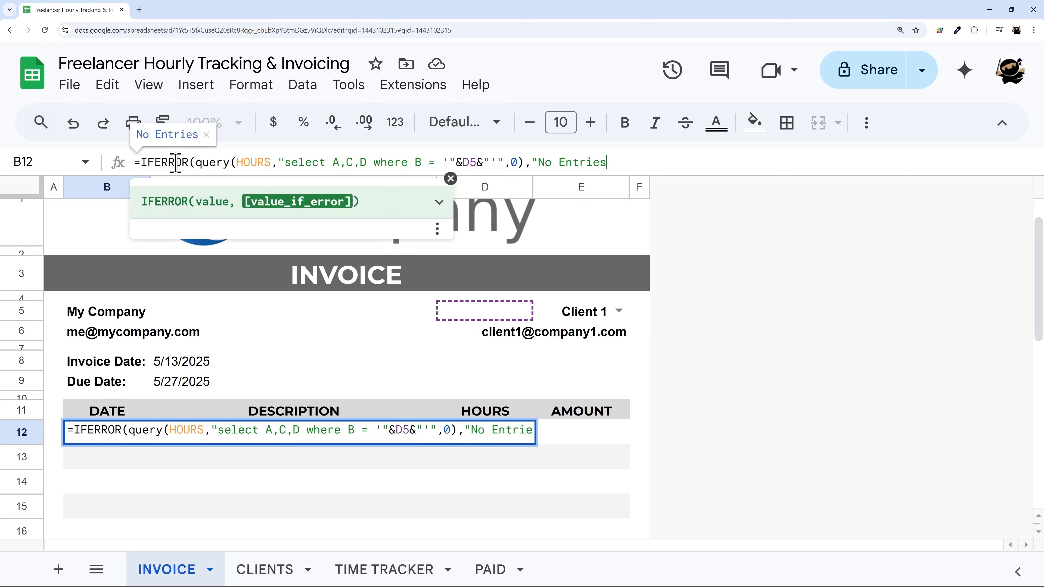
pyautogui.press('Return')
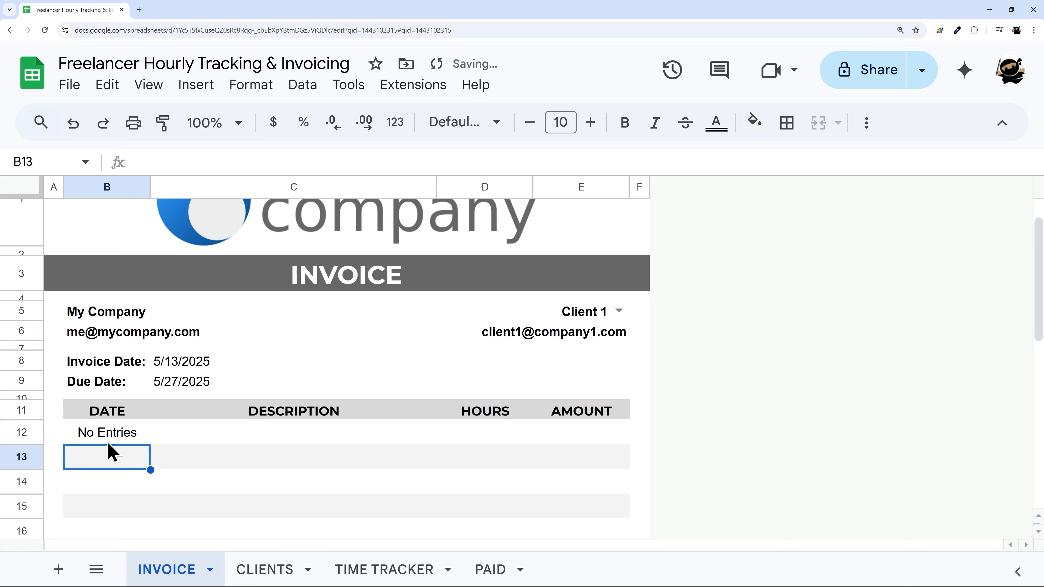
pyautogui.press('Up')
# Step: Clear the client selection in D5 and wrap the email lookup formula in D6 in IFERROR with no fallback value
pyautogui.click(603, 317)
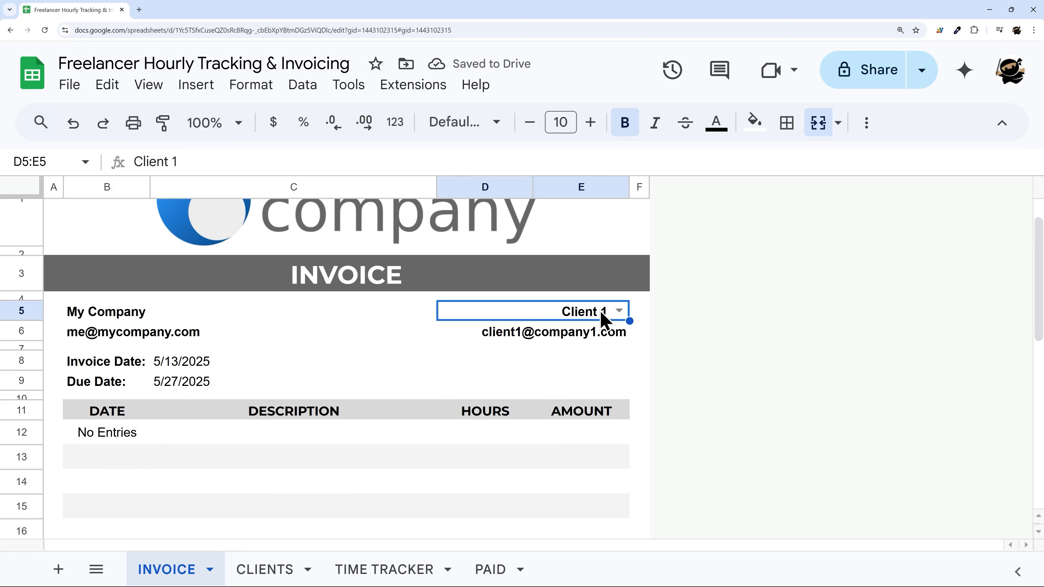
pyautogui.press('Delete')
pyautogui.click(608, 336)
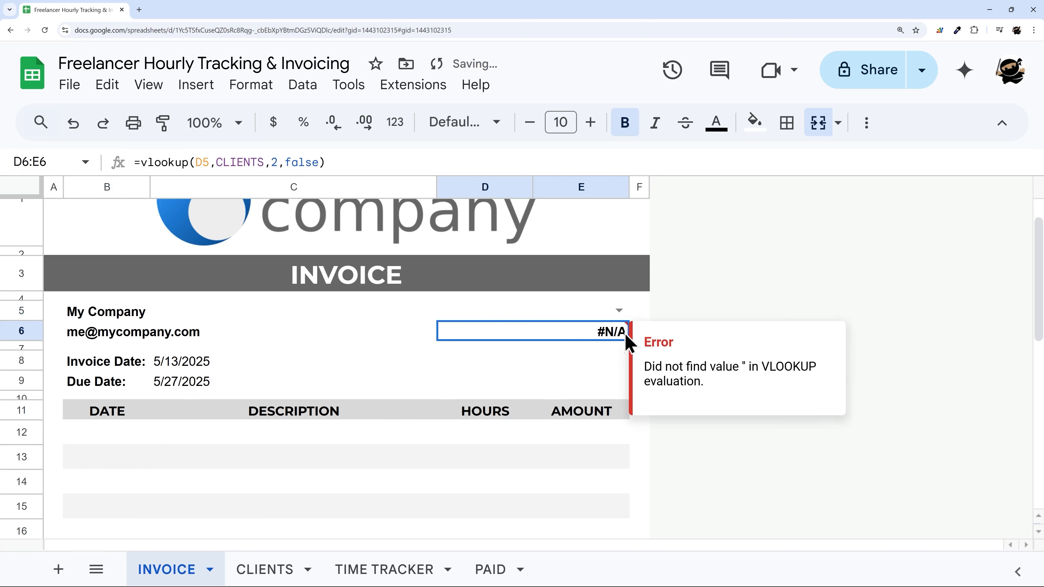
pyautogui.click(141, 162)
pyautogui.write('IF')
pyautogui.write('ERROR(')
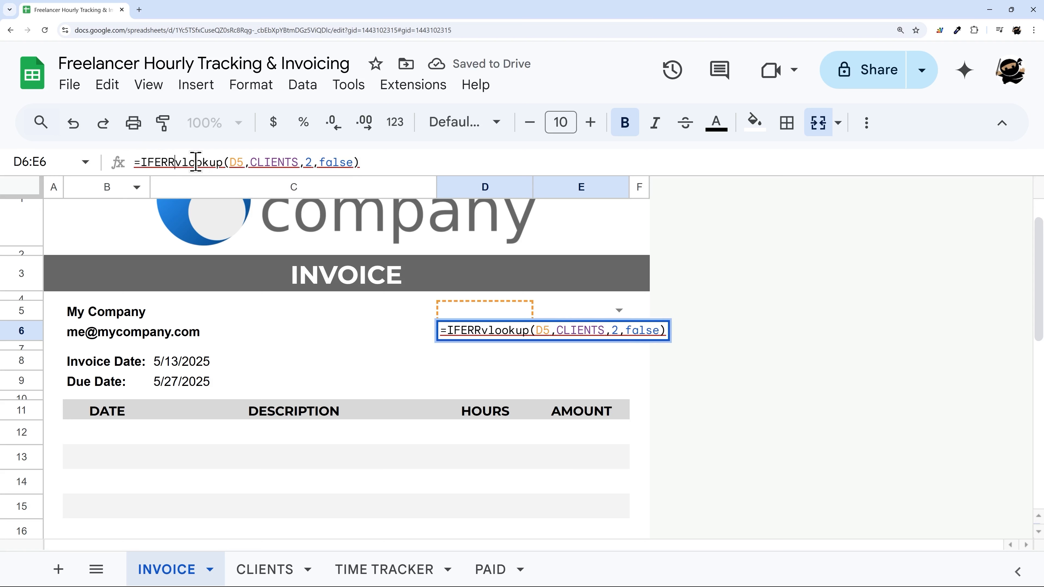
pyautogui.press('Return')
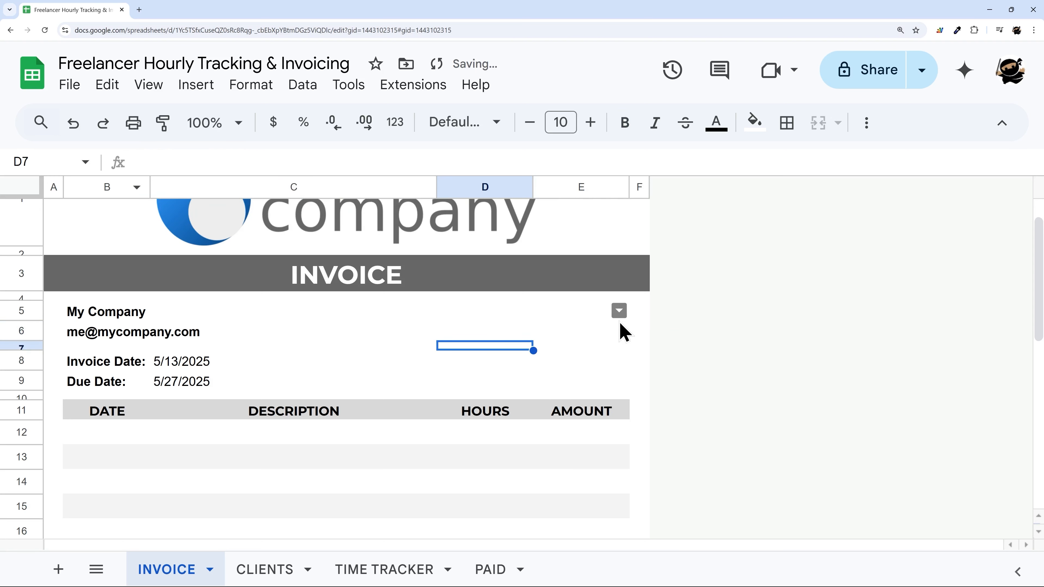
# Step: Choose Client 1 on the invoice to check the email and line-item formulas, and switch the client to Client 2
pyautogui.click(619, 310)
pyautogui.click(480, 340)
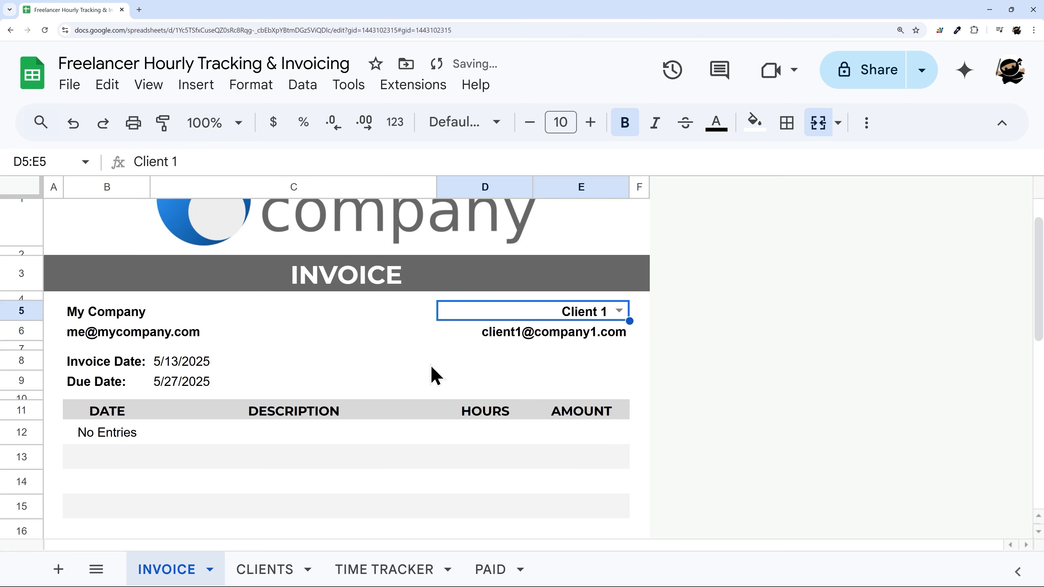
pyautogui.click(563, 341)
pyautogui.click(93, 435)
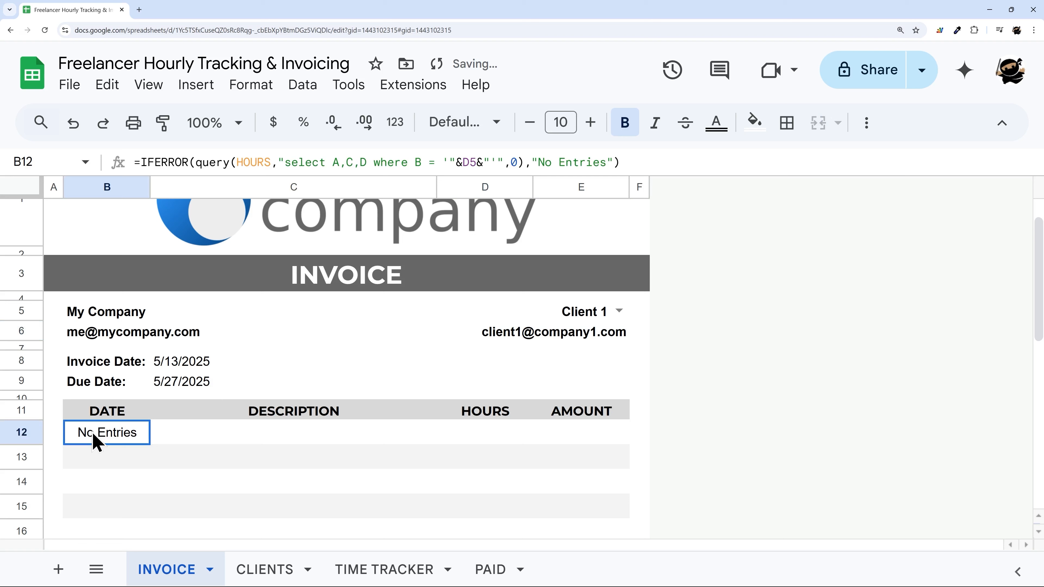
pyautogui.click(618, 311)
pyautogui.click(517, 362)
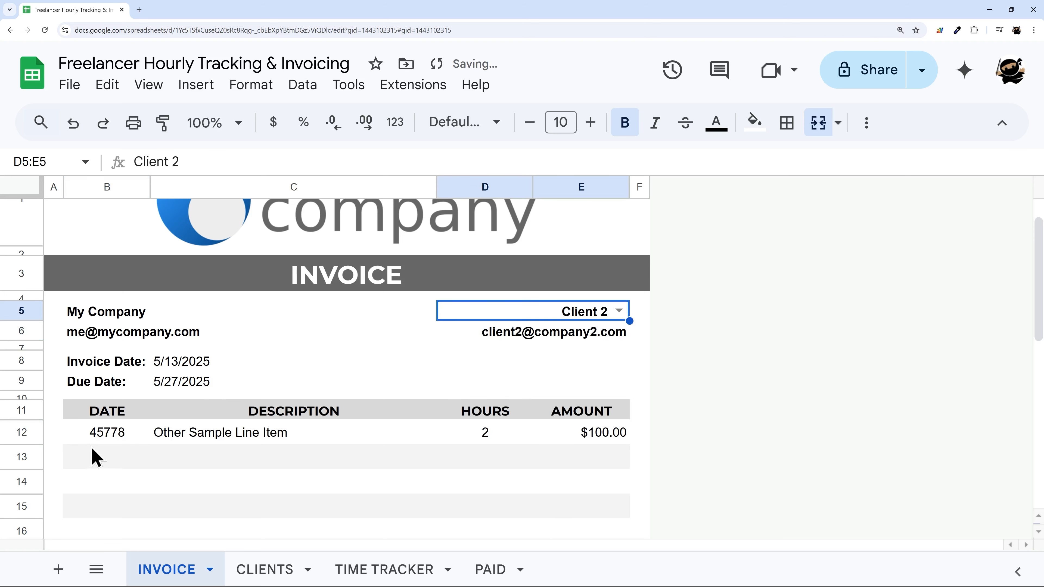
# Step: Format the invoice's DATE cells B12:B31 with the short 9/26/08 date format
pyautogui.moveTo(102, 437); pyautogui.dragTo(111, 456)
pyautogui.scroll(-10, 108, 450)
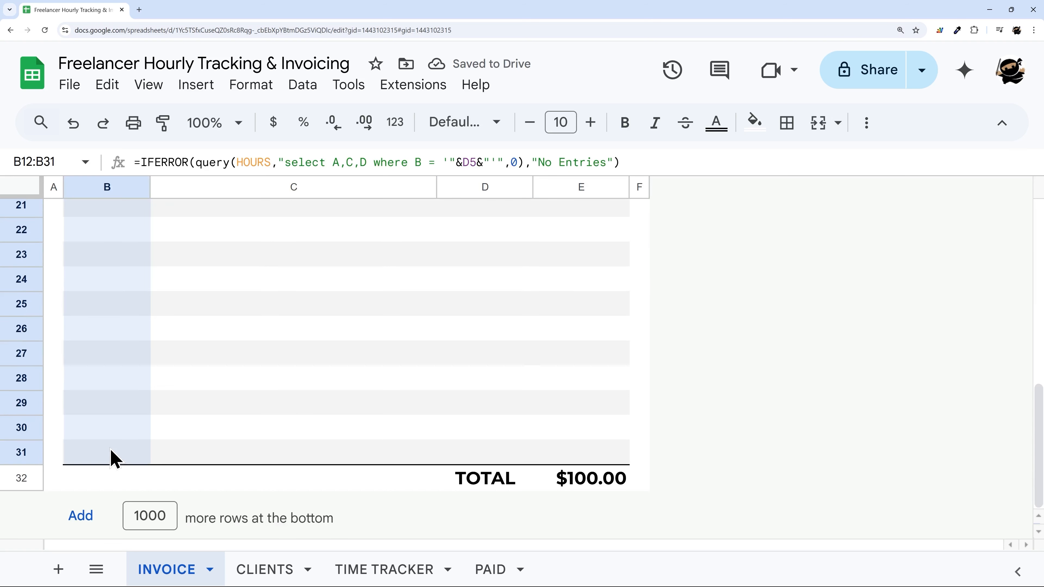
pyautogui.scroll(10, 164, 424)
pyautogui.click(395, 122)
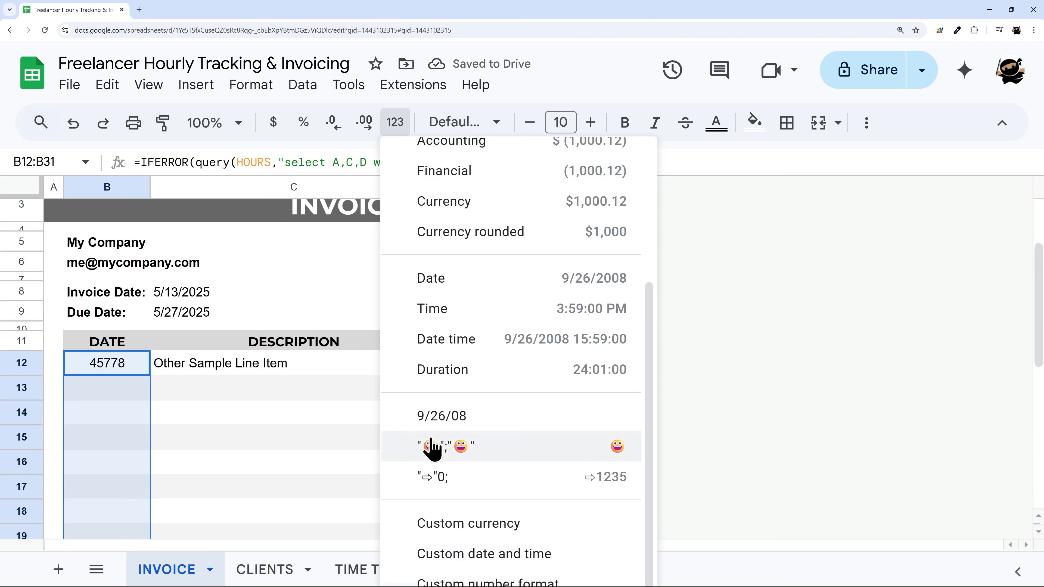
pyautogui.click(431, 417)
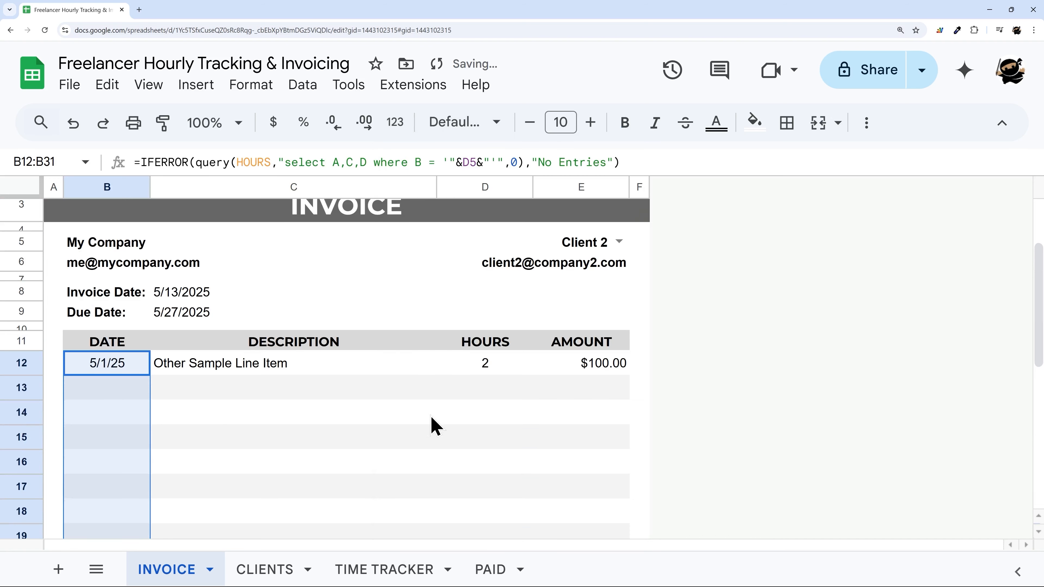
# Step: Switch the invoice client to Client 1 and back to Client 2 to check the line items for each
pyautogui.click(619, 242)
pyautogui.click(544, 266)
pyautogui.click(620, 241)
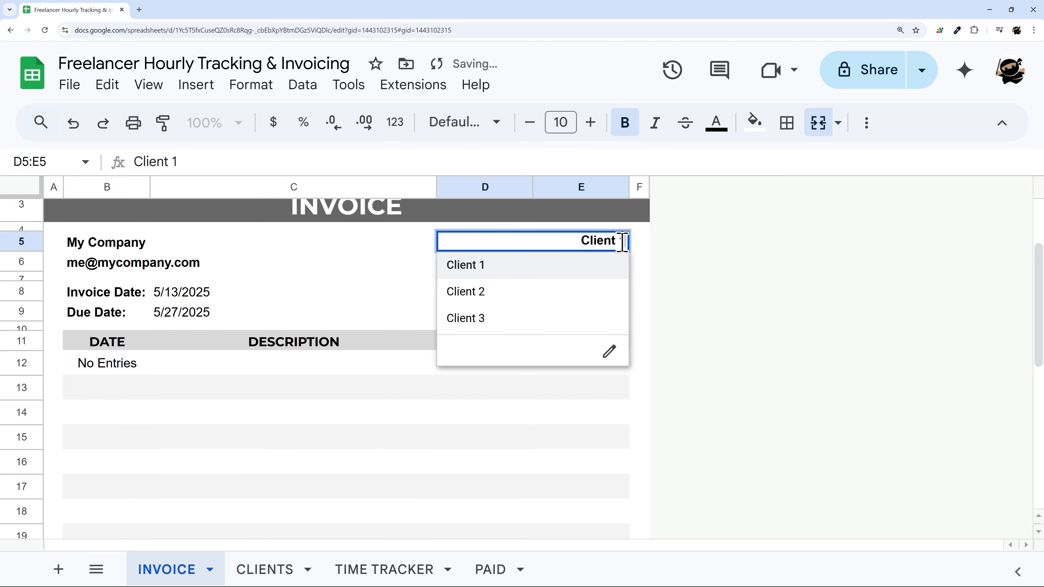
pyautogui.click(495, 304)
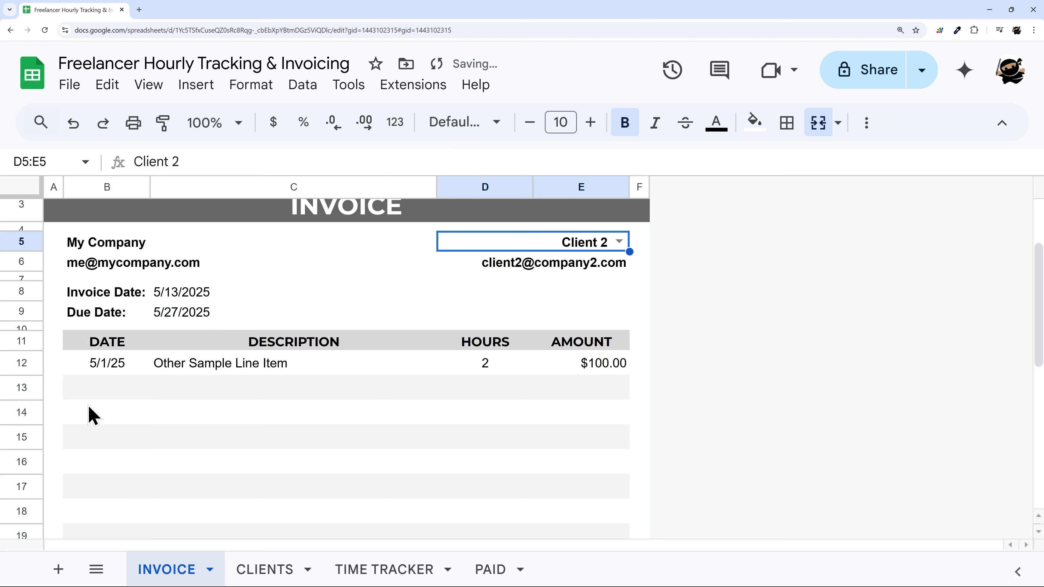
# Step: Review the "No Entries" fallback in B12's formula and the number format options for the invoice's DATE cells
pyautogui.moveTo(103, 363); pyautogui.dragTo(106, 436)
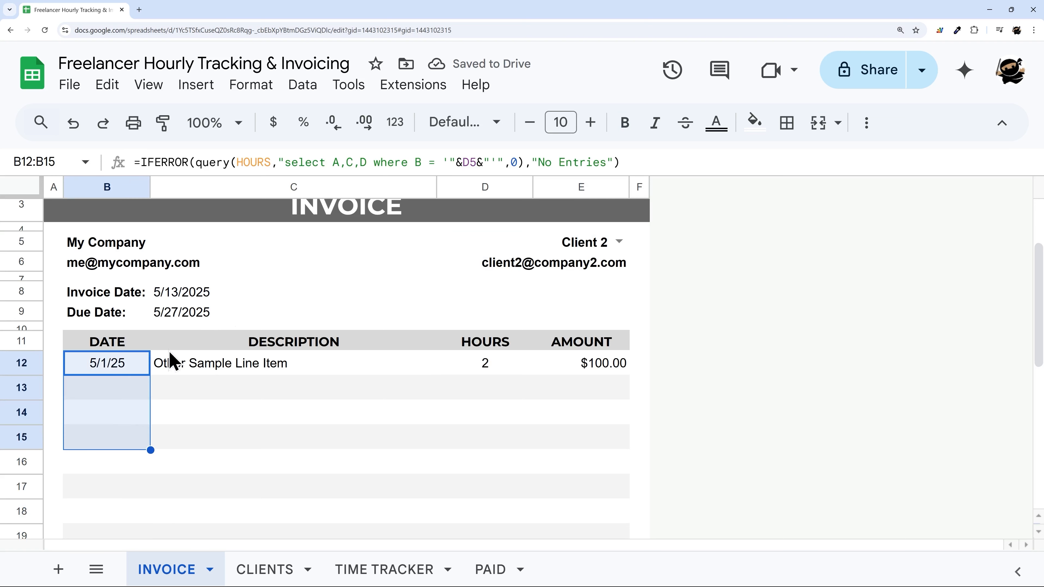
pyautogui.click(115, 368)
pyautogui.moveTo(531, 165); pyautogui.dragTo(611, 162)
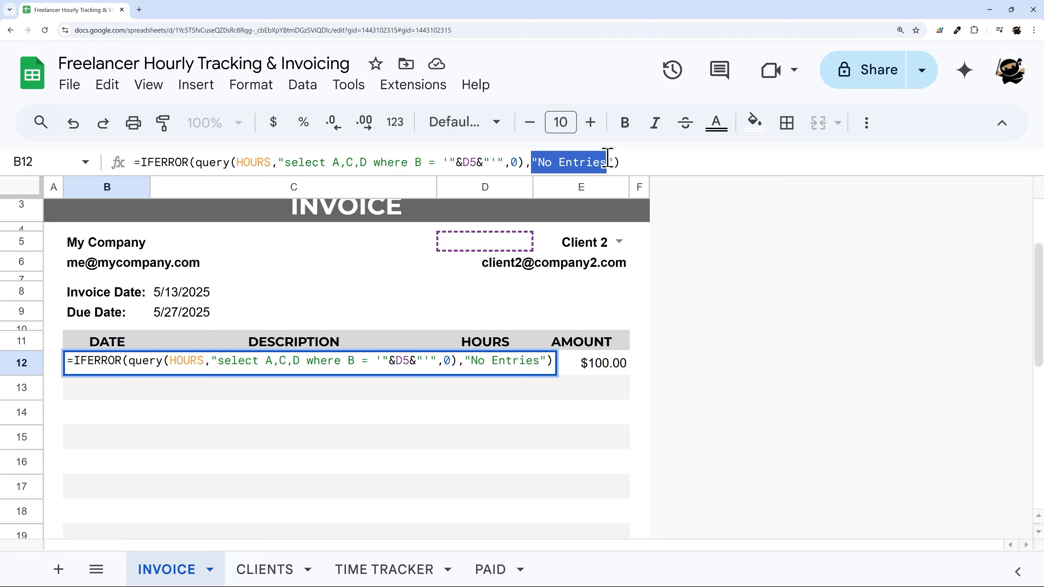
pyautogui.press('Escape')
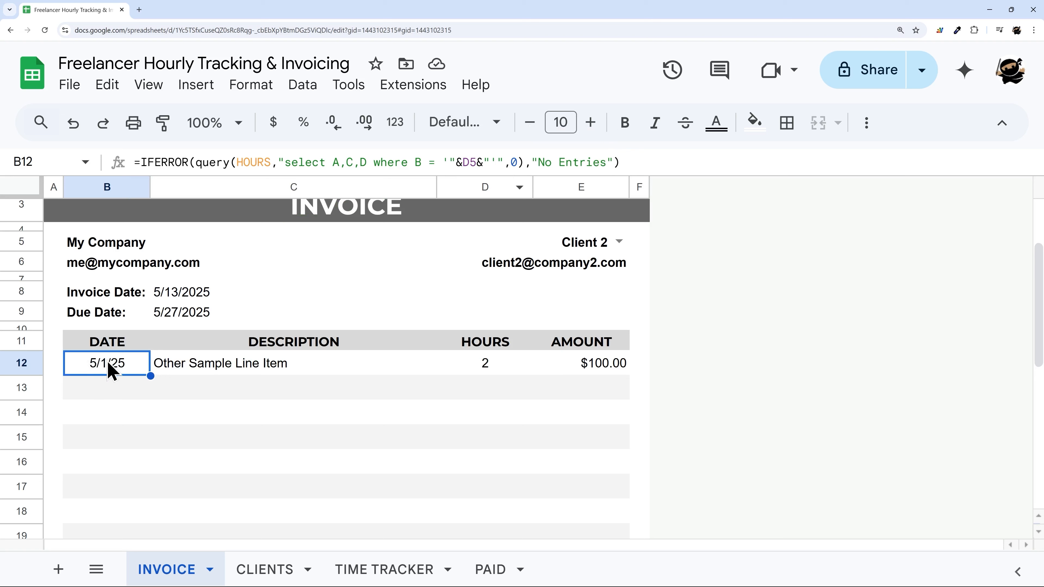
pyautogui.moveTo(111, 370); pyautogui.dragTo(112, 448)
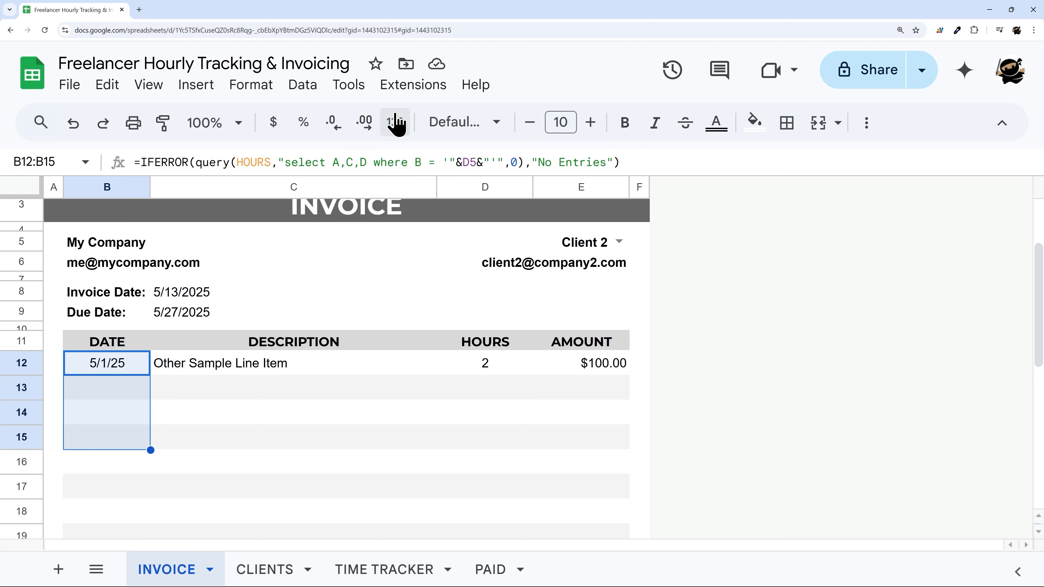
pyautogui.click(394, 122)
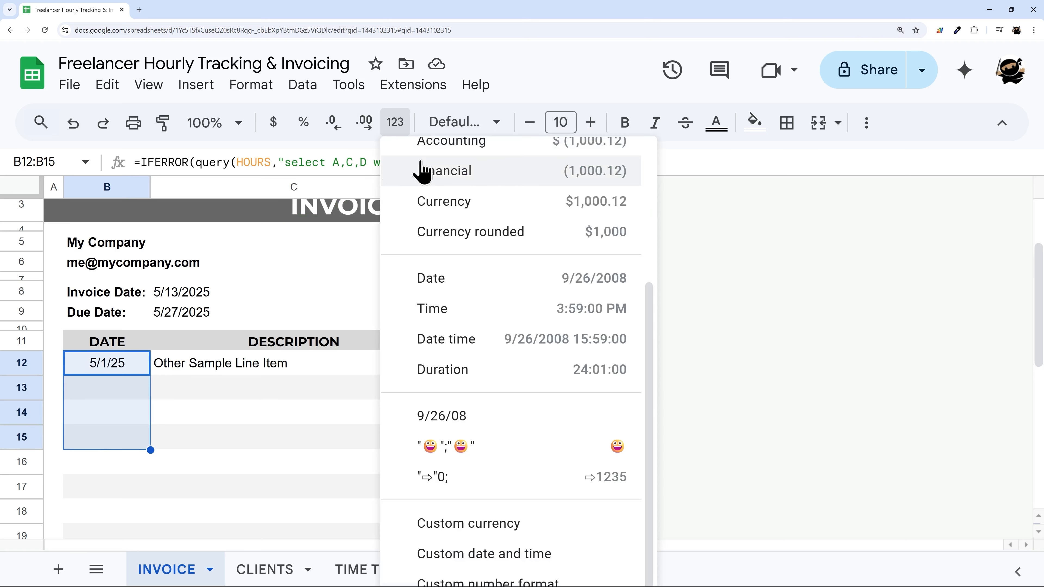
pyautogui.click(333, 258)
pyautogui.scroll(3, 331, 251)
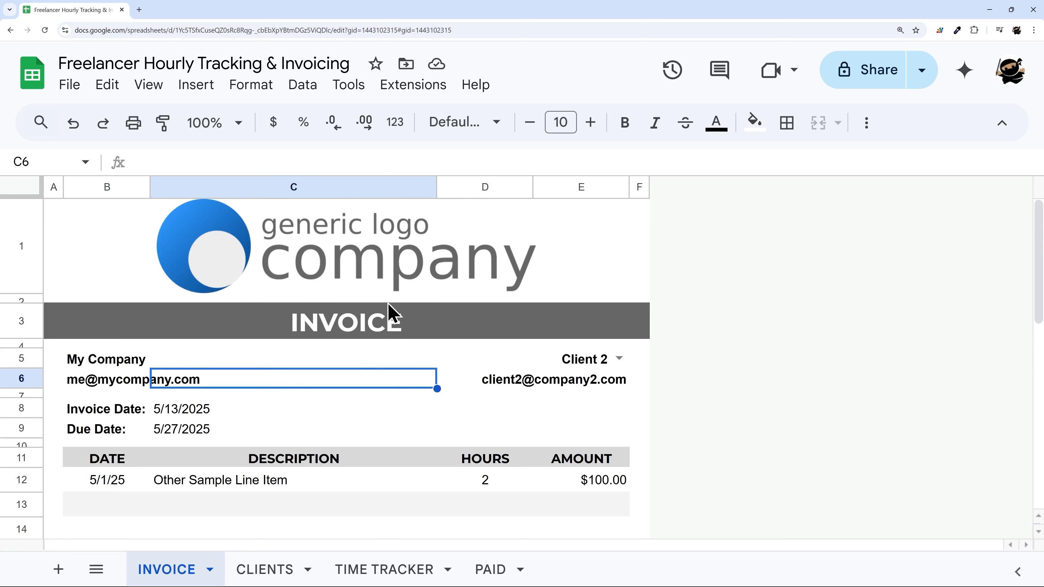
# Step: Insert one column to the right of the Rate column in the CLIENTS table
pyautogui.click(256, 569)
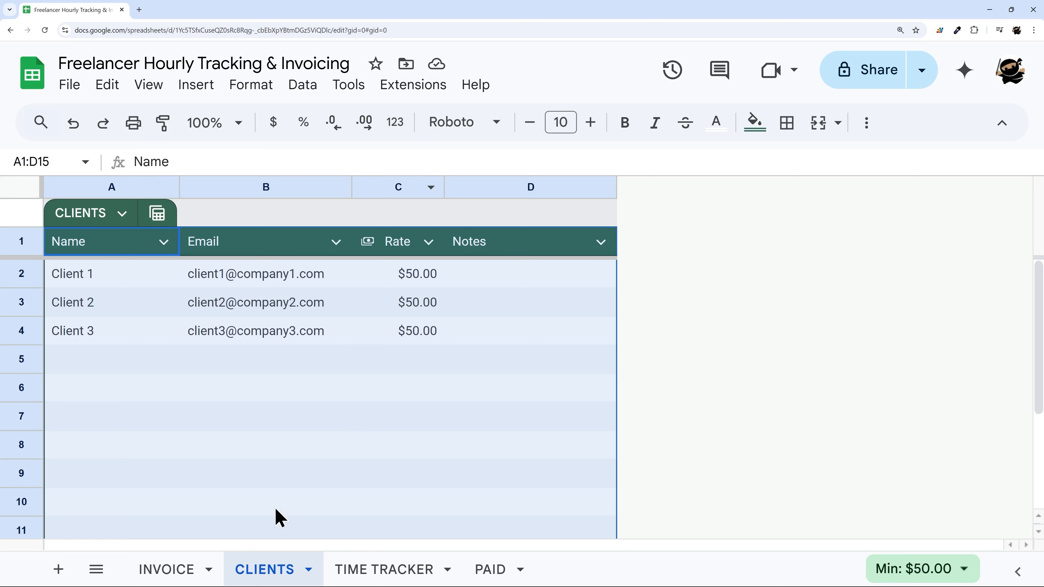
pyautogui.rightClick(407, 190)
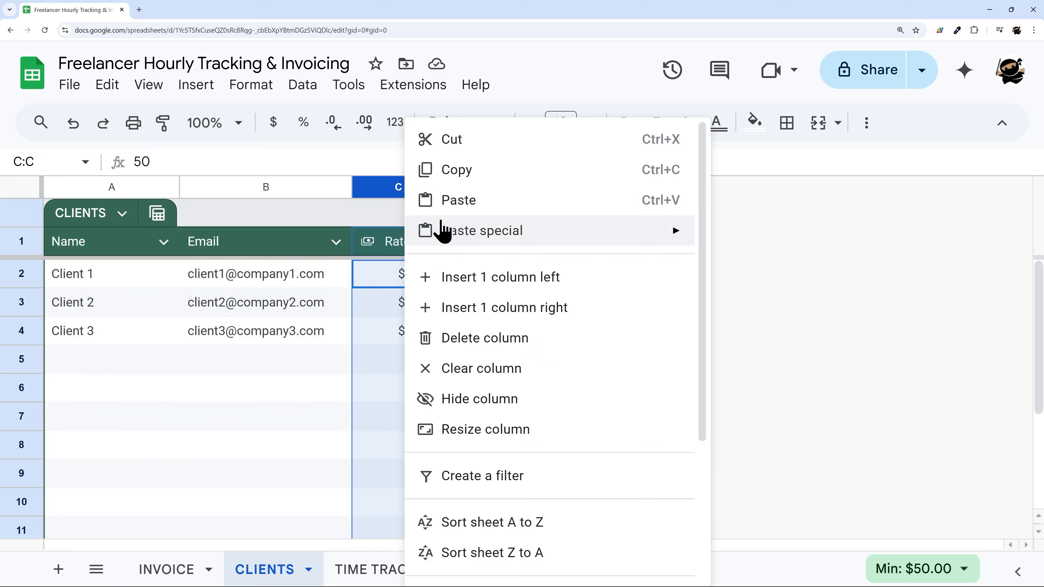
pyautogui.click(490, 311)
# Step: In D2 of the CLIENTS table, begin a SUMIFS formula with sum range HOURS[Hours] and criteria range HOURS[Client]
pyautogui.click(486, 288)
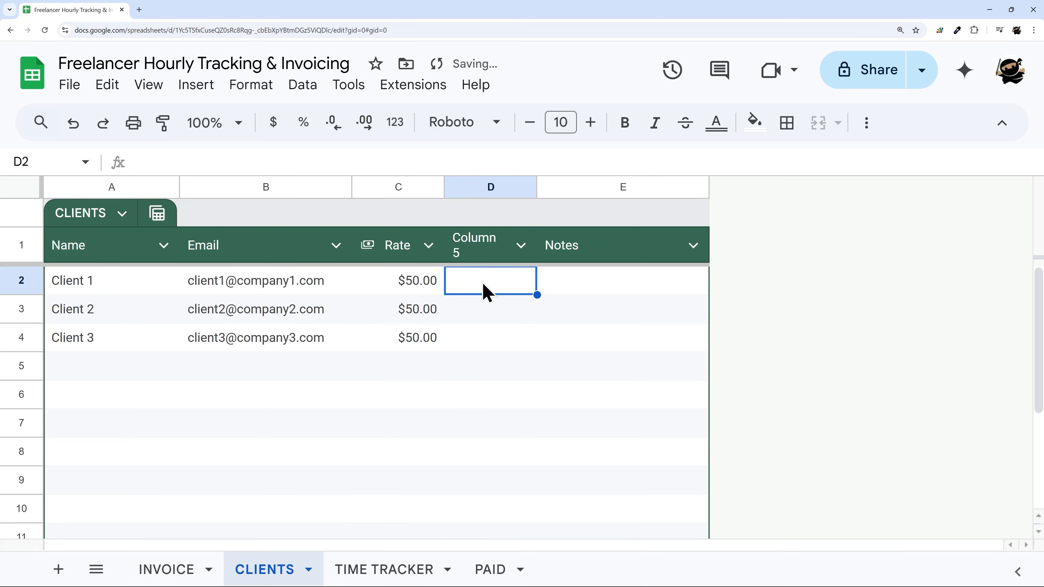
pyautogui.write('=sumifs(')
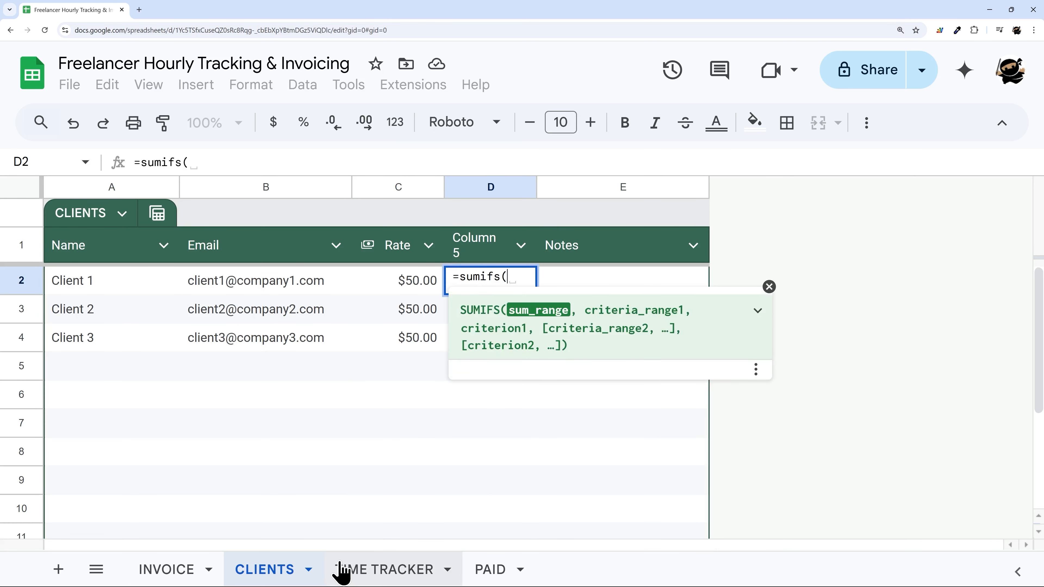
pyautogui.click(343, 569)
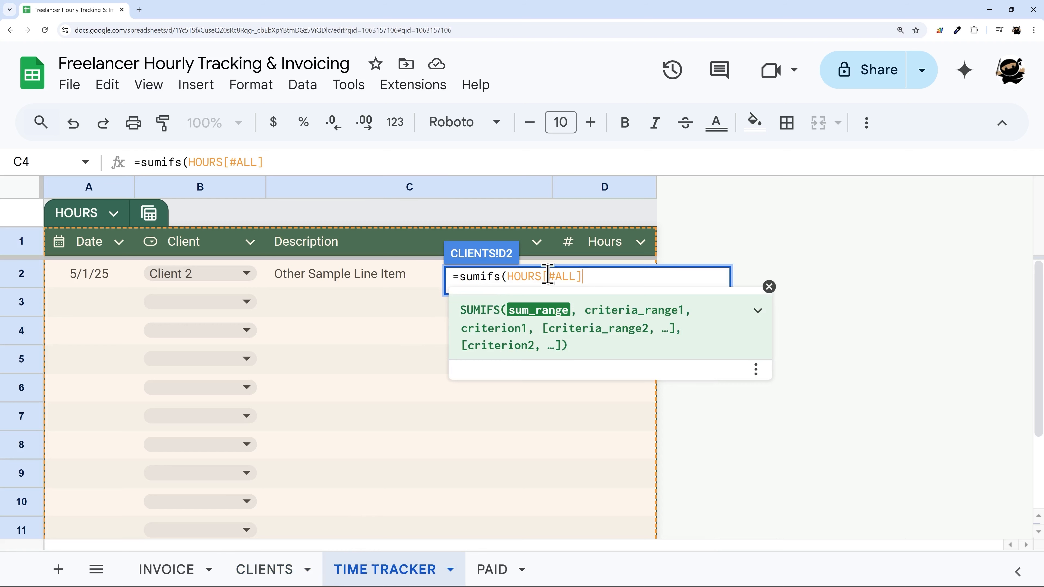
pyautogui.press('BackSpace')
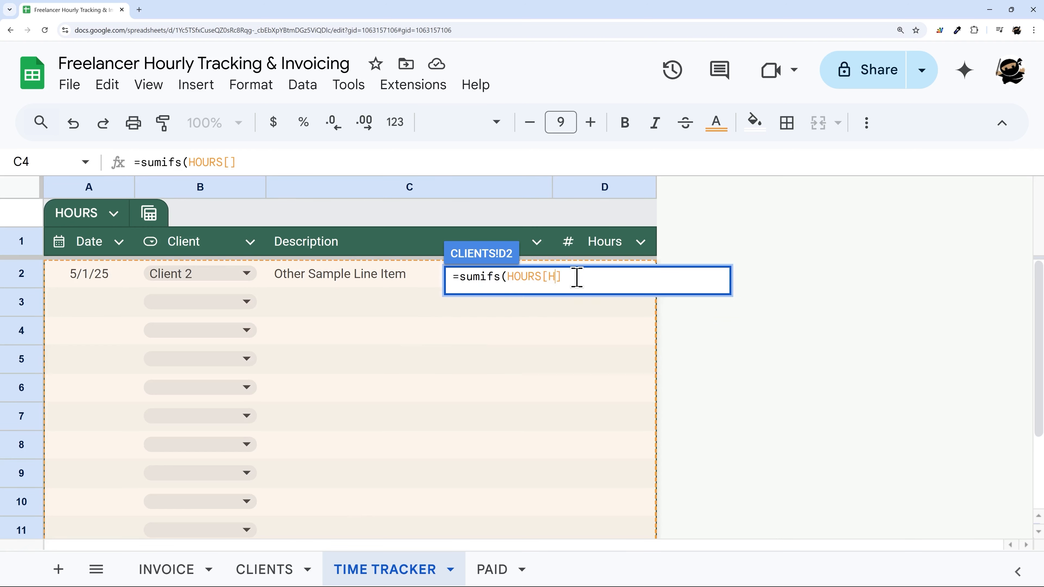
pyautogui.write('Hours')
pyautogui.write(', ')
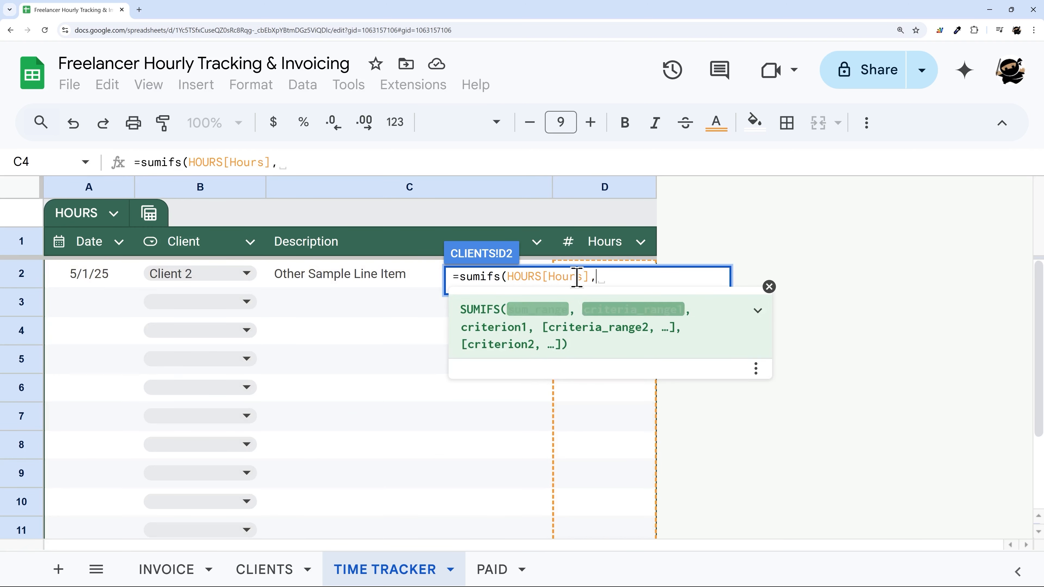
pyautogui.write('HOURS[Client]')
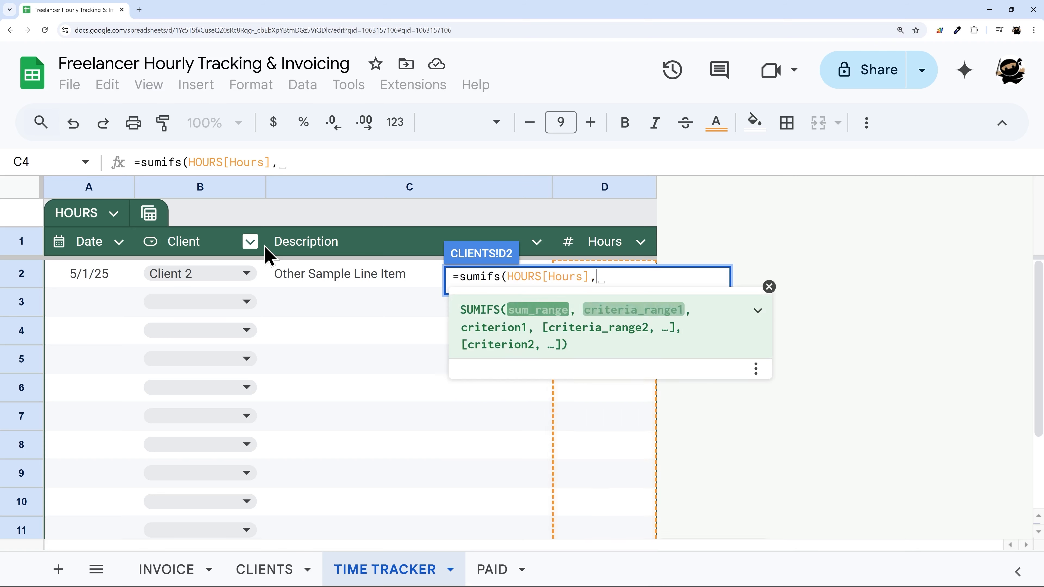
pyautogui.write(',')
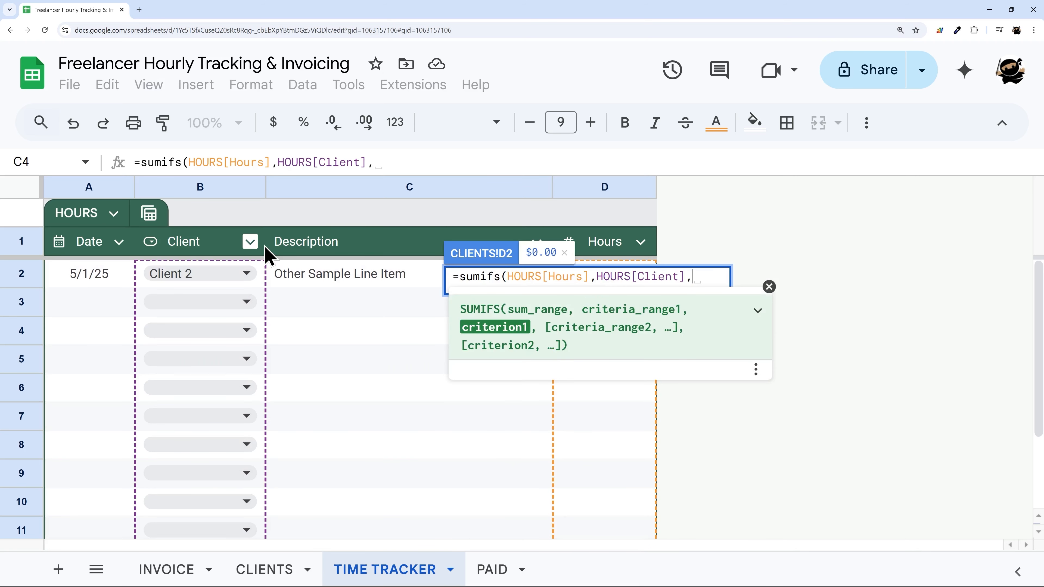
# Step: Complete the SUMIFS formula in D2 with the client name cell A2 as its criterion
pyautogui.click(265, 569)
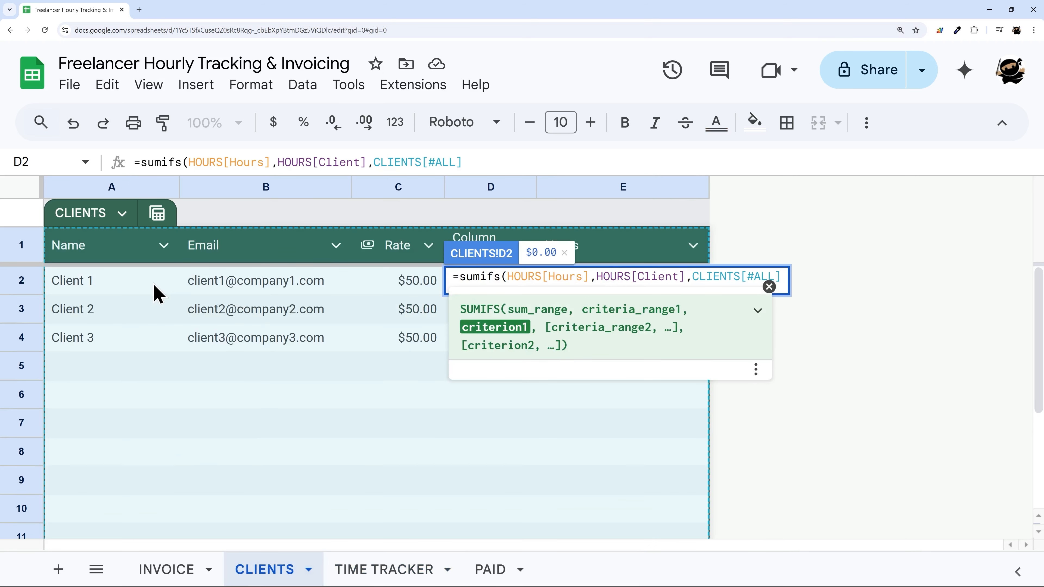
pyautogui.click(125, 294)
pyautogui.click(519, 284)
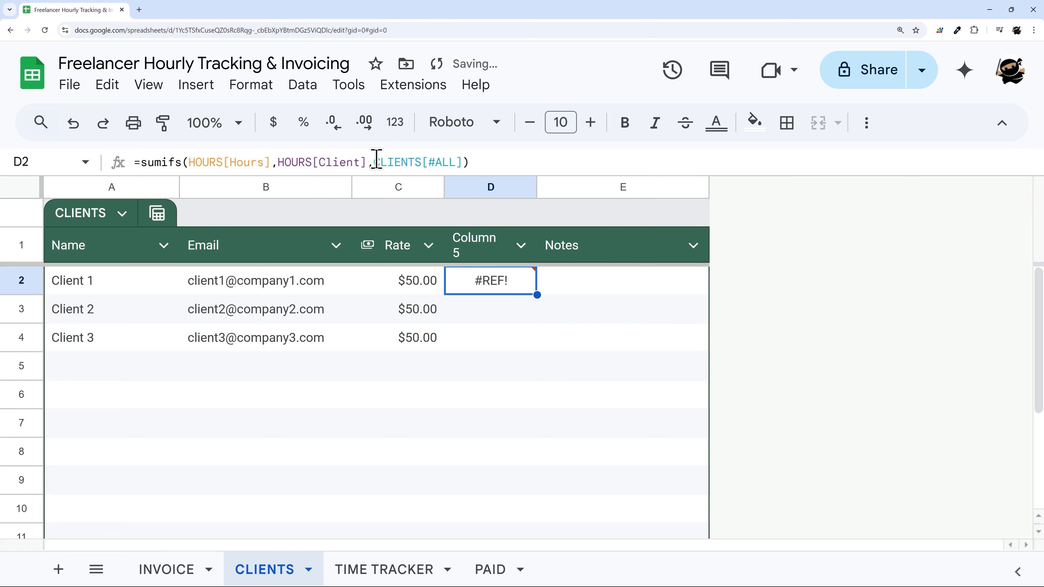
pyautogui.moveTo(374, 162); pyautogui.dragTo(618, 174)
pyautogui.press('BackSpace')
pyautogui.click(108, 293)
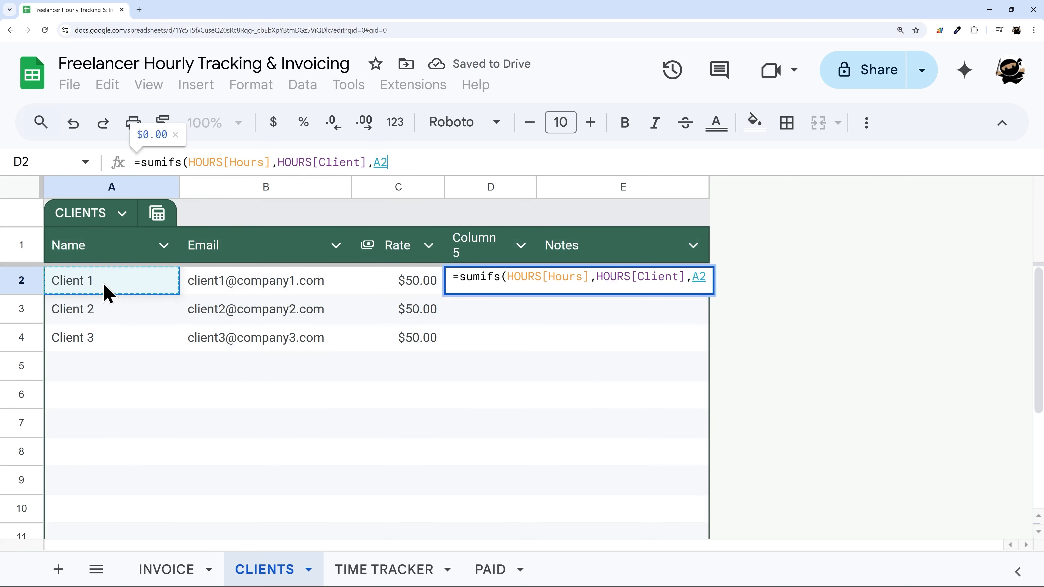
pyautogui.press('Return')
pyautogui.click(591, 436)
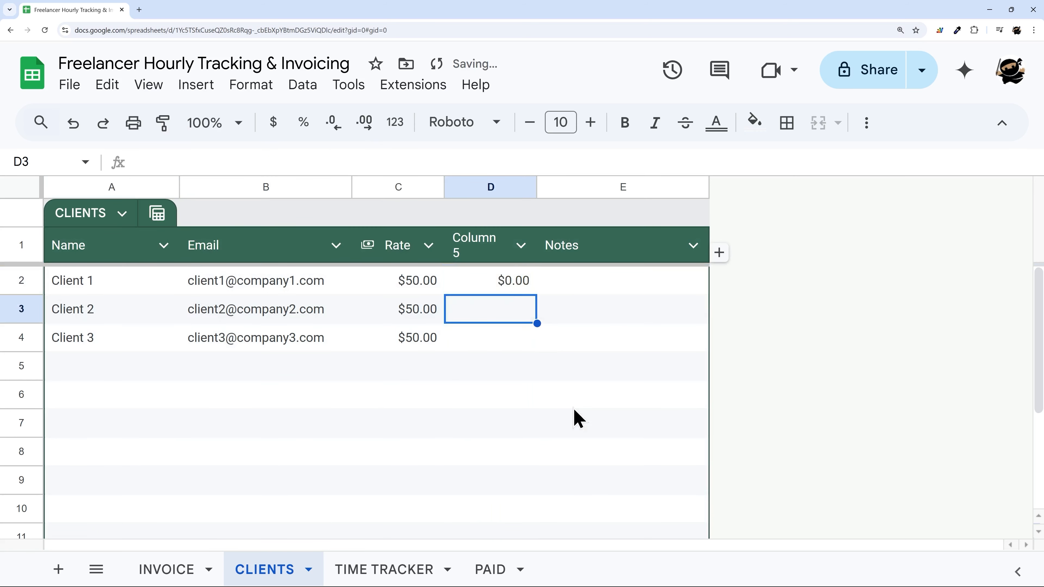
# Step: Copy the SUMIFS formula from D2 down to D4 for the remaining clients
pyautogui.press('Up')
pyautogui.press('Up')
pyautogui.click(528, 287)
pyautogui.moveTo(536, 292); pyautogui.dragTo(540, 350)
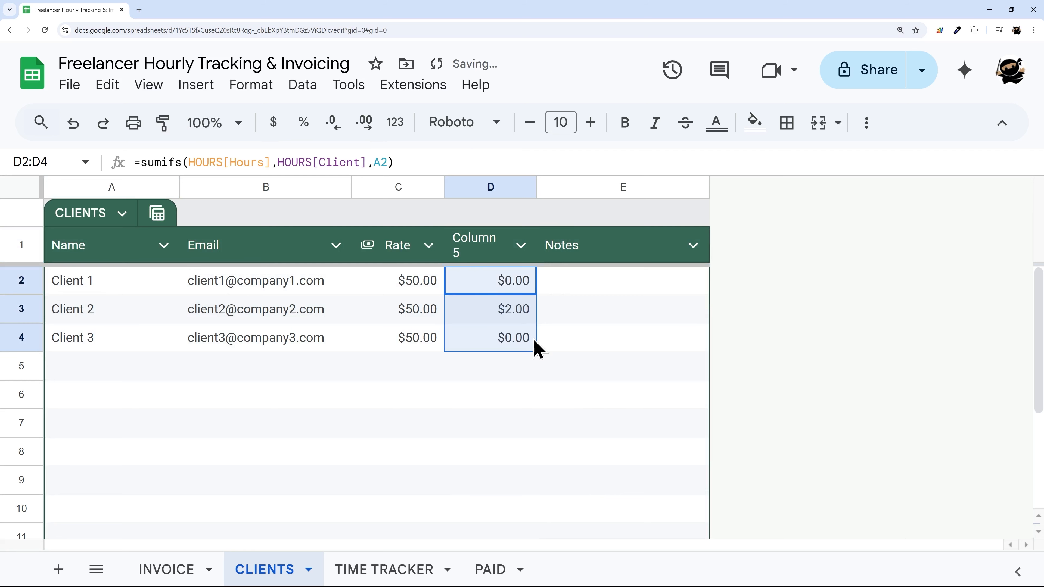
# Step: Rename the header of column D in the CLIENTS table to "Unpaid Hours"
pyautogui.click(474, 248)
pyautogui.write('Un')
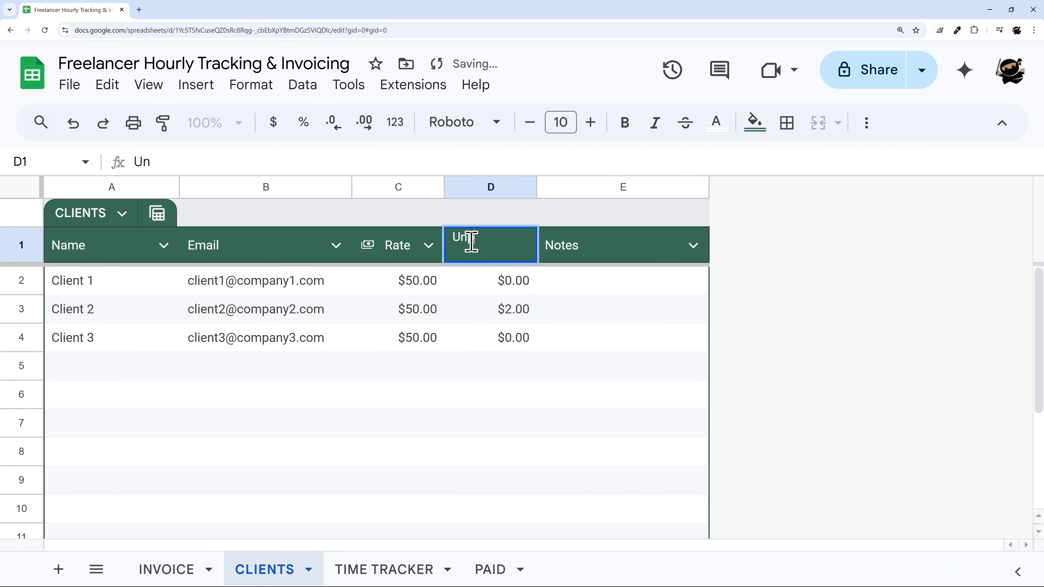
pyautogui.write('paid Hours')
pyautogui.press('Return')
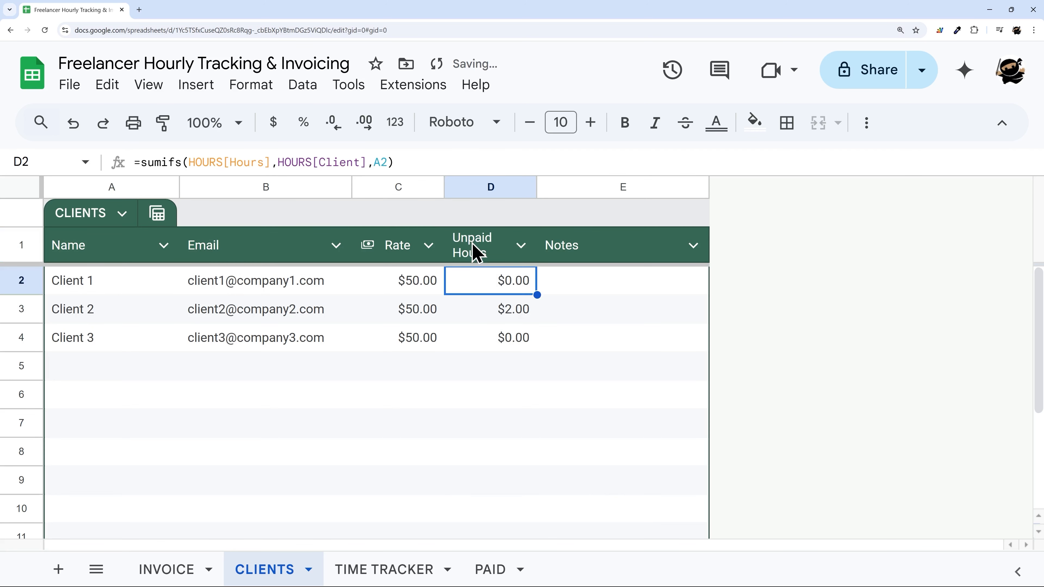
# Step: Set the Unpaid Hours column type to Number and center its values
pyautogui.click(521, 246)
pyautogui.moveTo(582, 283)
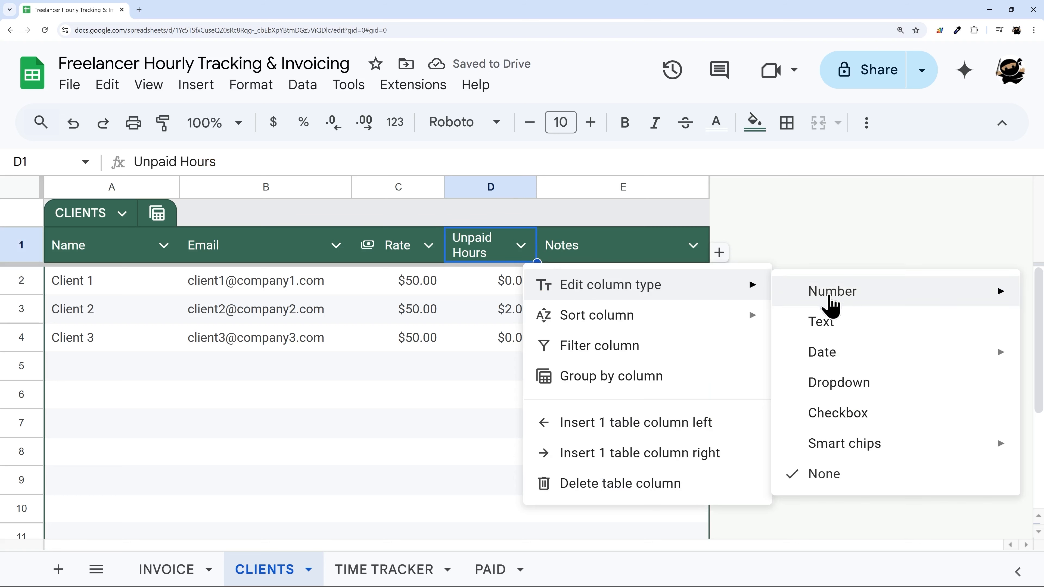
pyautogui.moveTo(840, 300)
pyautogui.click(616, 302)
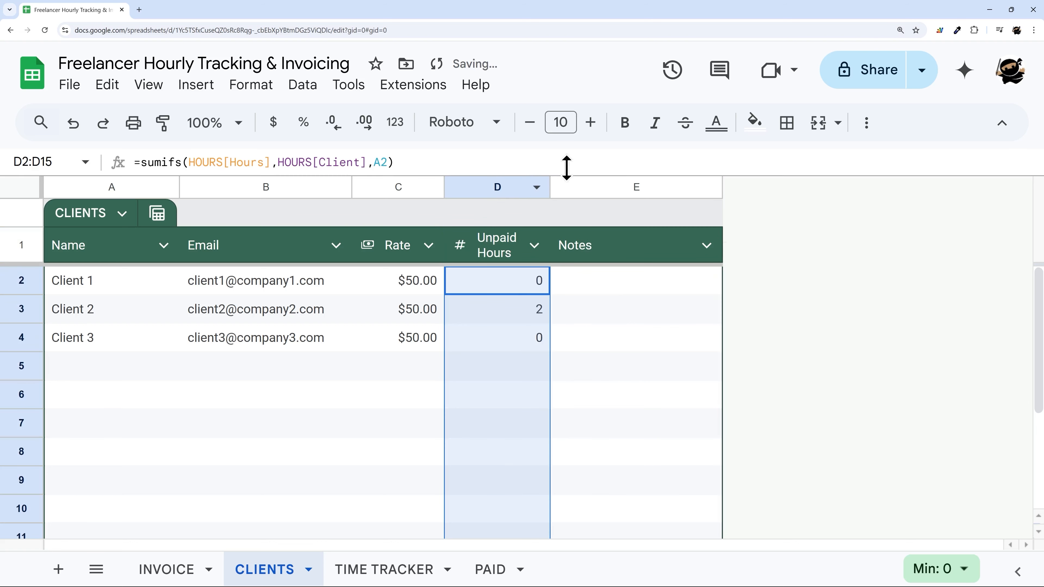
pyautogui.click(858, 132)
pyautogui.click(547, 161)
pyautogui.click(581, 199)
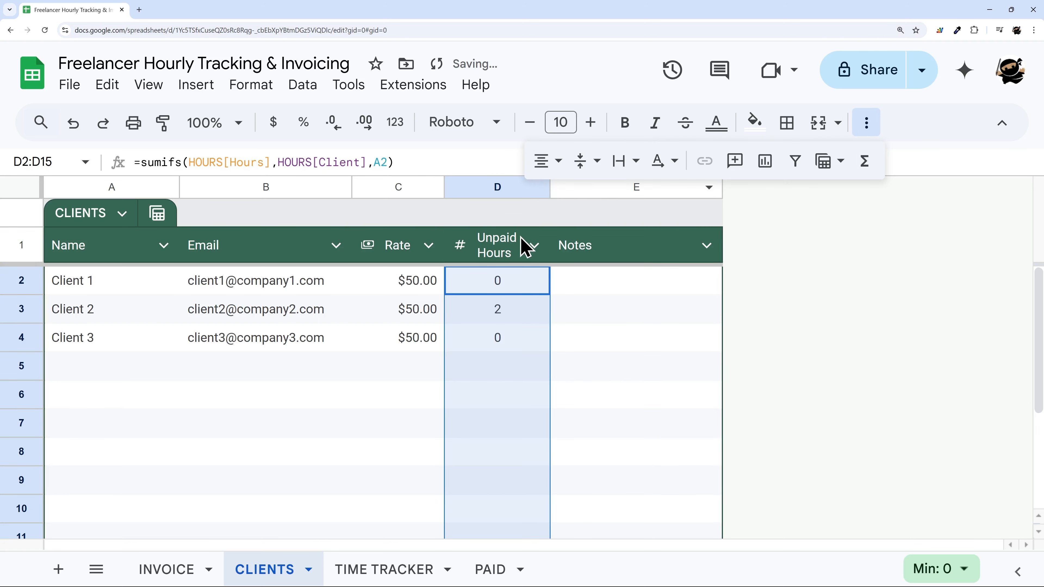
# Step: Insert one column to the right of Unpaid Hours and title it "Unpaid Amount"
pyautogui.rightClick(497, 190)
pyautogui.click(585, 311)
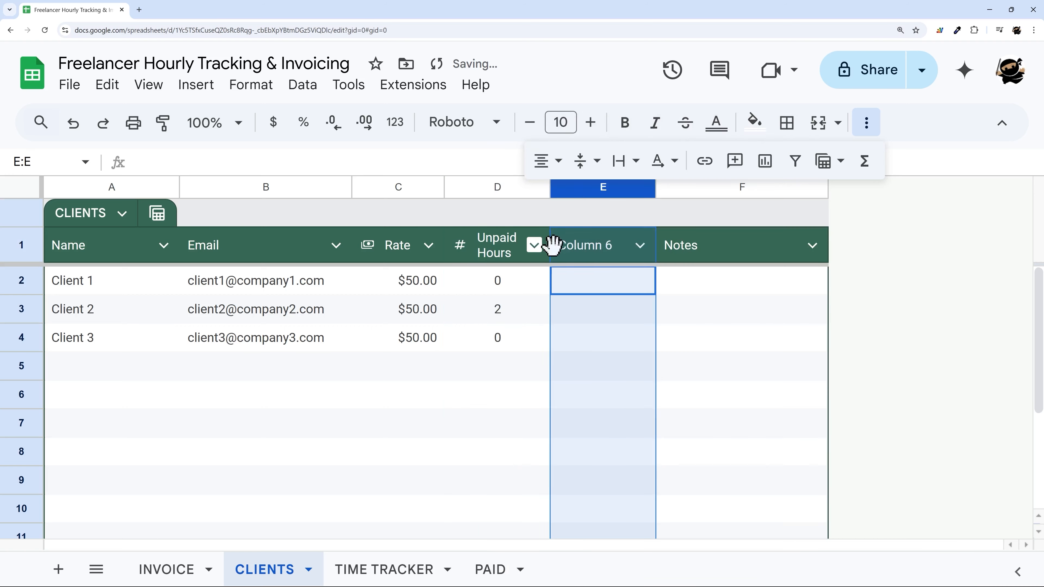
pyautogui.write('Unpaid Amount')
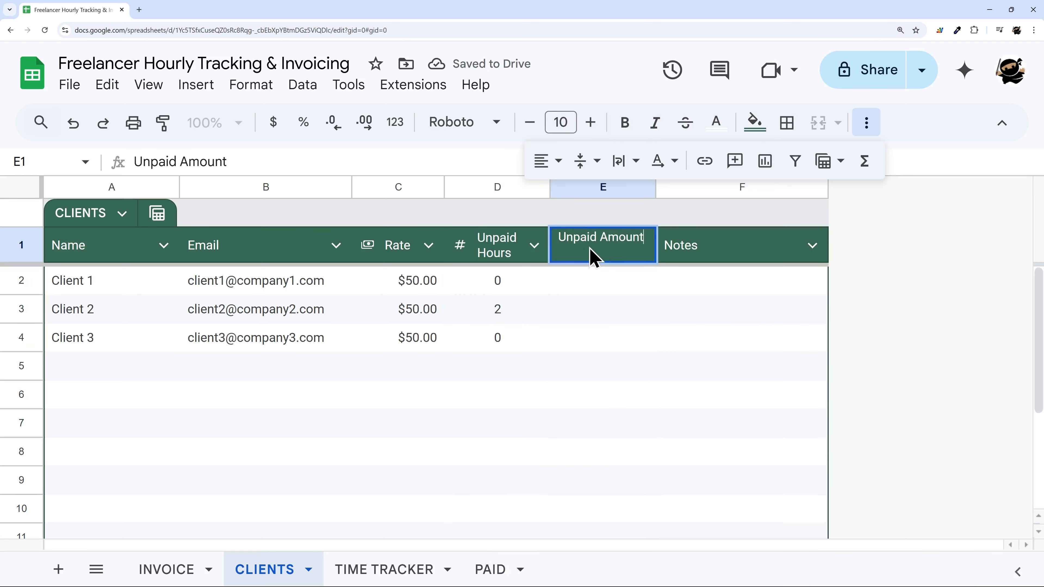
pyautogui.press('Return')
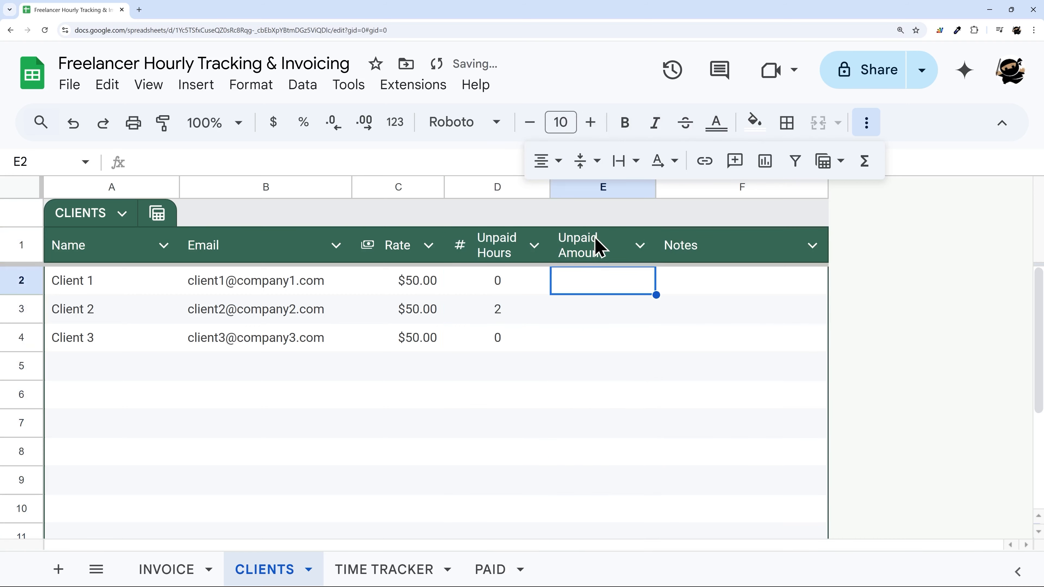
# Step: Change the header in D1 to "Pending Hours"
pyautogui.click(598, 247)
pyautogui.click(508, 249)
pyautogui.doubleClick(478, 237)
pyautogui.moveTo(491, 238); pyautogui.dragTo(455, 247)
pyautogui.write('Pending')
pyautogui.press('Return')
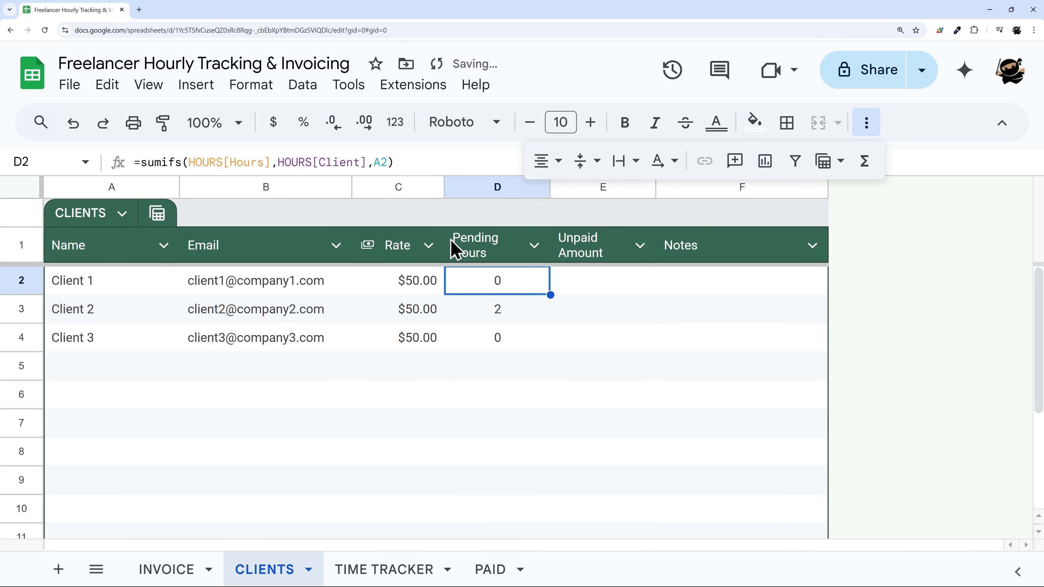
# Step: Change the header in E1 to "Pending Amount"
pyautogui.click(555, 247)
pyautogui.doubleClick(598, 233)
pyautogui.moveTo(599, 237); pyautogui.dragTo(499, 243)
pyautogui.write('Pendi')
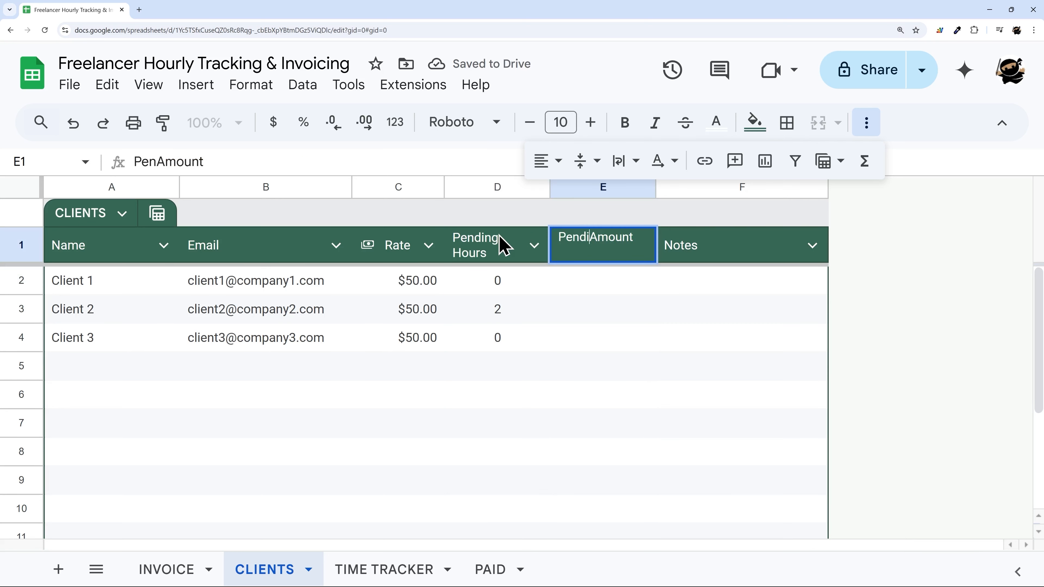
pyautogui.write('ng')
pyautogui.press('Return')
# Step: Enter =D2*C2 in E2 and accept the autofill for the rest of the Pending Amount column
pyautogui.write('=')
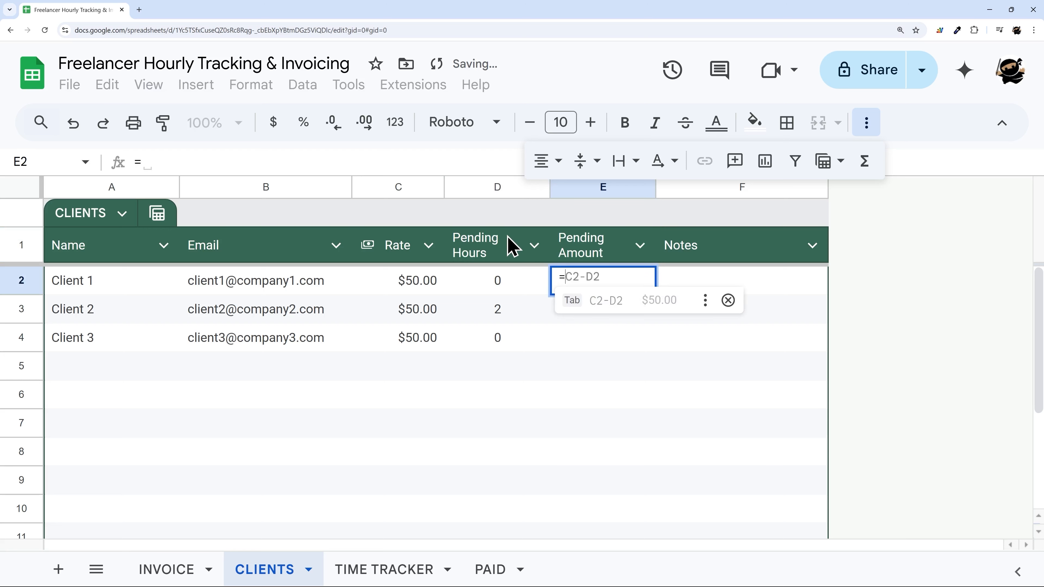
pyautogui.click(497, 282)
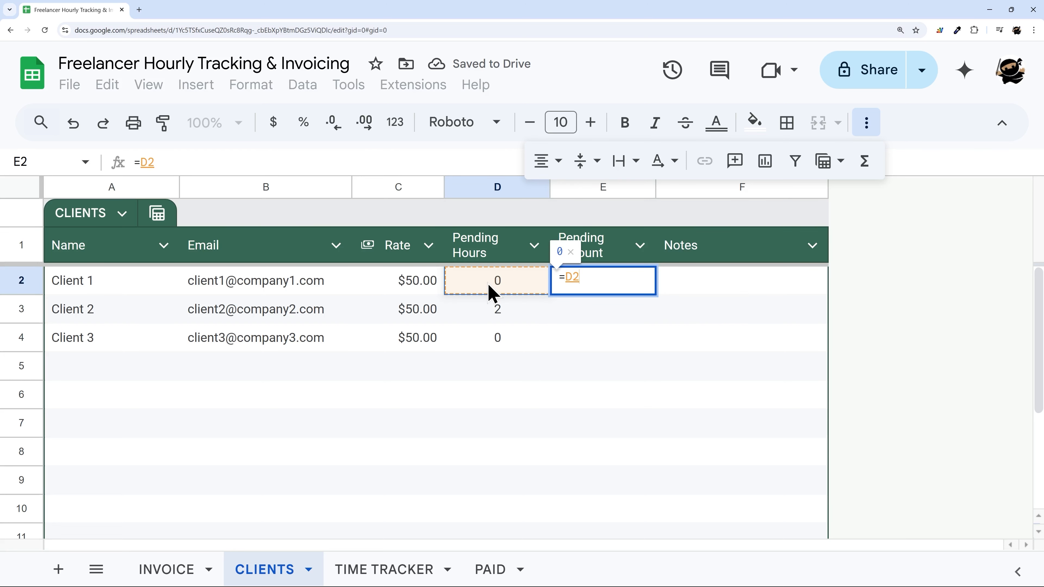
pyautogui.write('*')
pyautogui.click(426, 284)
pyautogui.press('Return')
pyautogui.click(682, 435)
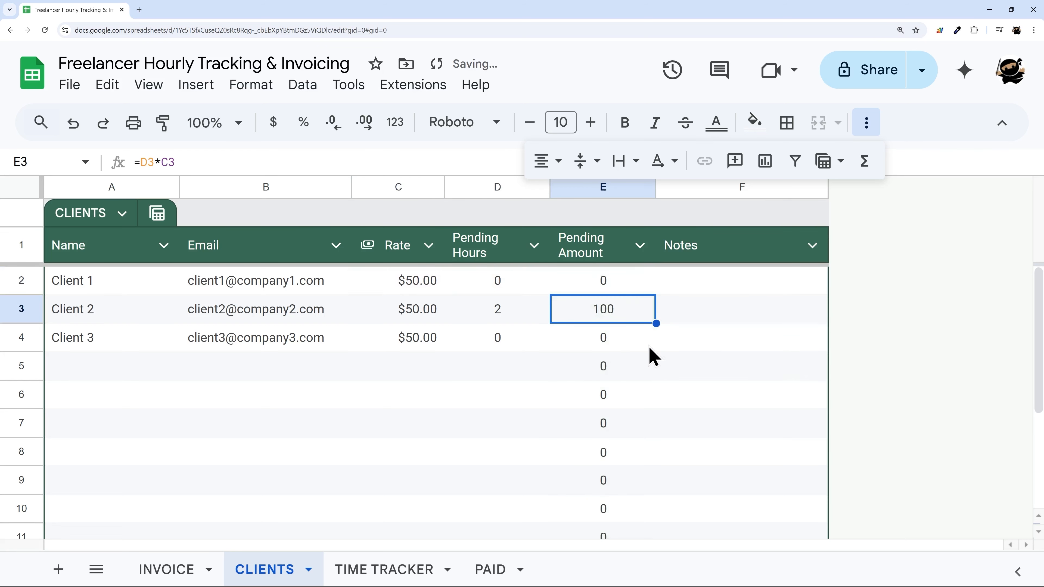
# Step: Set the Pending Amount column type to Currency
pyautogui.click(640, 245)
pyautogui.moveTo(659, 285)
pyautogui.moveTo(455, 296)
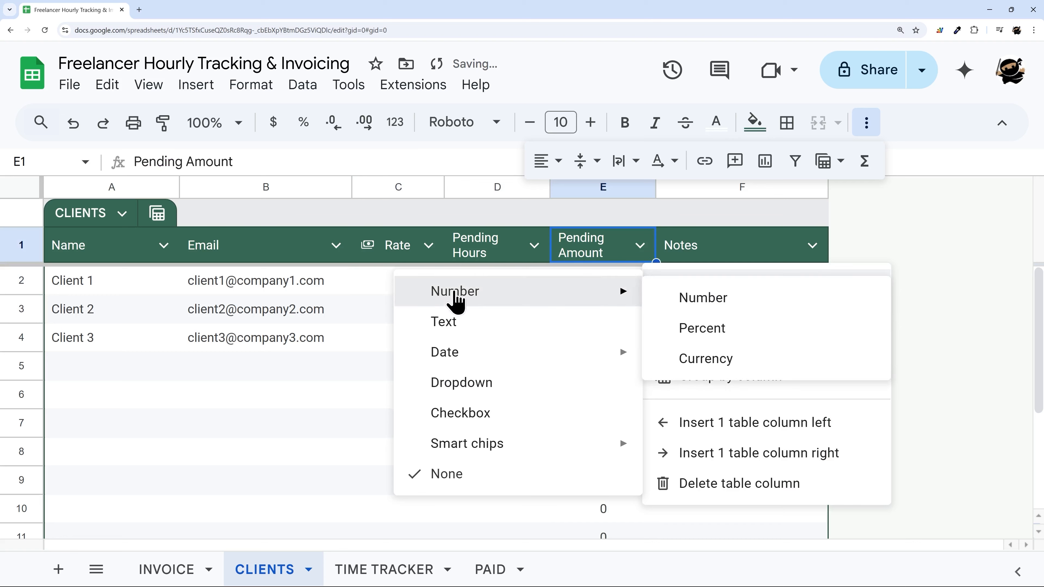
pyautogui.click(750, 357)
pyautogui.click(866, 123)
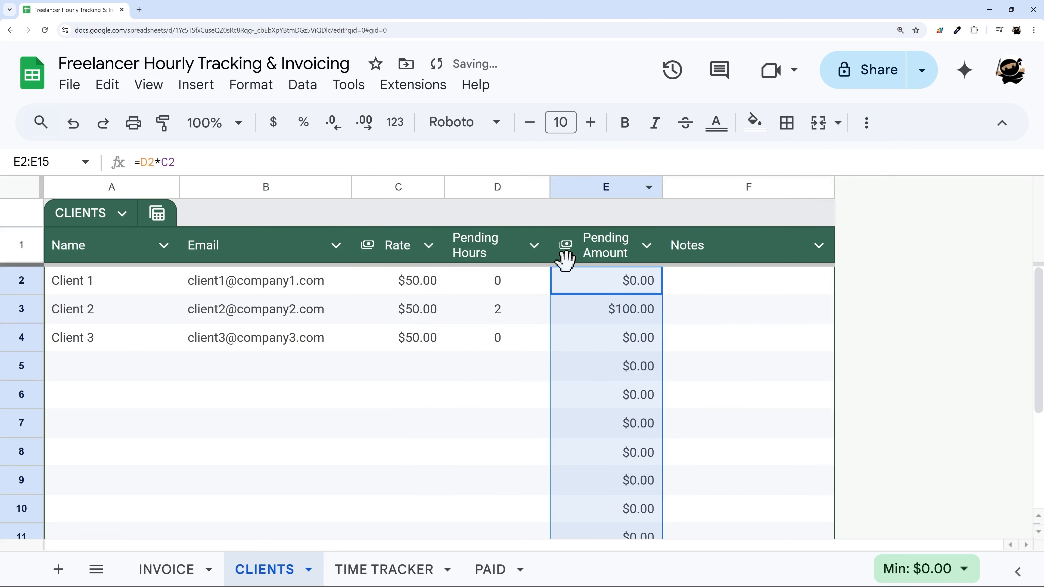
# Step: Insert two columns to the right of Pending Amount and title them "Paid Hours" and "Paid Amount"
pyautogui.moveTo(600, 189); pyautogui.dragTo(455, 187)
pyautogui.rightClick(455, 187)
pyautogui.click(568, 307)
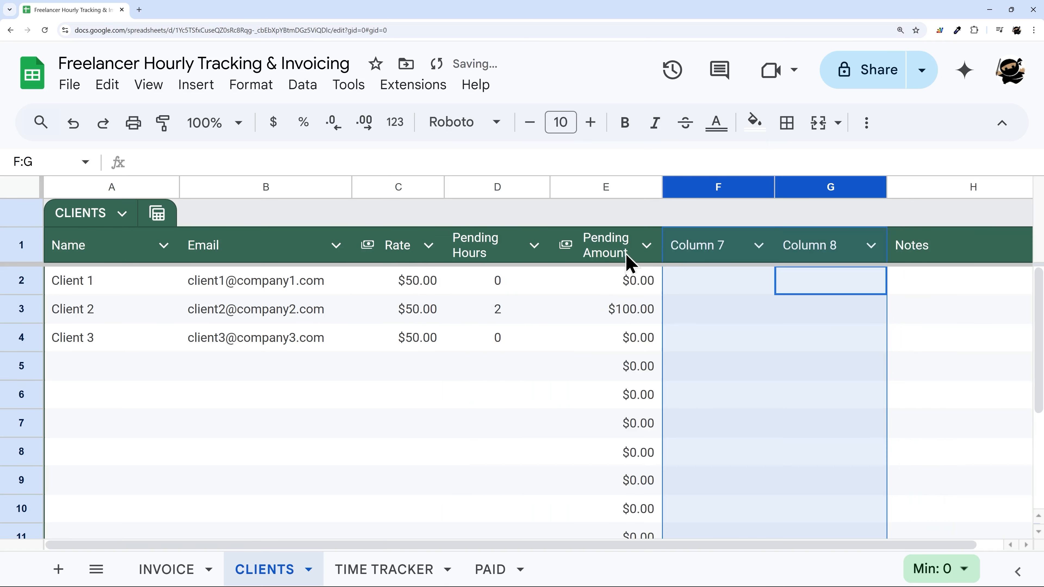
pyautogui.click(700, 254)
pyautogui.write('PAid')
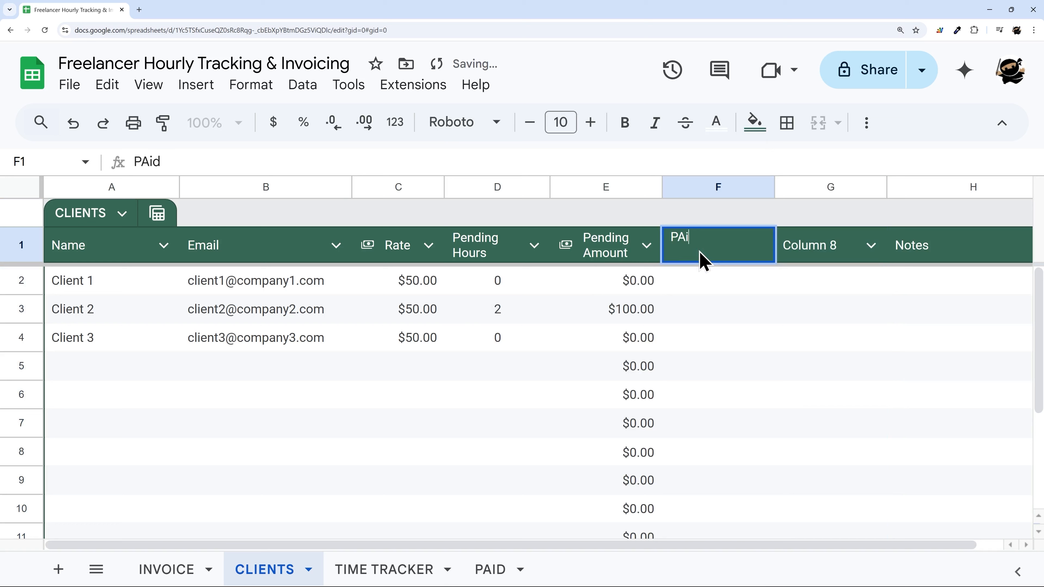
pyautogui.press('BackSpace')
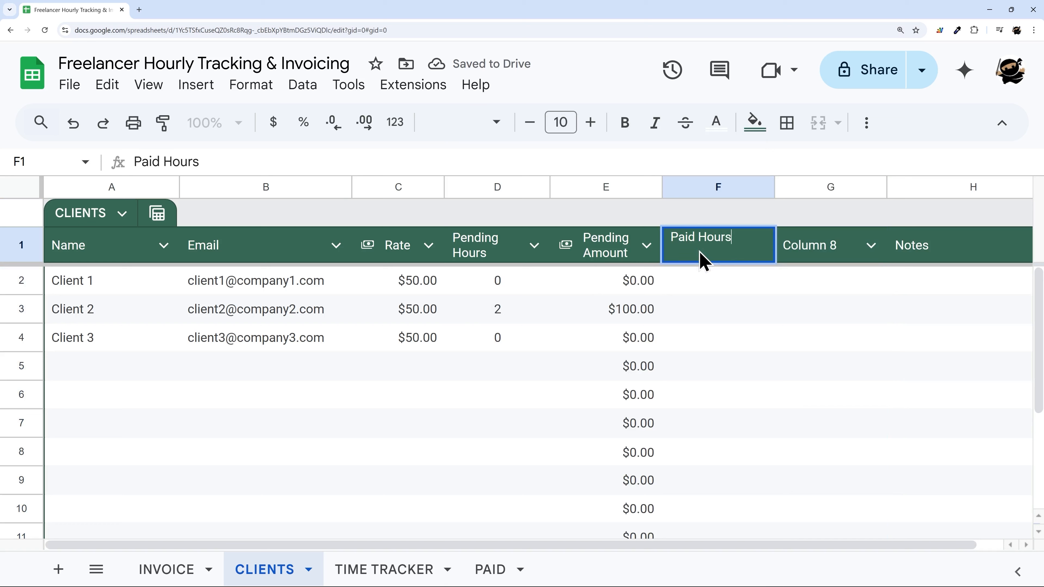
pyautogui.press('Tab')
pyautogui.write('Paid Amo')
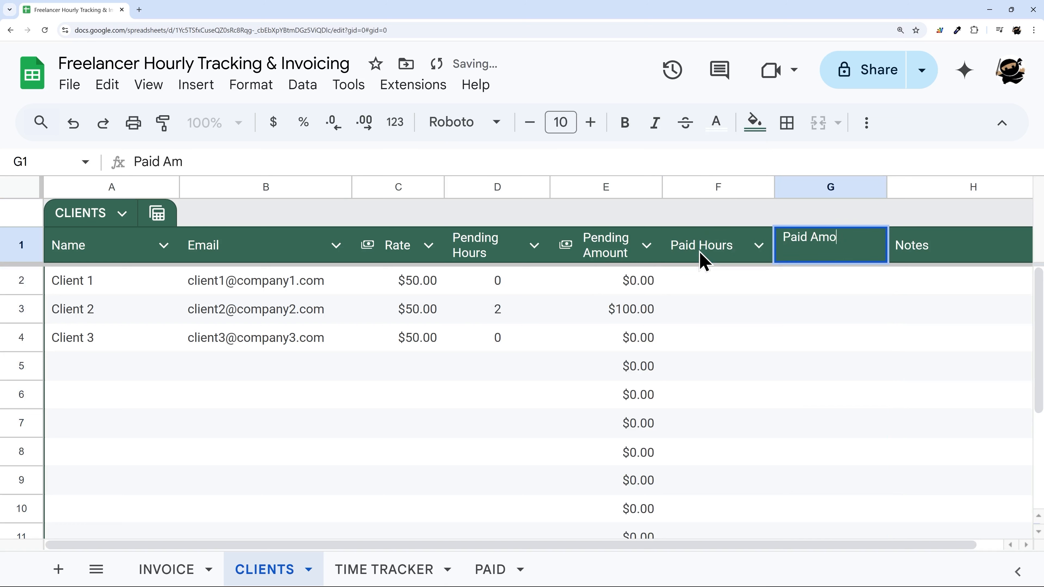
pyautogui.write('unt')
pyautogui.press('Return')
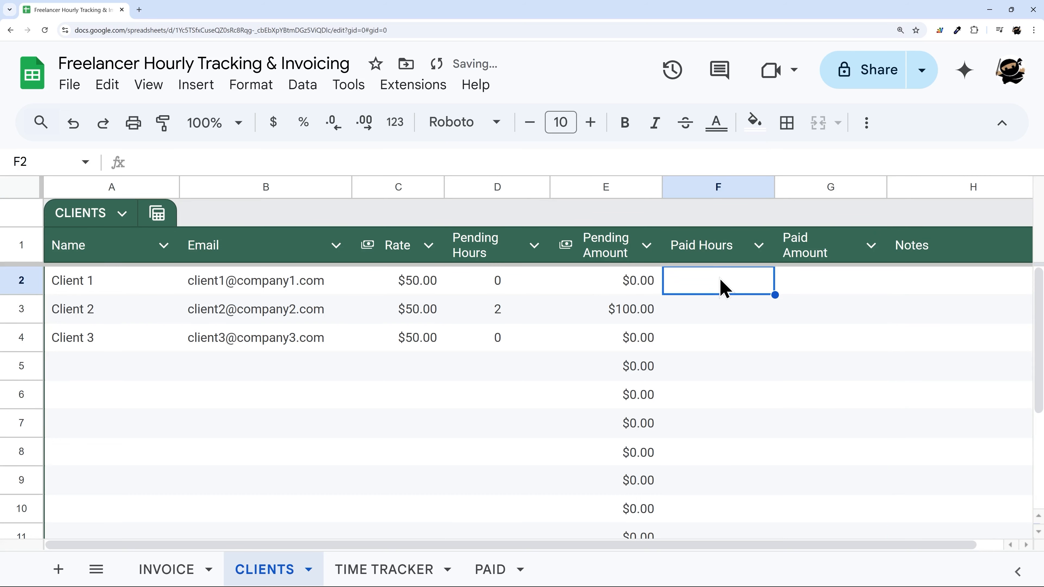
# Step: Start a SUMIFS formula in F2 with PAID[Hours] as the sum range and PAID[Client] as the criteria range
pyautogui.write('=sumifs(')
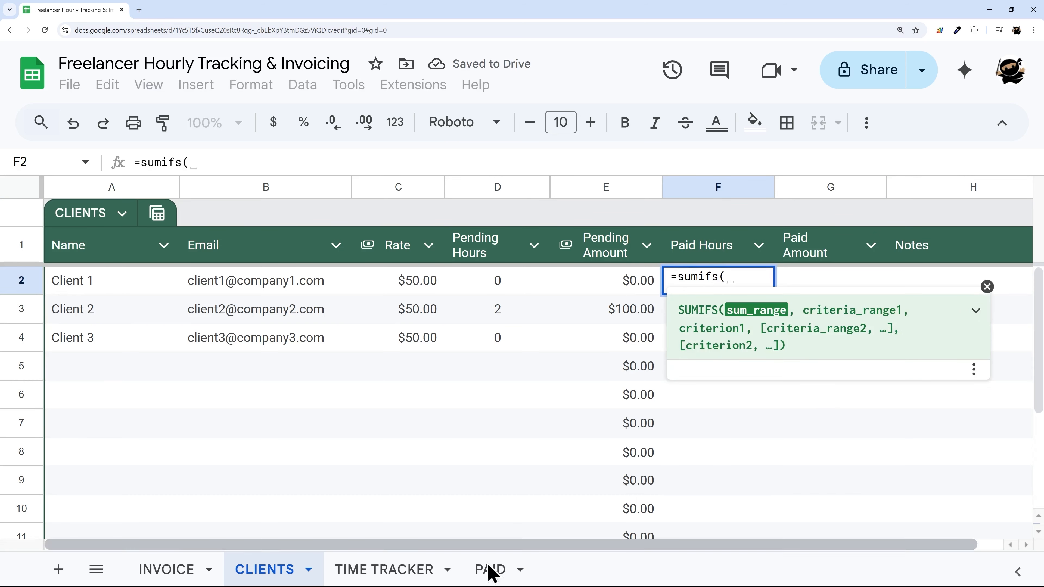
pyautogui.click(490, 570)
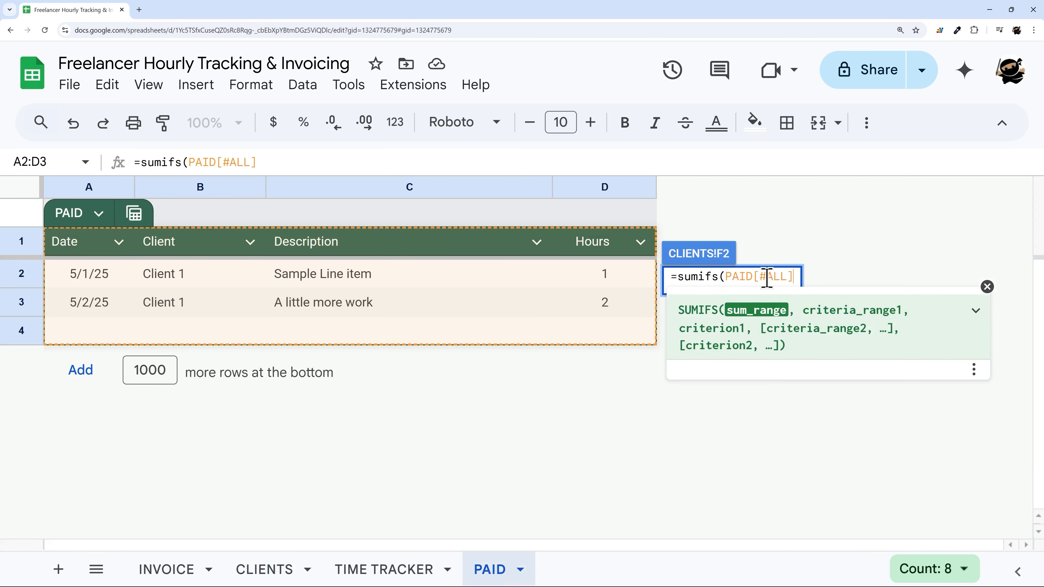
pyautogui.moveTo(761, 278); pyautogui.dragTo(789, 278)
pyautogui.write('Hour')
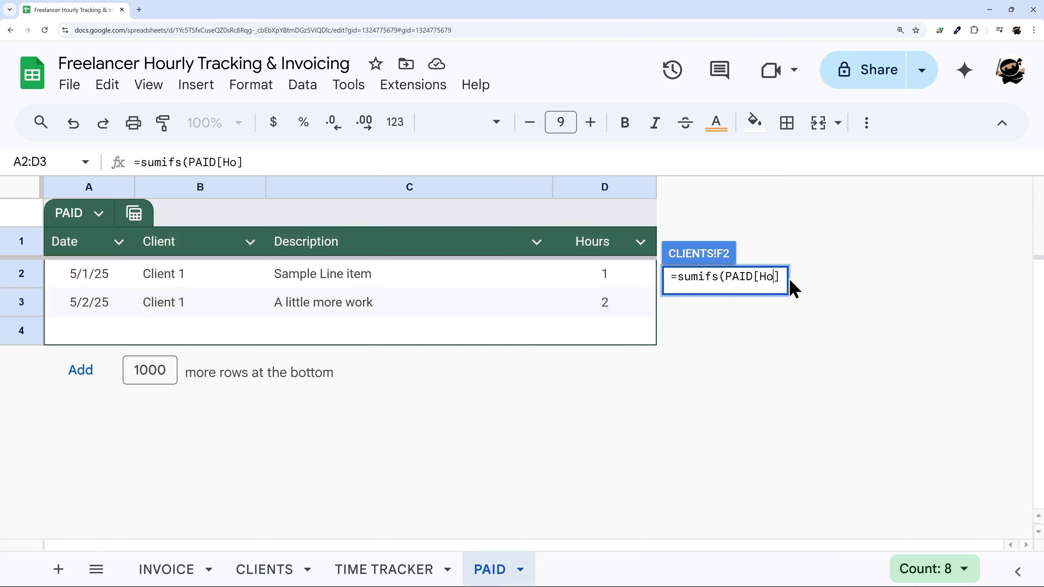
pyautogui.write('s')
pyautogui.press('Right')
pyautogui.write(',P')
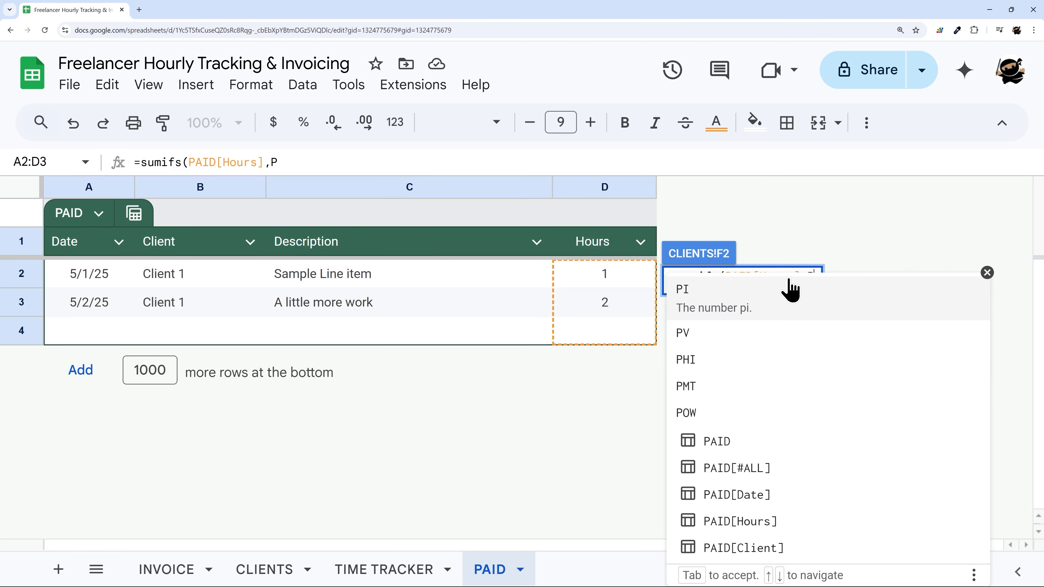
pyautogui.write('AID[Clien')
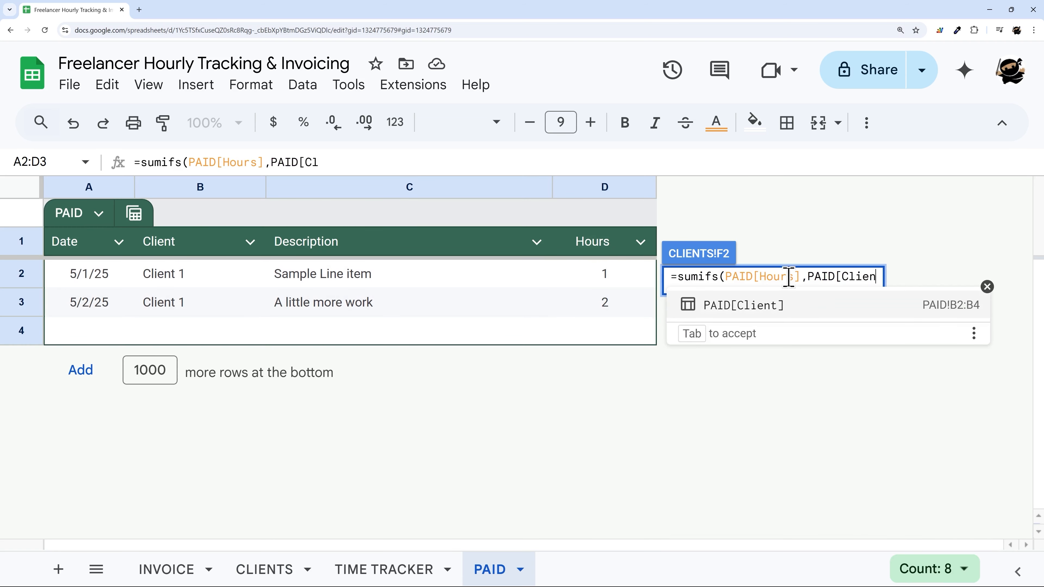
pyautogui.write('t],')
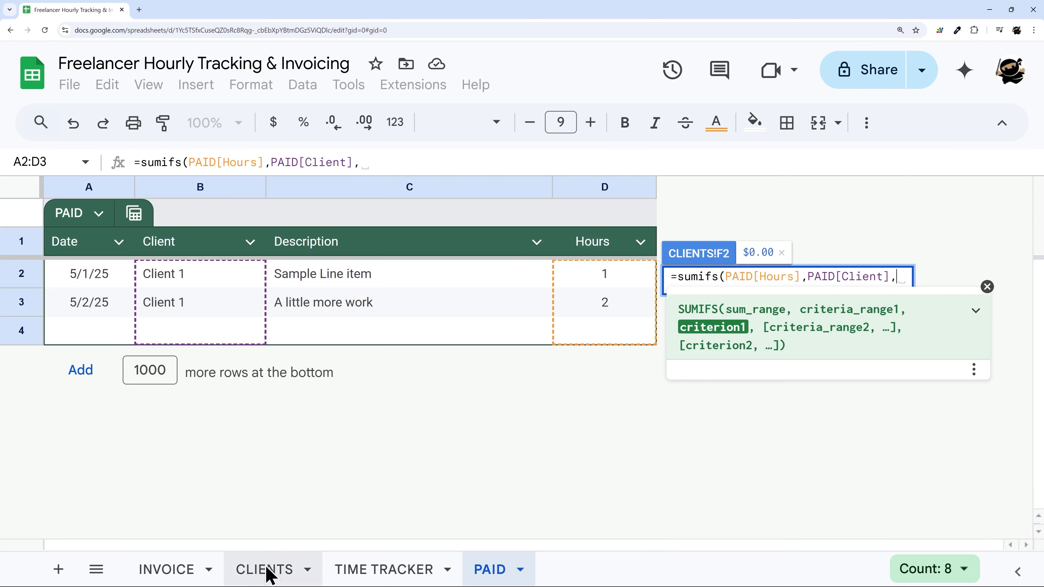
# Step: Complete the SUMIFS formula with CLIENTS cell A2 as the criterion and accept the autofill for the rest of Paid Hours
pyautogui.click(267, 570)
pyautogui.moveTo(895, 275); pyautogui.dragTo(985, 277)
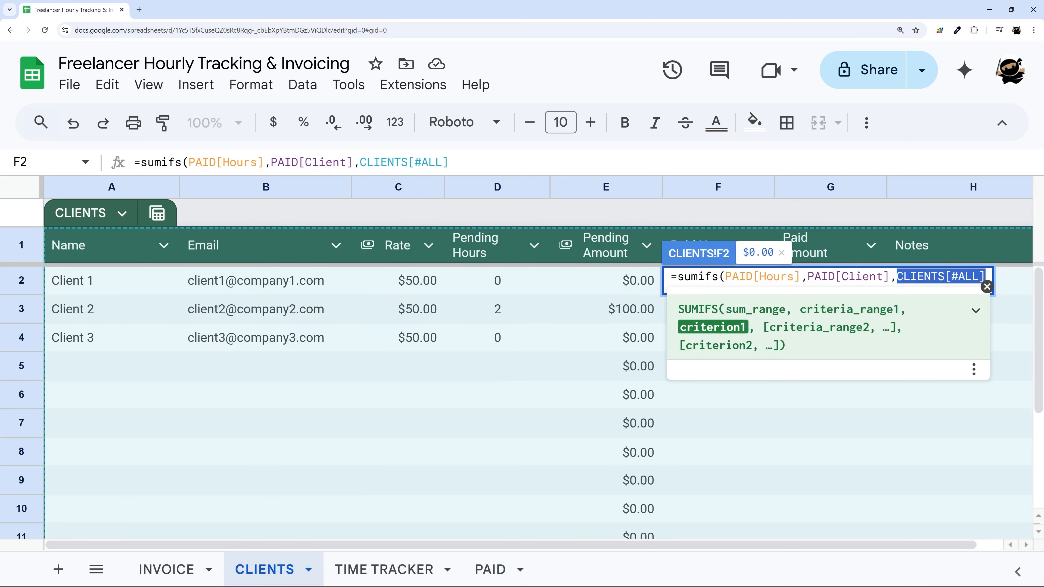
pyautogui.press('BackSpace')
pyautogui.click(123, 296)
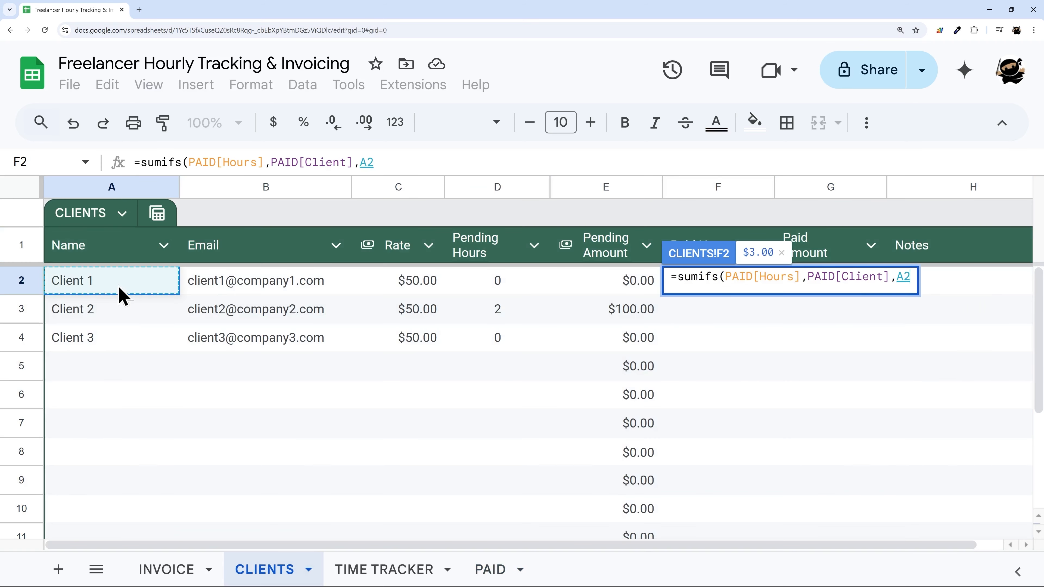
pyautogui.press('Return')
pyautogui.click(798, 436)
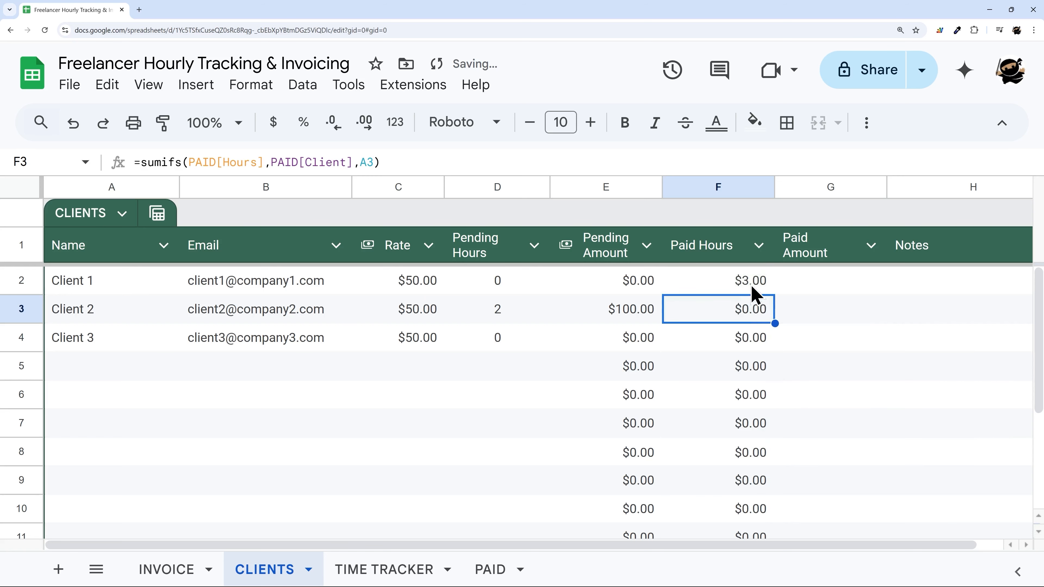
# Step: Set the Paid Hours column type to Number
pyautogui.click(758, 245)
pyautogui.moveTo(773, 285)
pyautogui.moveTo(565, 306)
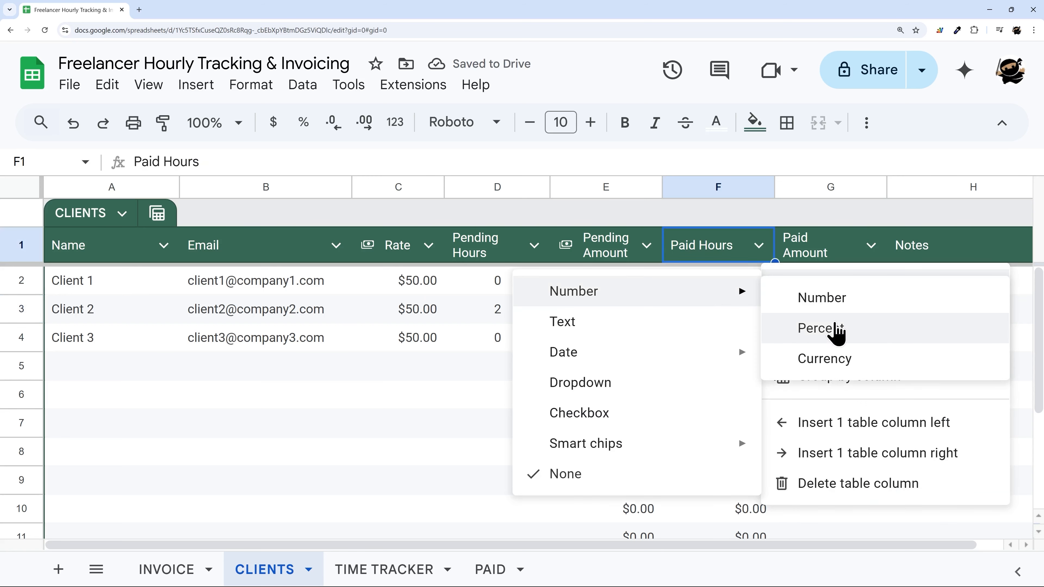
pyautogui.click(826, 304)
# Step: Center the Paid Hours values horizontally and narrow the column so its header wraps onto two lines
pyautogui.click(867, 123)
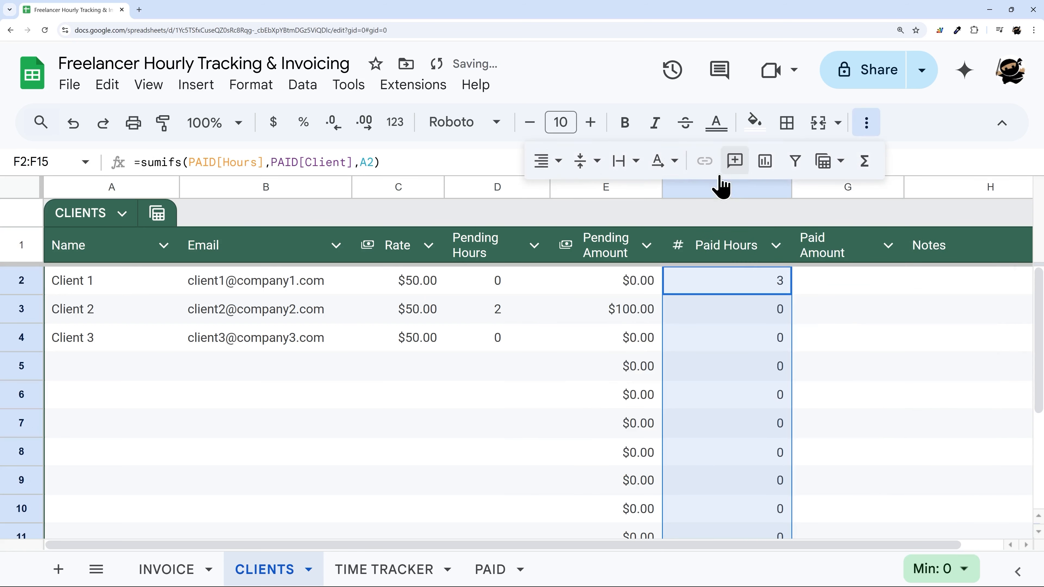
pyautogui.click(541, 162)
pyautogui.click(579, 198)
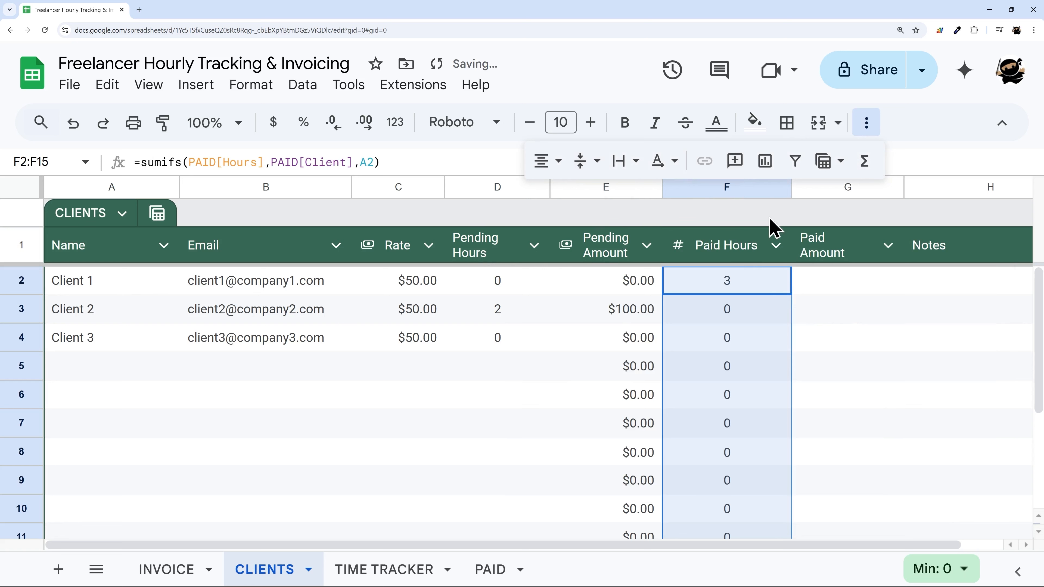
pyautogui.moveTo(794, 200); pyautogui.dragTo(747, 191)
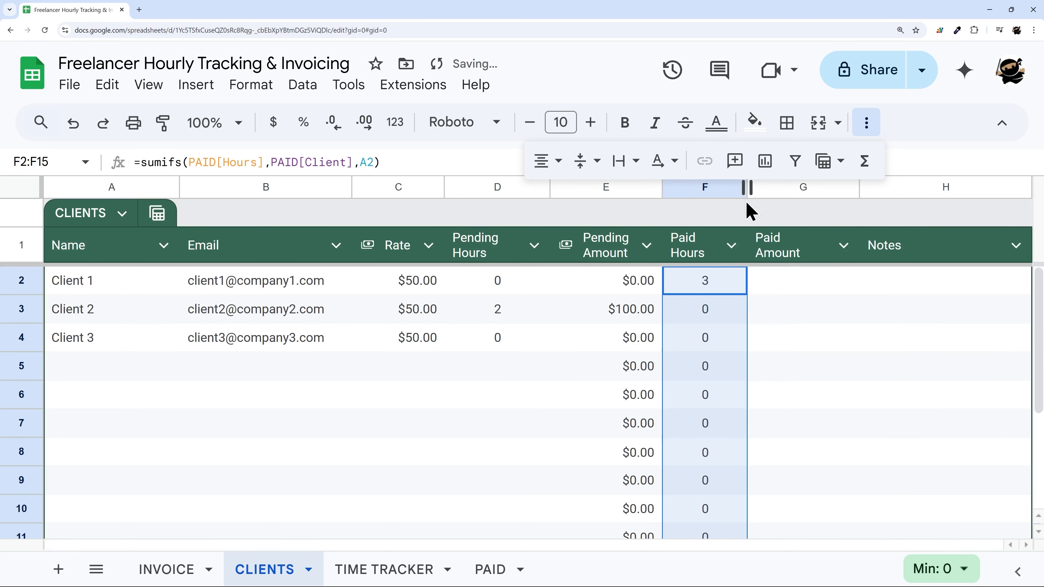
# Step: Fill the Paid Amount column with =F2*C2 from G2 down using the suggested autofill, and narrow the column slightly
pyautogui.click(797, 284)
pyautogui.write('=')
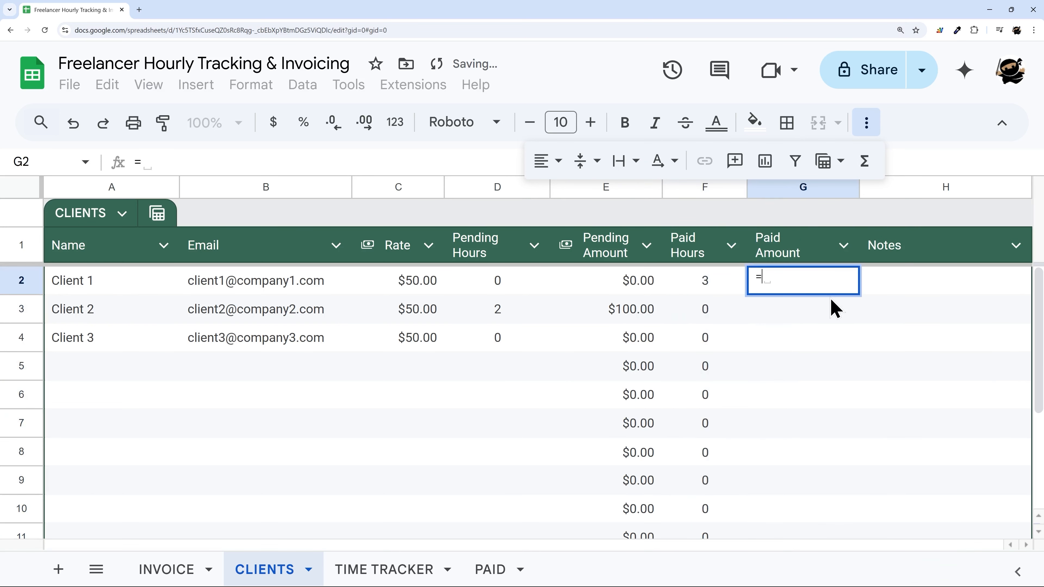
pyautogui.click(705, 288)
pyautogui.click(417, 282)
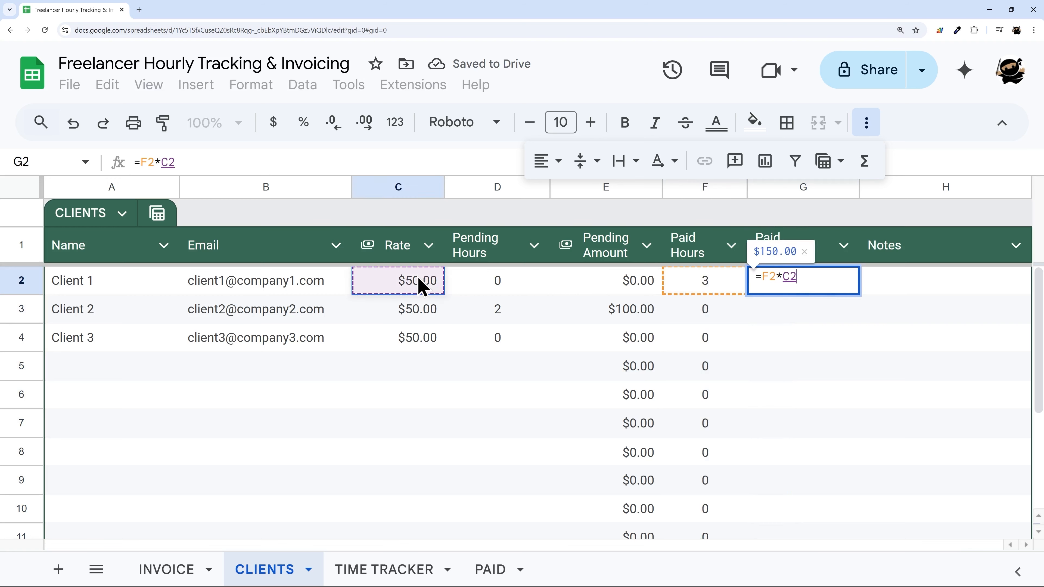
pyautogui.press('Return')
pyautogui.click(532, 436)
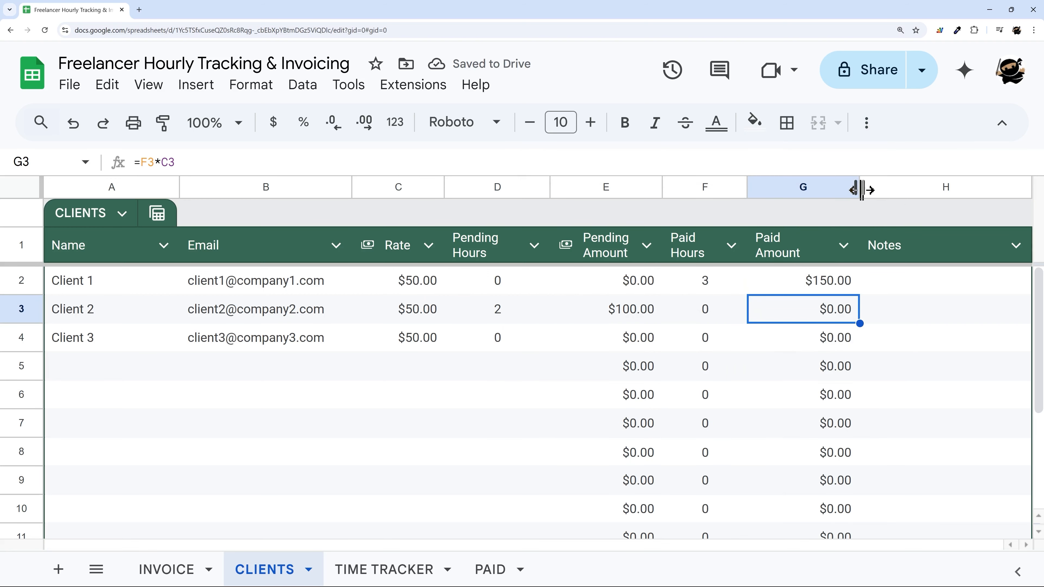
pyautogui.moveTo(859, 187); pyautogui.dragTo(841, 187)
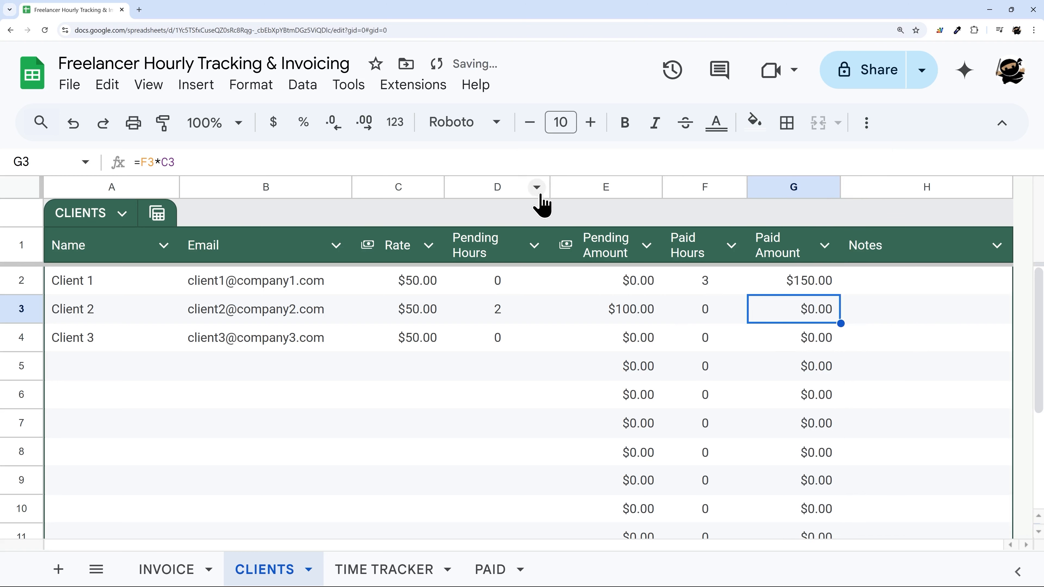
# Step: Fill the Pending Hours and Pending Amount header cells D1:E1 with a deep amber yellow, trying lighter yellows first
pyautogui.click(487, 187)
pyautogui.click(600, 181)
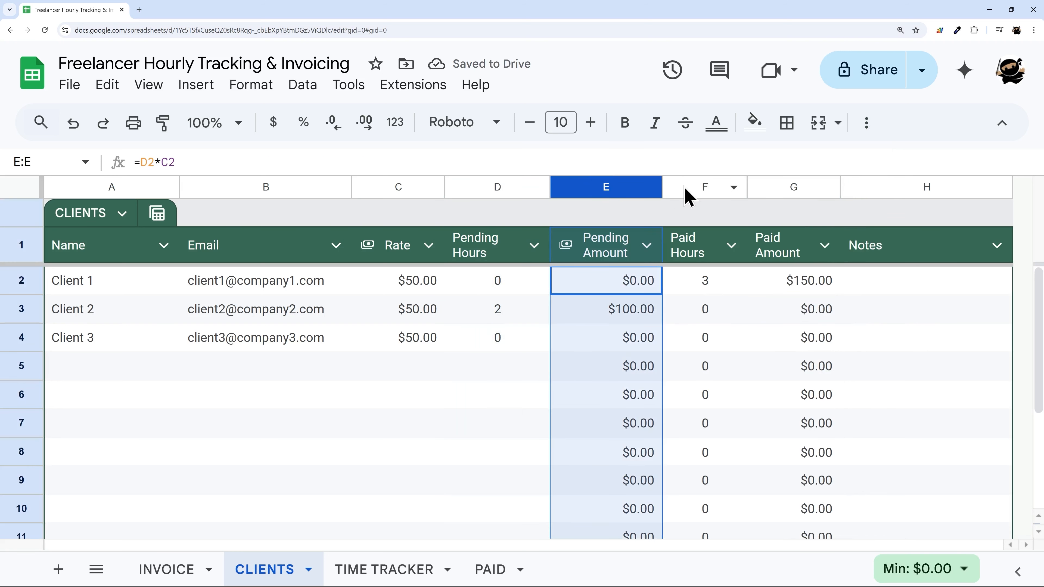
pyautogui.click(690, 194)
pyautogui.click(796, 192)
pyautogui.keyDown('shift'); pyautogui.click(687, 247); pyautogui.keyUp('shift')
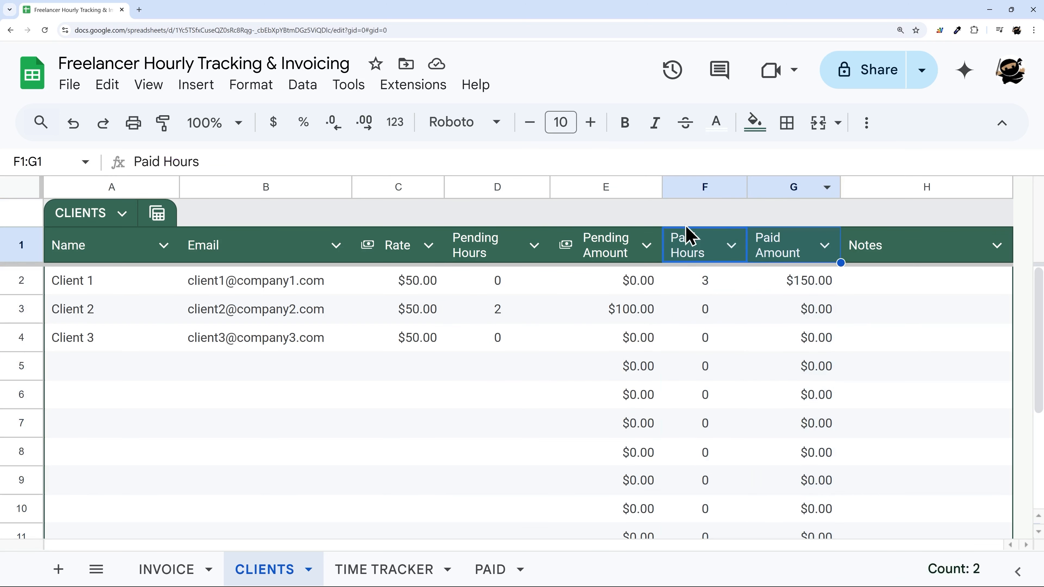
pyautogui.moveTo(496, 238); pyautogui.dragTo(599, 250)
pyautogui.click(764, 124)
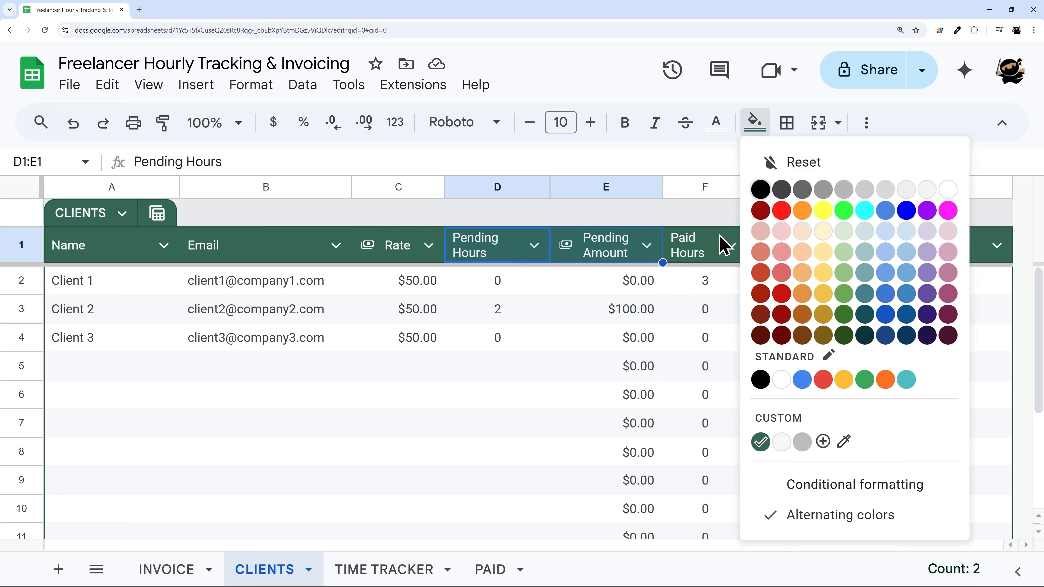
pyautogui.click(820, 246)
pyautogui.click(754, 122)
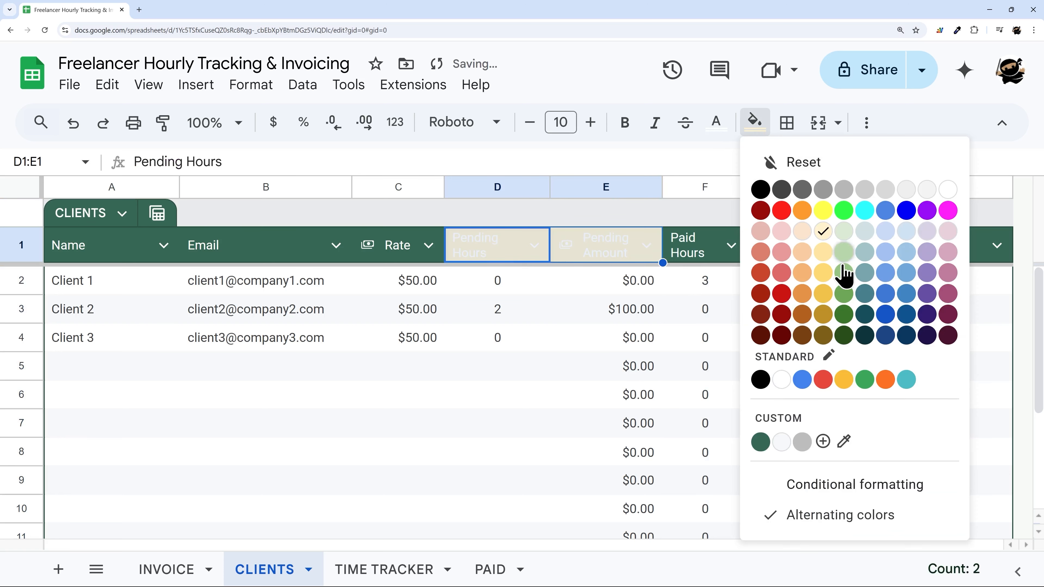
pyautogui.click(842, 272)
pyautogui.click(754, 122)
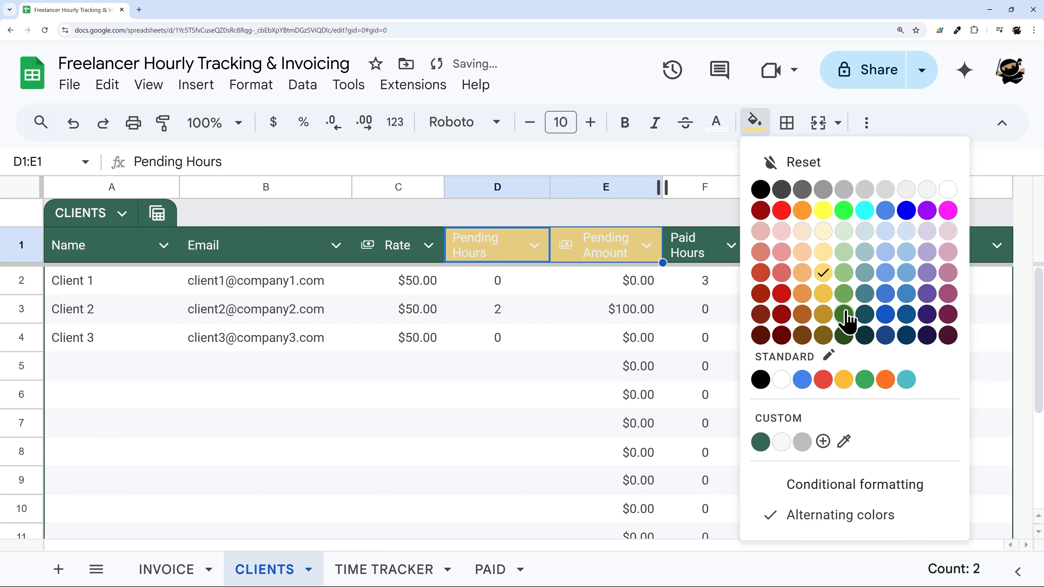
pyautogui.click(827, 305)
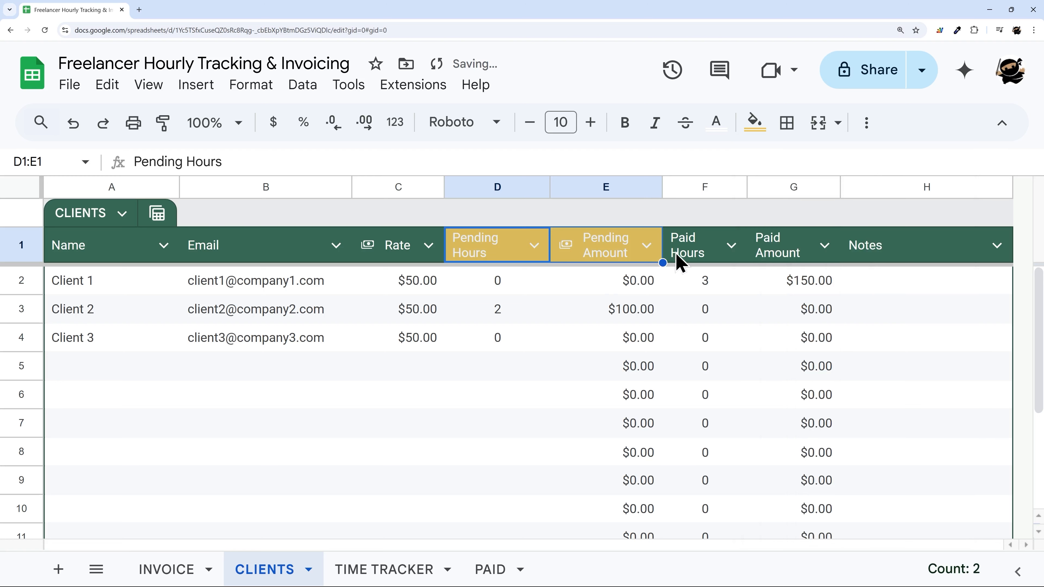
# Step: Fill the Paid Hours and Paid Amount header cells F1:G1 with dark green
pyautogui.moveTo(677, 255); pyautogui.dragTo(780, 247)
pyautogui.click(755, 122)
pyautogui.click(833, 331)
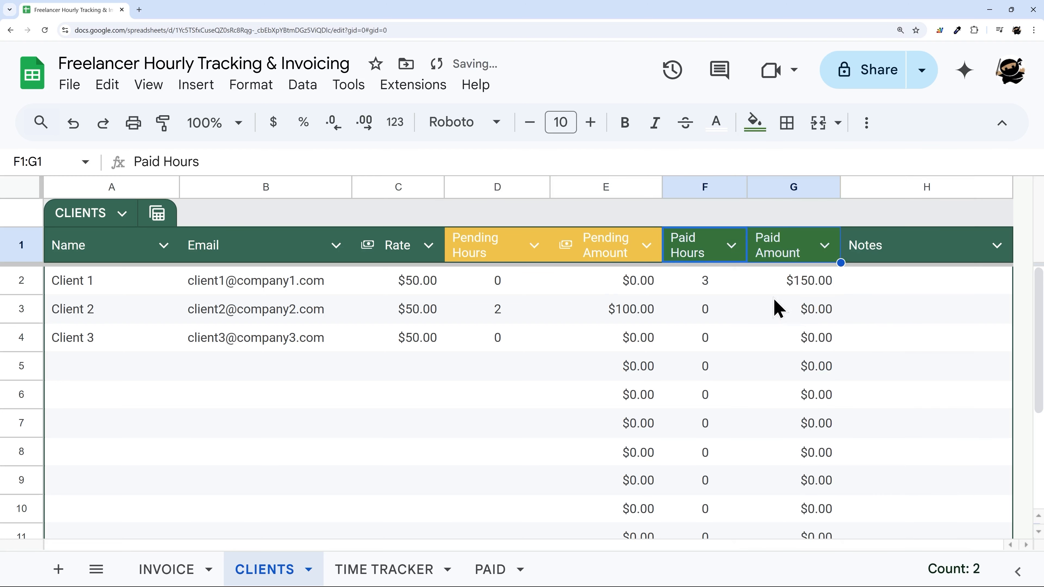
pyautogui.click(776, 305)
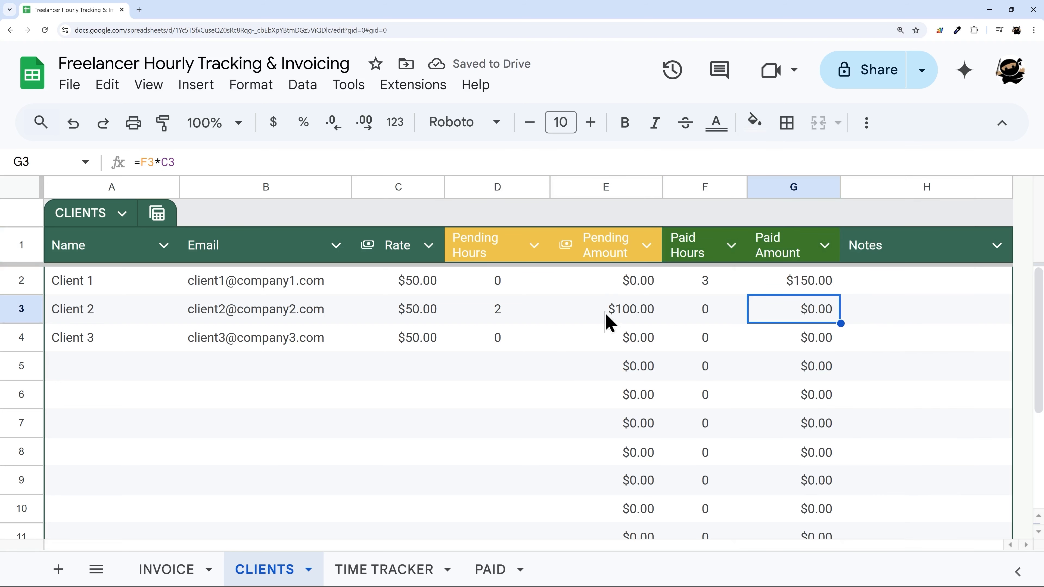
pyautogui.click(451, 460)
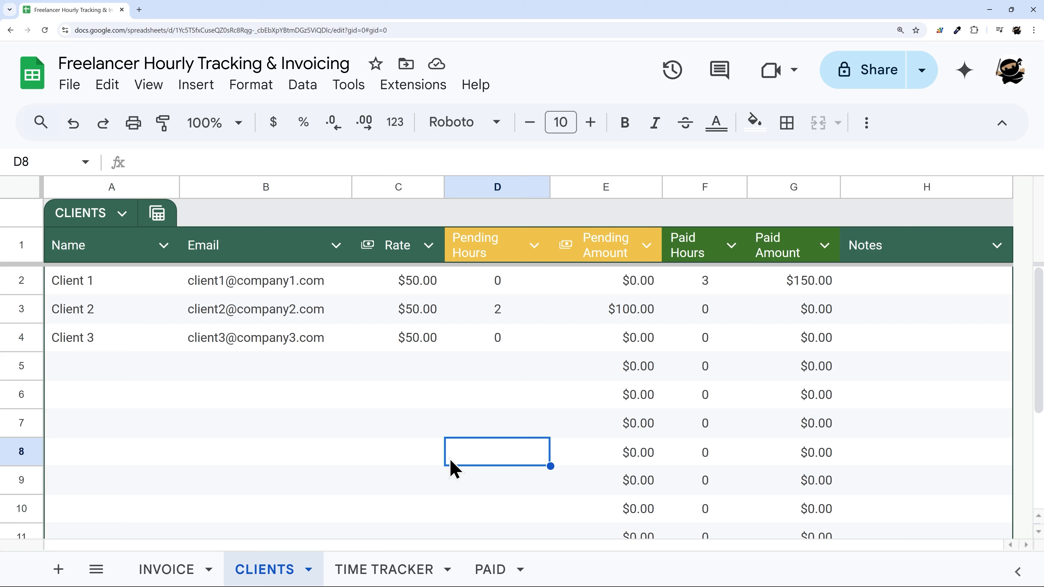